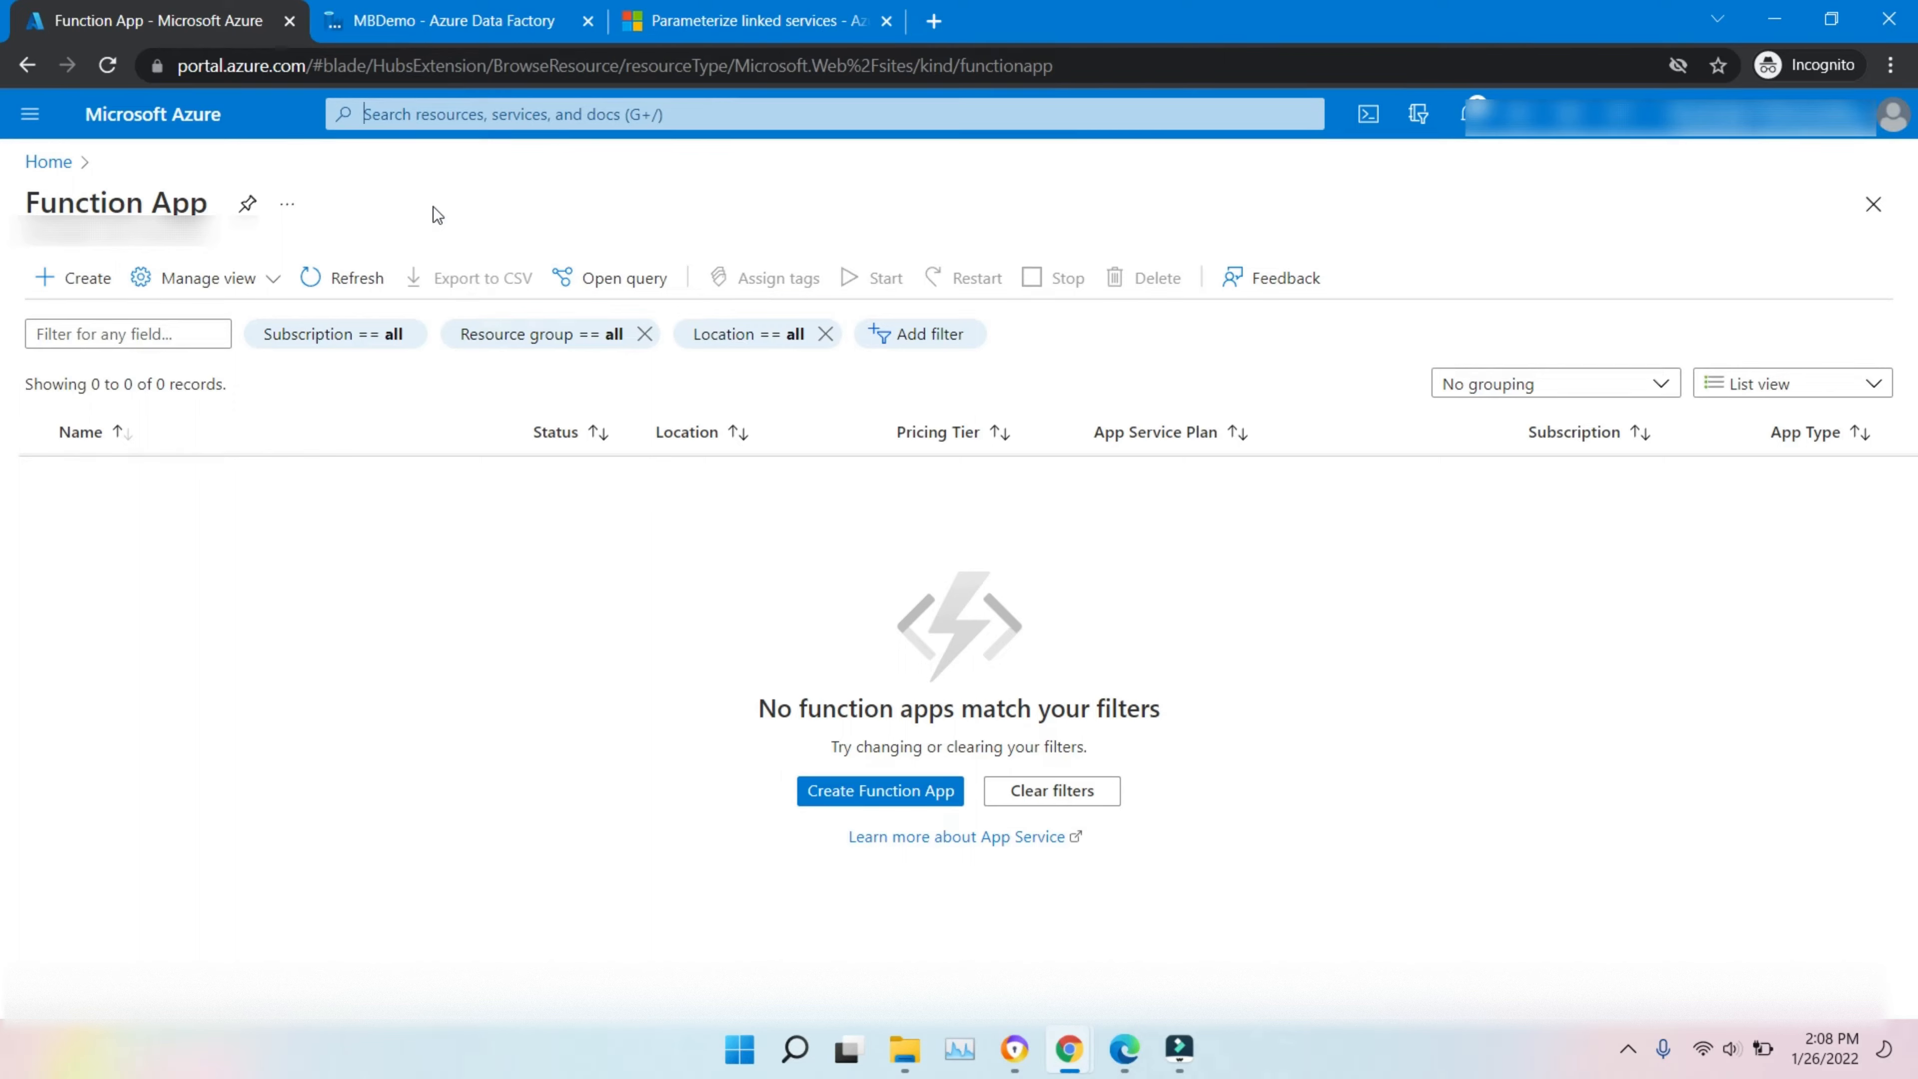
- Start a new function app, assign it to the existing resource group and name it MBDemoFunction
{"action": "left_click", "coordinate": [85, 293]}
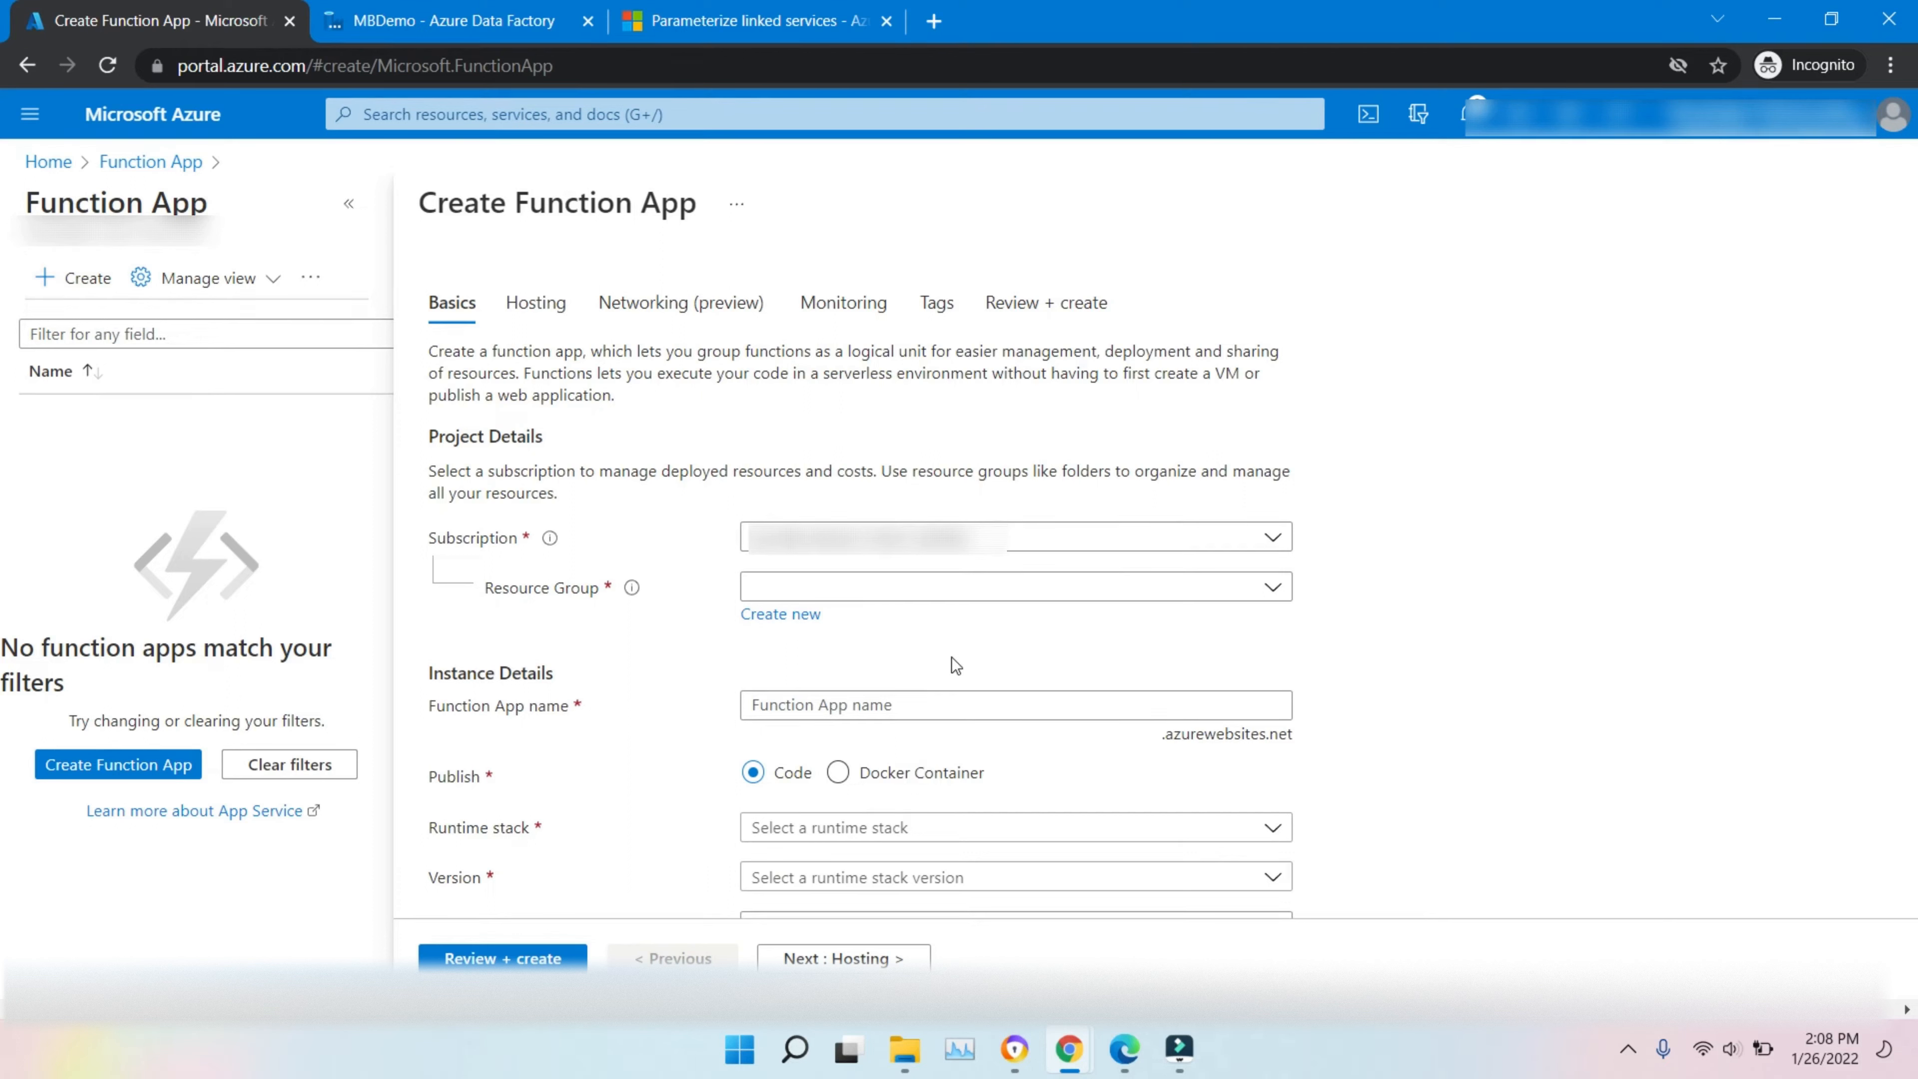
{"action": "left_click", "coordinate": [967, 589]}
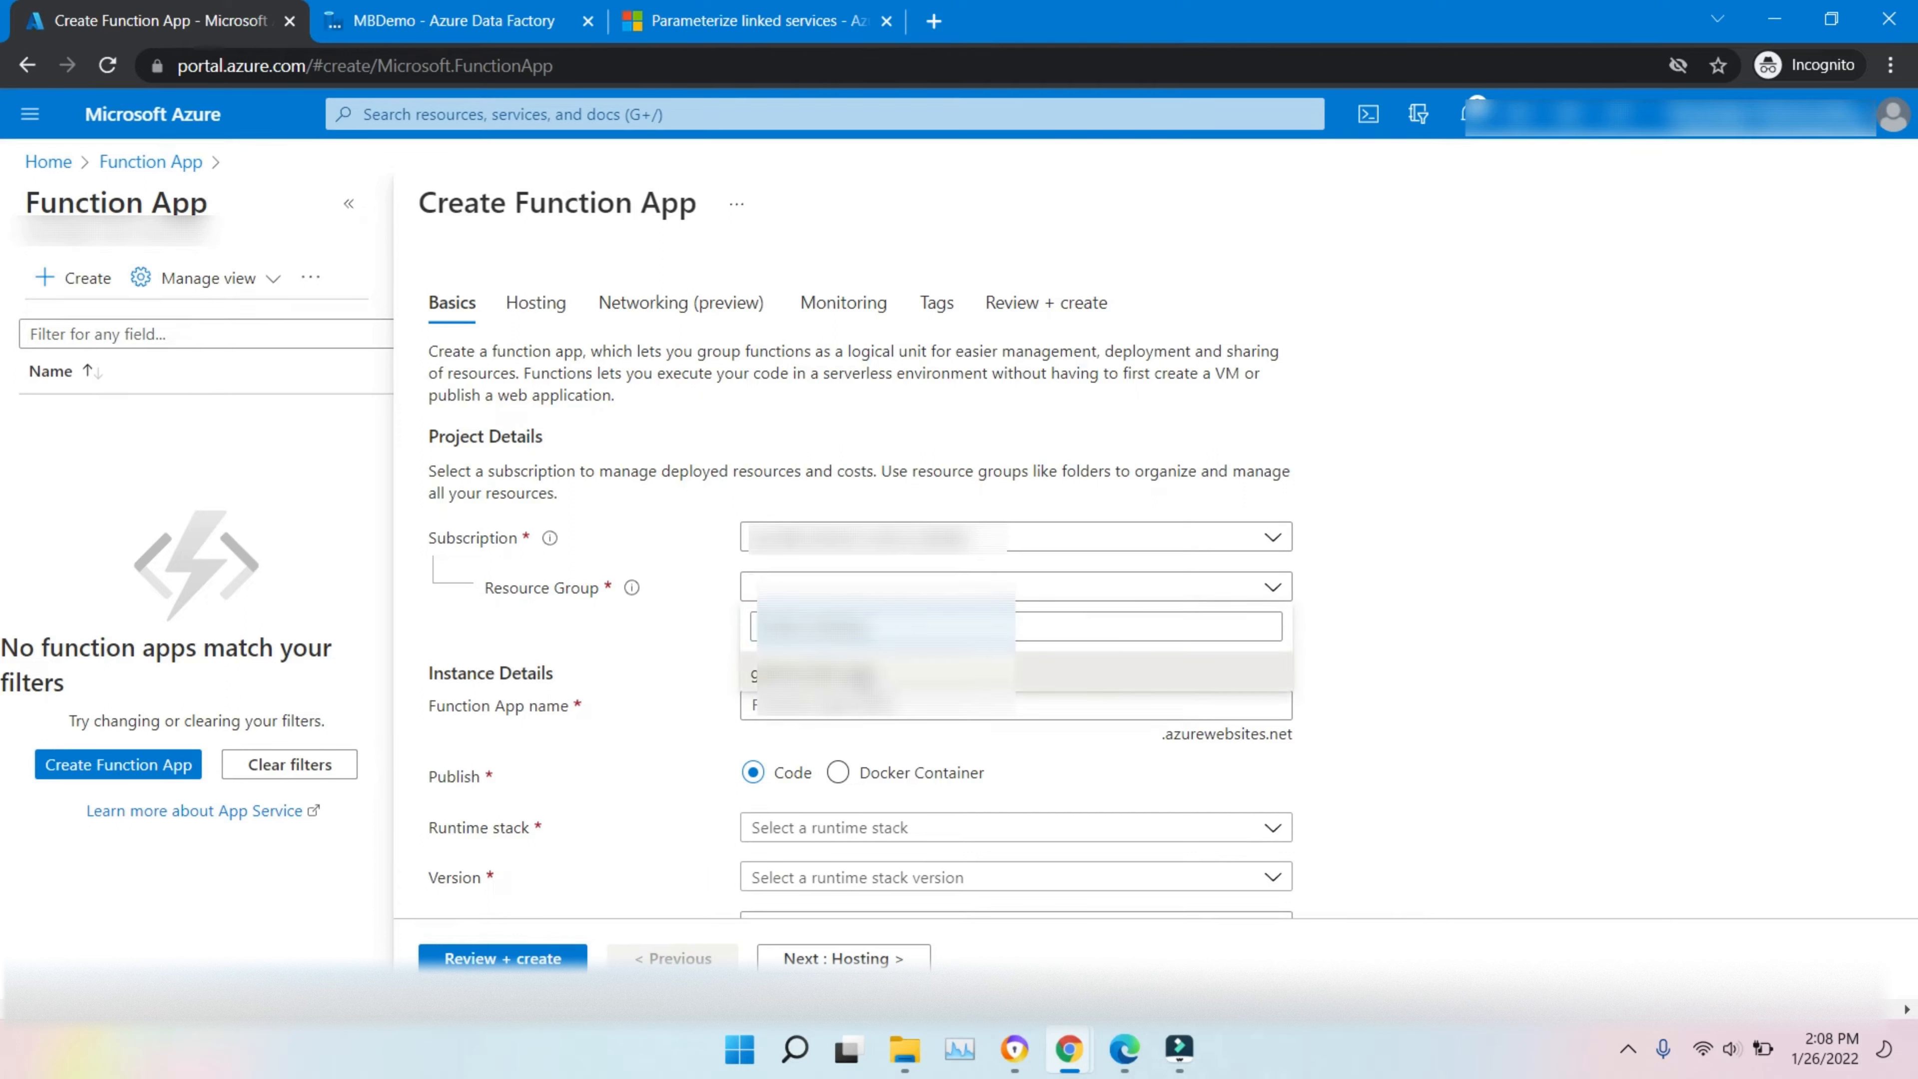
{"action": "left_click", "coordinate": [861, 668]}
{"action": "left_click", "coordinate": [889, 714]}
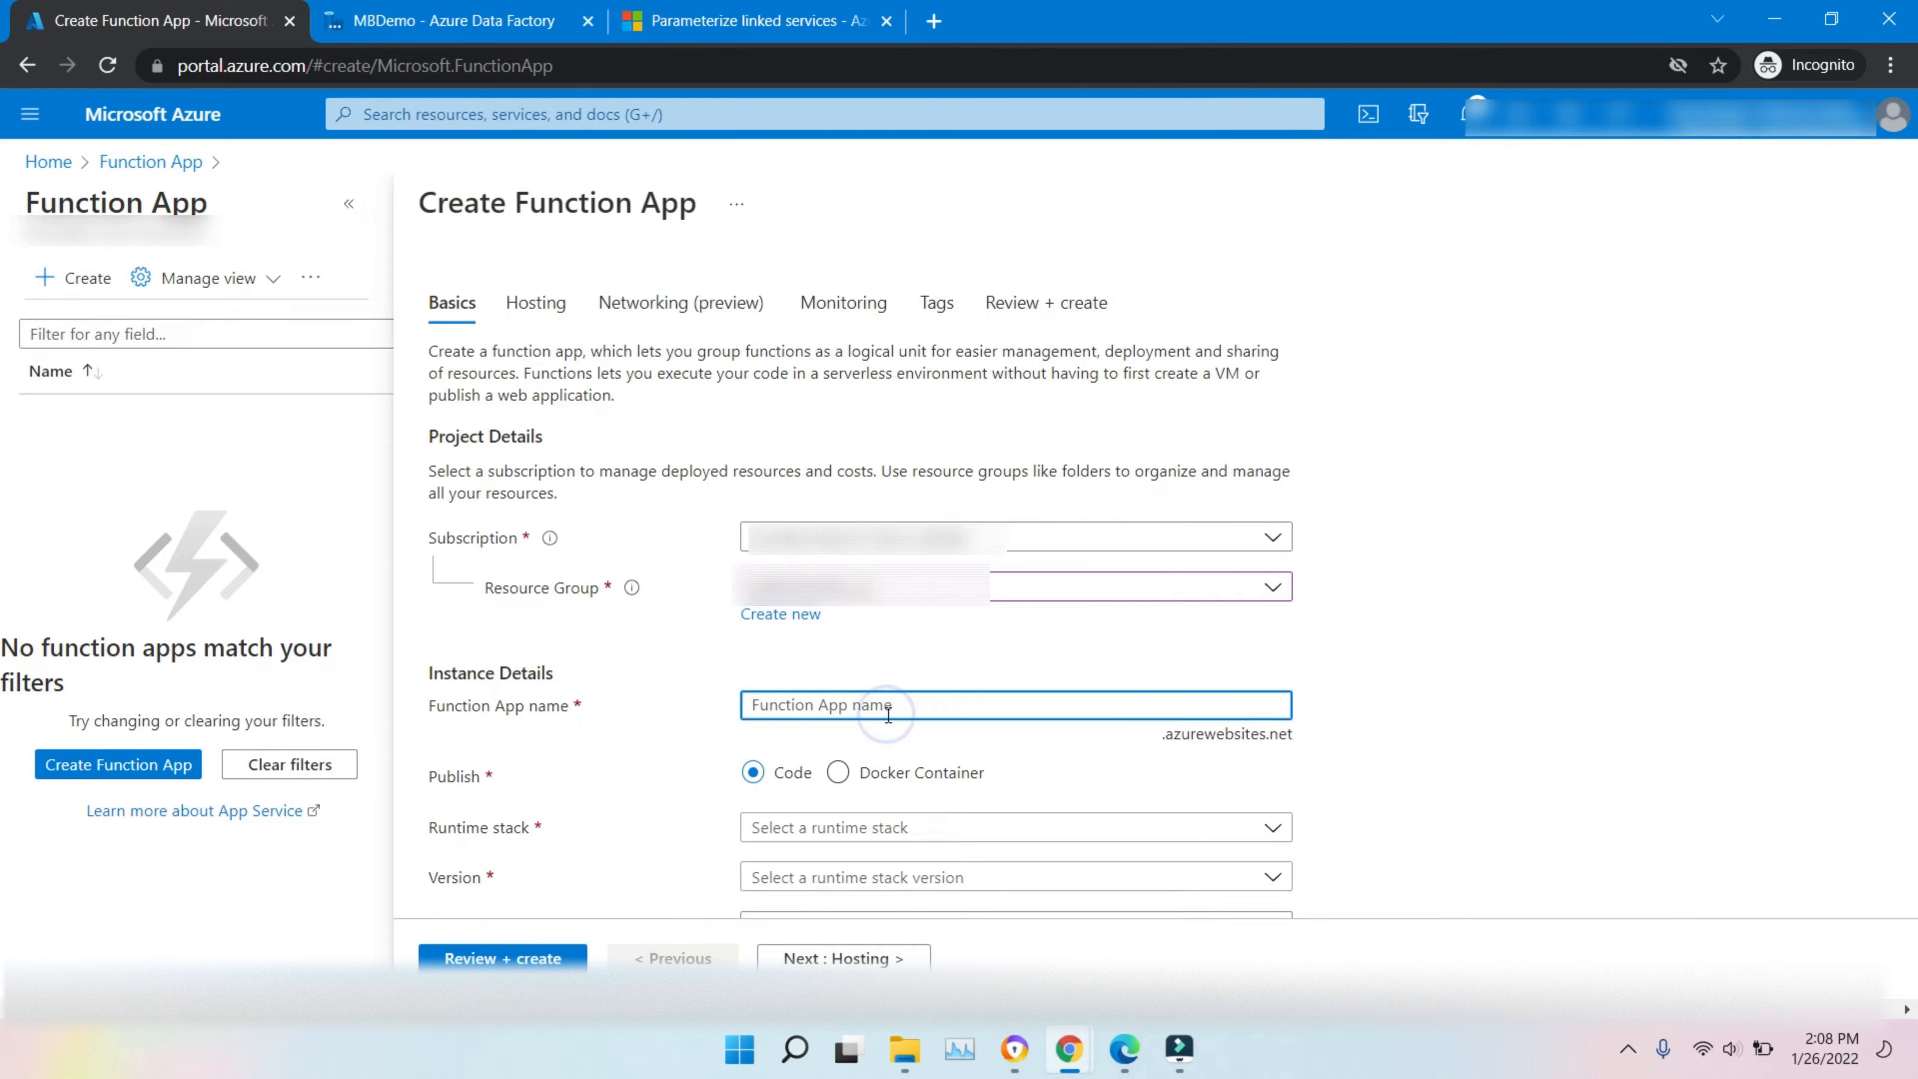
{"action": "type", "text": "M"}
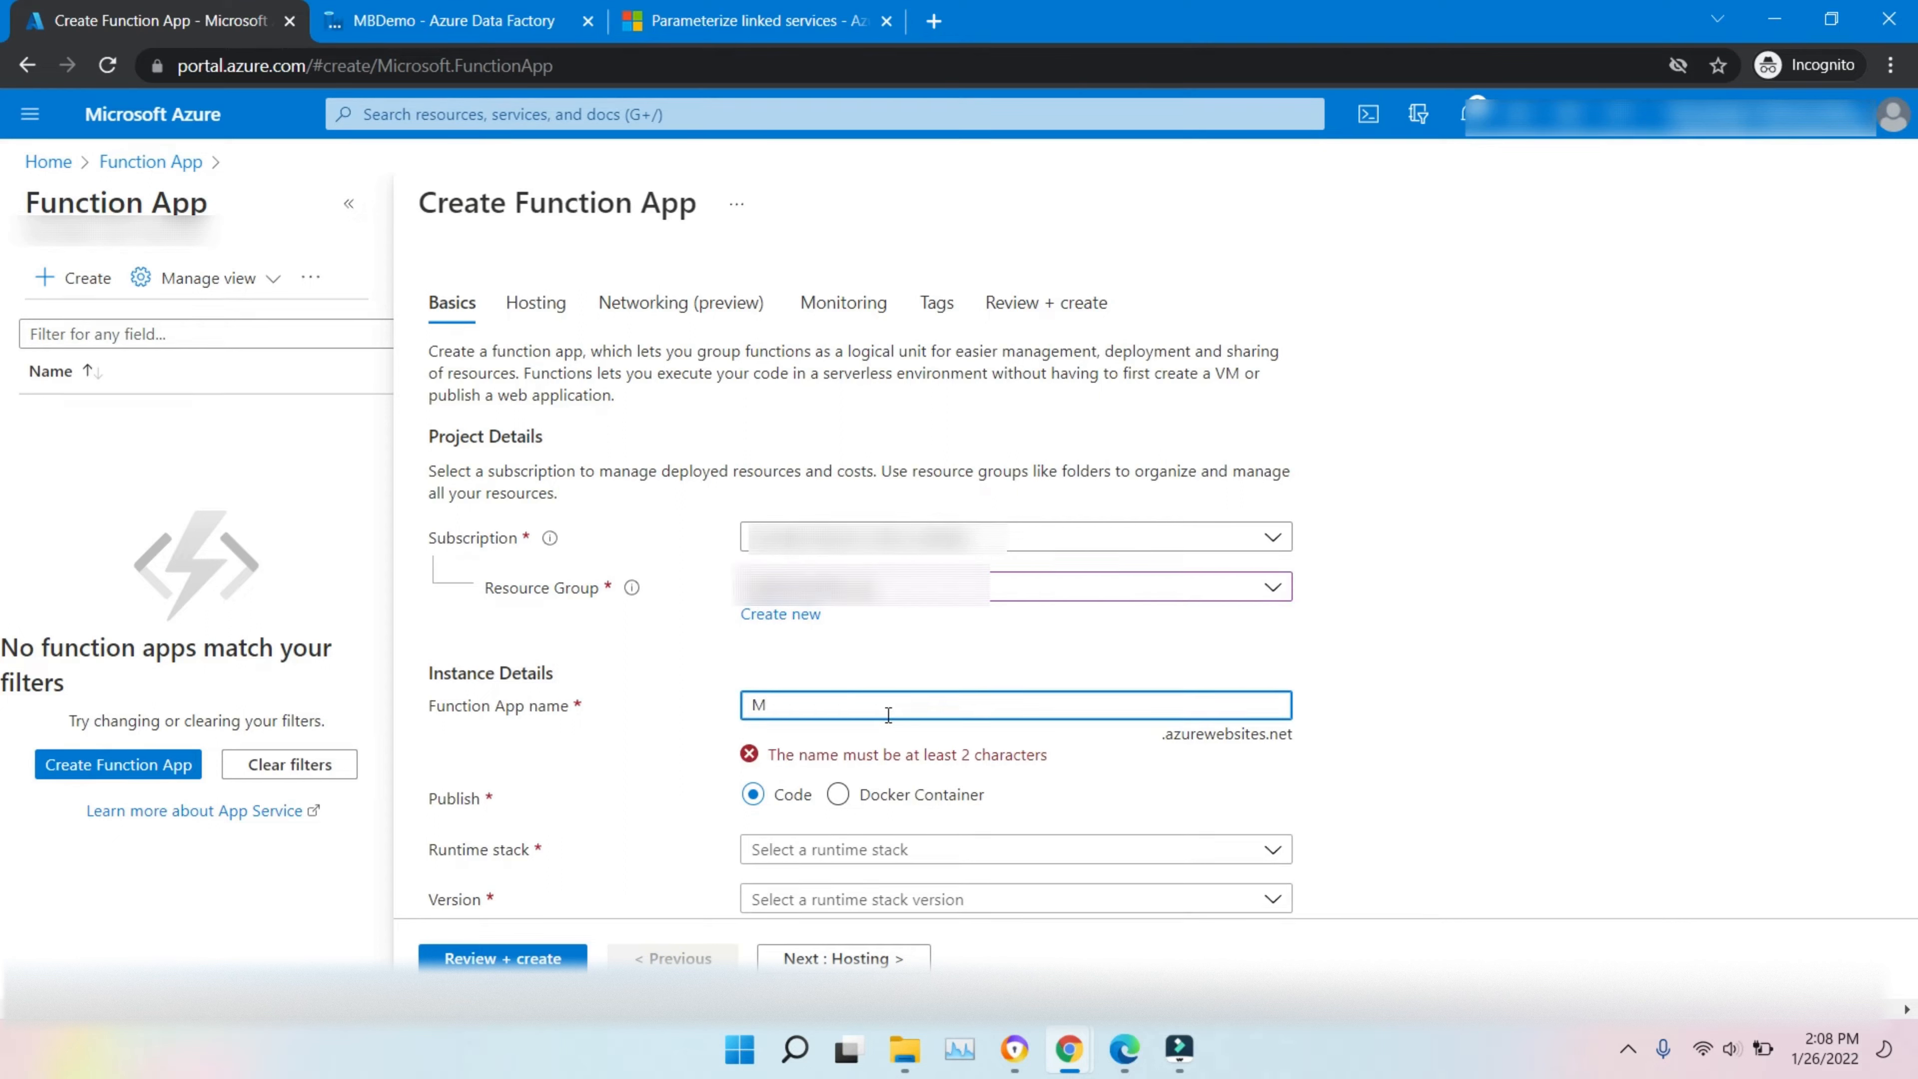
{"action": "type", "text": "BD"}
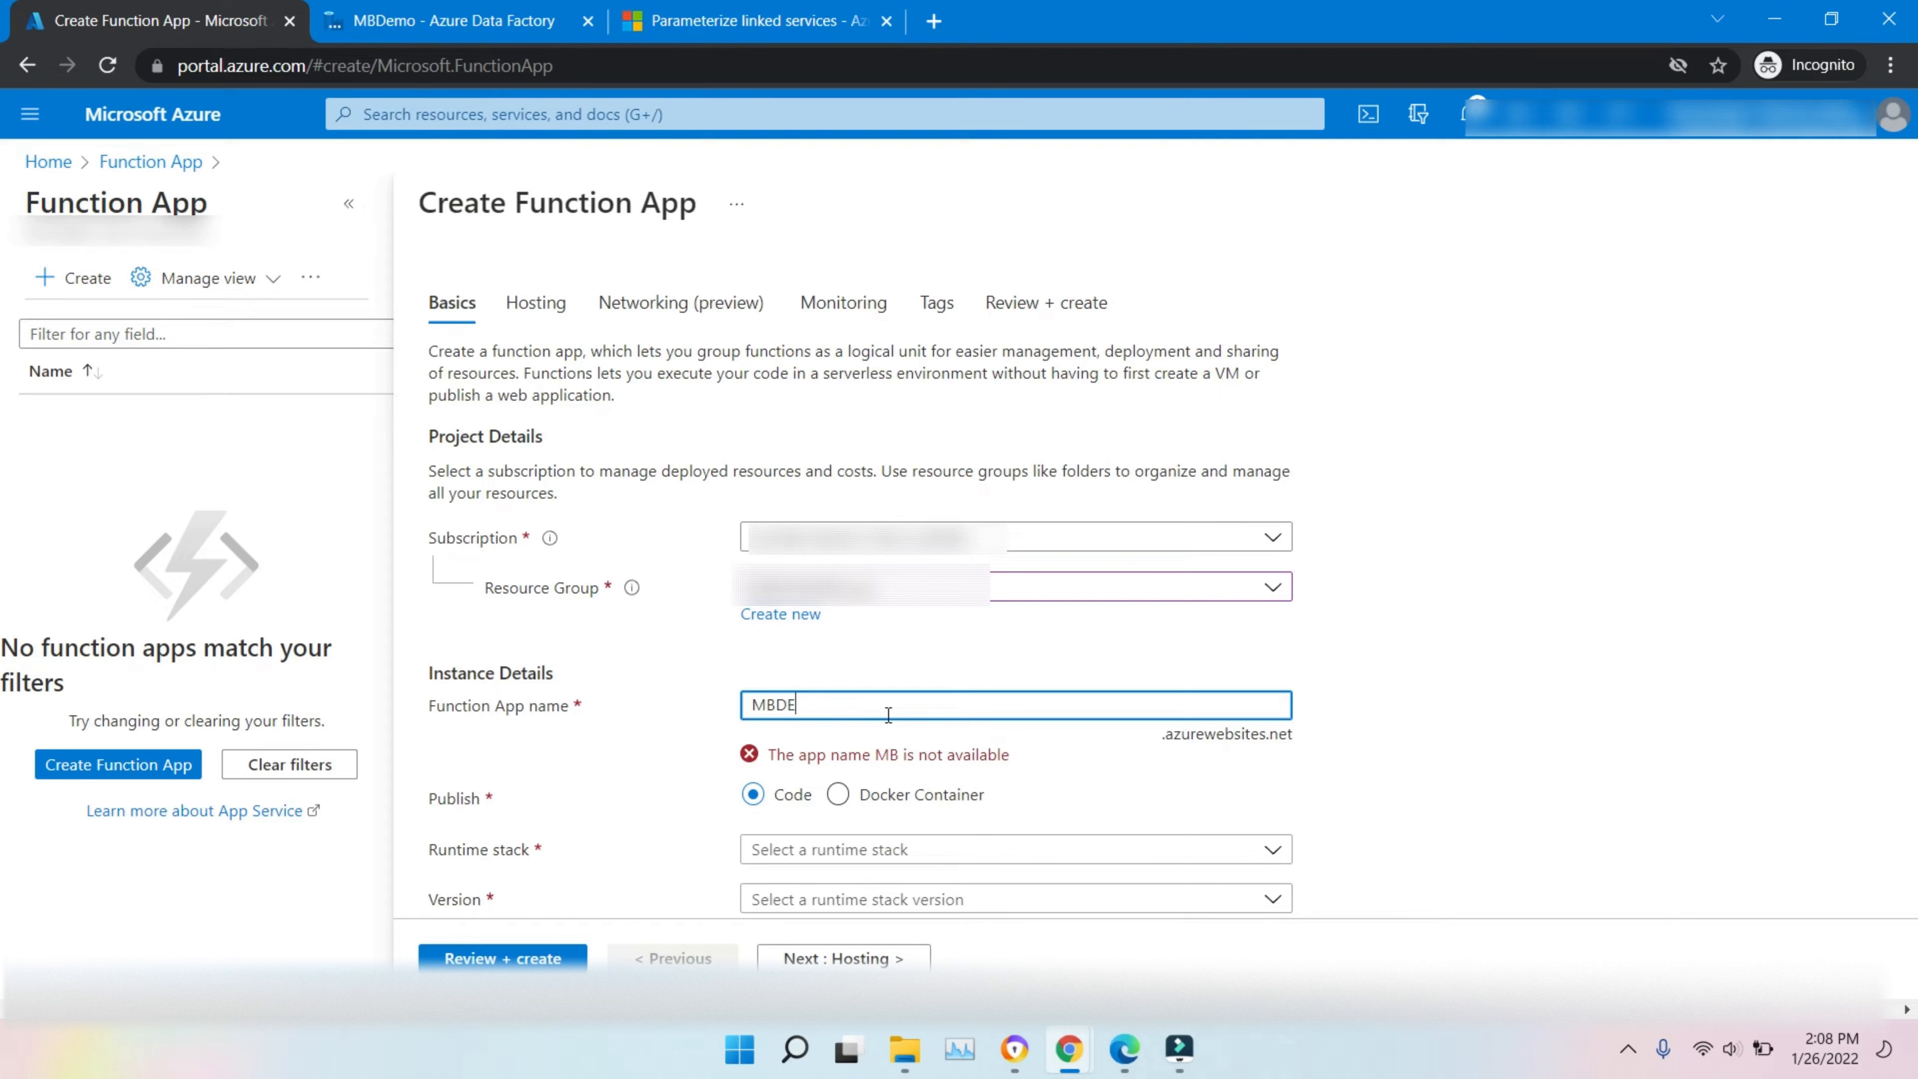
{"action": "type", "text": "emoFunction"}
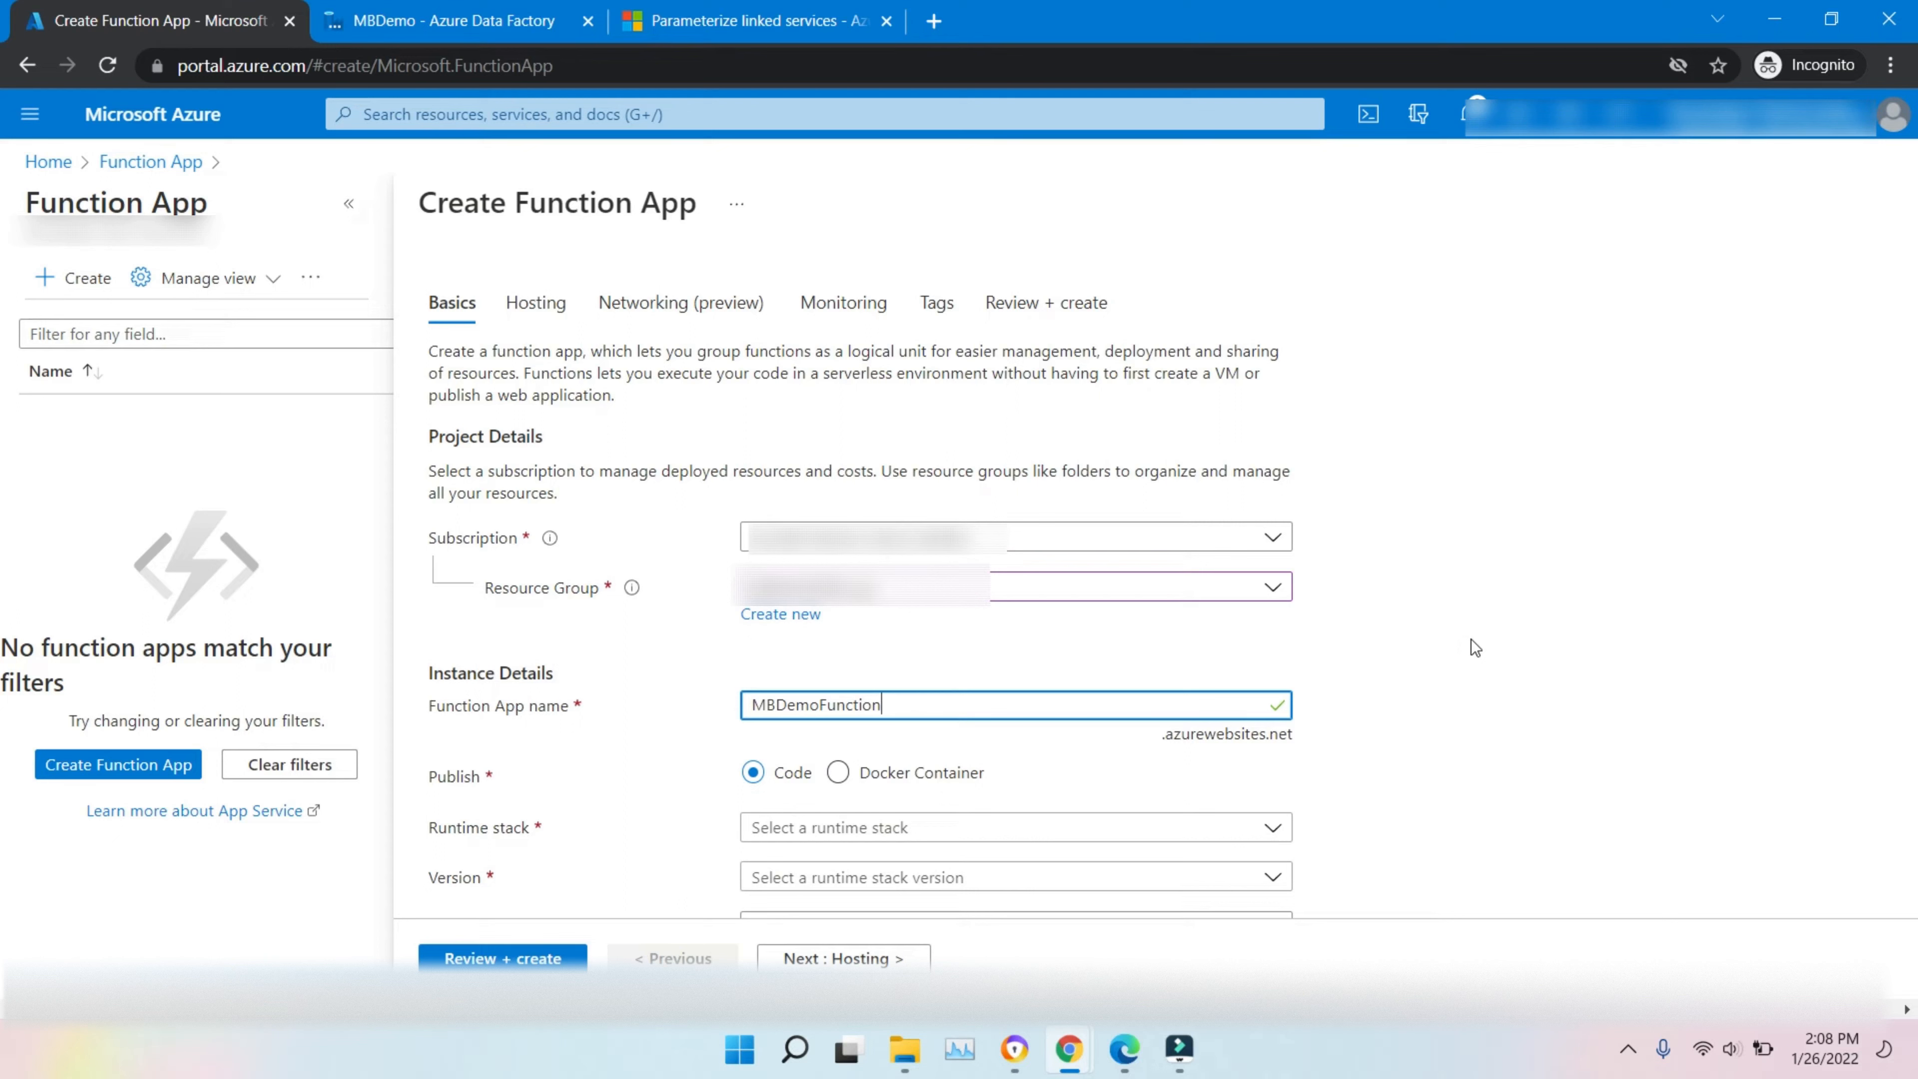
- Set the function app's runtime stack to .NET, keeping version 6 and the Central US region
{"action": "left_click", "coordinate": [1222, 829]}
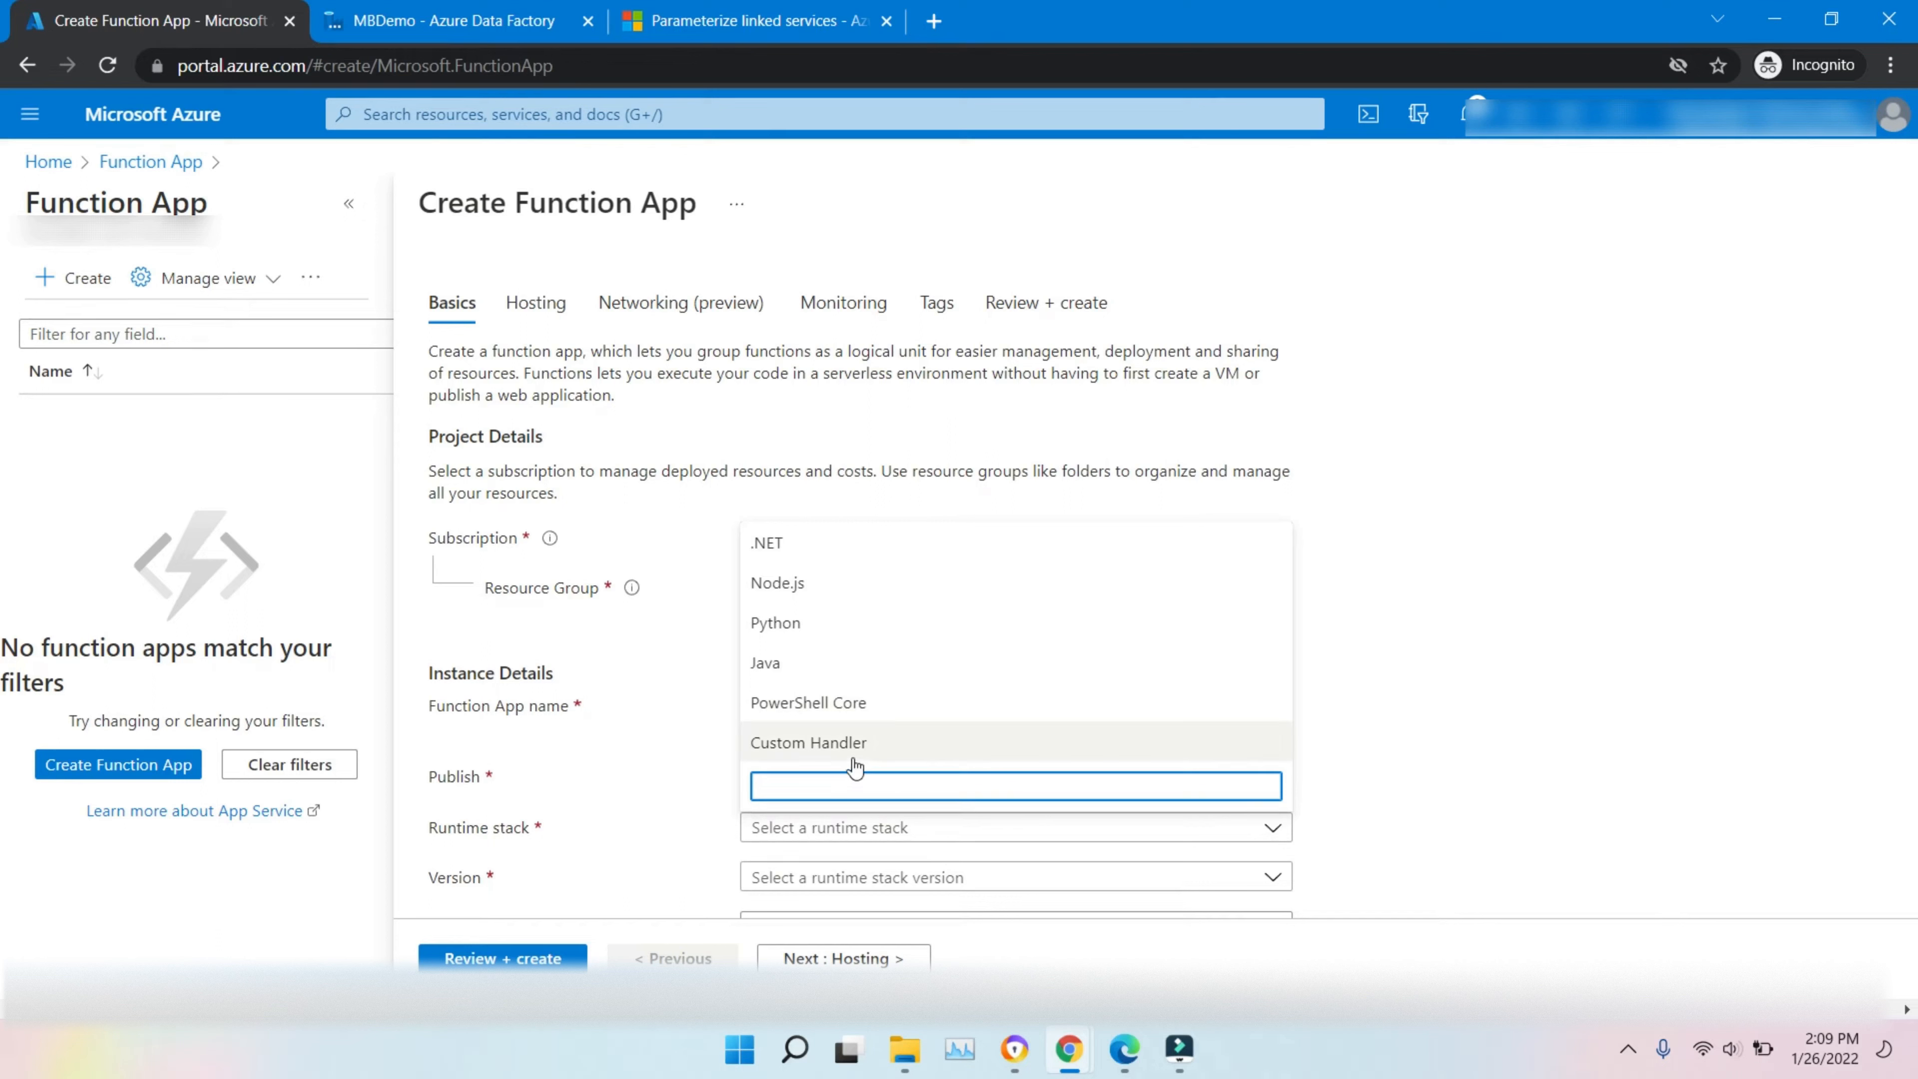
{"action": "left_click", "coordinate": [793, 542]}
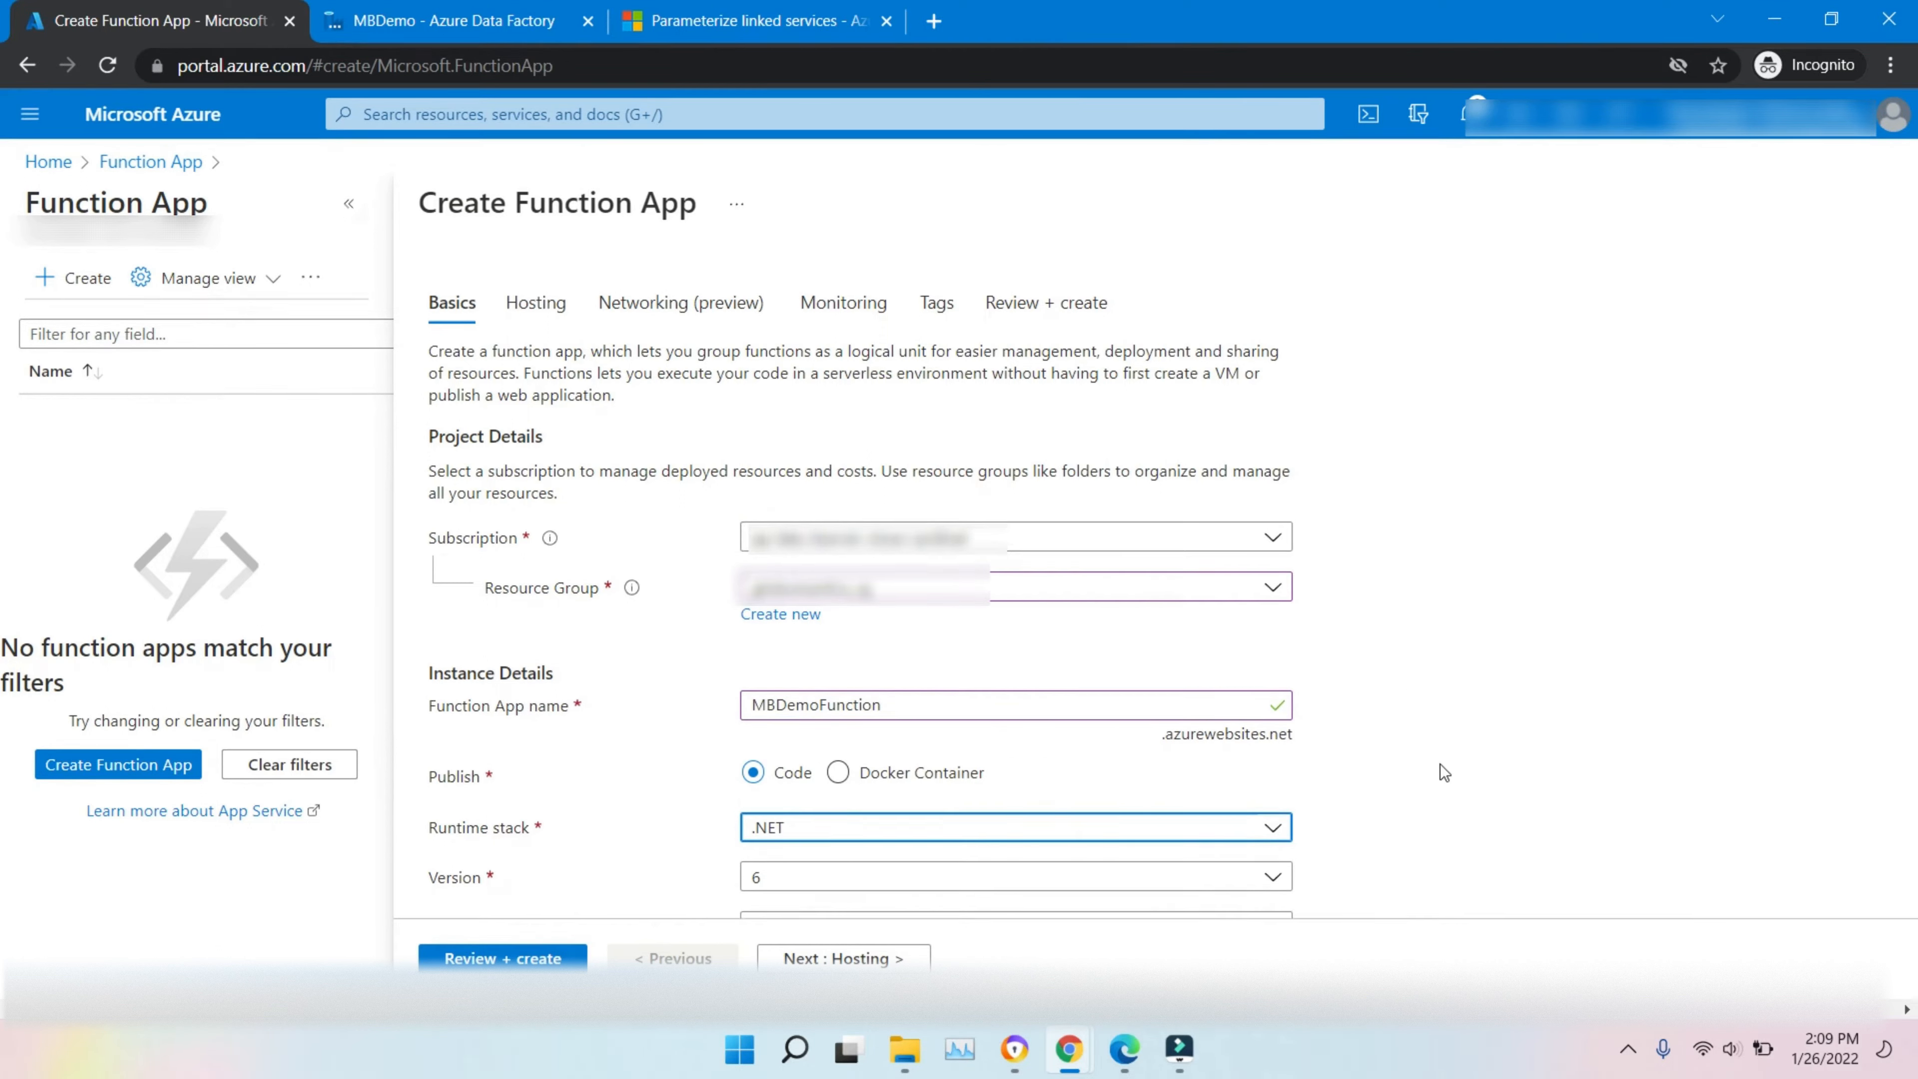
{"action": "left_click", "coordinate": [801, 793]}
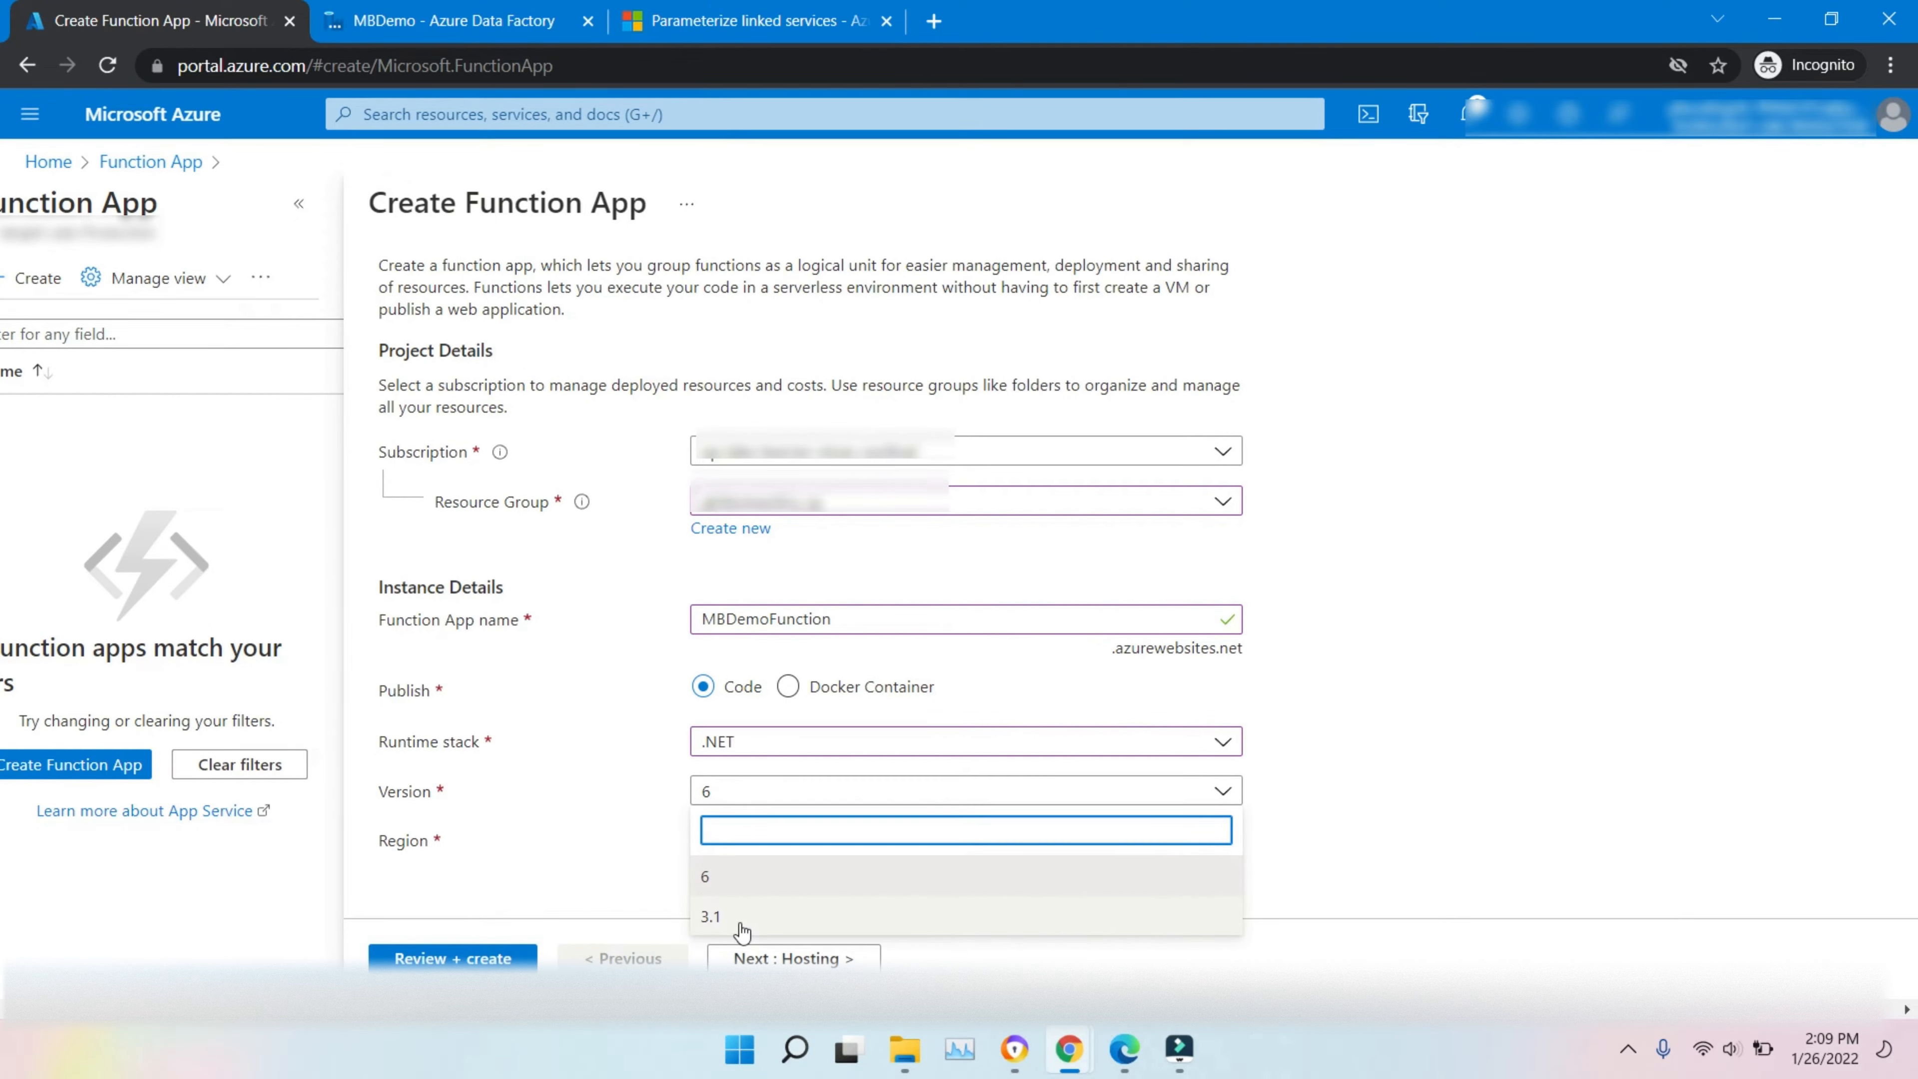
{"action": "left_click", "coordinate": [819, 797]}
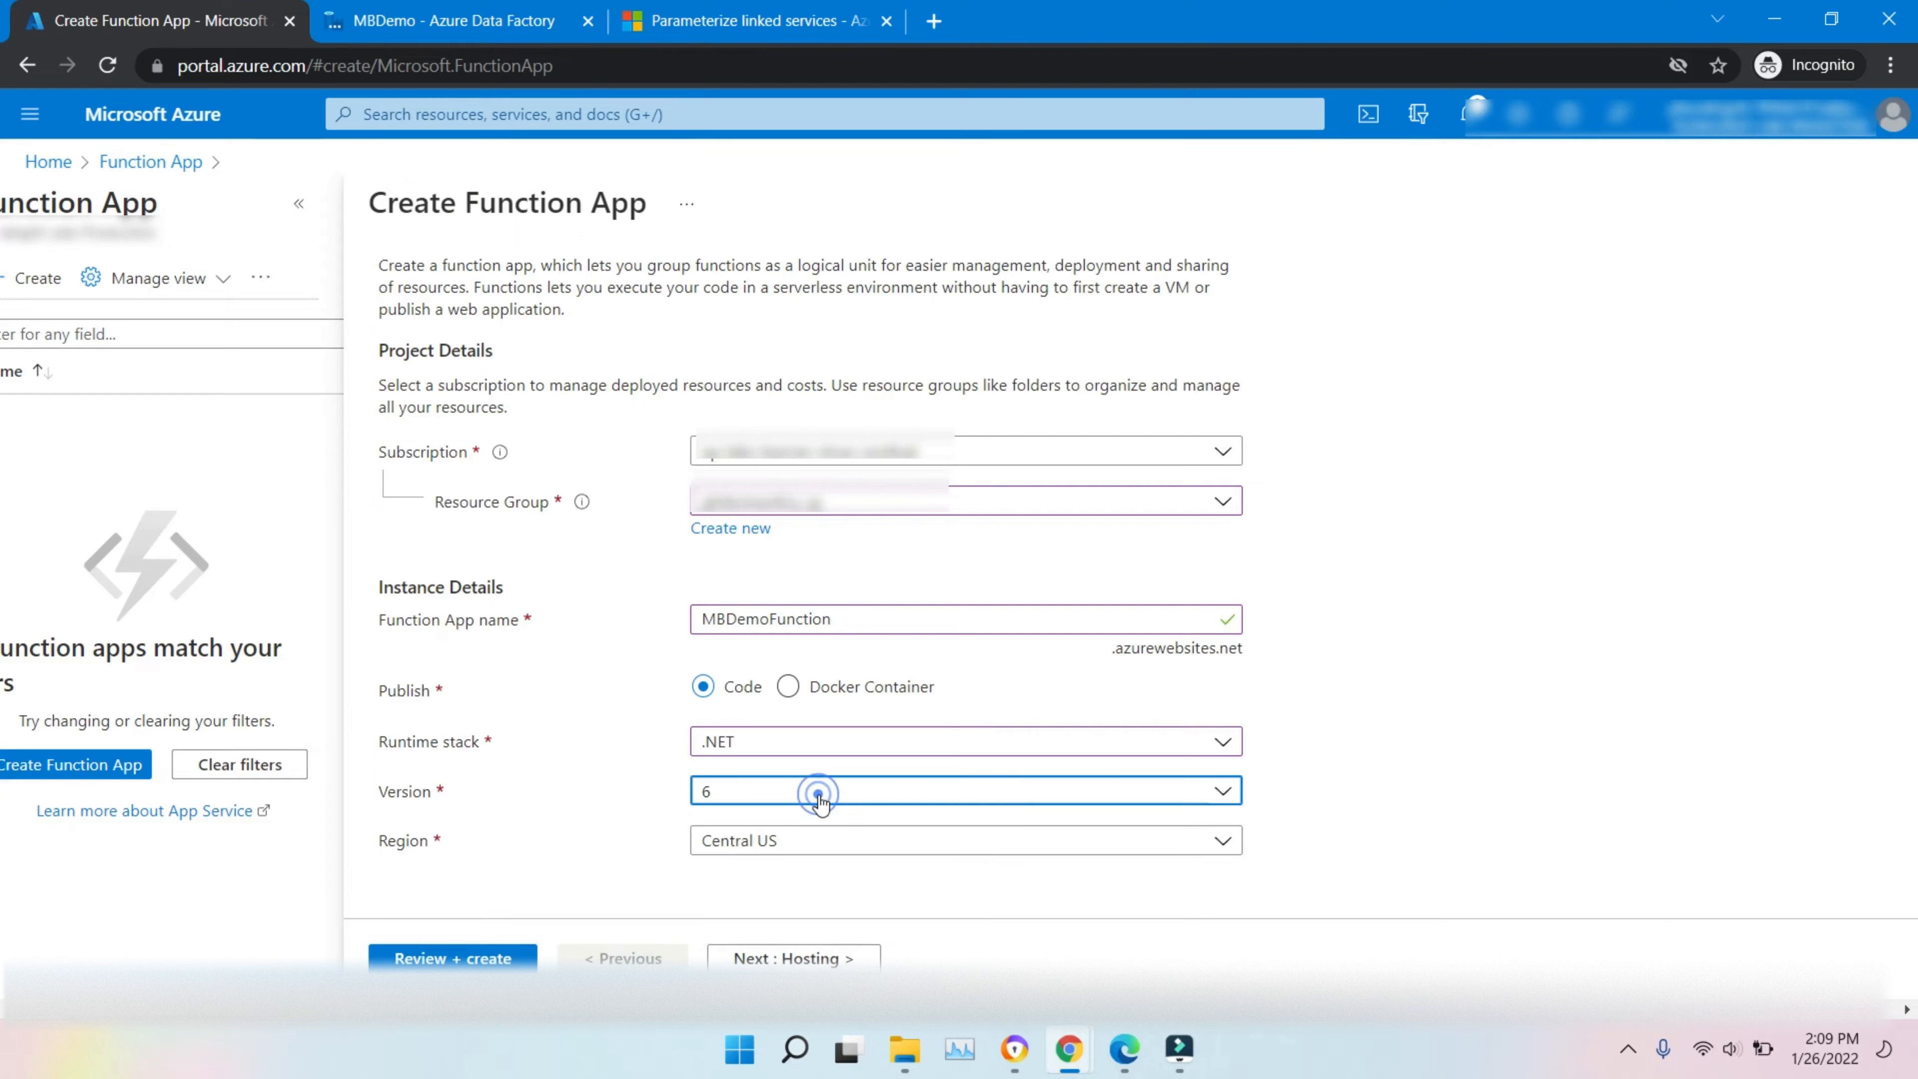
{"action": "left_click", "coordinate": [897, 856]}
{"action": "left_click", "coordinate": [895, 843]}
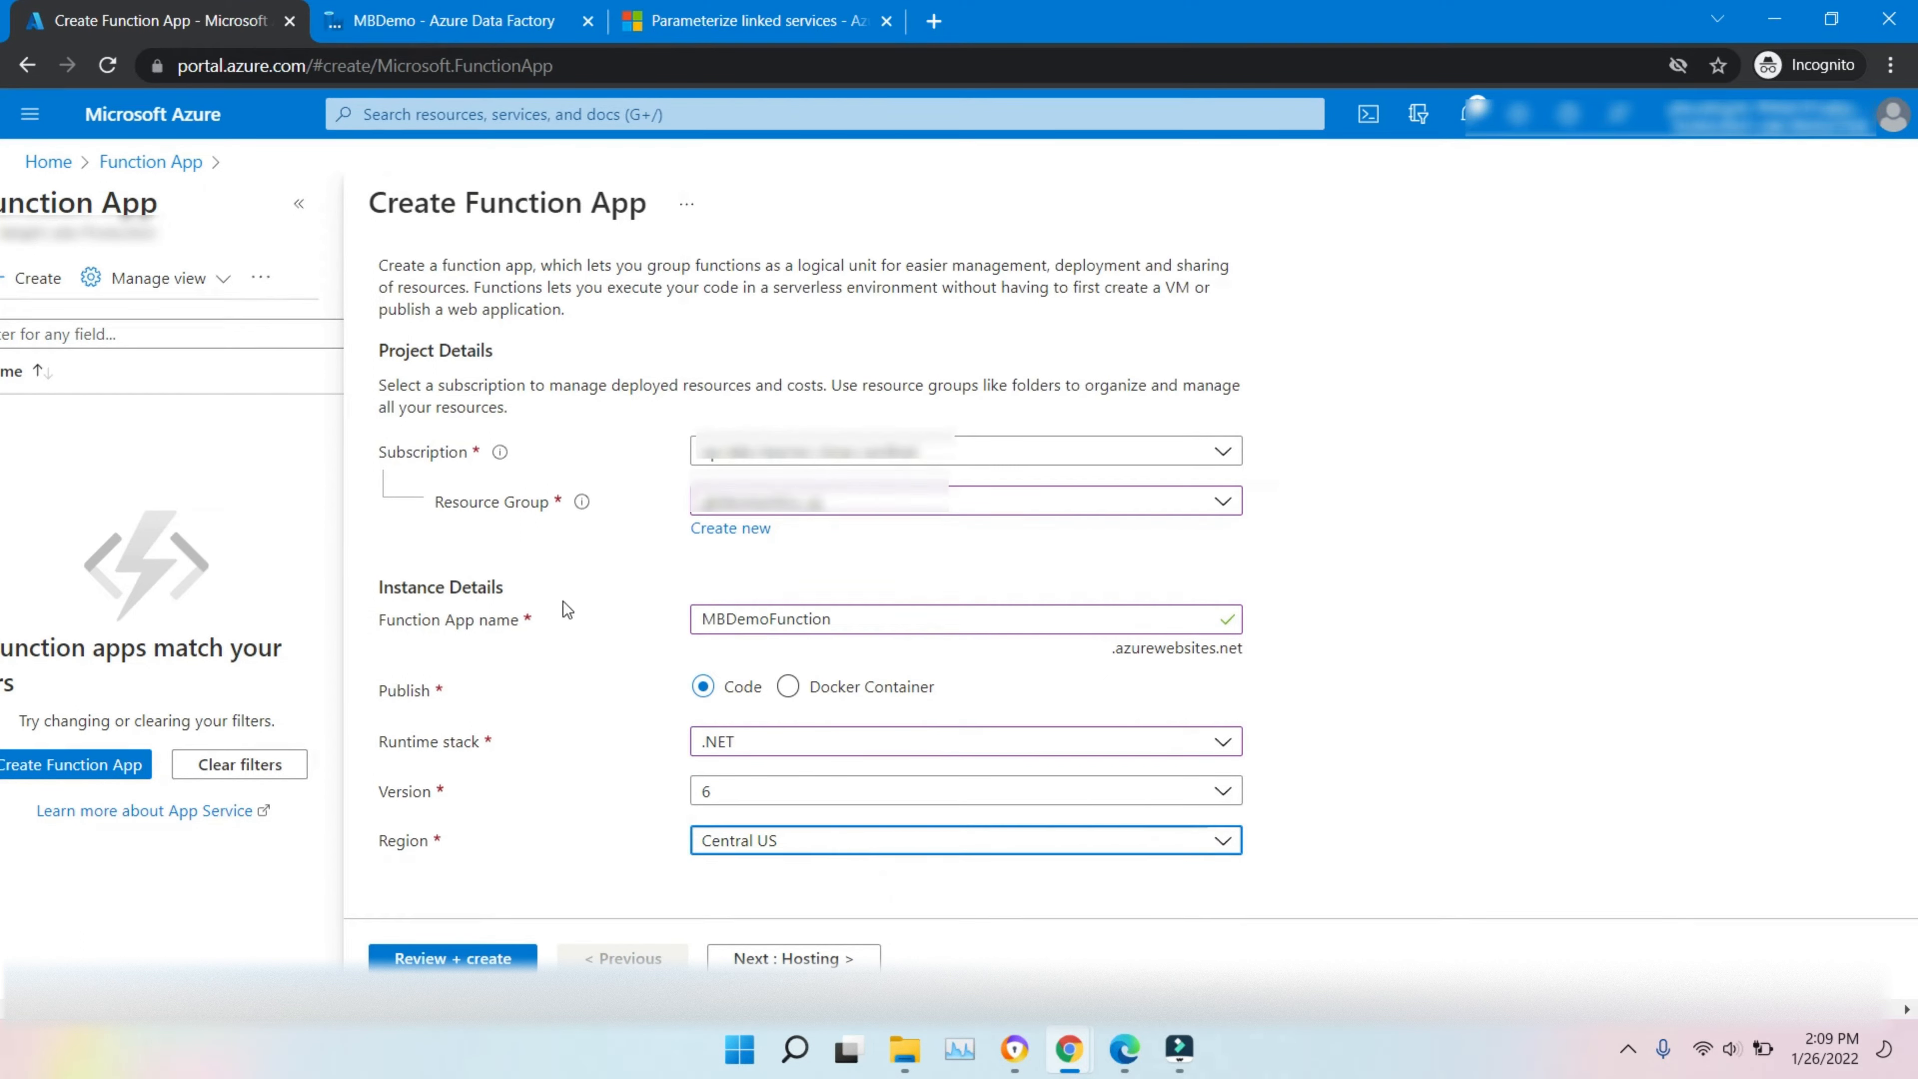
- Review the hosting settings, keeping the new storage account, Windows and the Consumption (Serverless) plan type
{"action": "left_click", "coordinate": [785, 960]}
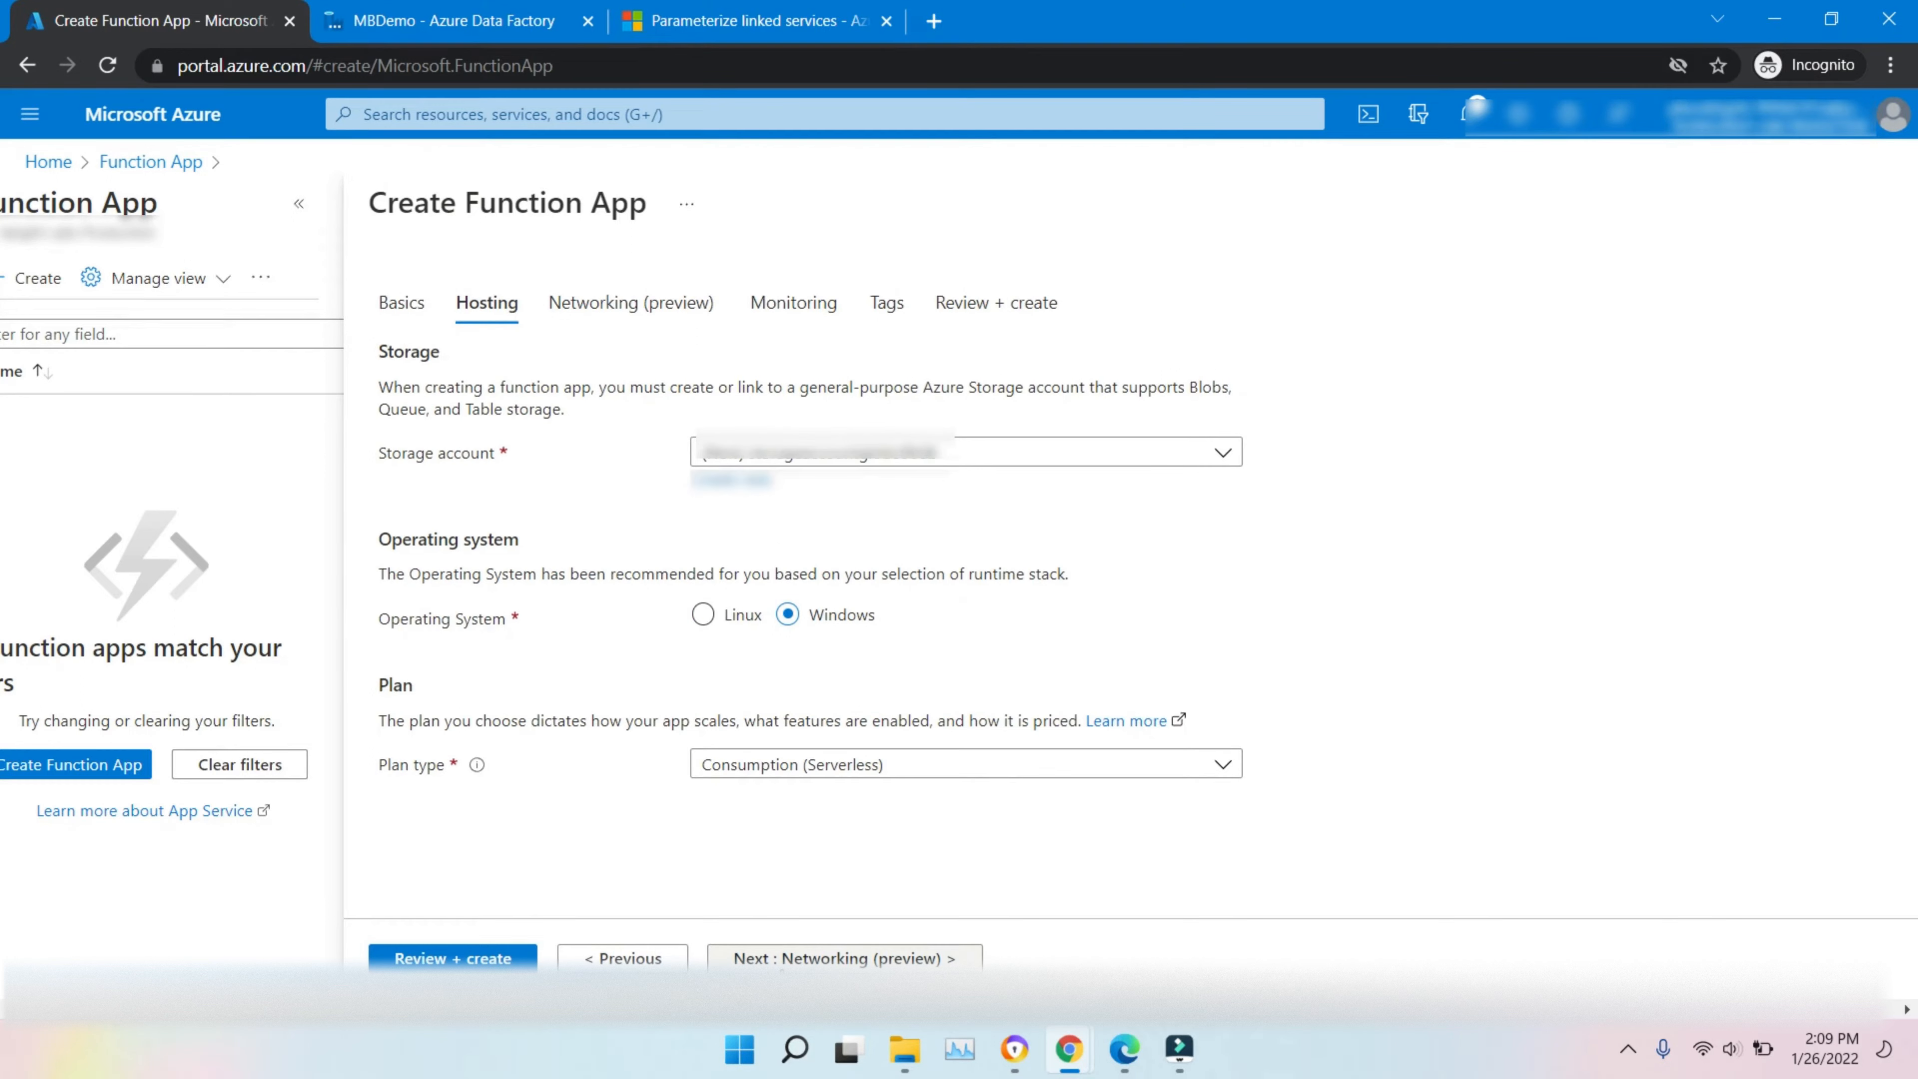
{"action": "left_click", "coordinate": [996, 453]}
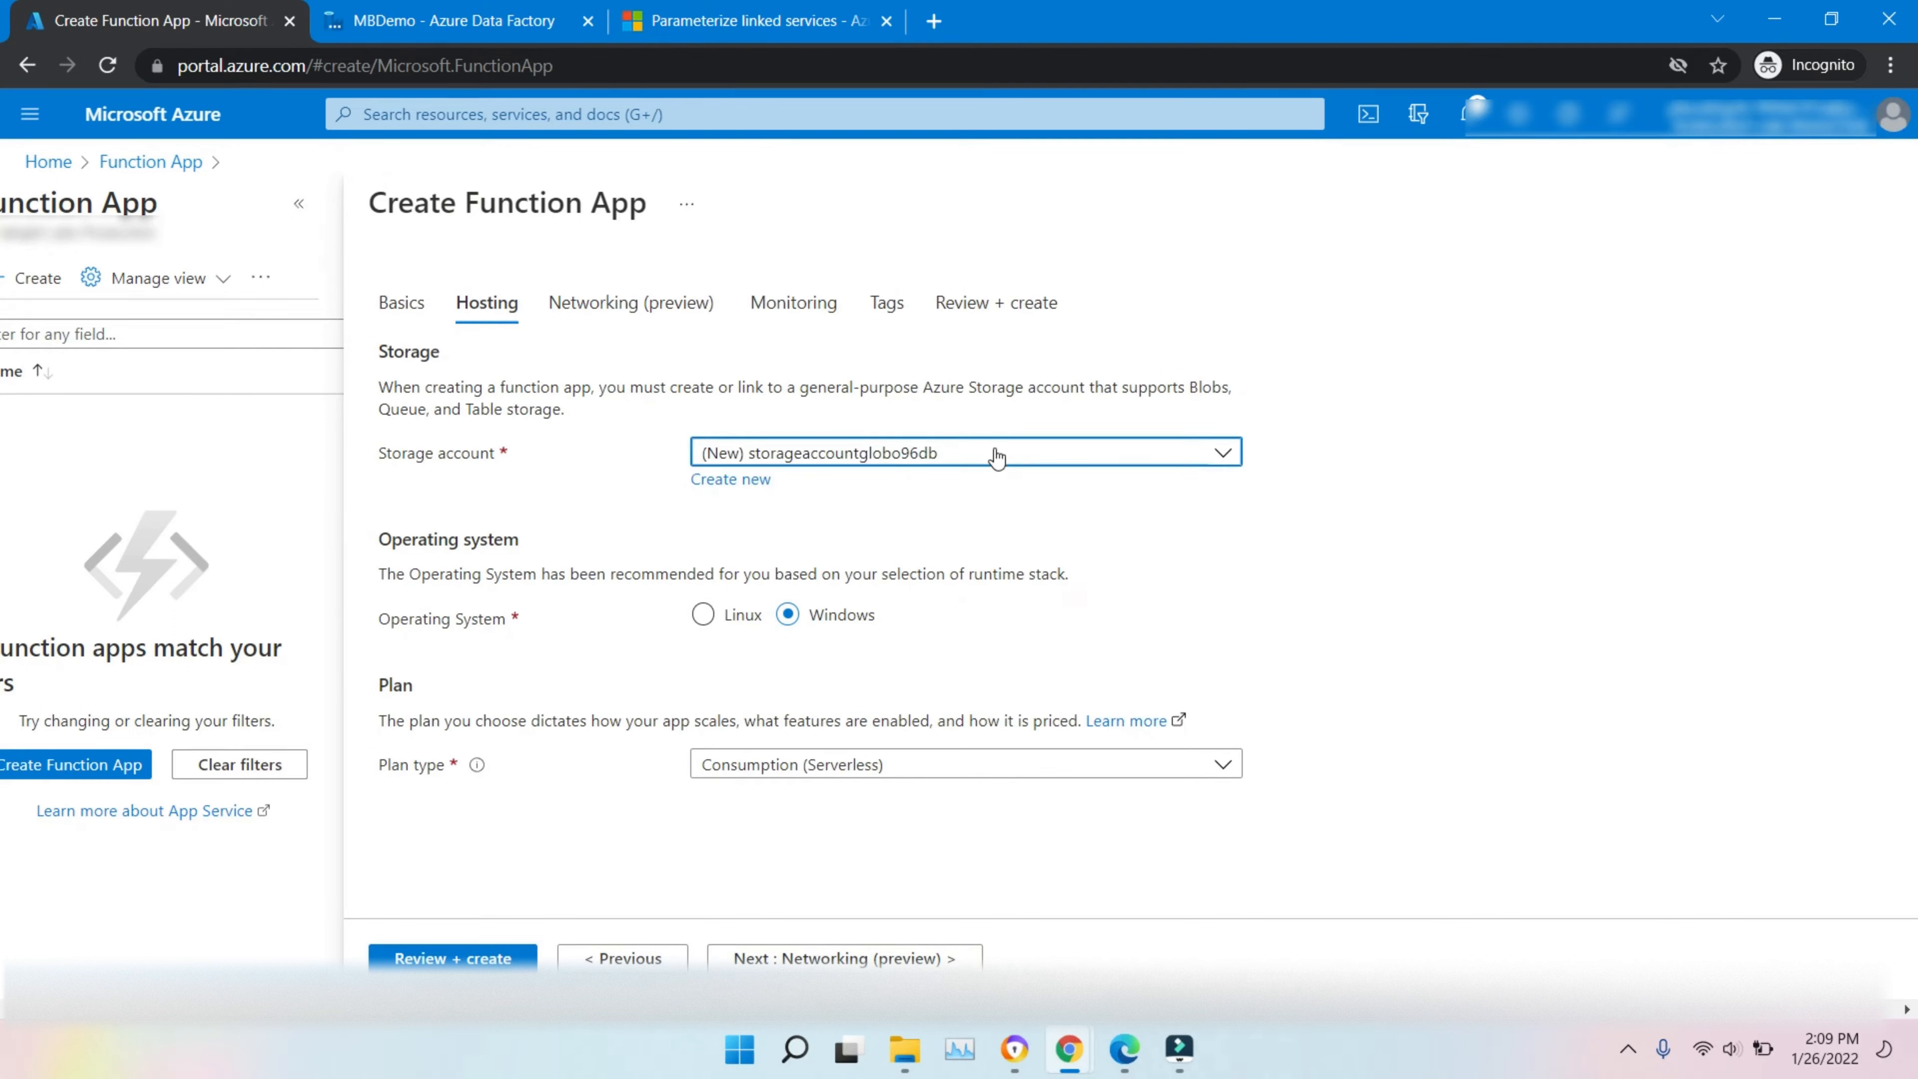
{"action": "left_click", "coordinate": [994, 451]}
{"action": "left_click", "coordinate": [978, 771]}
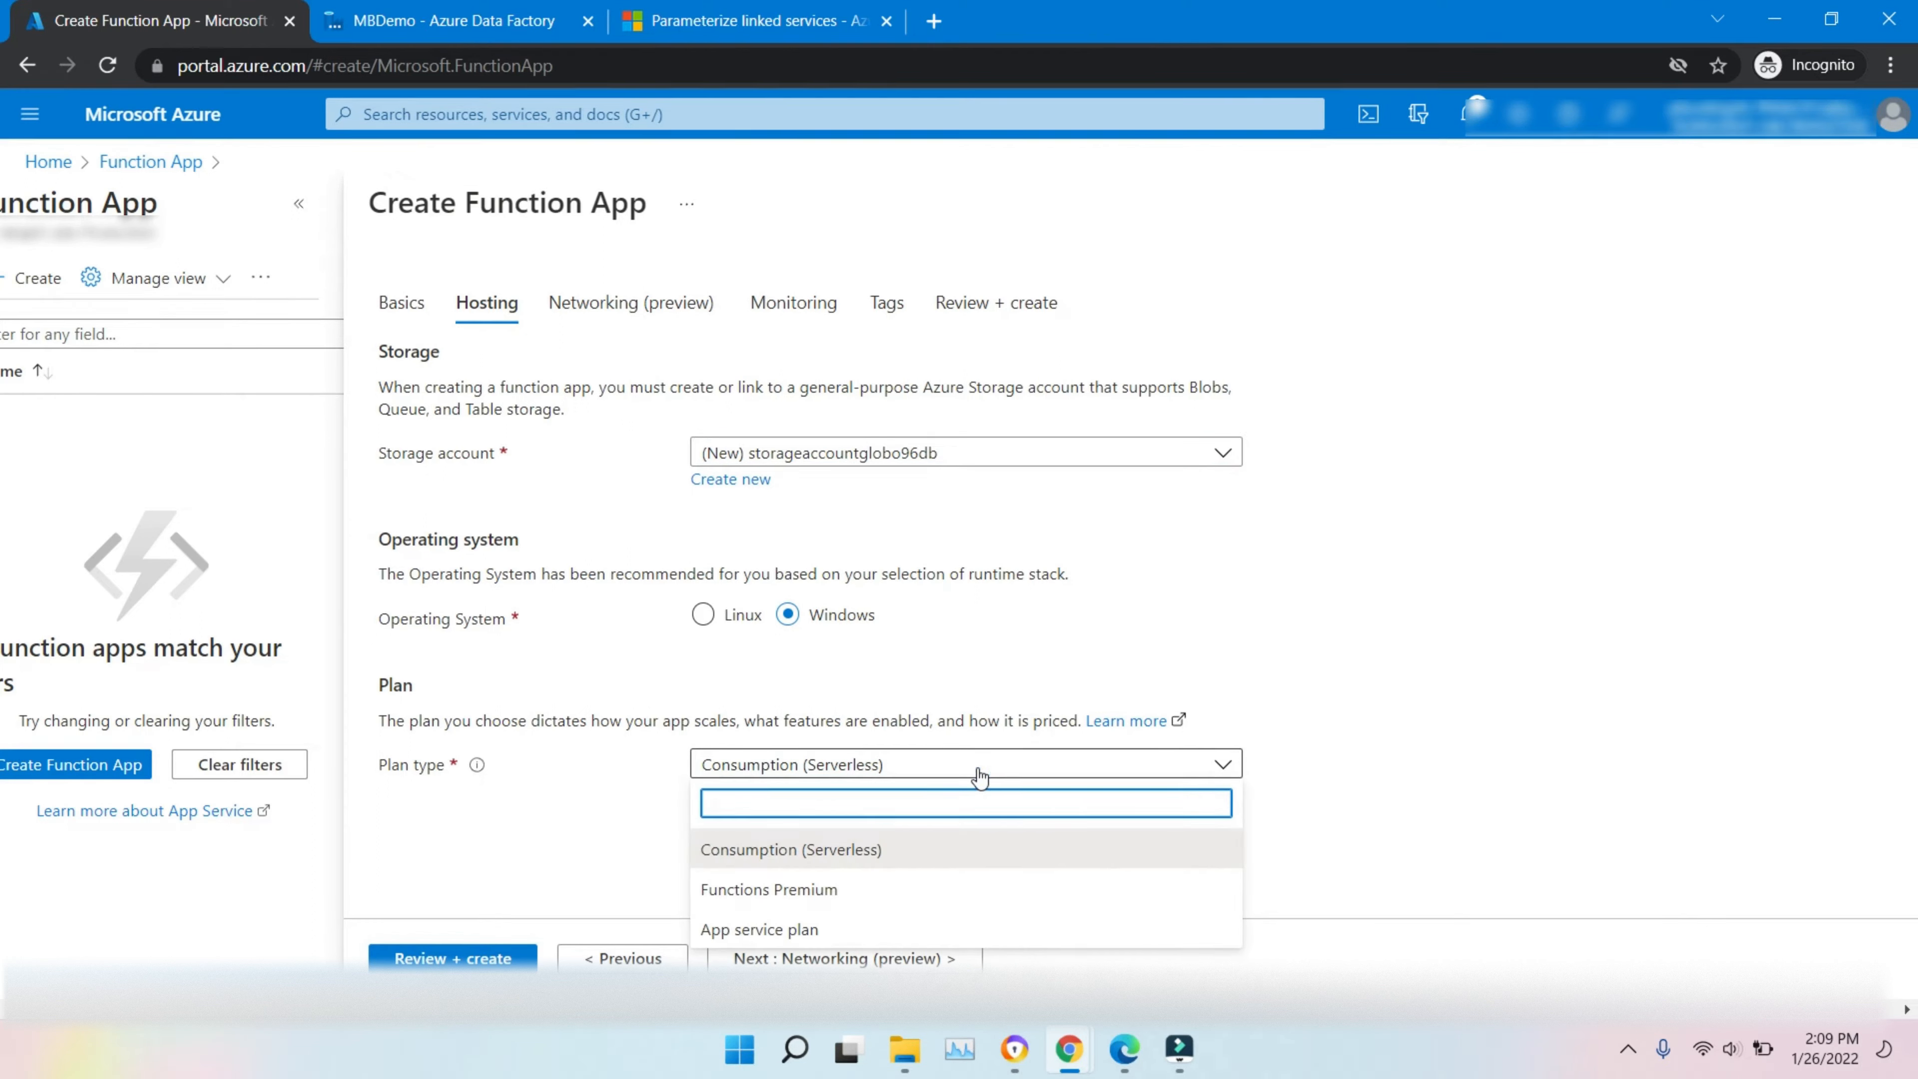
{"action": "left_click", "coordinate": [978, 772]}
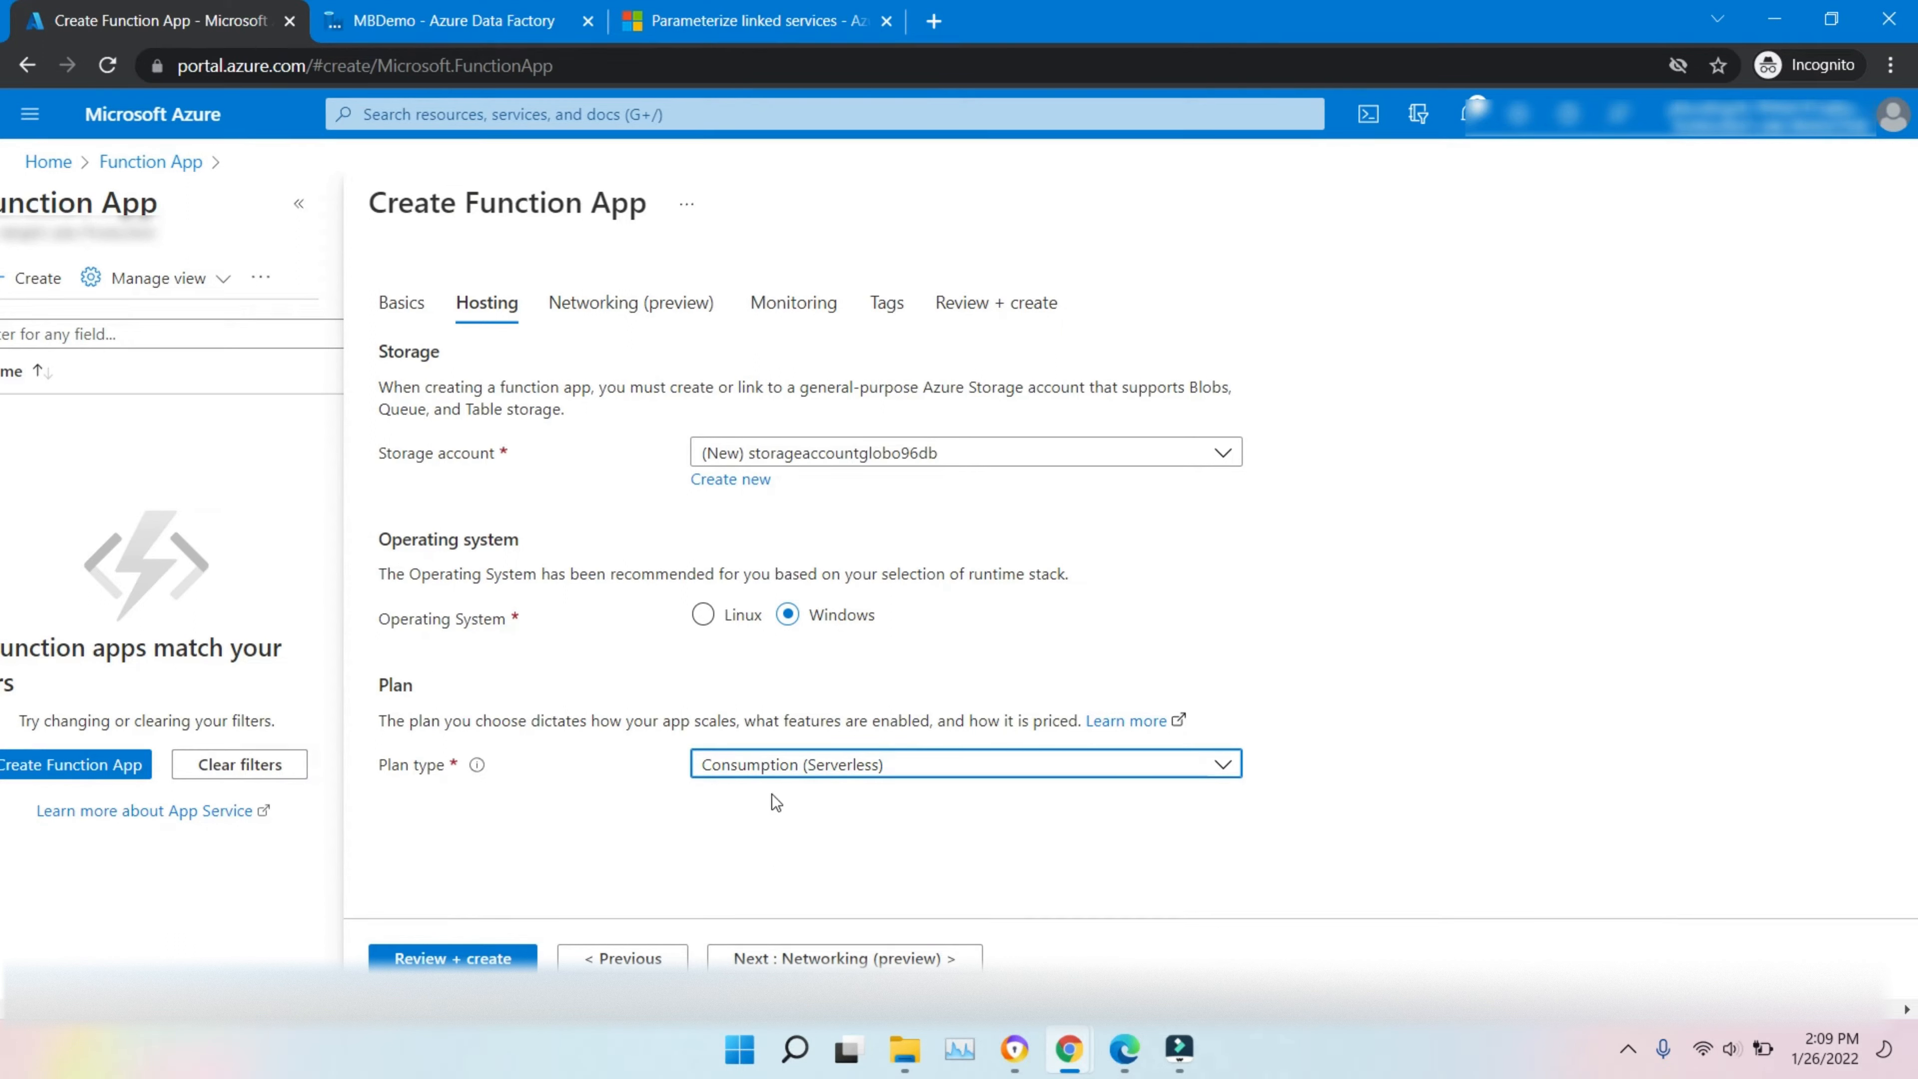
- Leave the networking settings as they are and disable Application Insights in the monitoring settings
{"action": "left_click", "coordinate": [865, 958]}
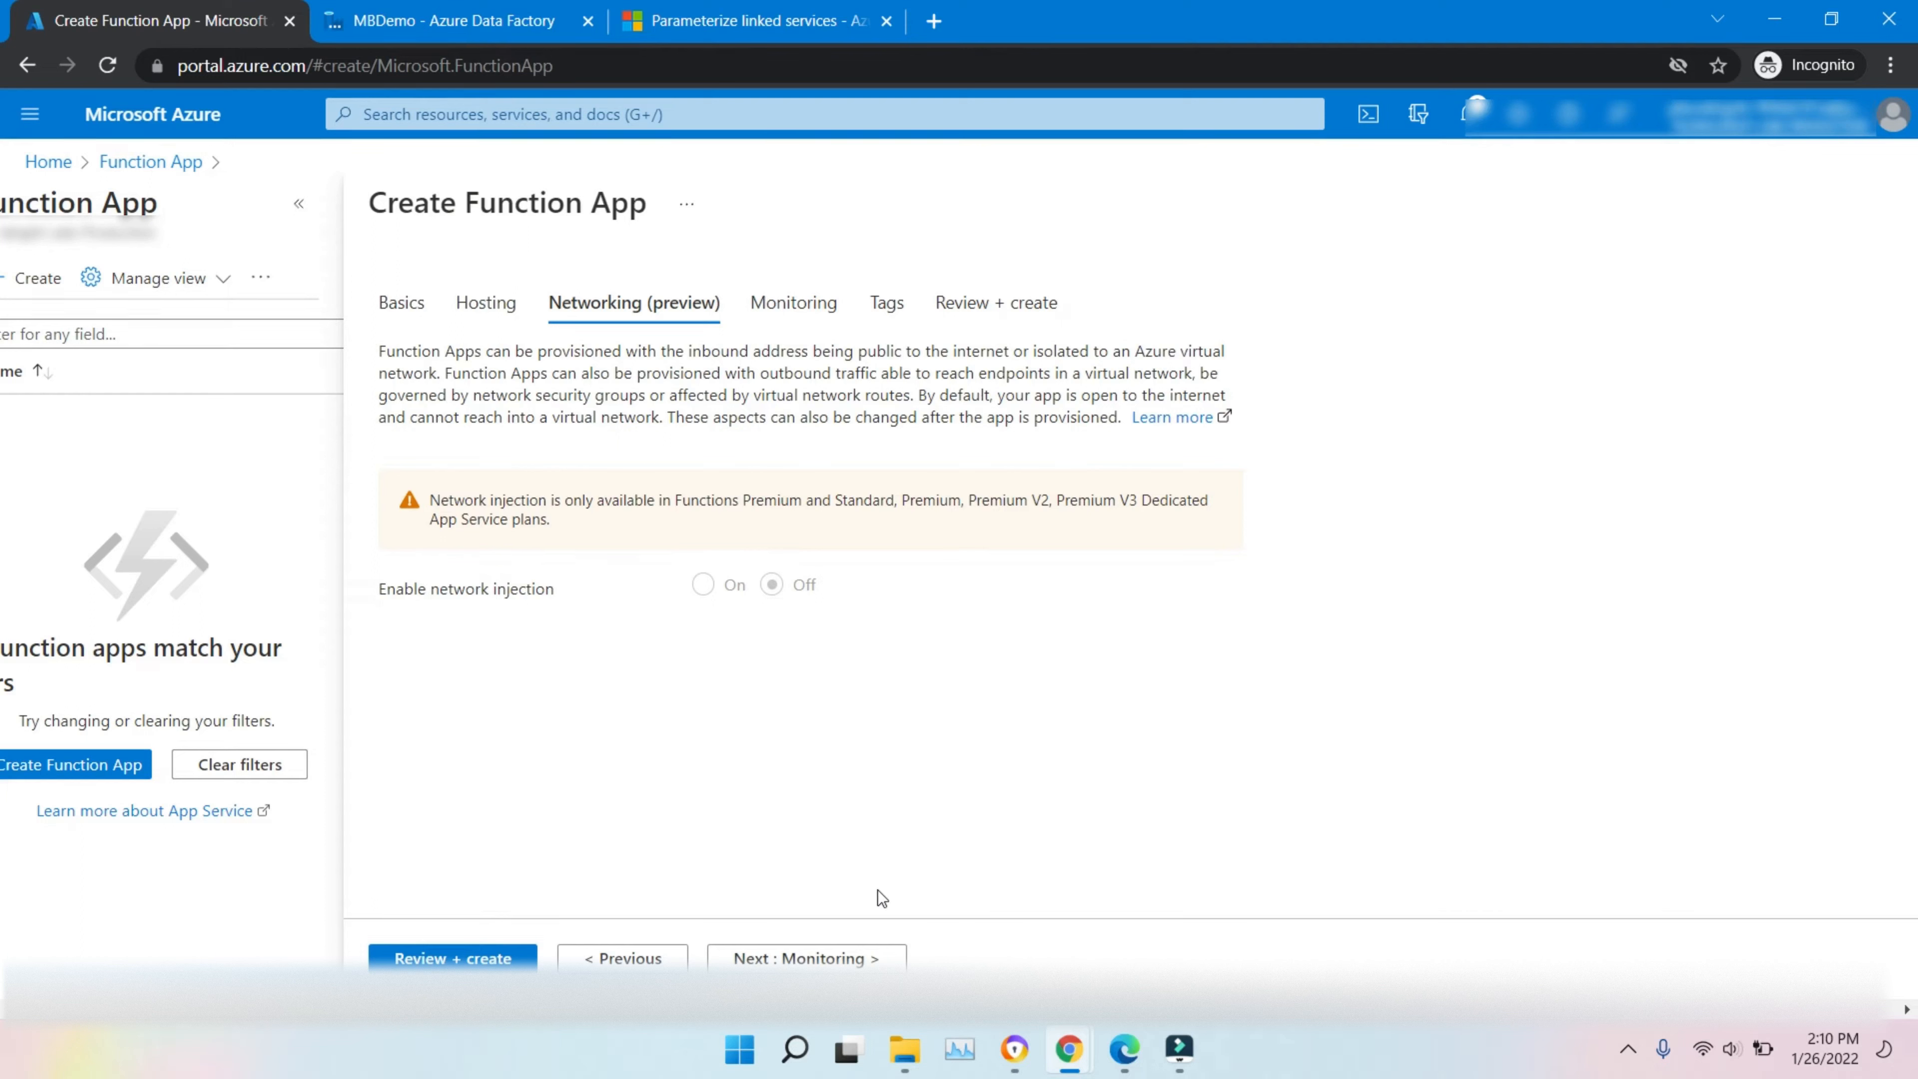
{"action": "left_click", "coordinate": [813, 960]}
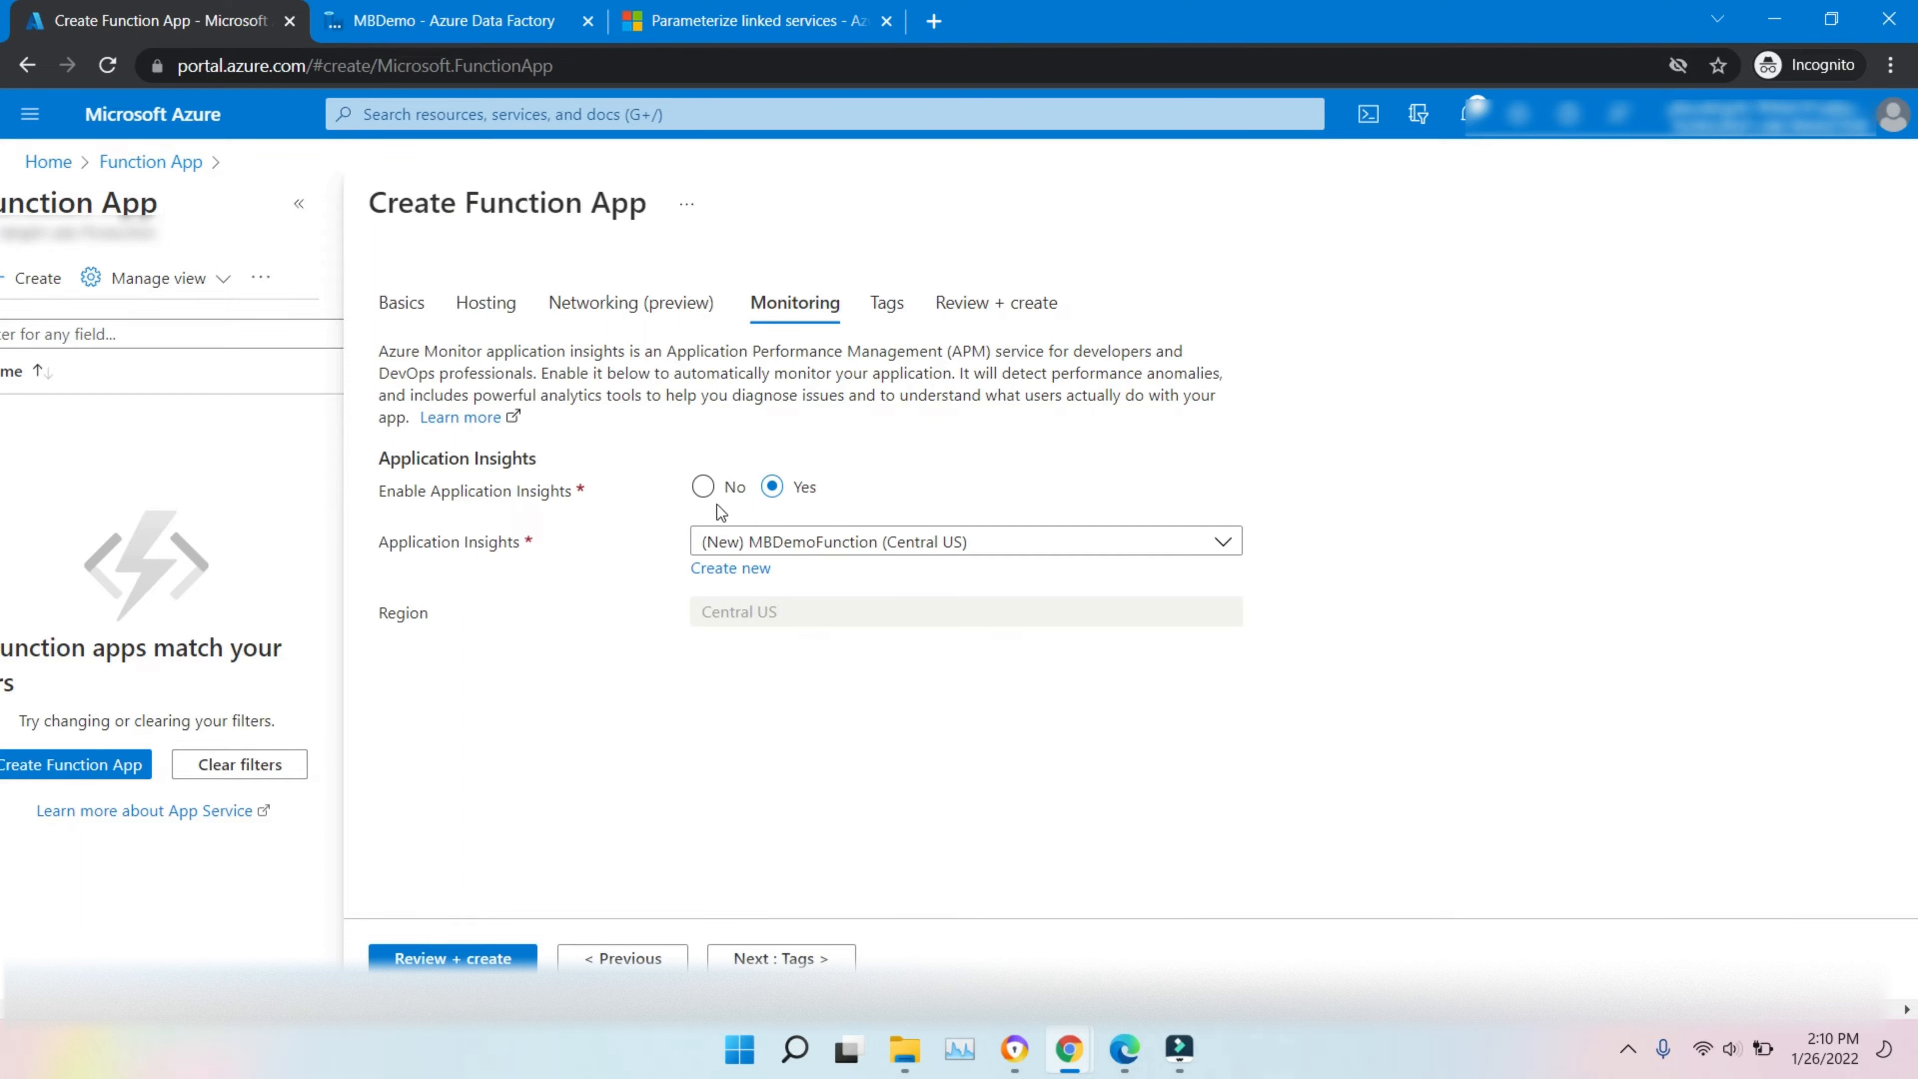
{"action": "left_click", "coordinate": [705, 489]}
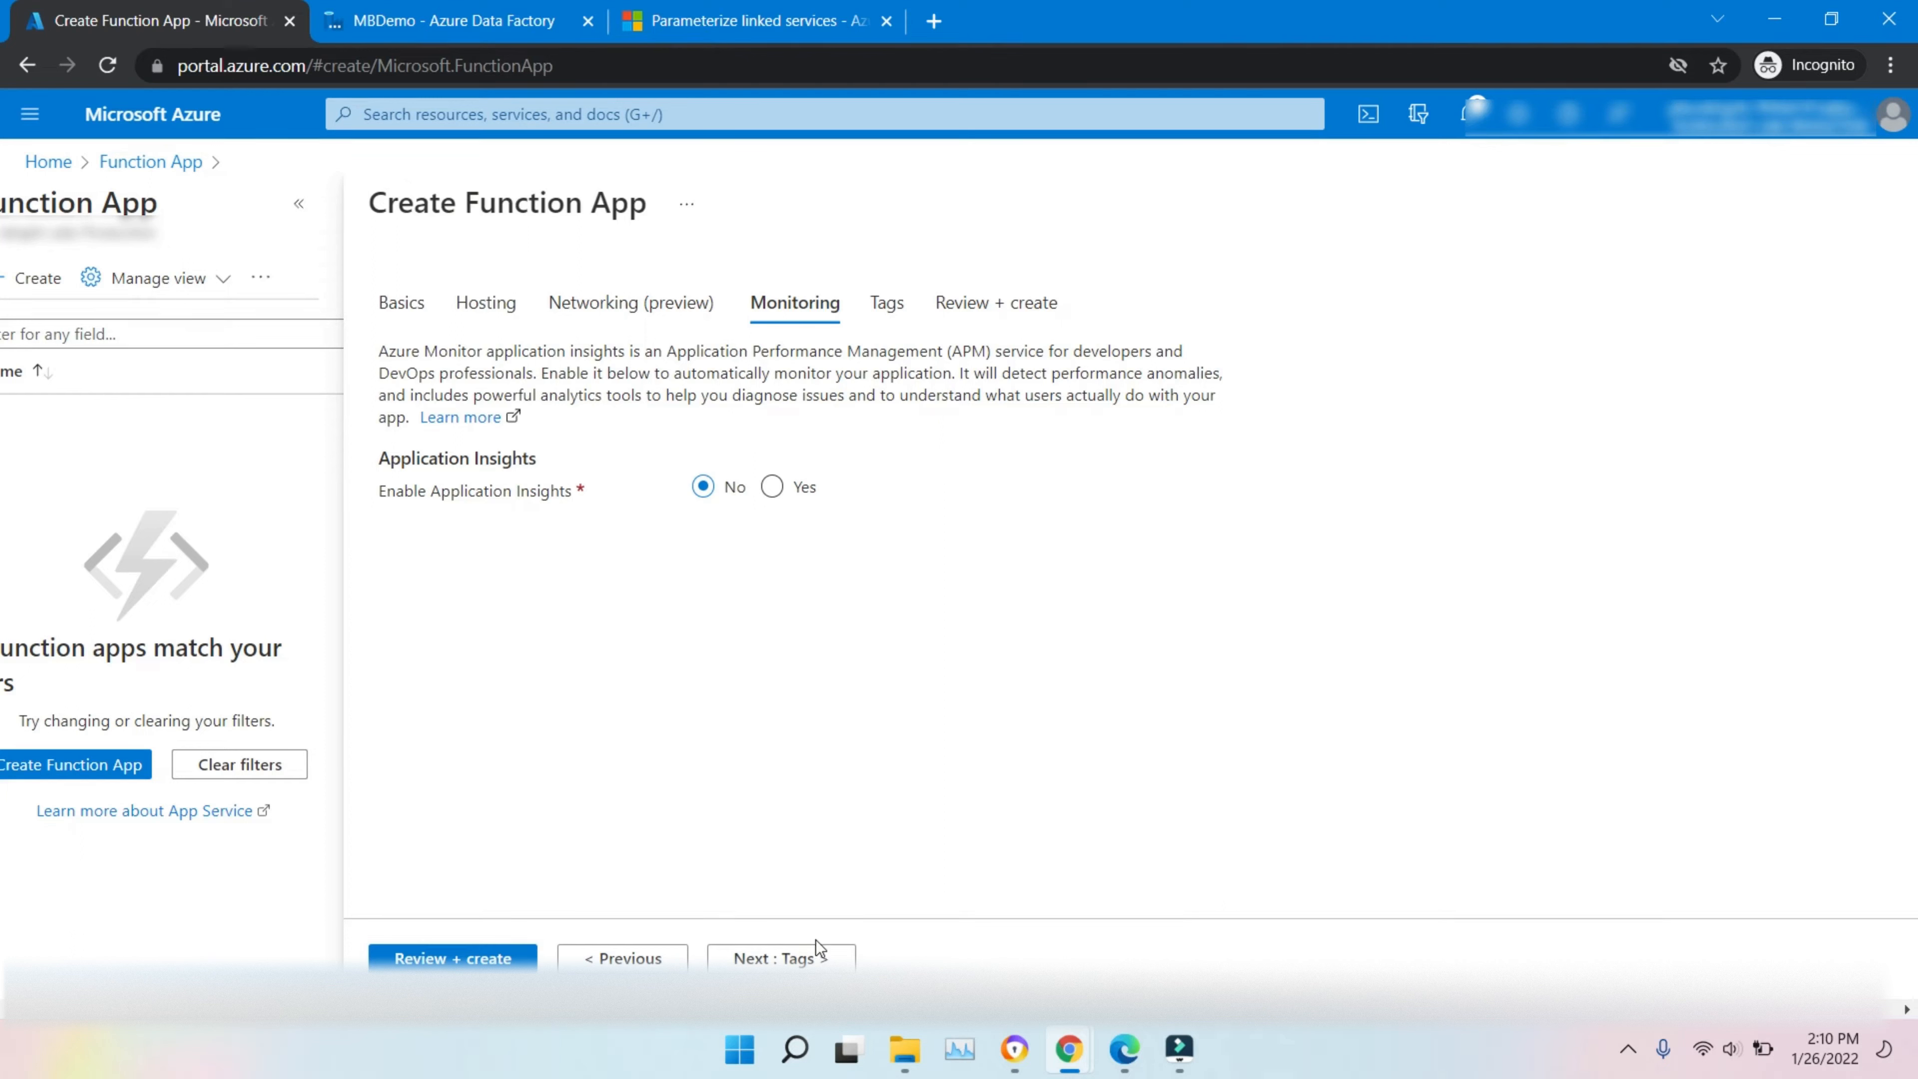
- Leave the tags empty and create the function app from the review summary
{"action": "left_click", "coordinate": [812, 956]}
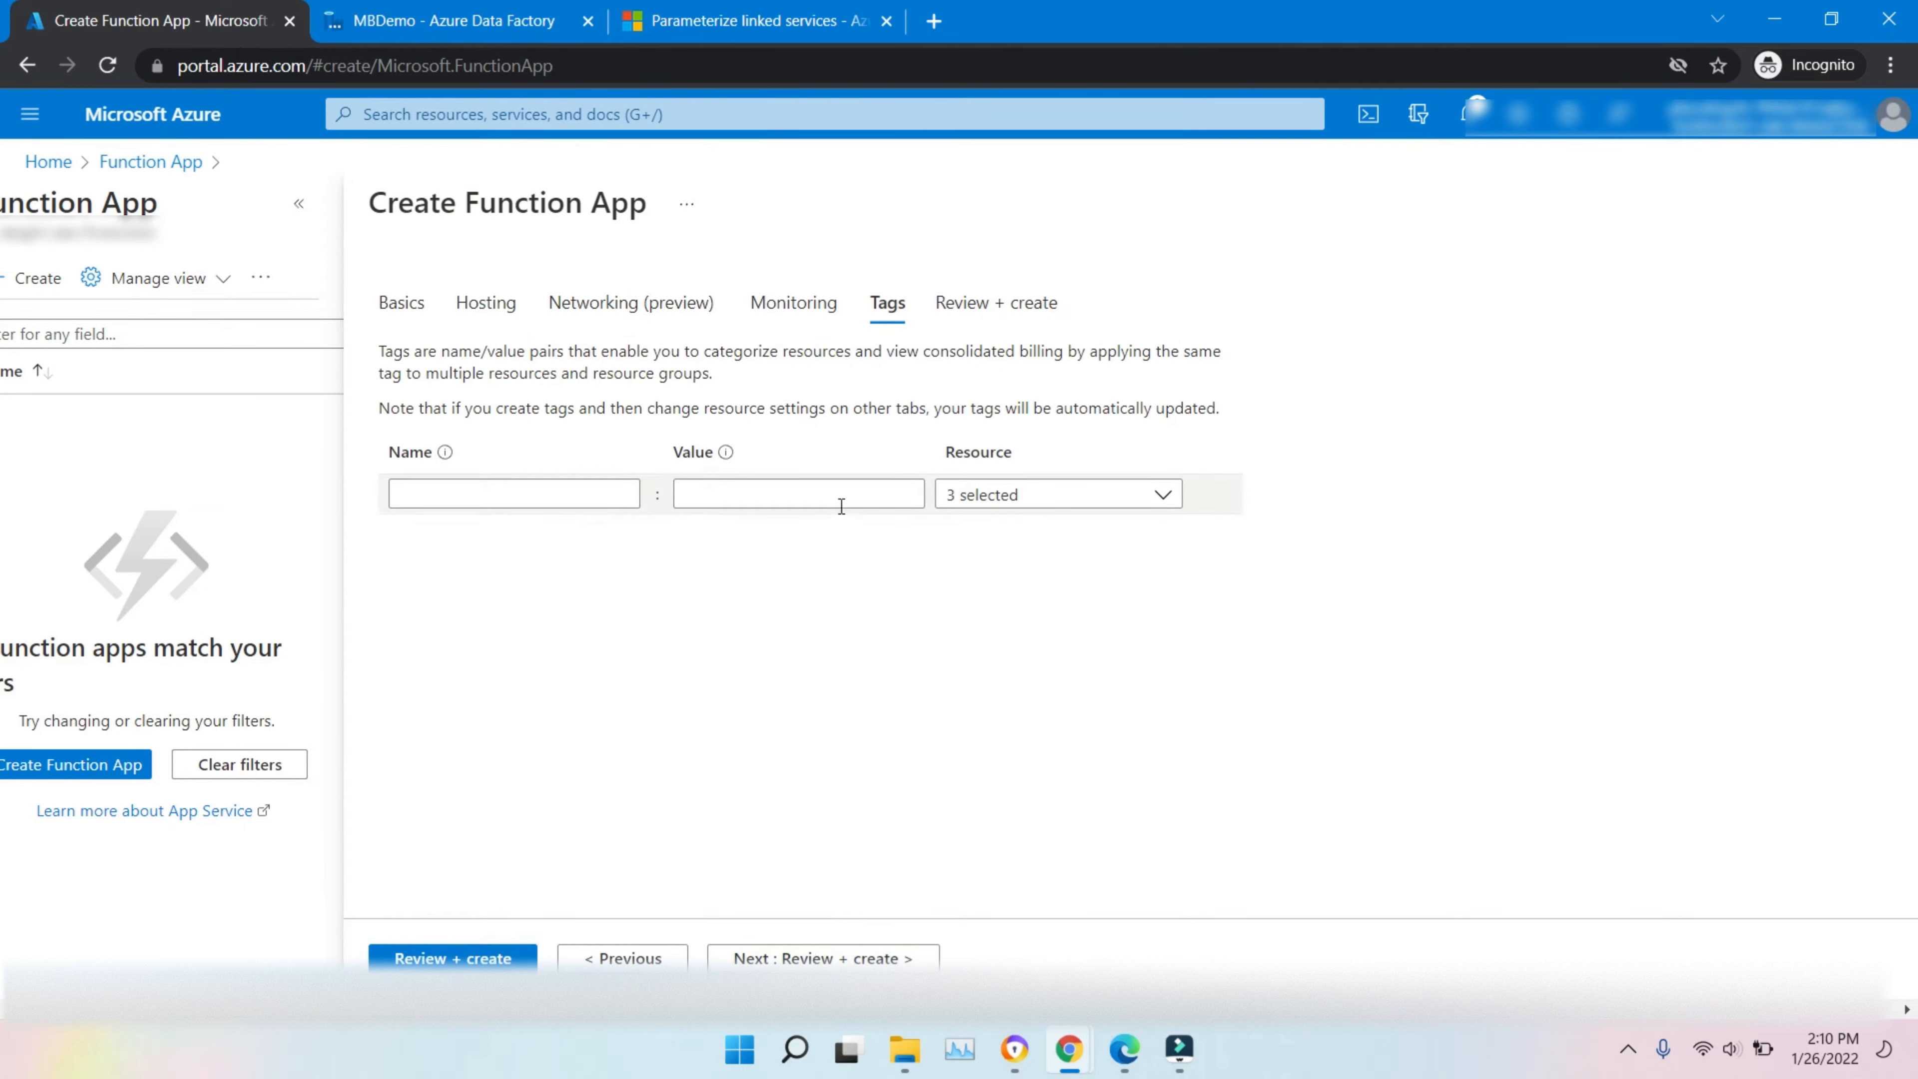
{"action": "left_click", "coordinate": [1000, 497]}
{"action": "left_click", "coordinate": [999, 497]}
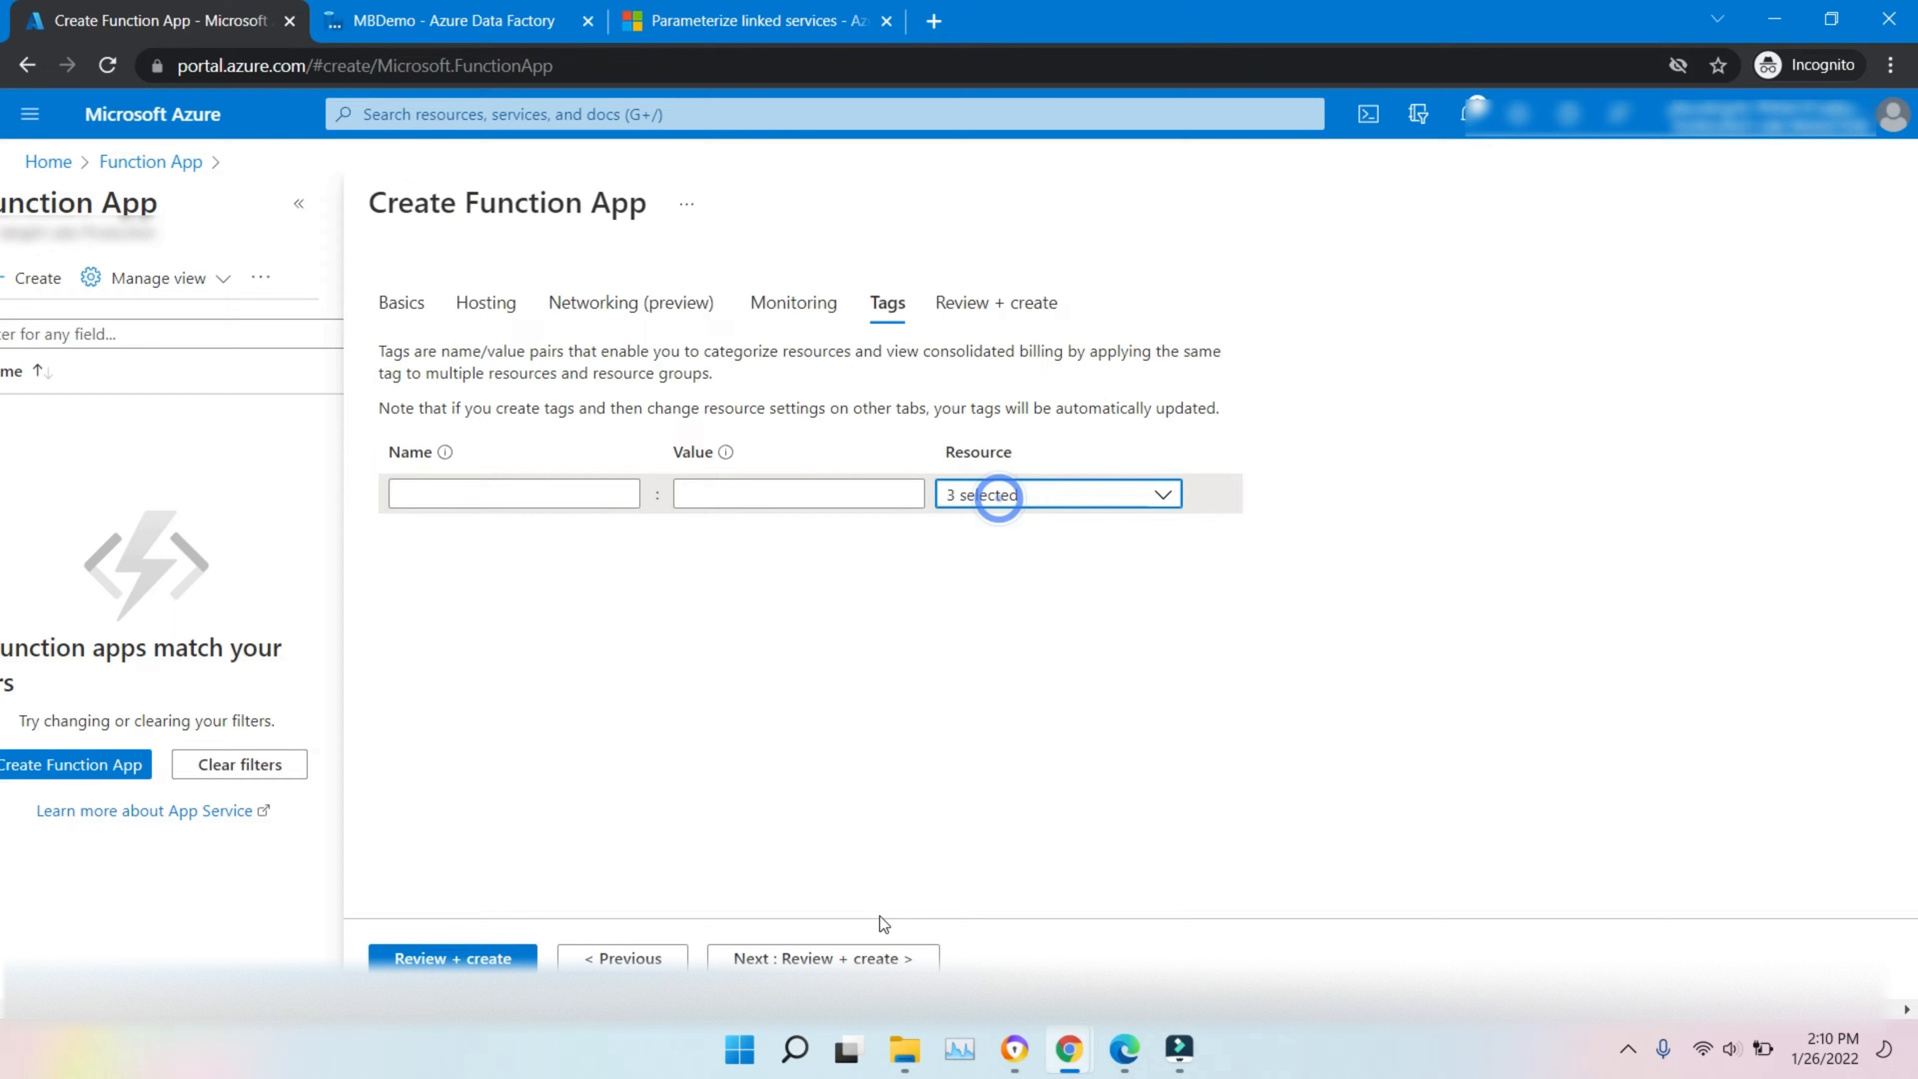
{"action": "left_click", "coordinate": [823, 958]}
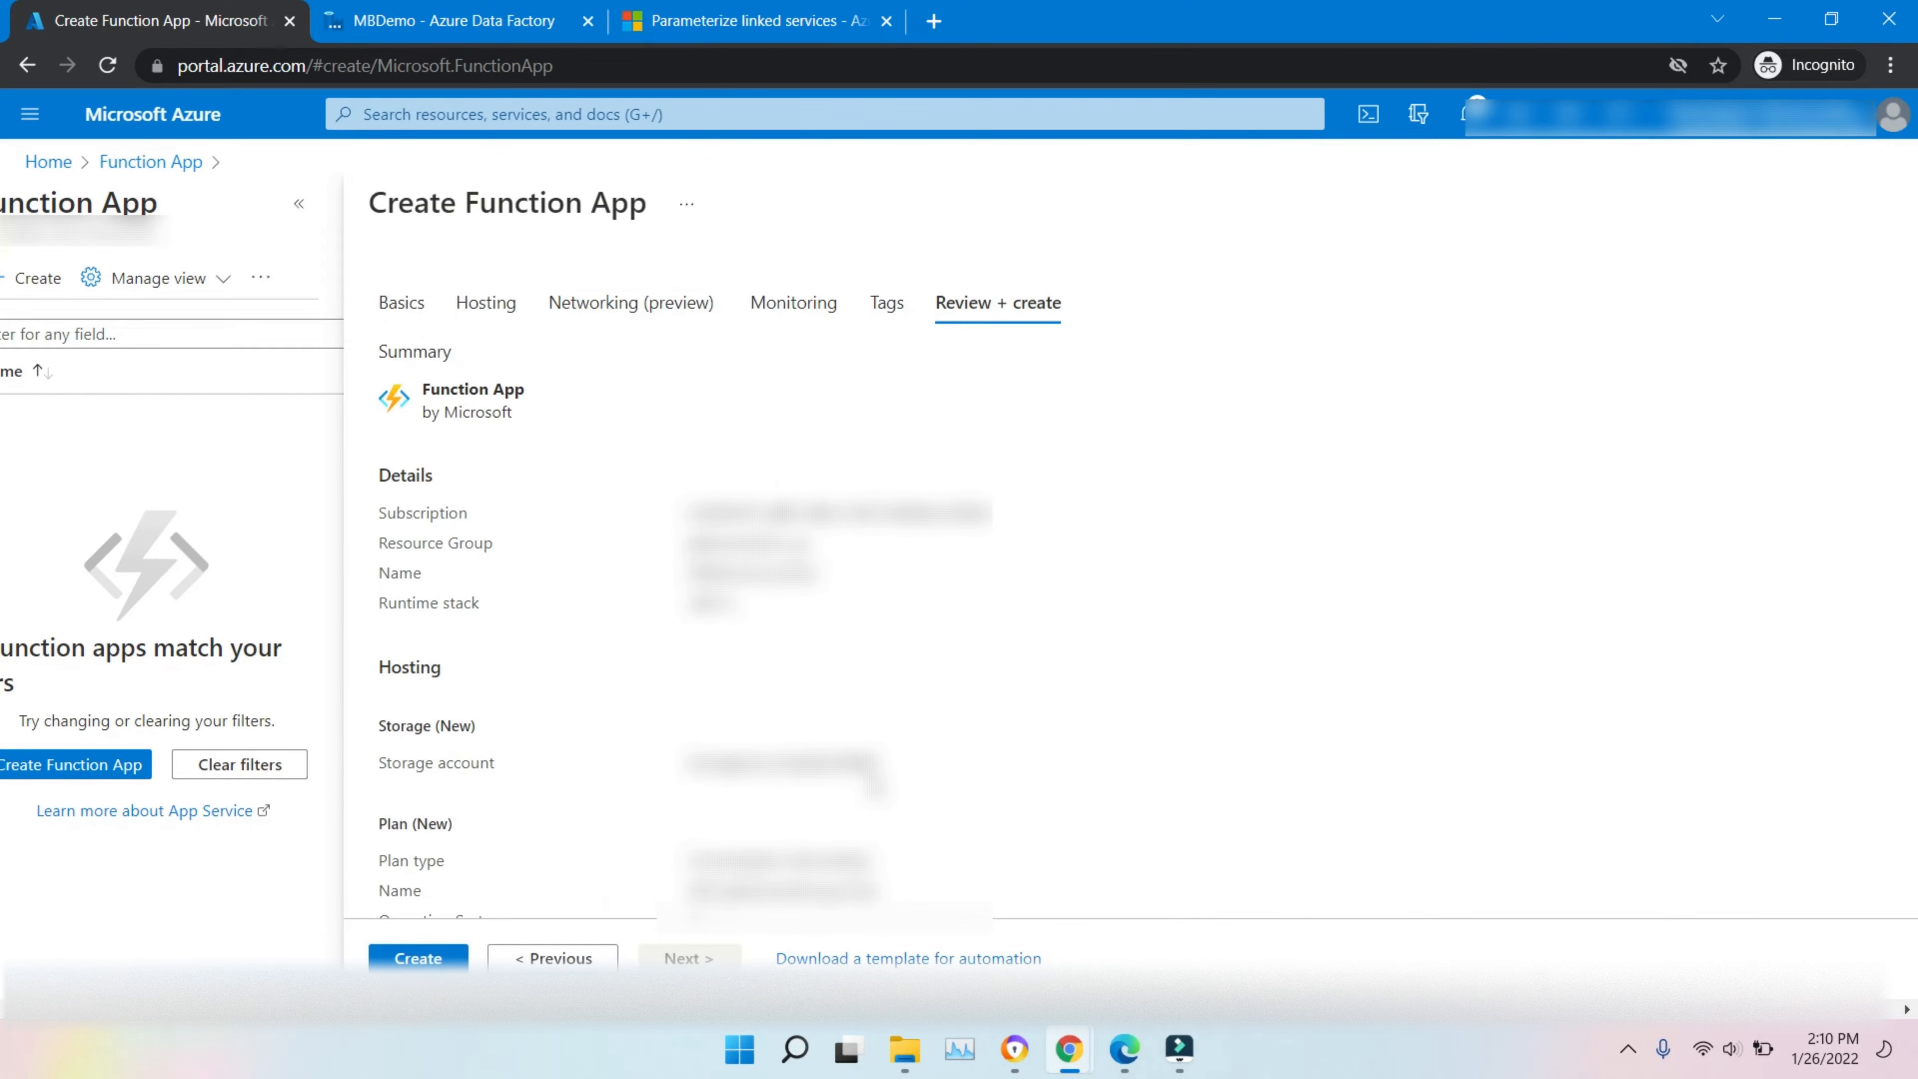
{"action": "left_click", "coordinate": [419, 960]}
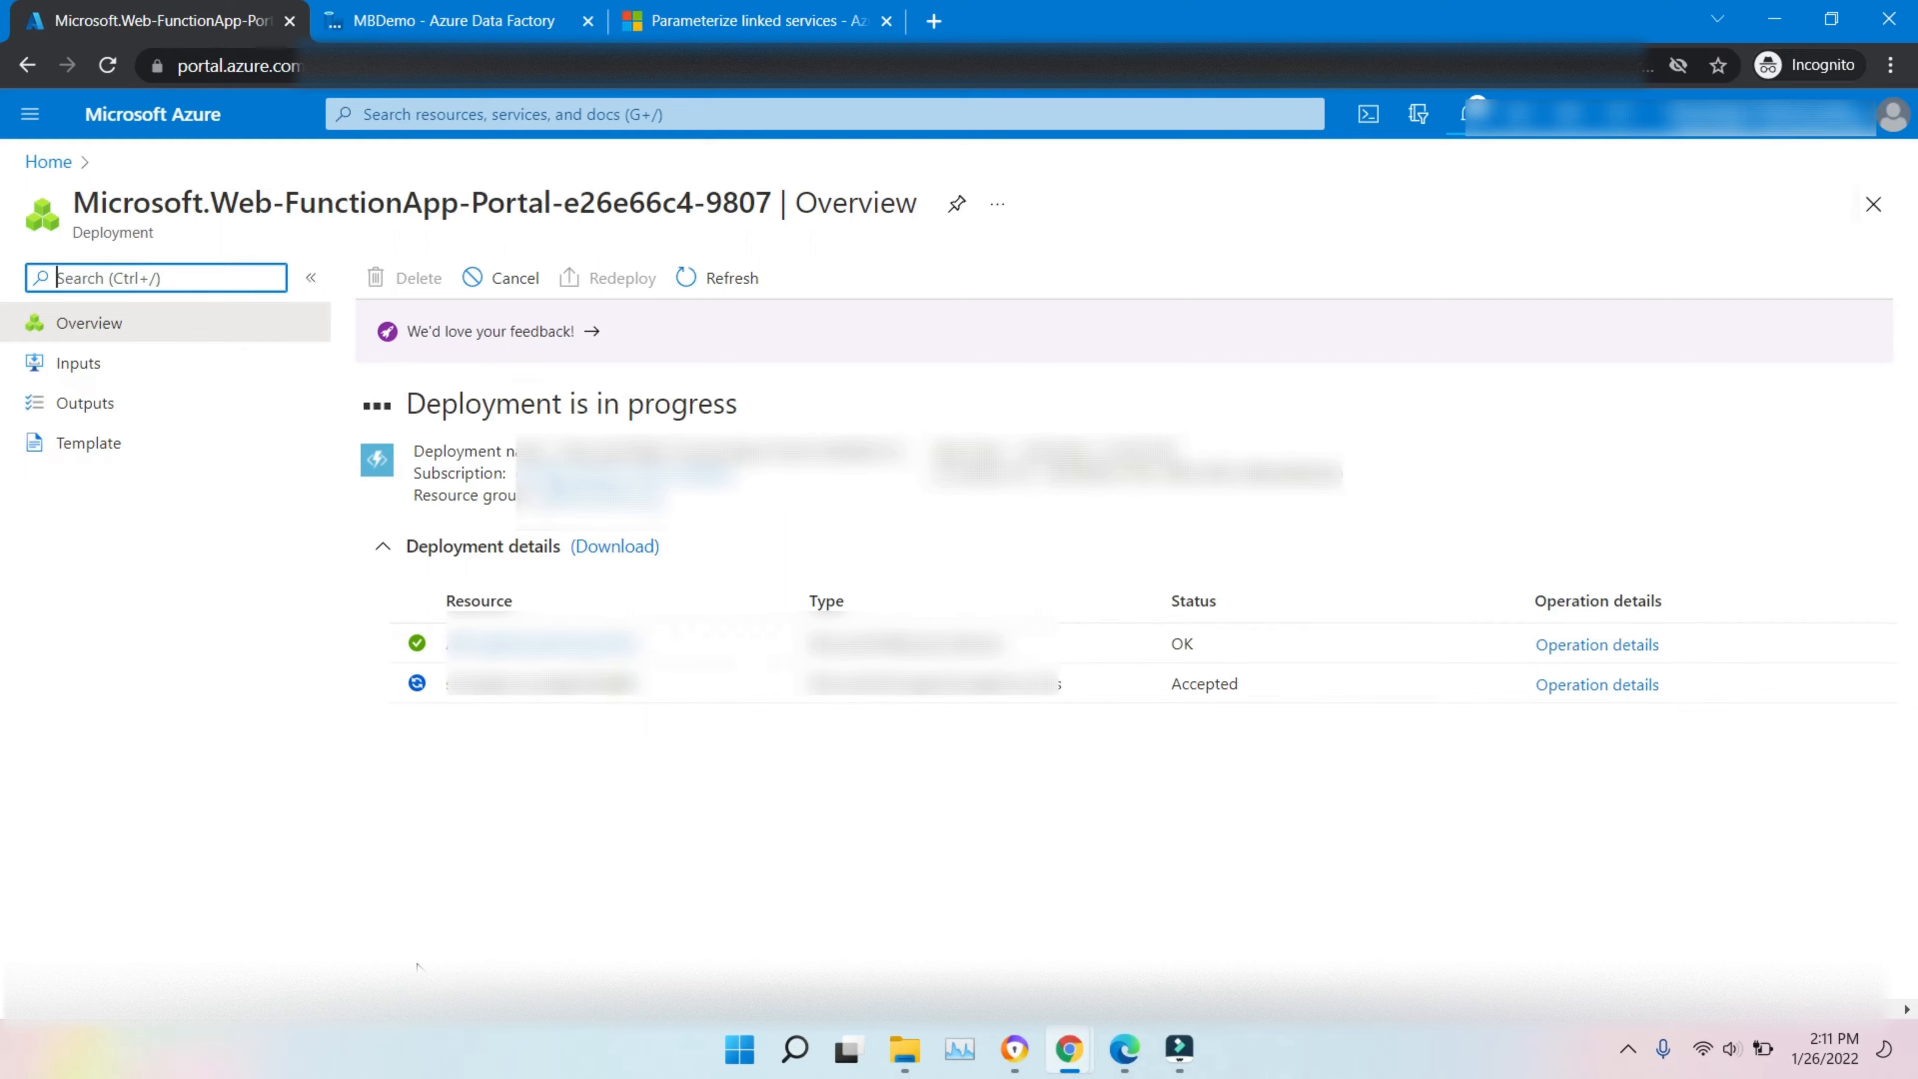
- Go to the deployed resource, then refresh the Function App list and open MBDemoFunction from it
{"action": "left_click", "coordinate": [1583, 292]}
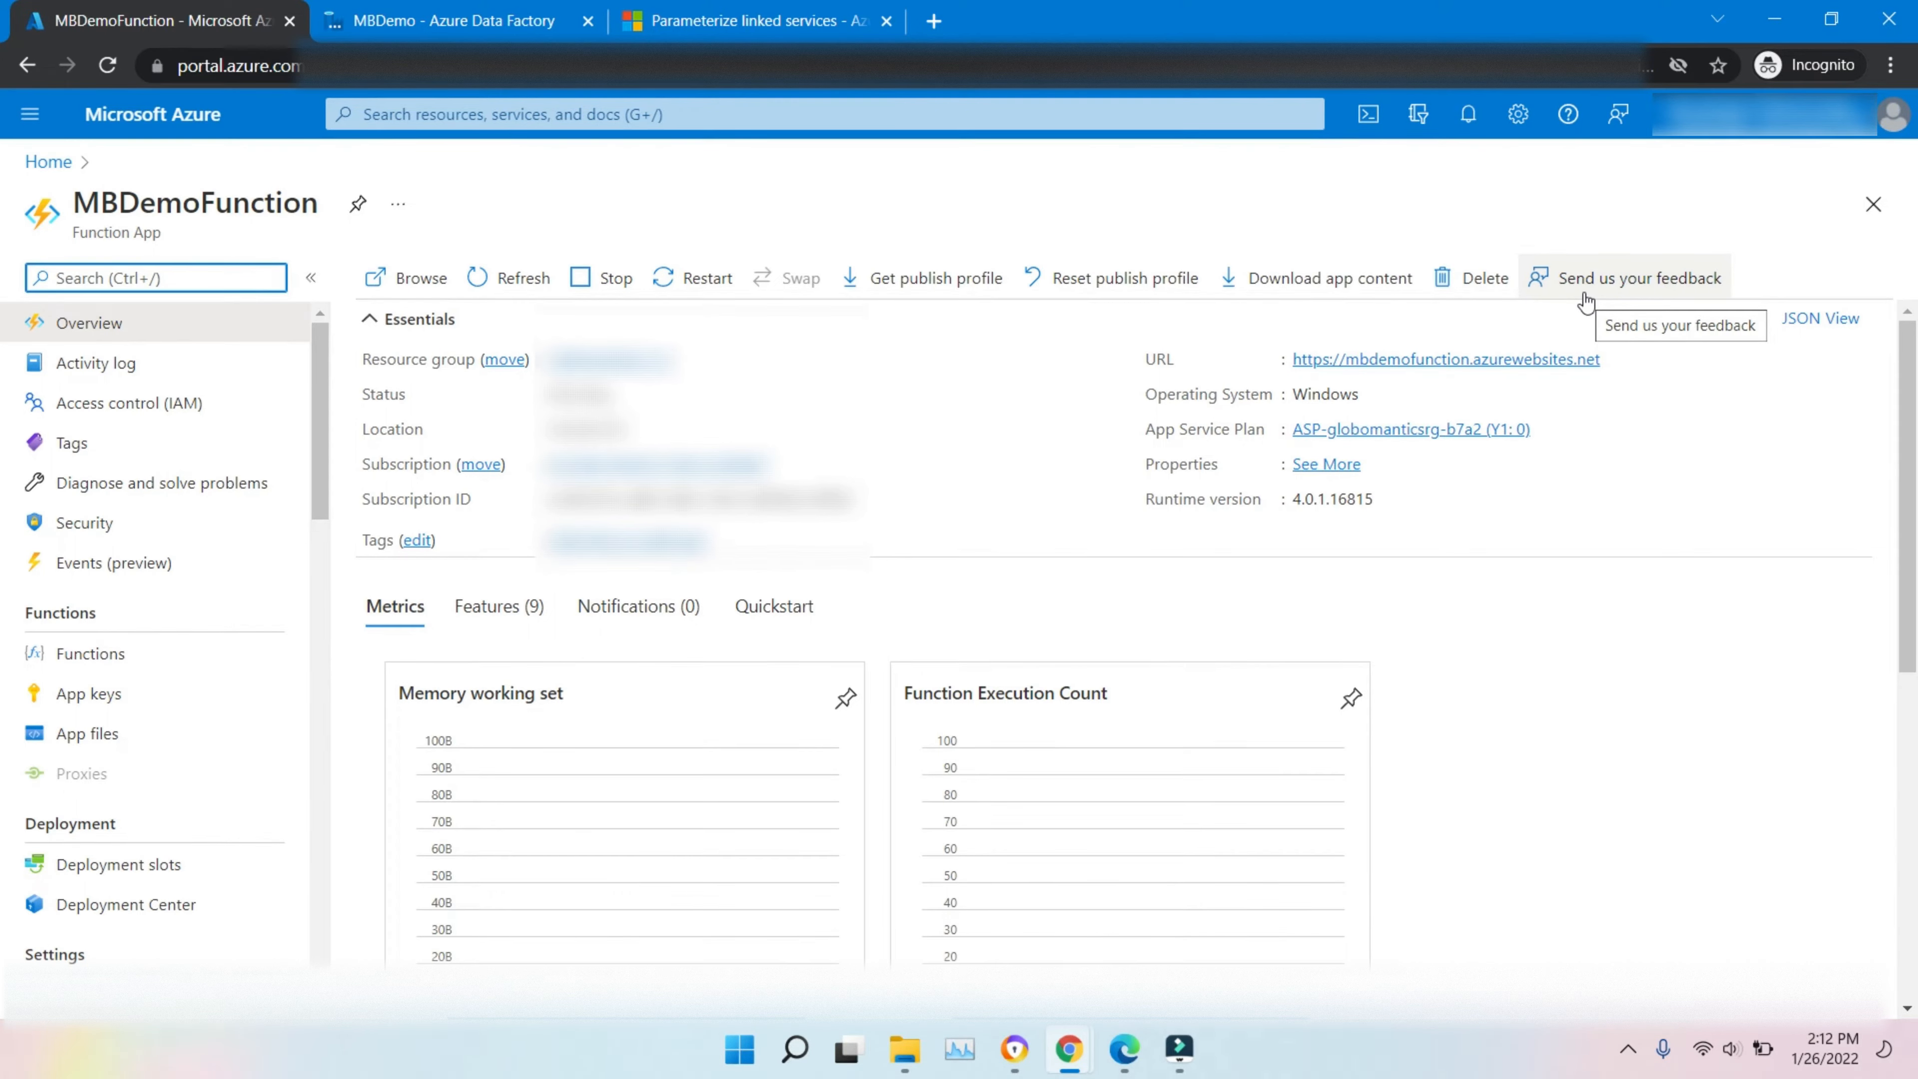
{"action": "left_click", "coordinate": [493, 112]}
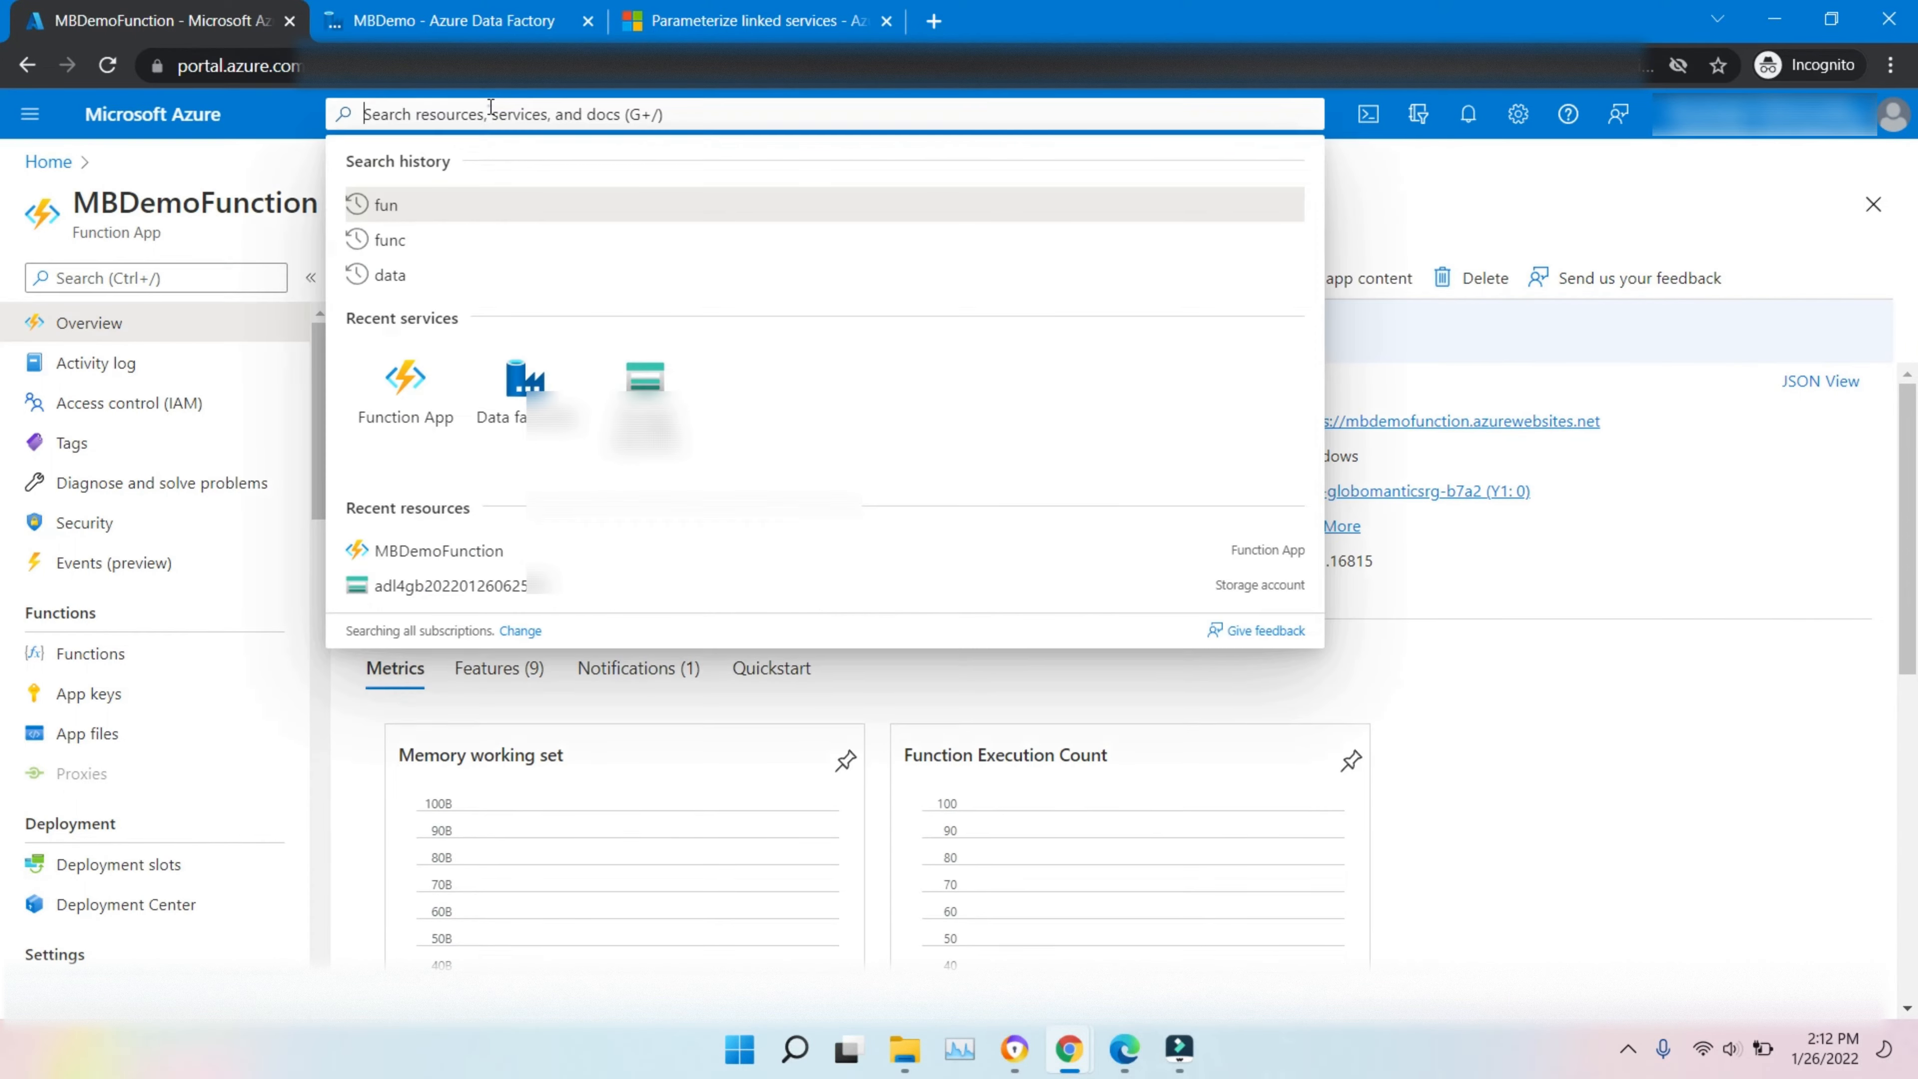
{"action": "left_click", "coordinate": [434, 400]}
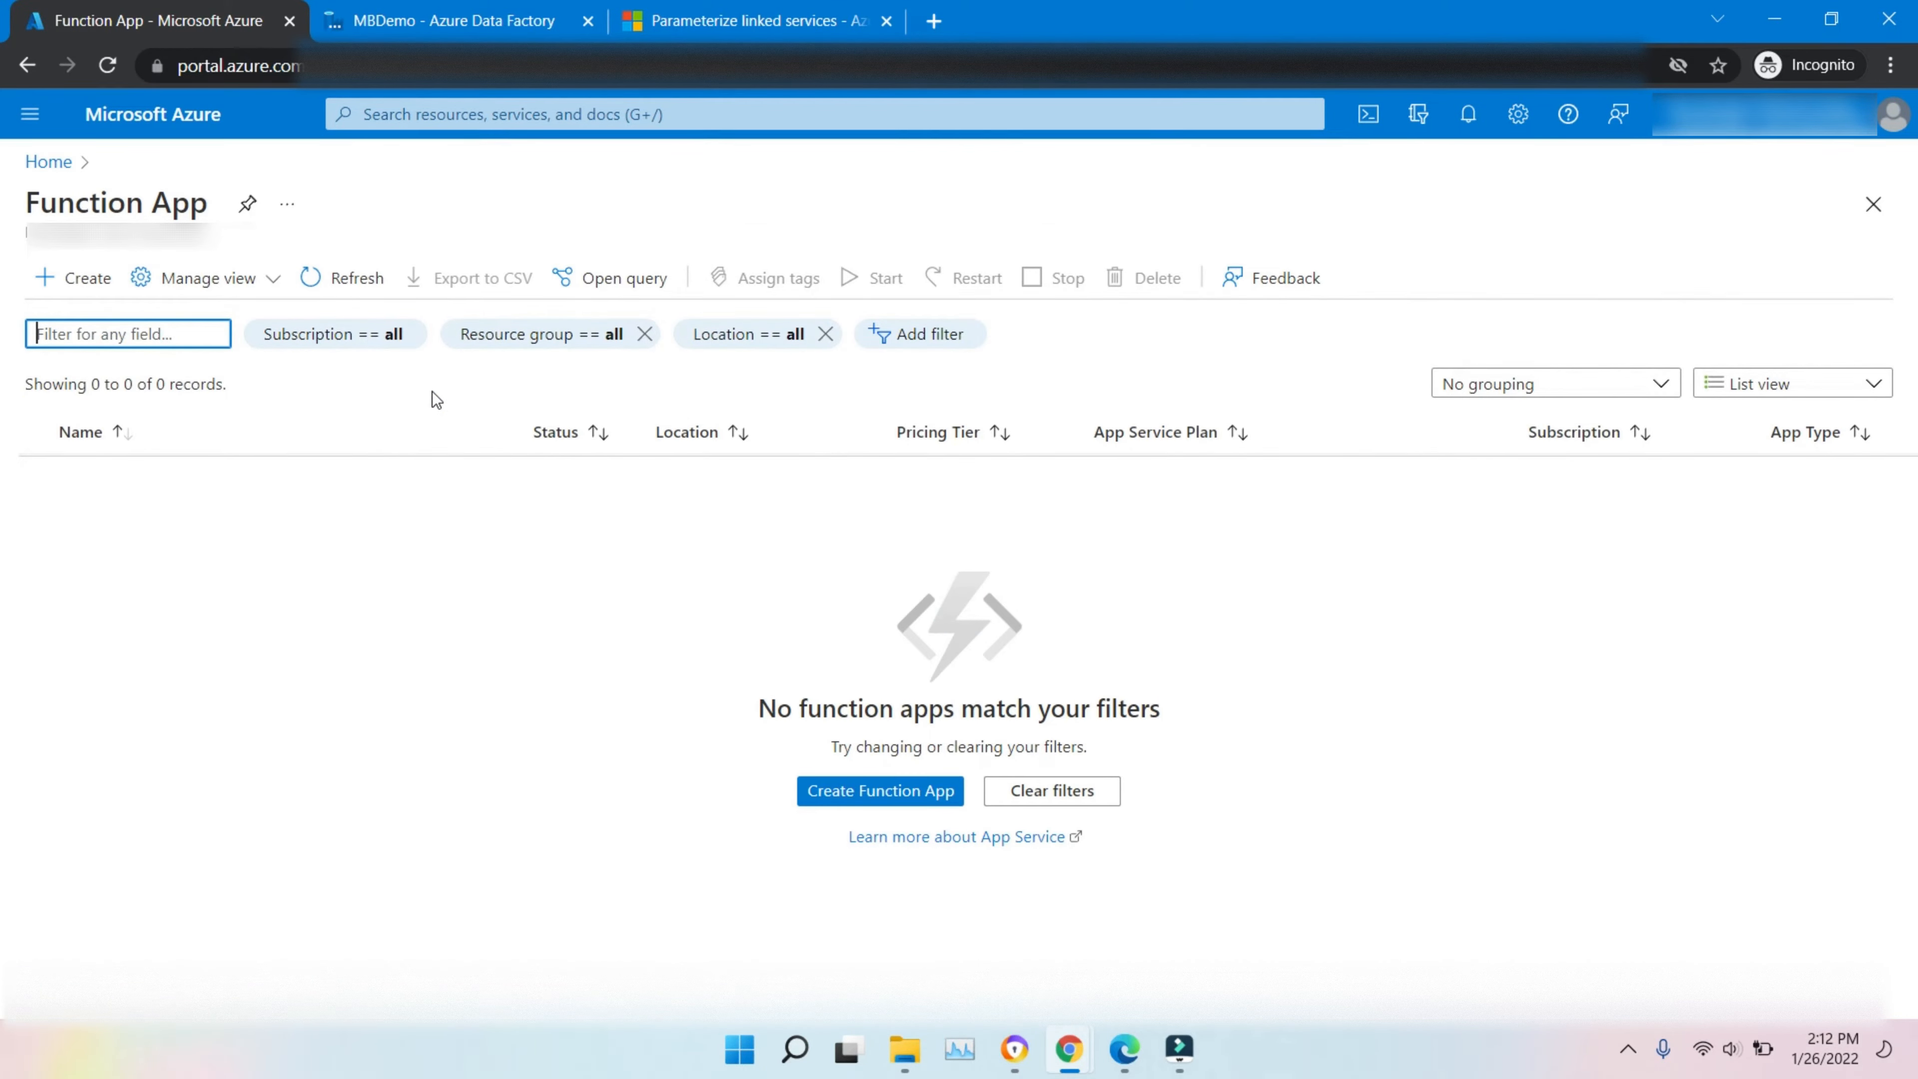
{"action": "left_click", "coordinate": [357, 281]}
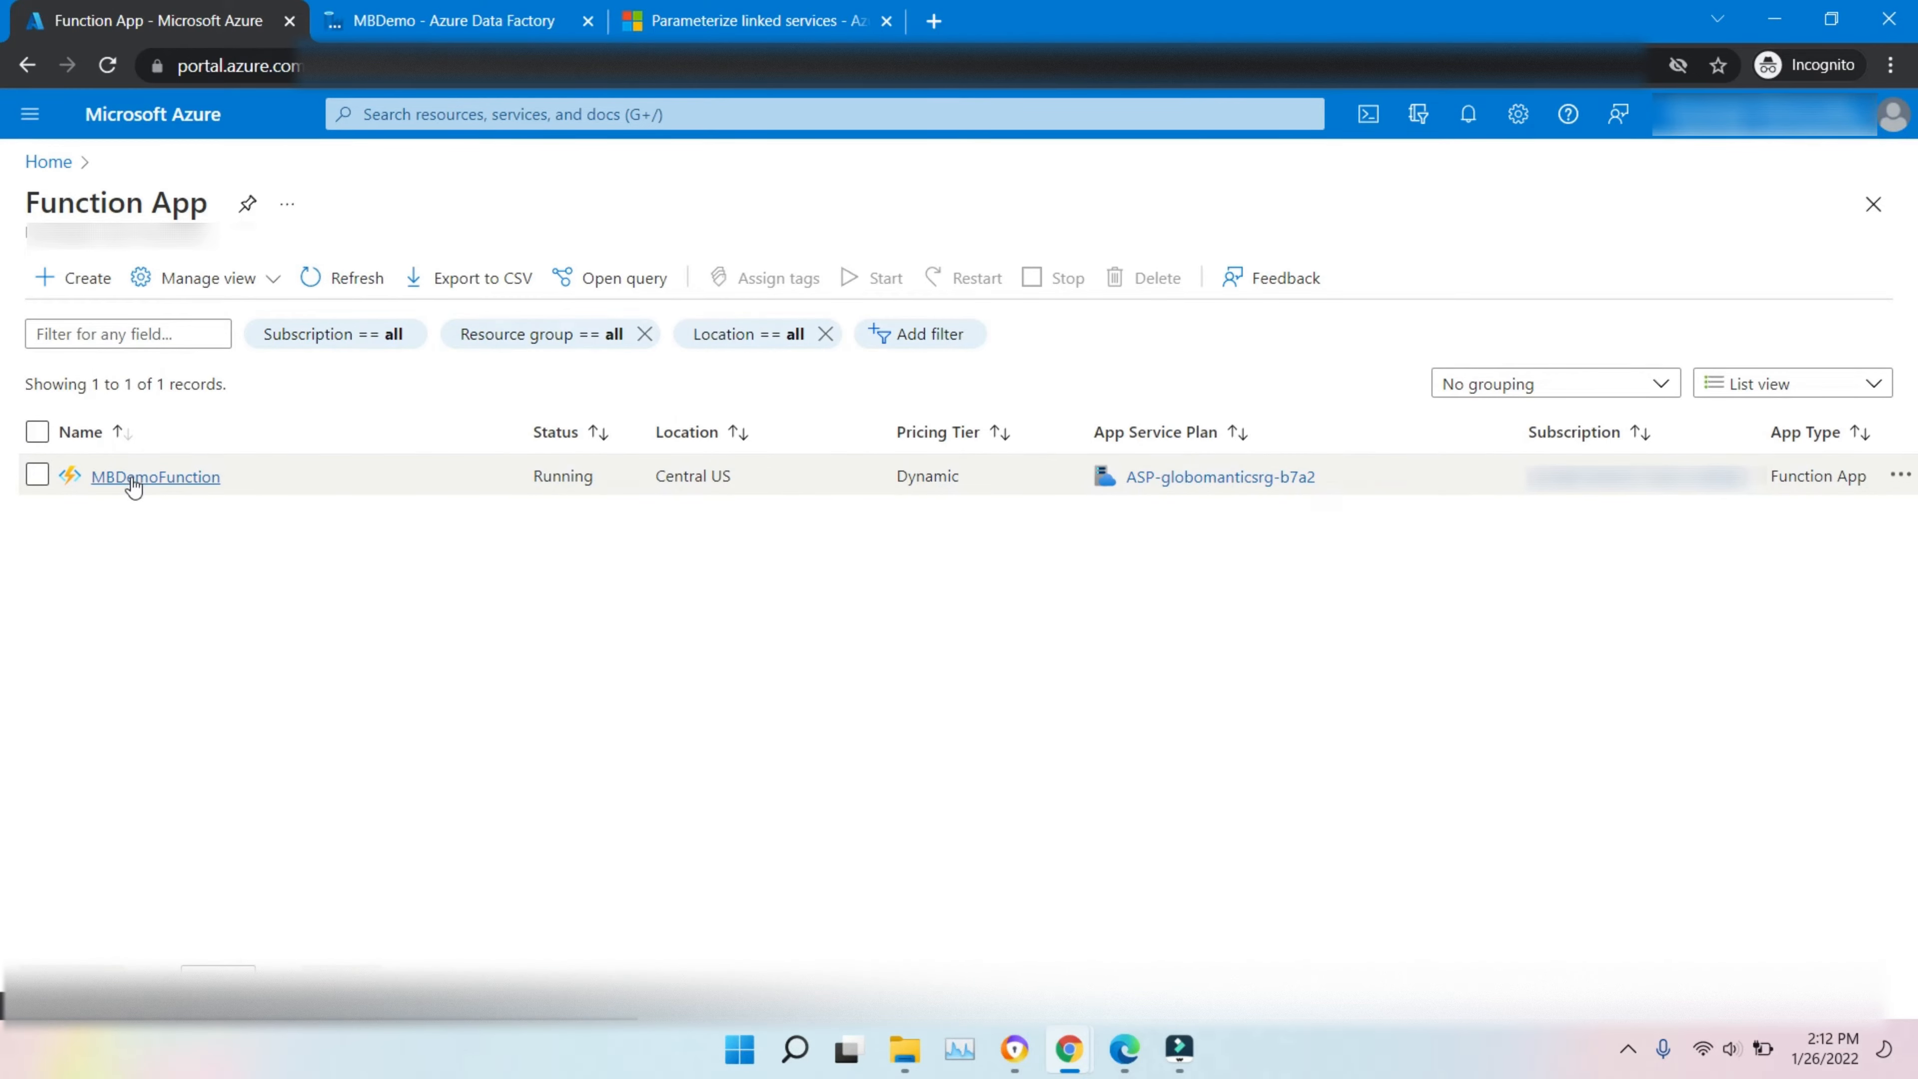
{"action": "left_click", "coordinate": [134, 476]}
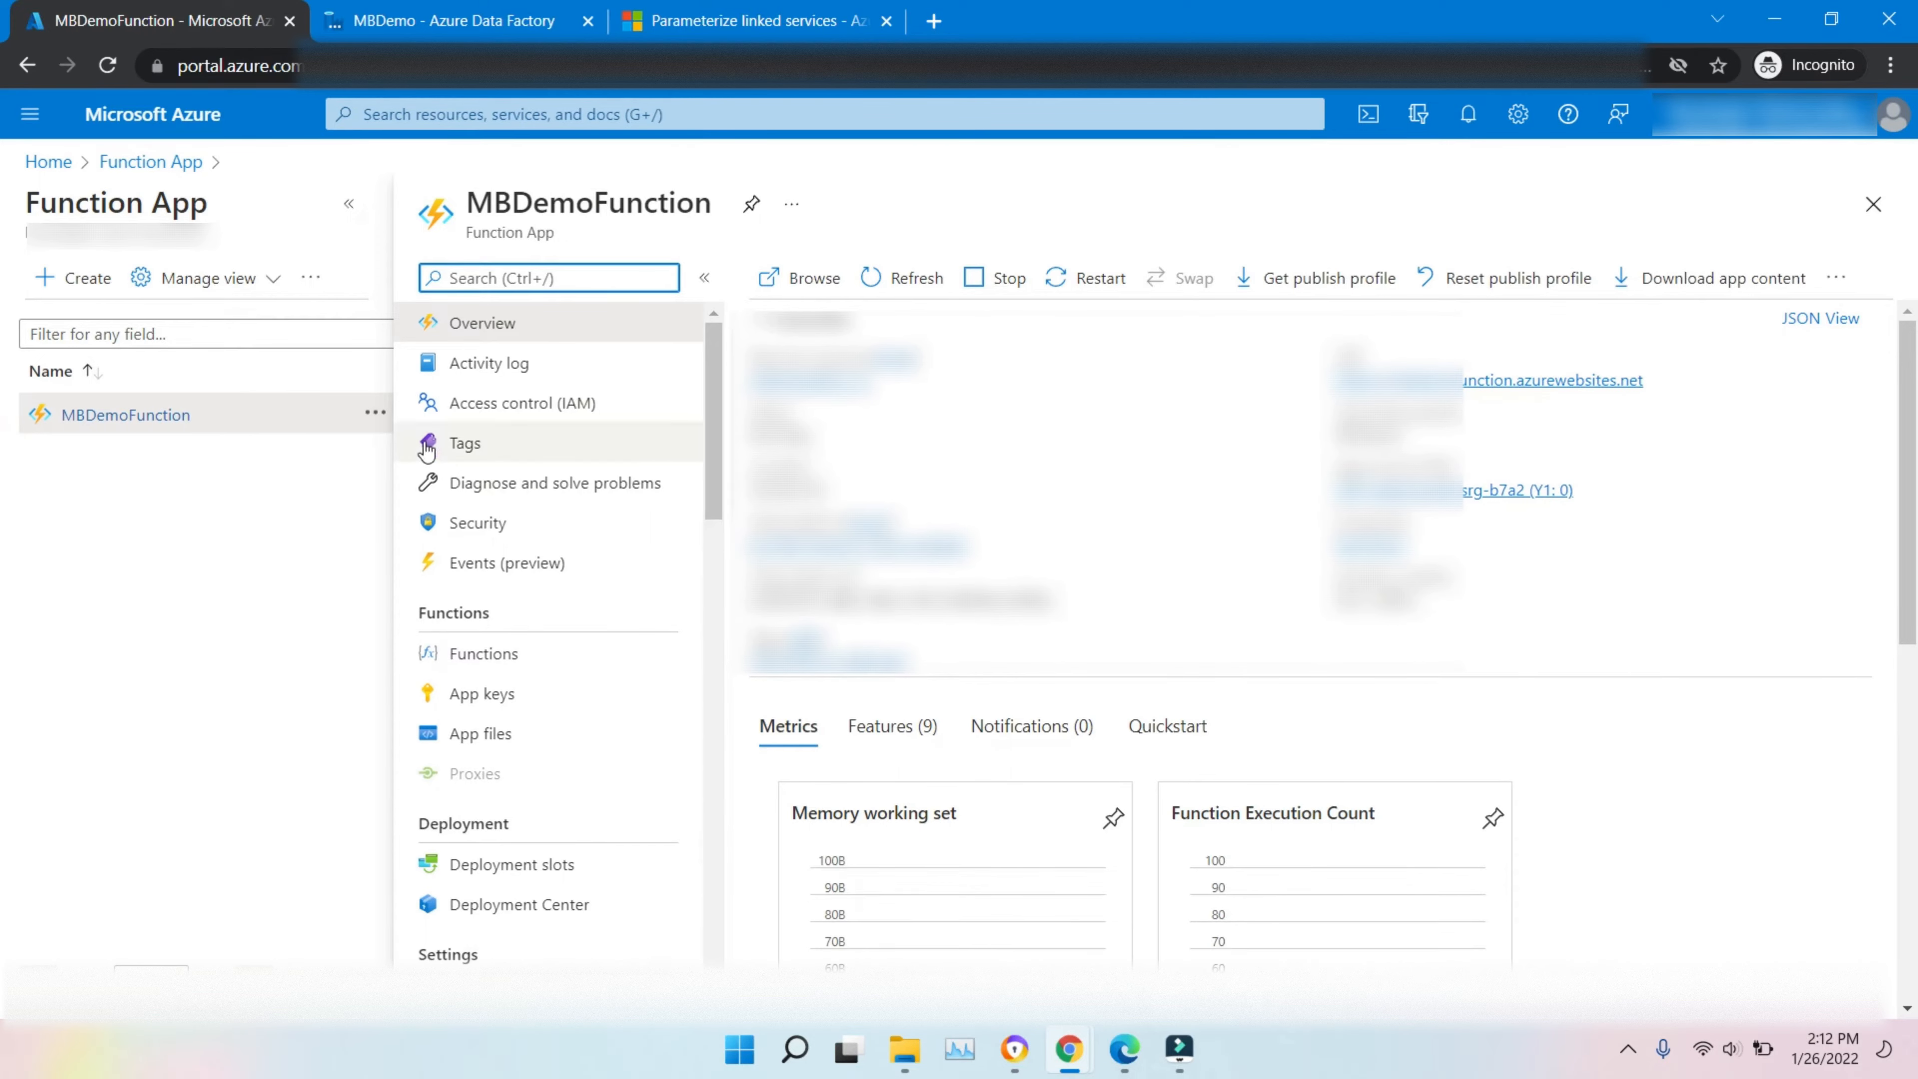
- Start creating a function in MBDemoFunction, keeping Develop in portal as the development environment
{"action": "left_click", "coordinate": [498, 653]}
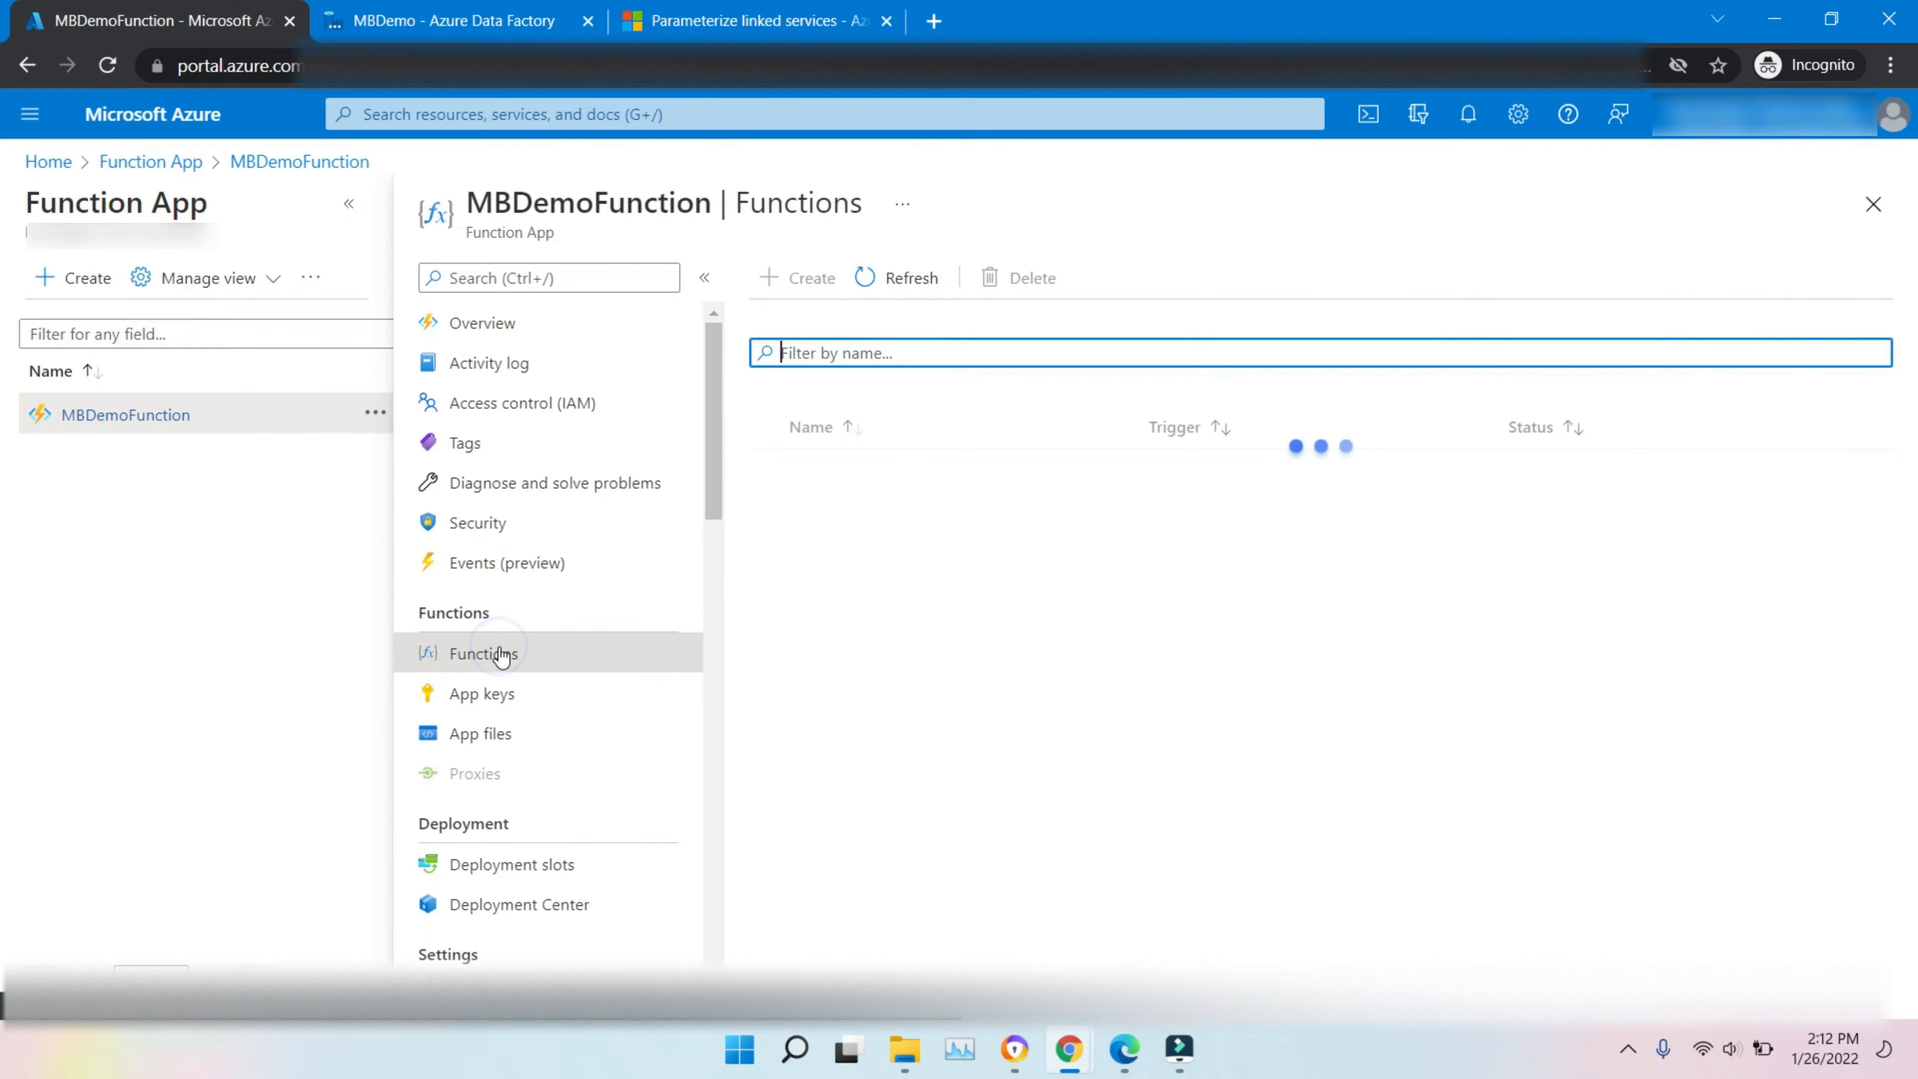
{"action": "left_click", "coordinate": [348, 203]}
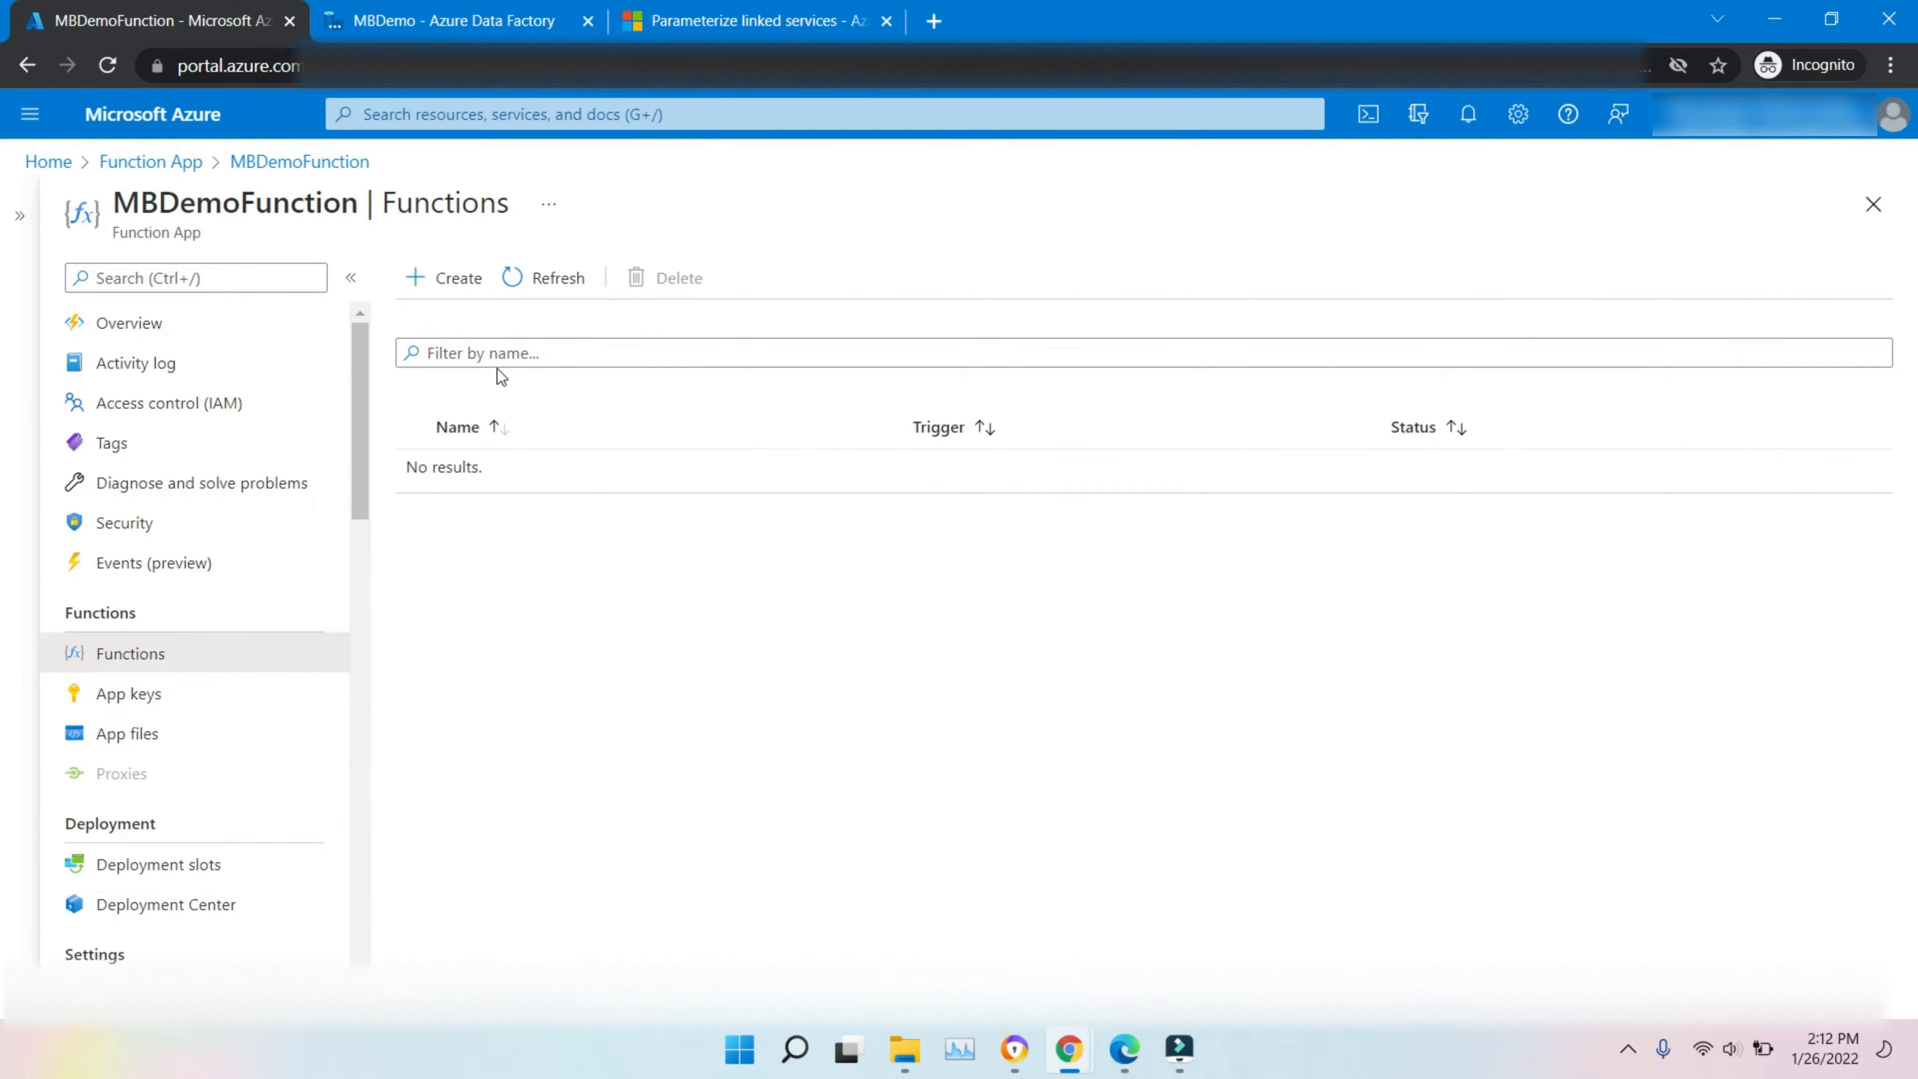
{"action": "left_click", "coordinate": [454, 292]}
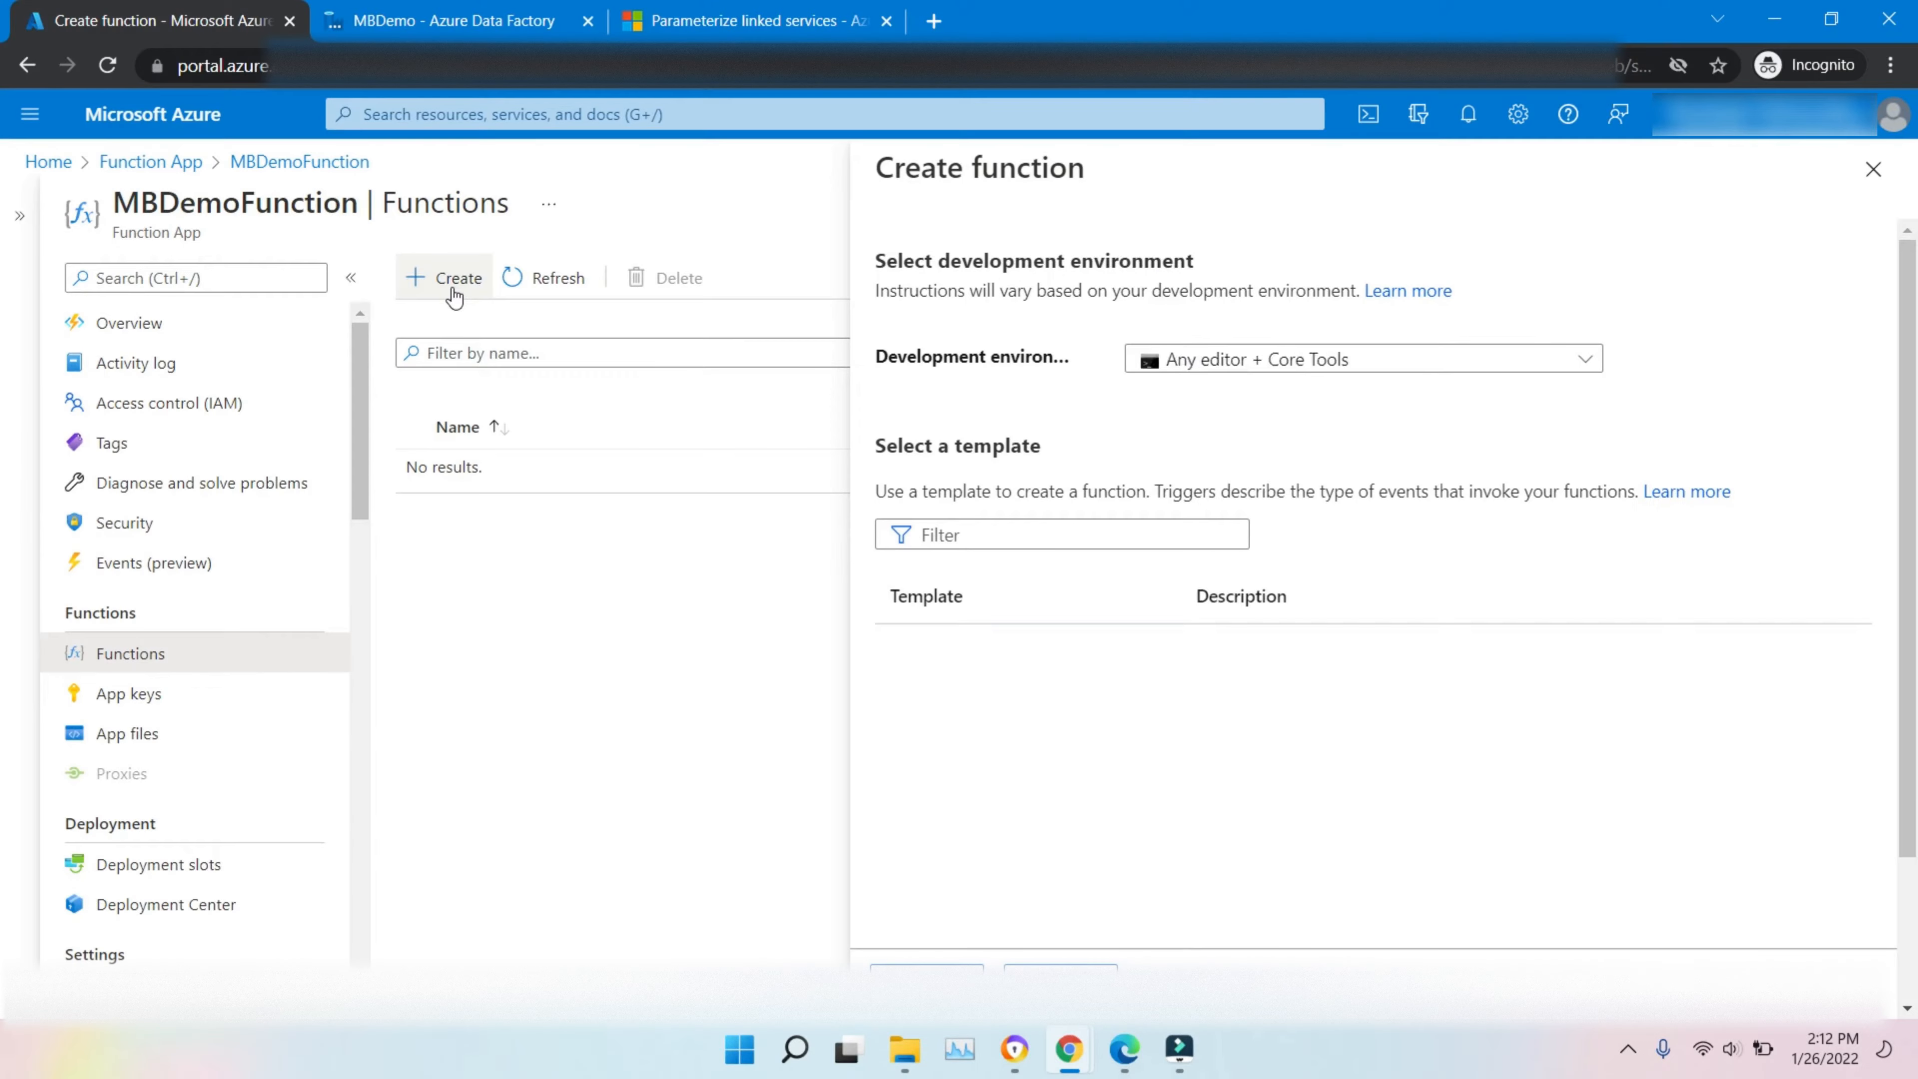
{"action": "left_click", "coordinate": [1448, 363]}
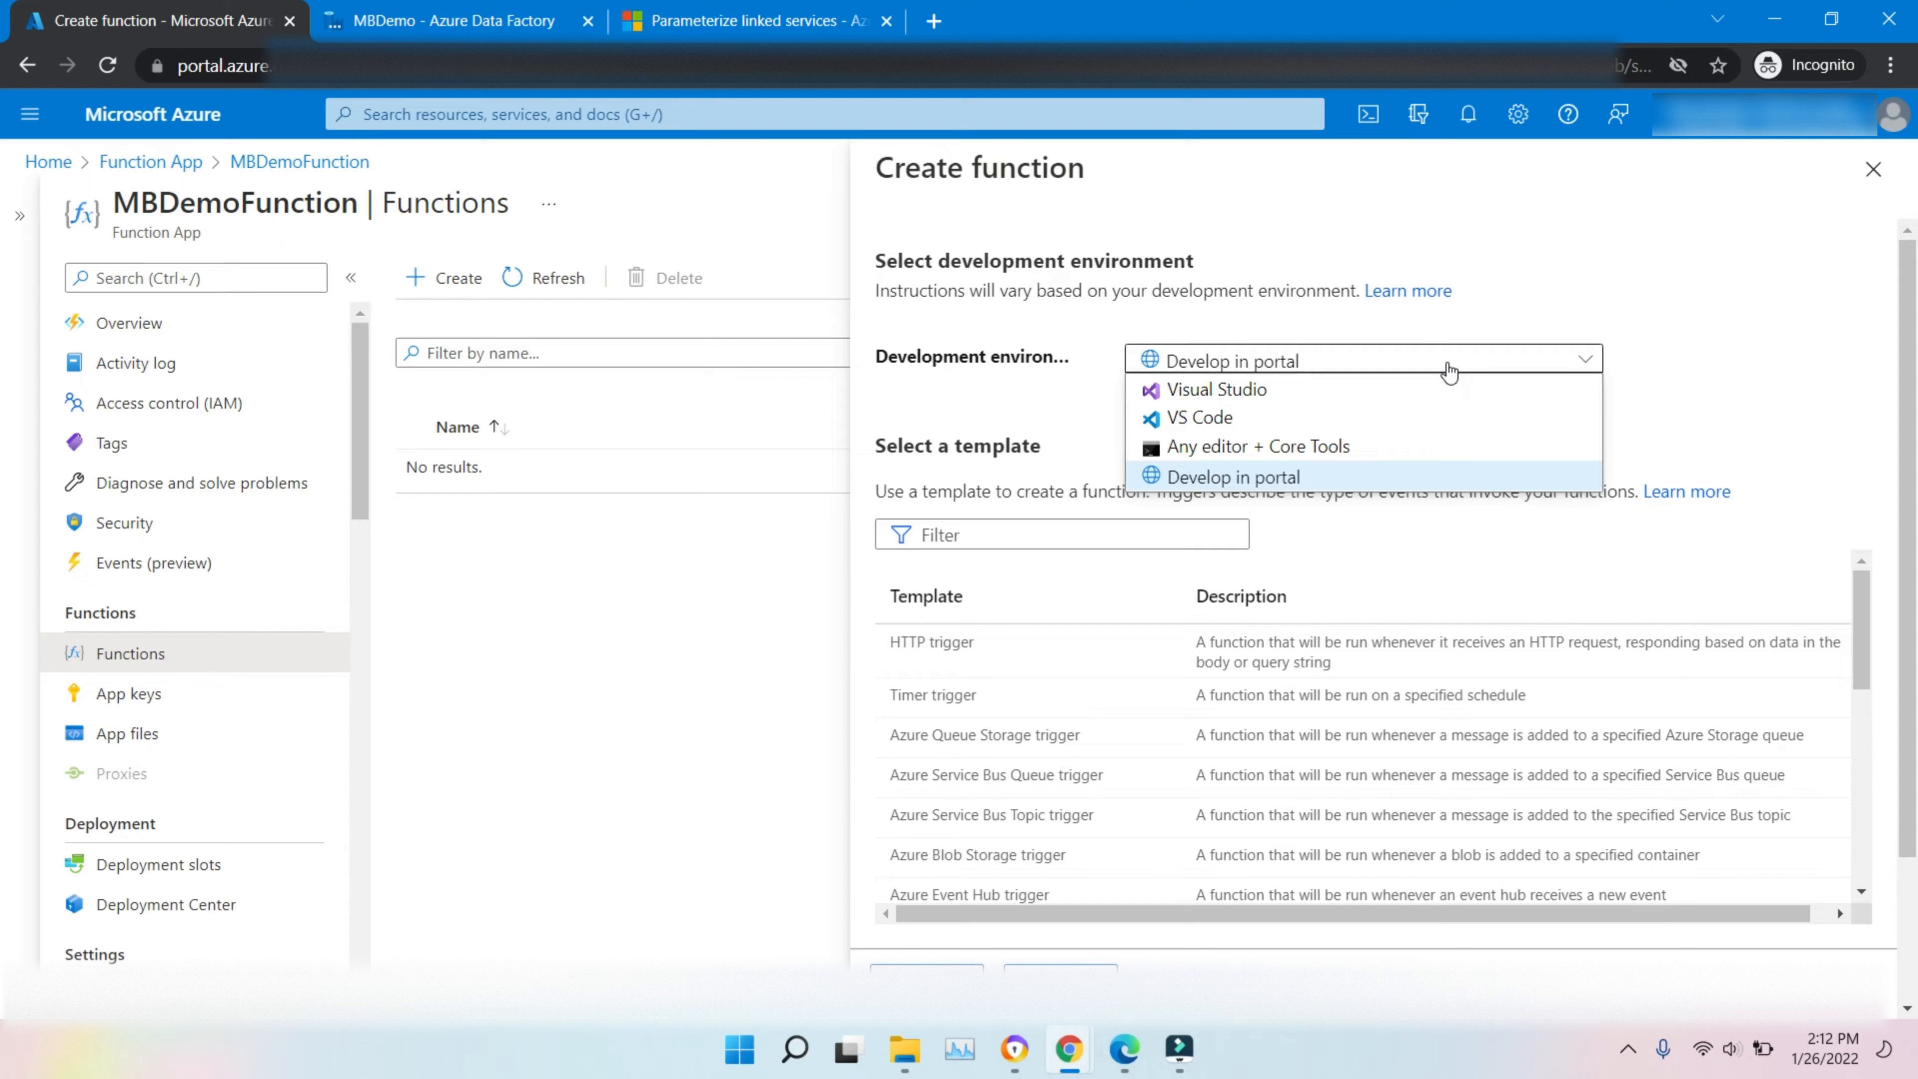
{"action": "left_click", "coordinate": [1448, 372]}
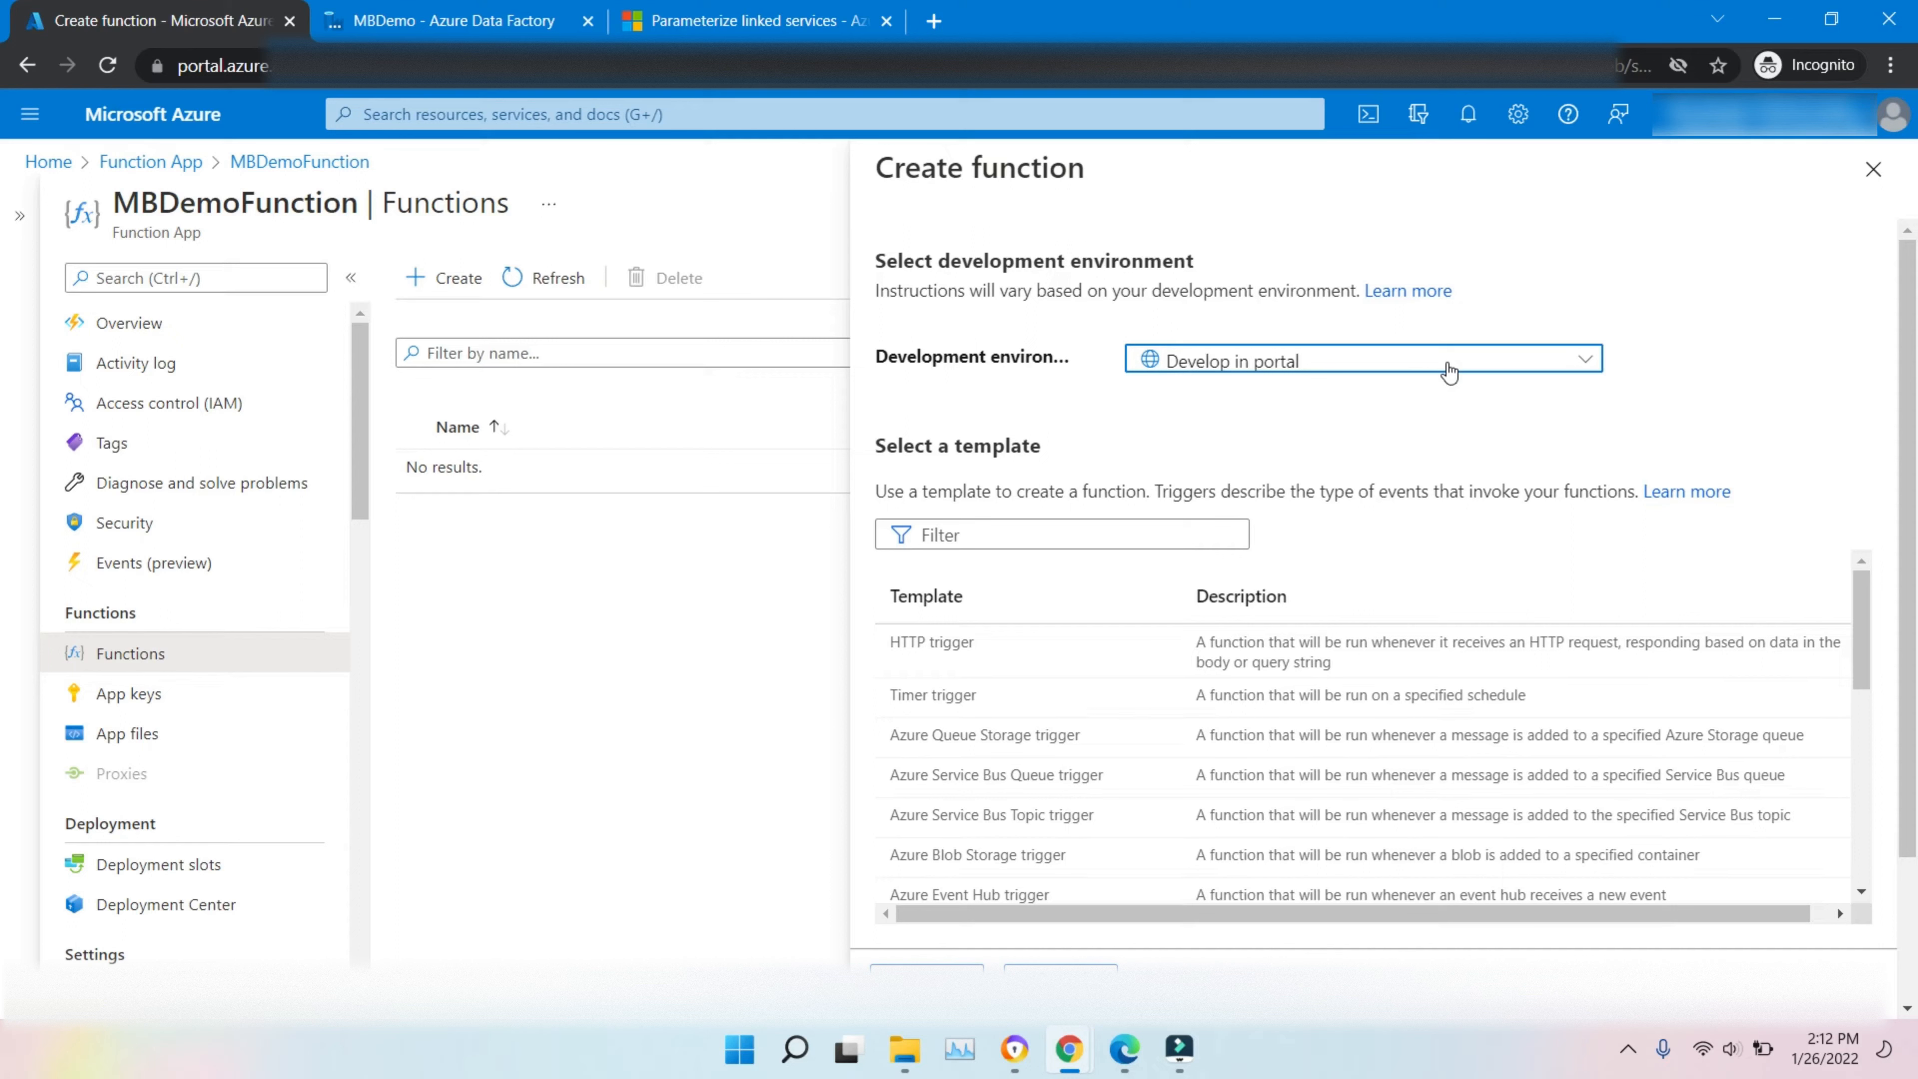
- Look over the trigger templates and select HTTP trigger for the new function
{"action": "left_click_drag", "start_coordinate": [1866, 647], "coordinate": [1882, 480]}
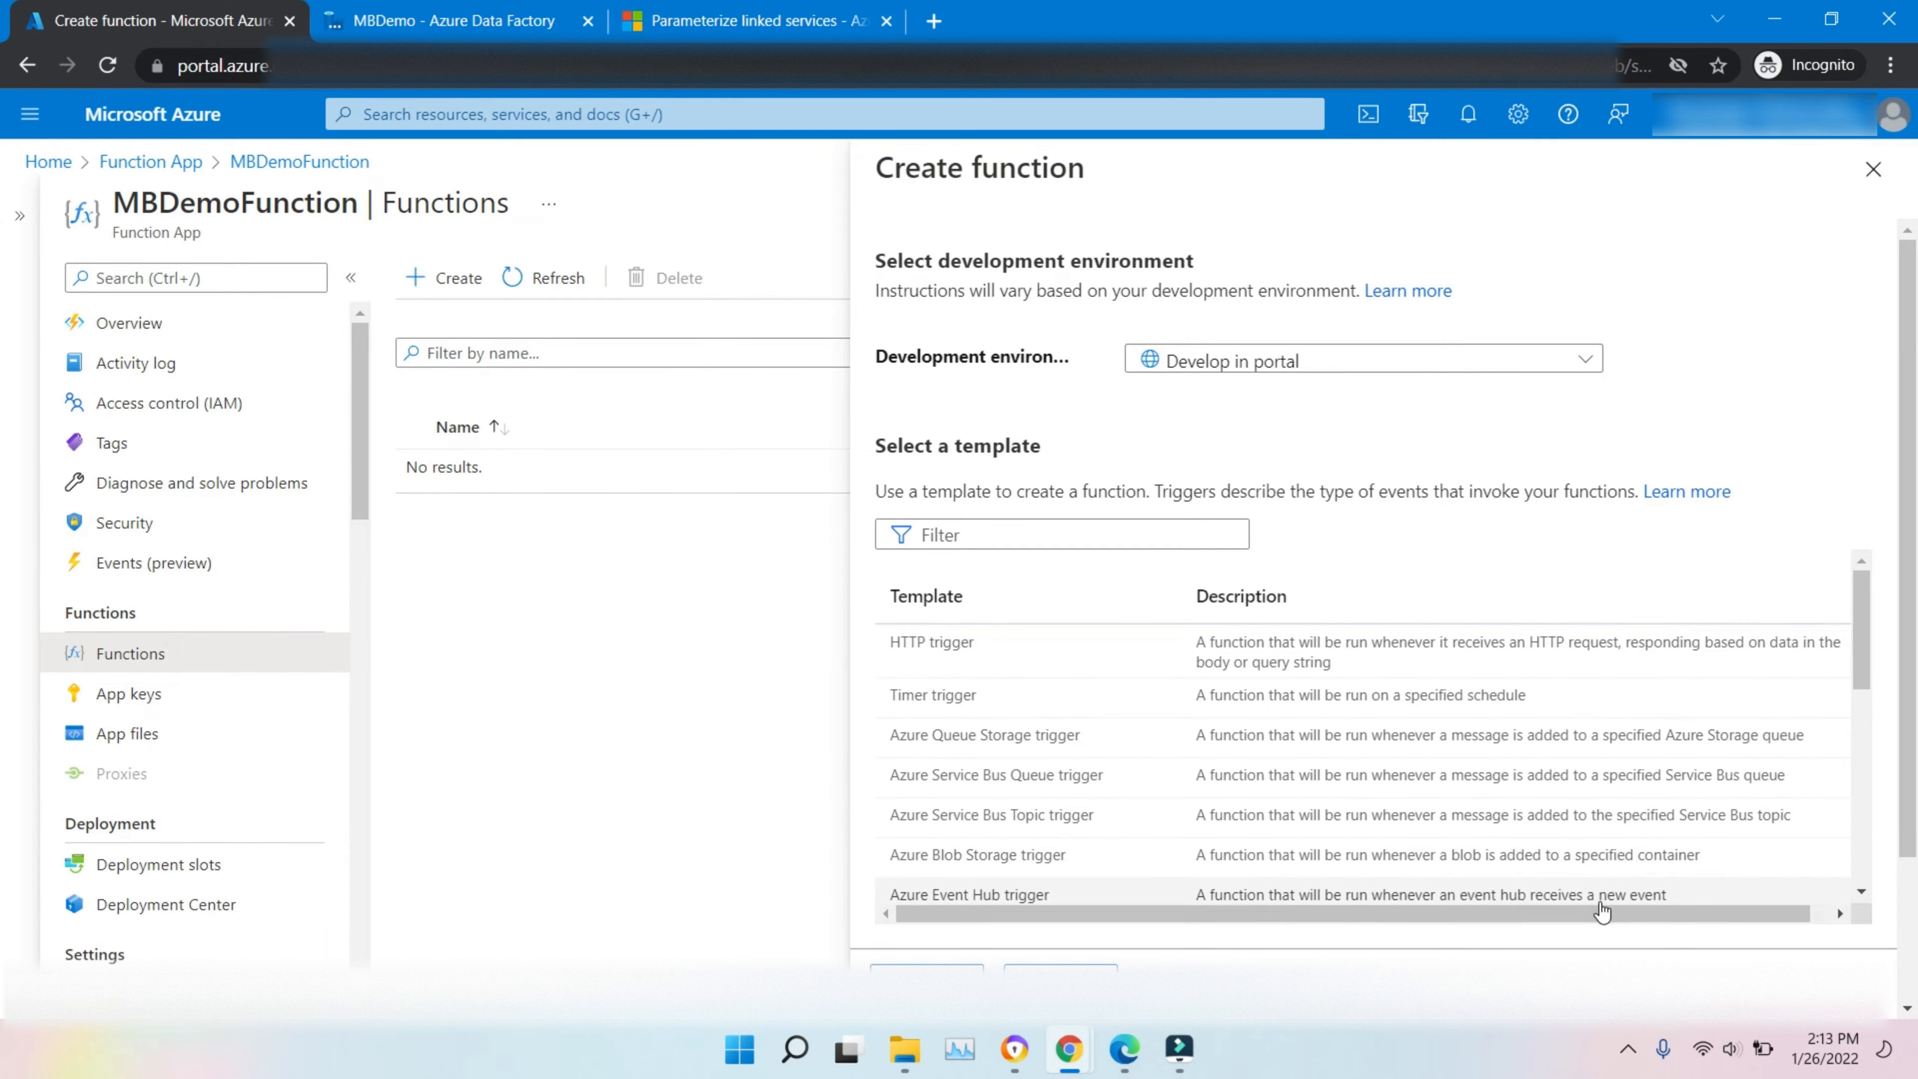
{"action": "left_click_drag", "start_coordinate": [1592, 920], "coordinate": [1256, 950]}
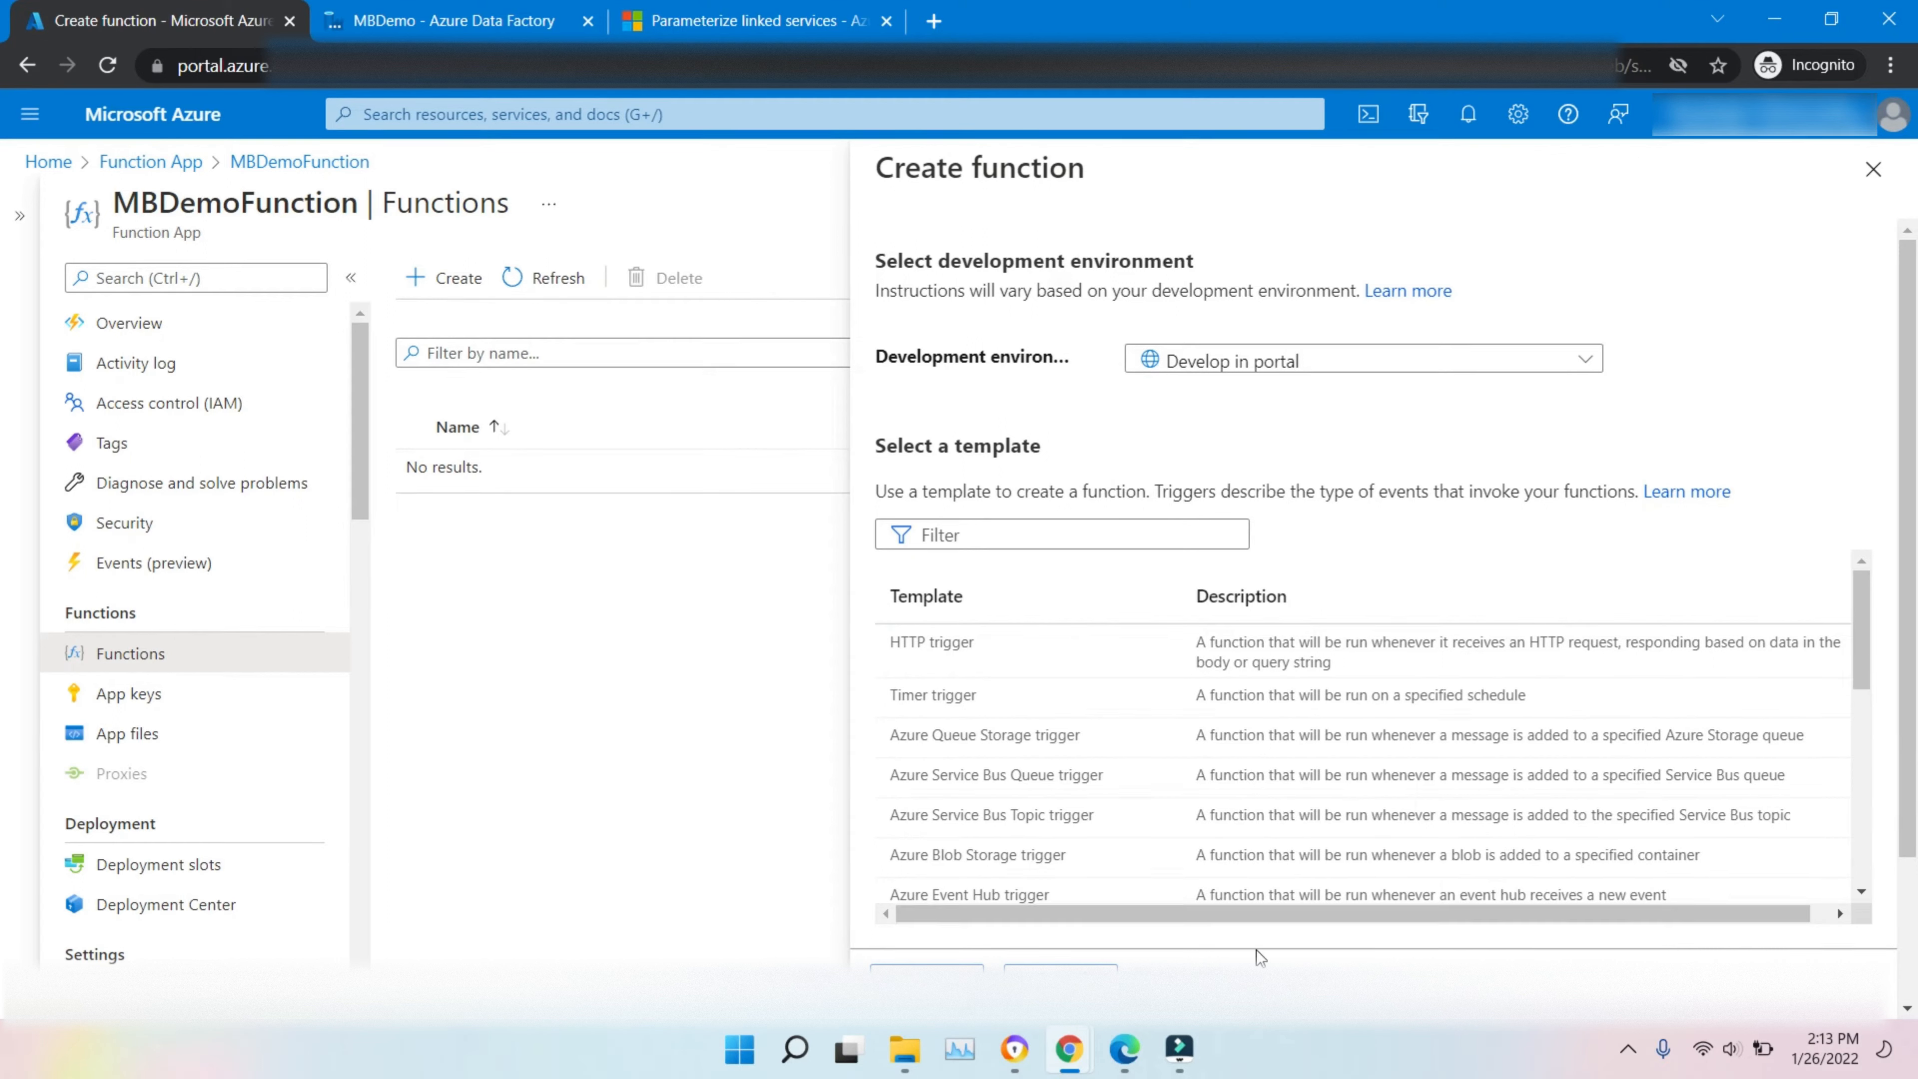
{"action": "left_click", "coordinate": [1012, 661]}
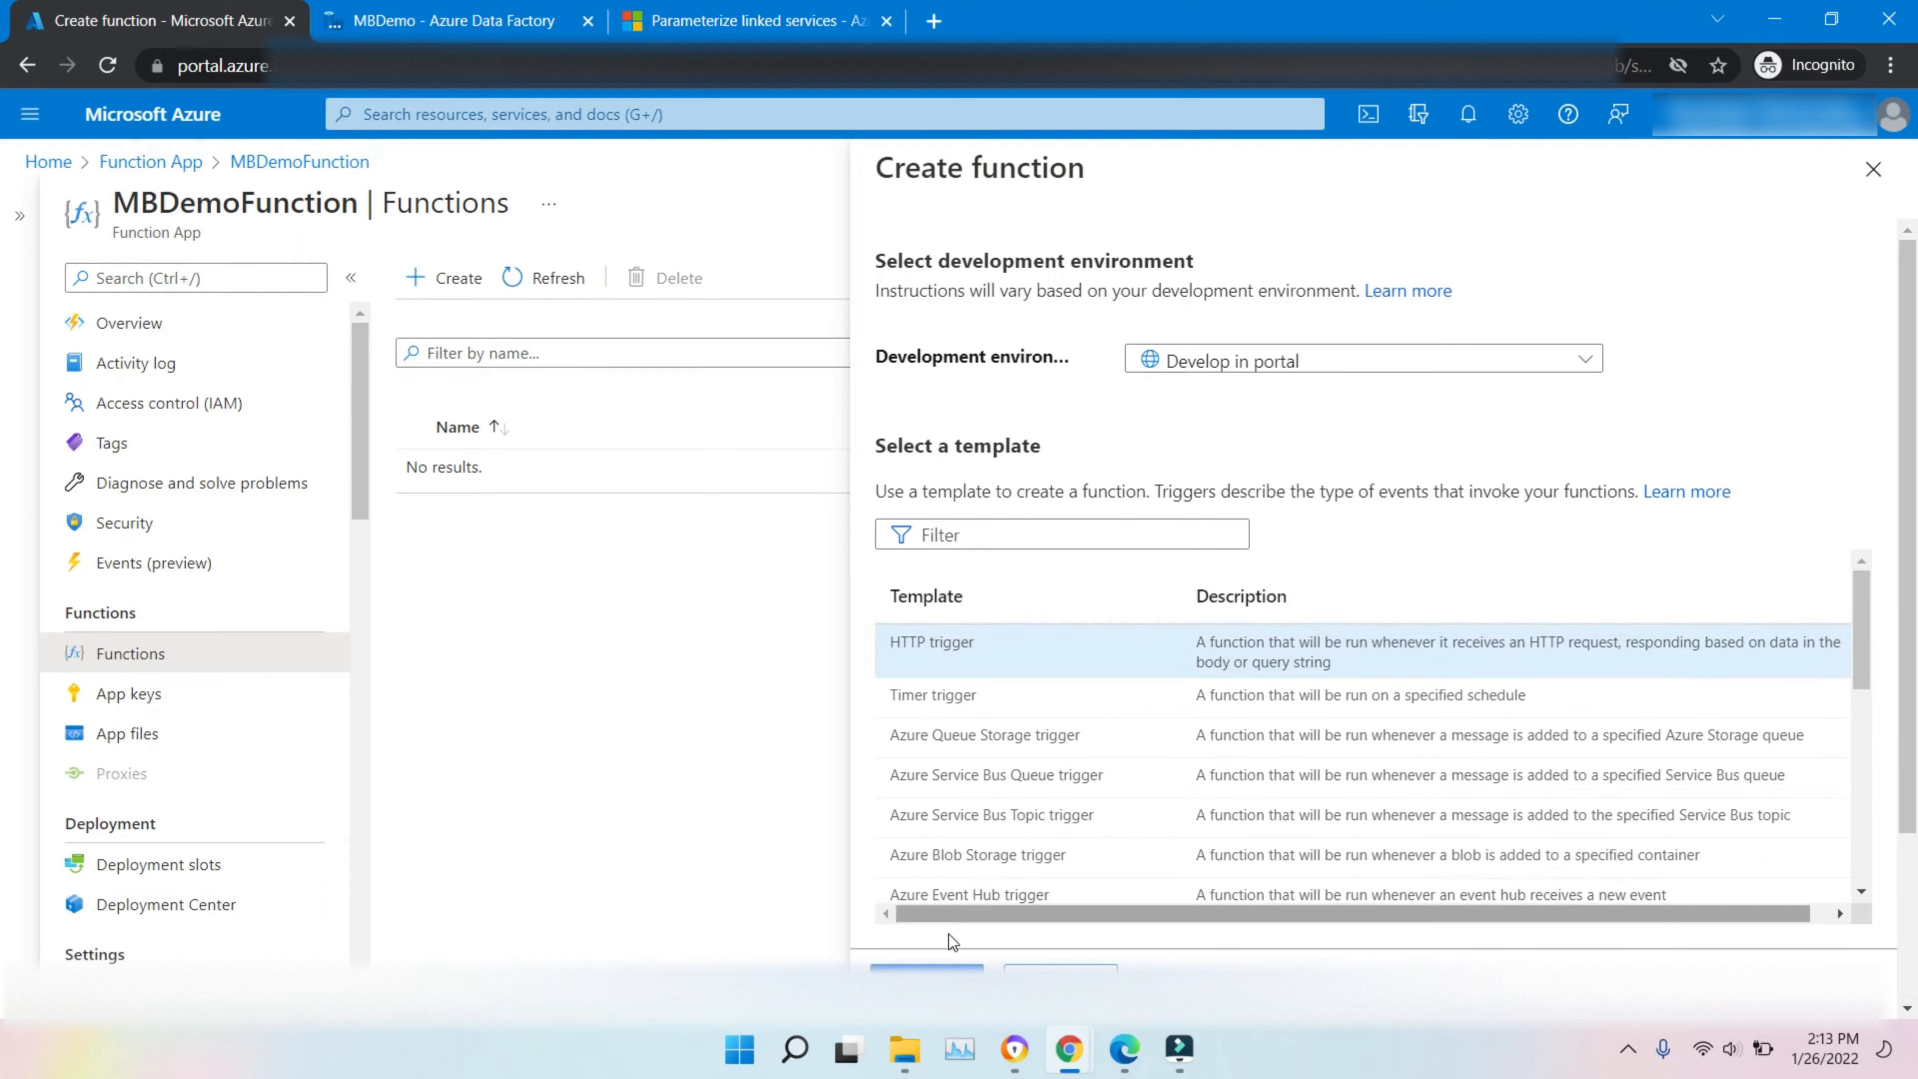
- Create the function from the HTTP trigger template in MBDemoFunction and open its code
{"action": "left_click_drag", "start_coordinate": [1866, 626], "coordinate": [1866, 825]}
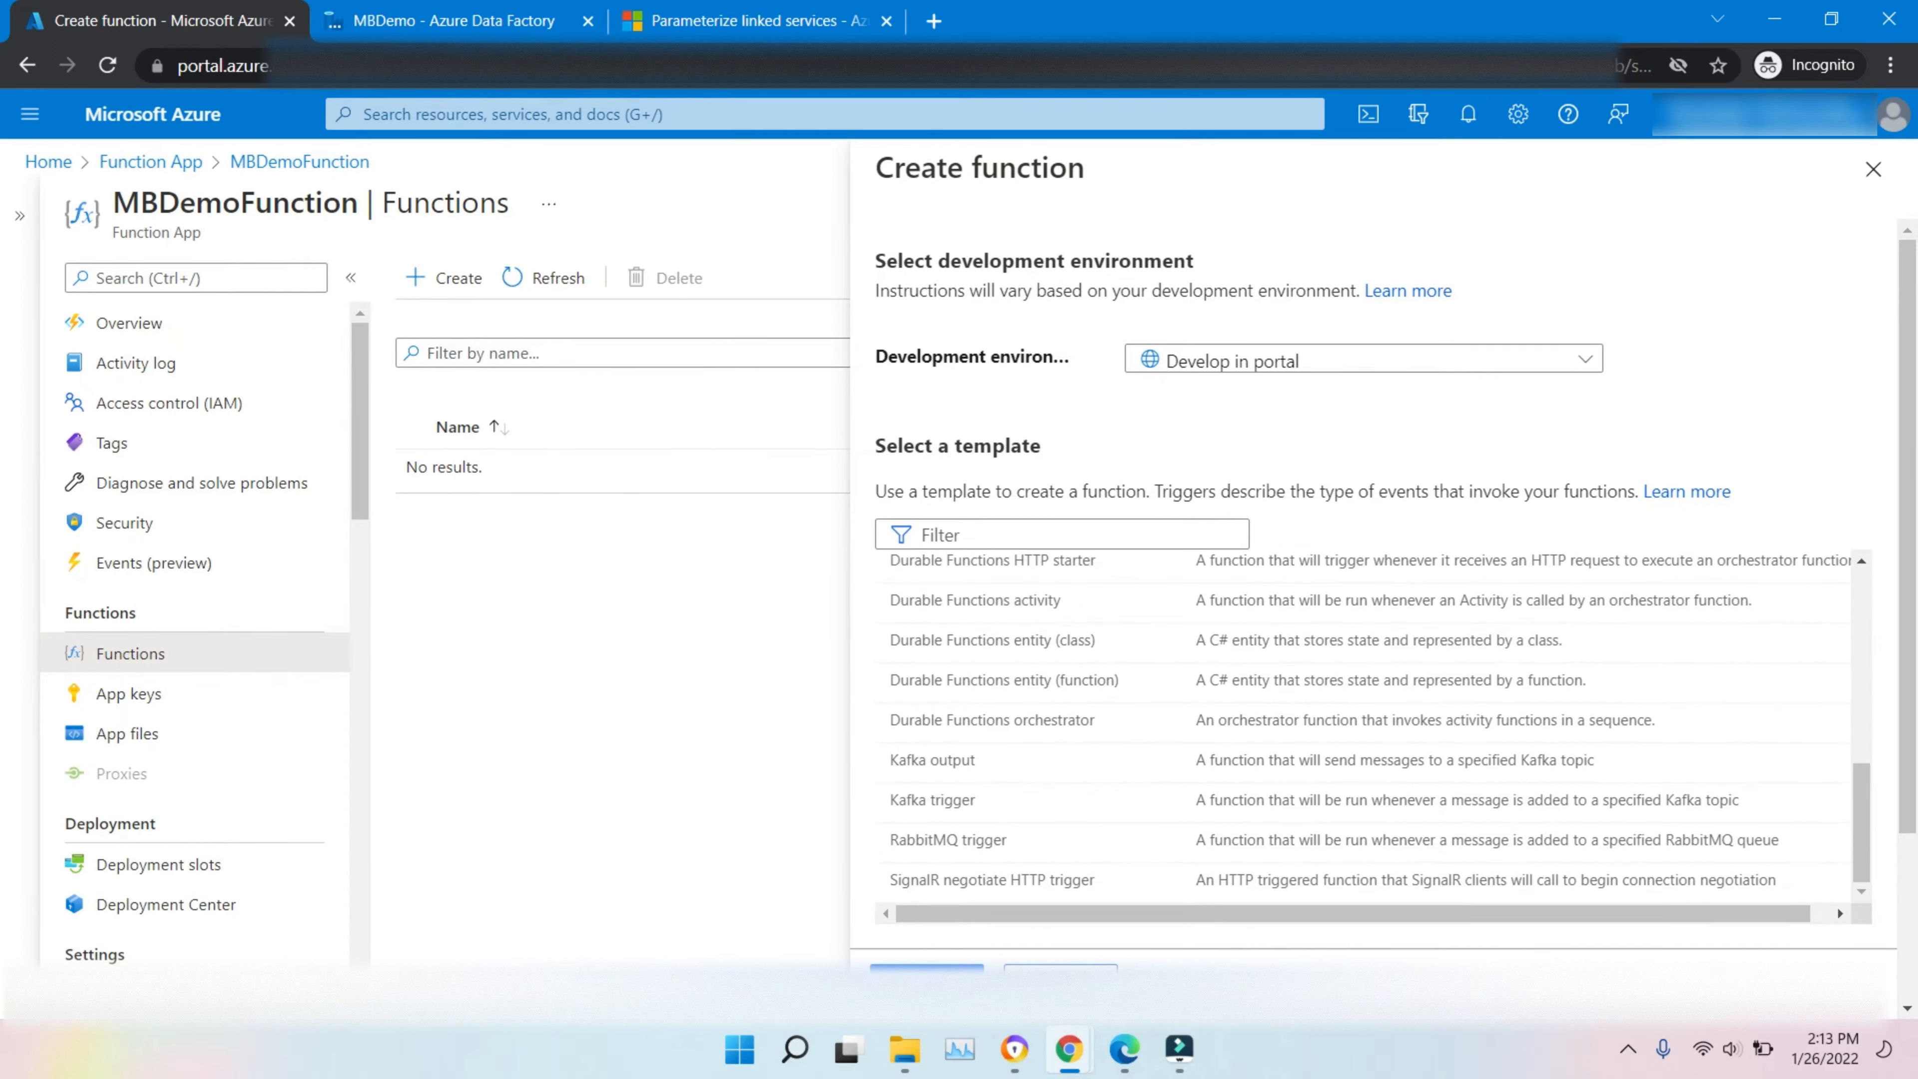
{"action": "left_click", "coordinate": [927, 980]}
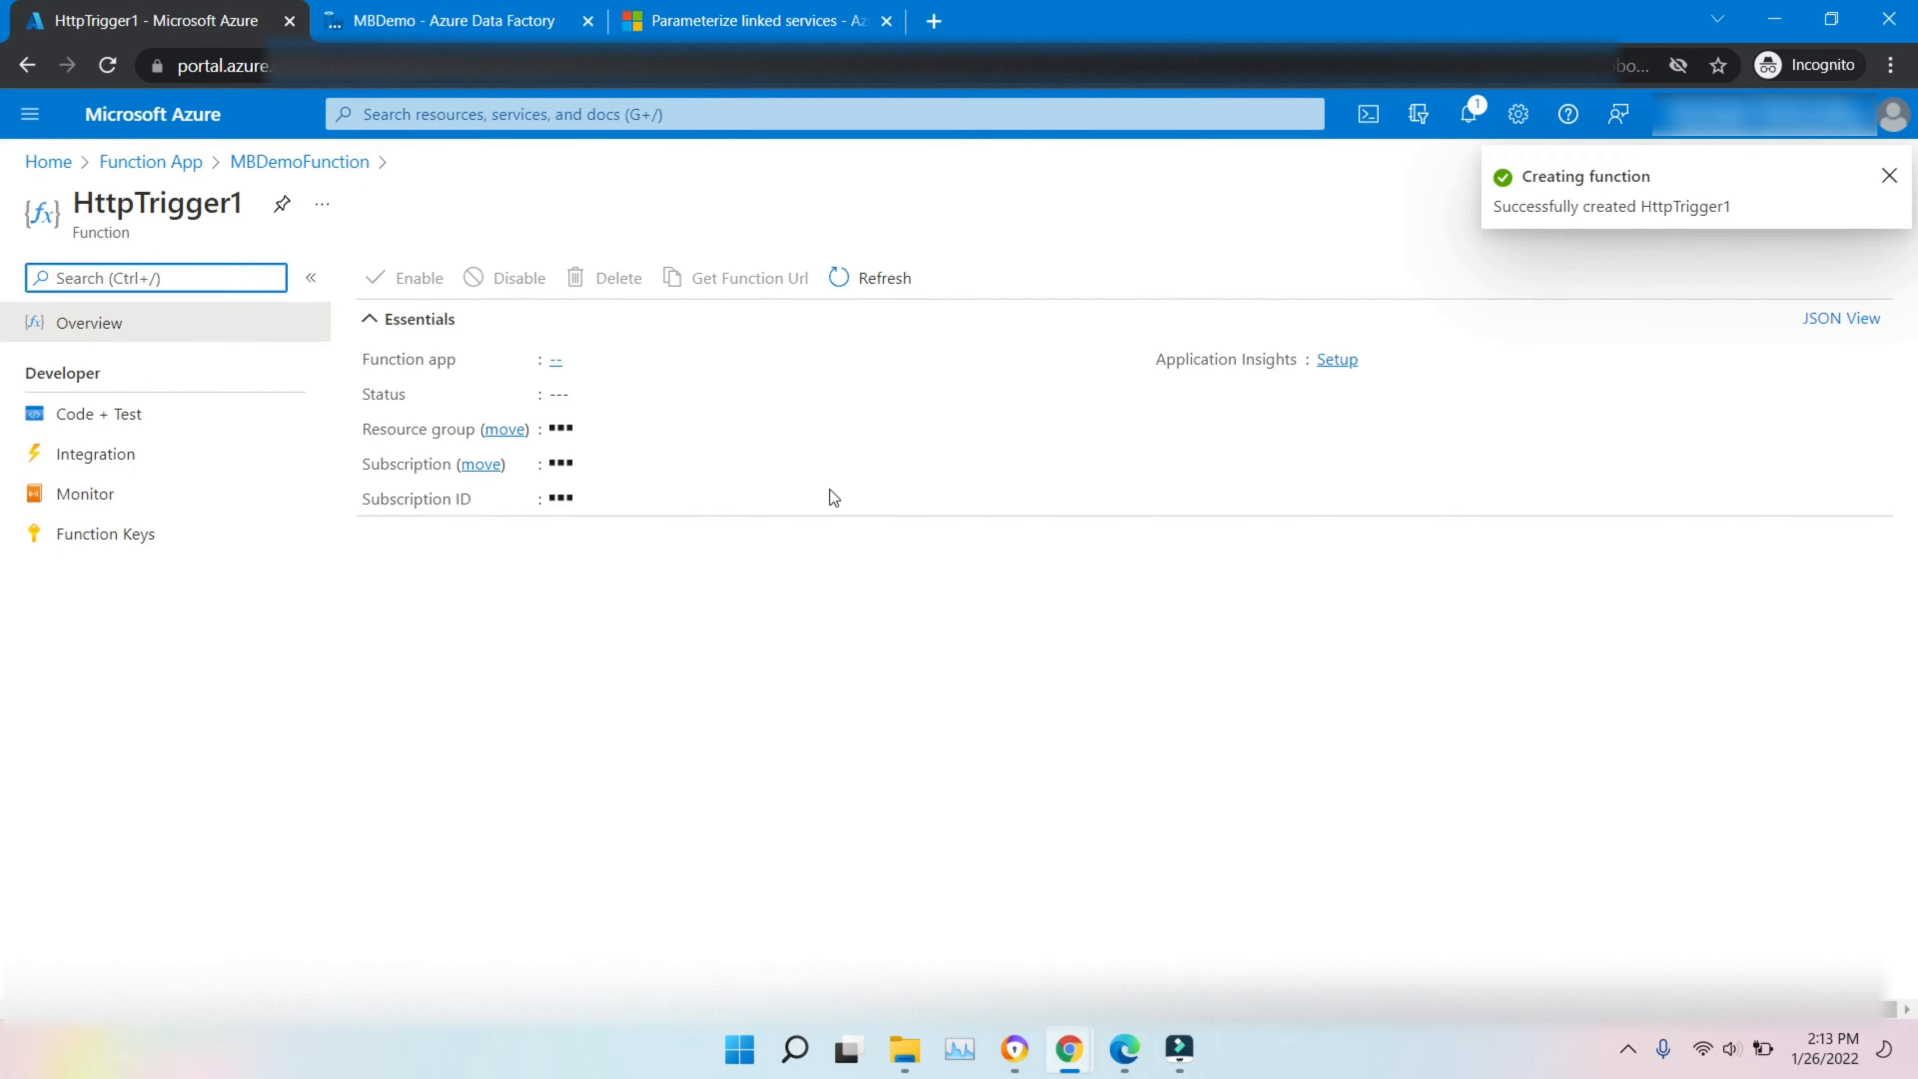
{"action": "left_click", "coordinate": [162, 416]}
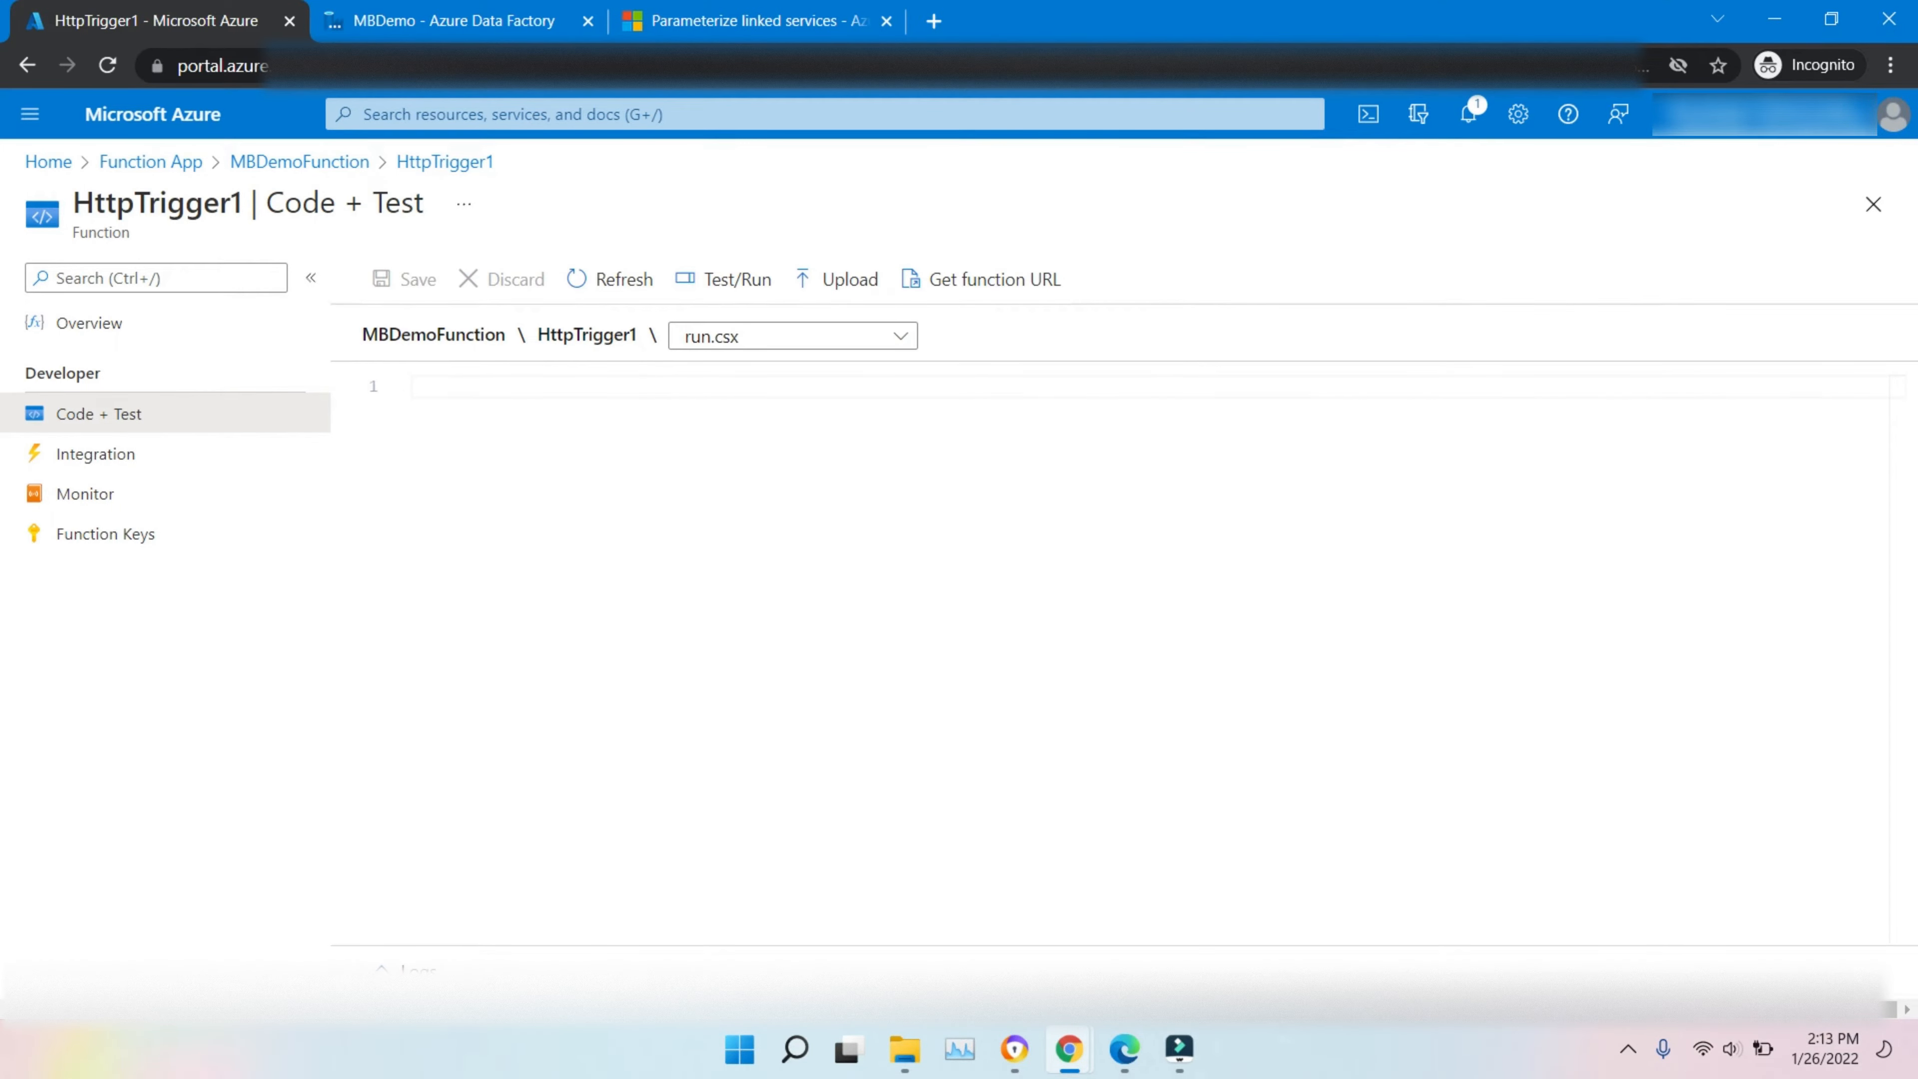
- Read through the HTTP trigger function's run.csx code to its last line
{"action": "left_click", "coordinate": [1707, 1061]}
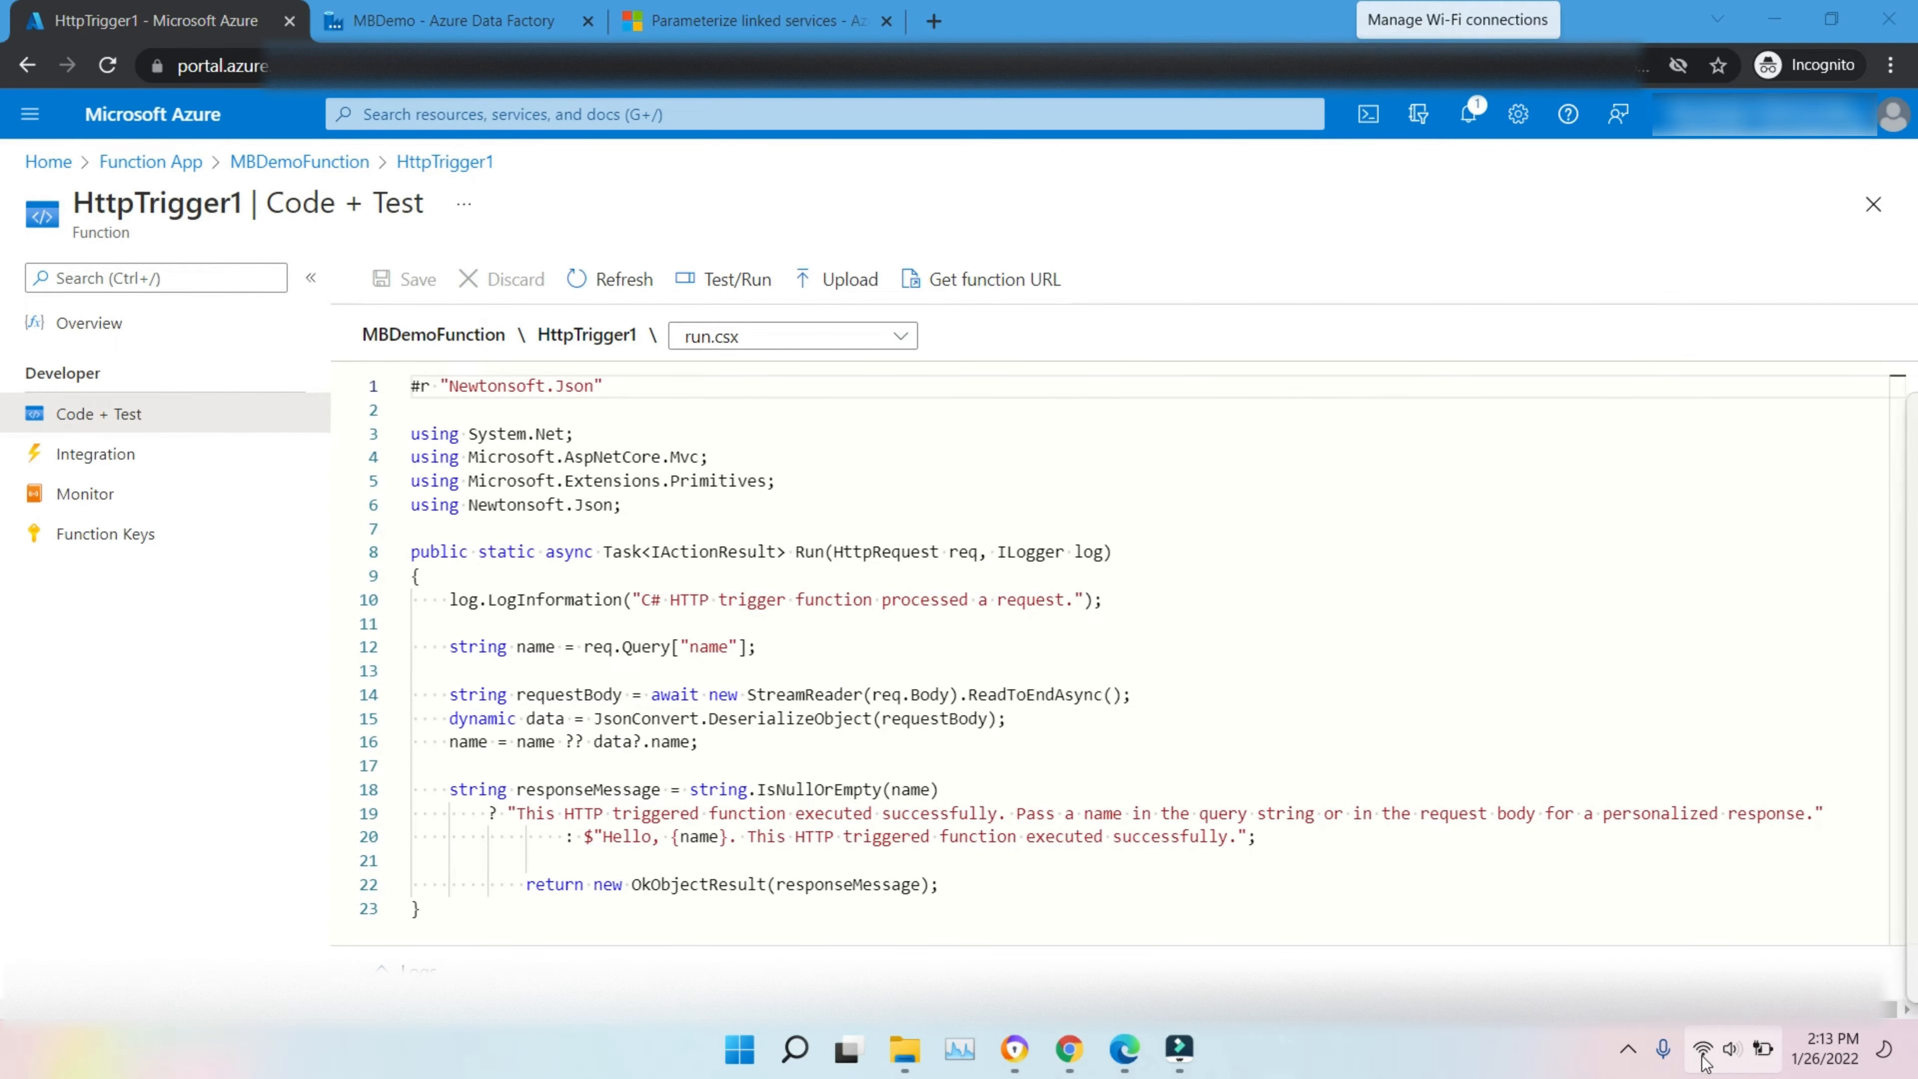
{"action": "left_click", "coordinate": [1706, 1061]}
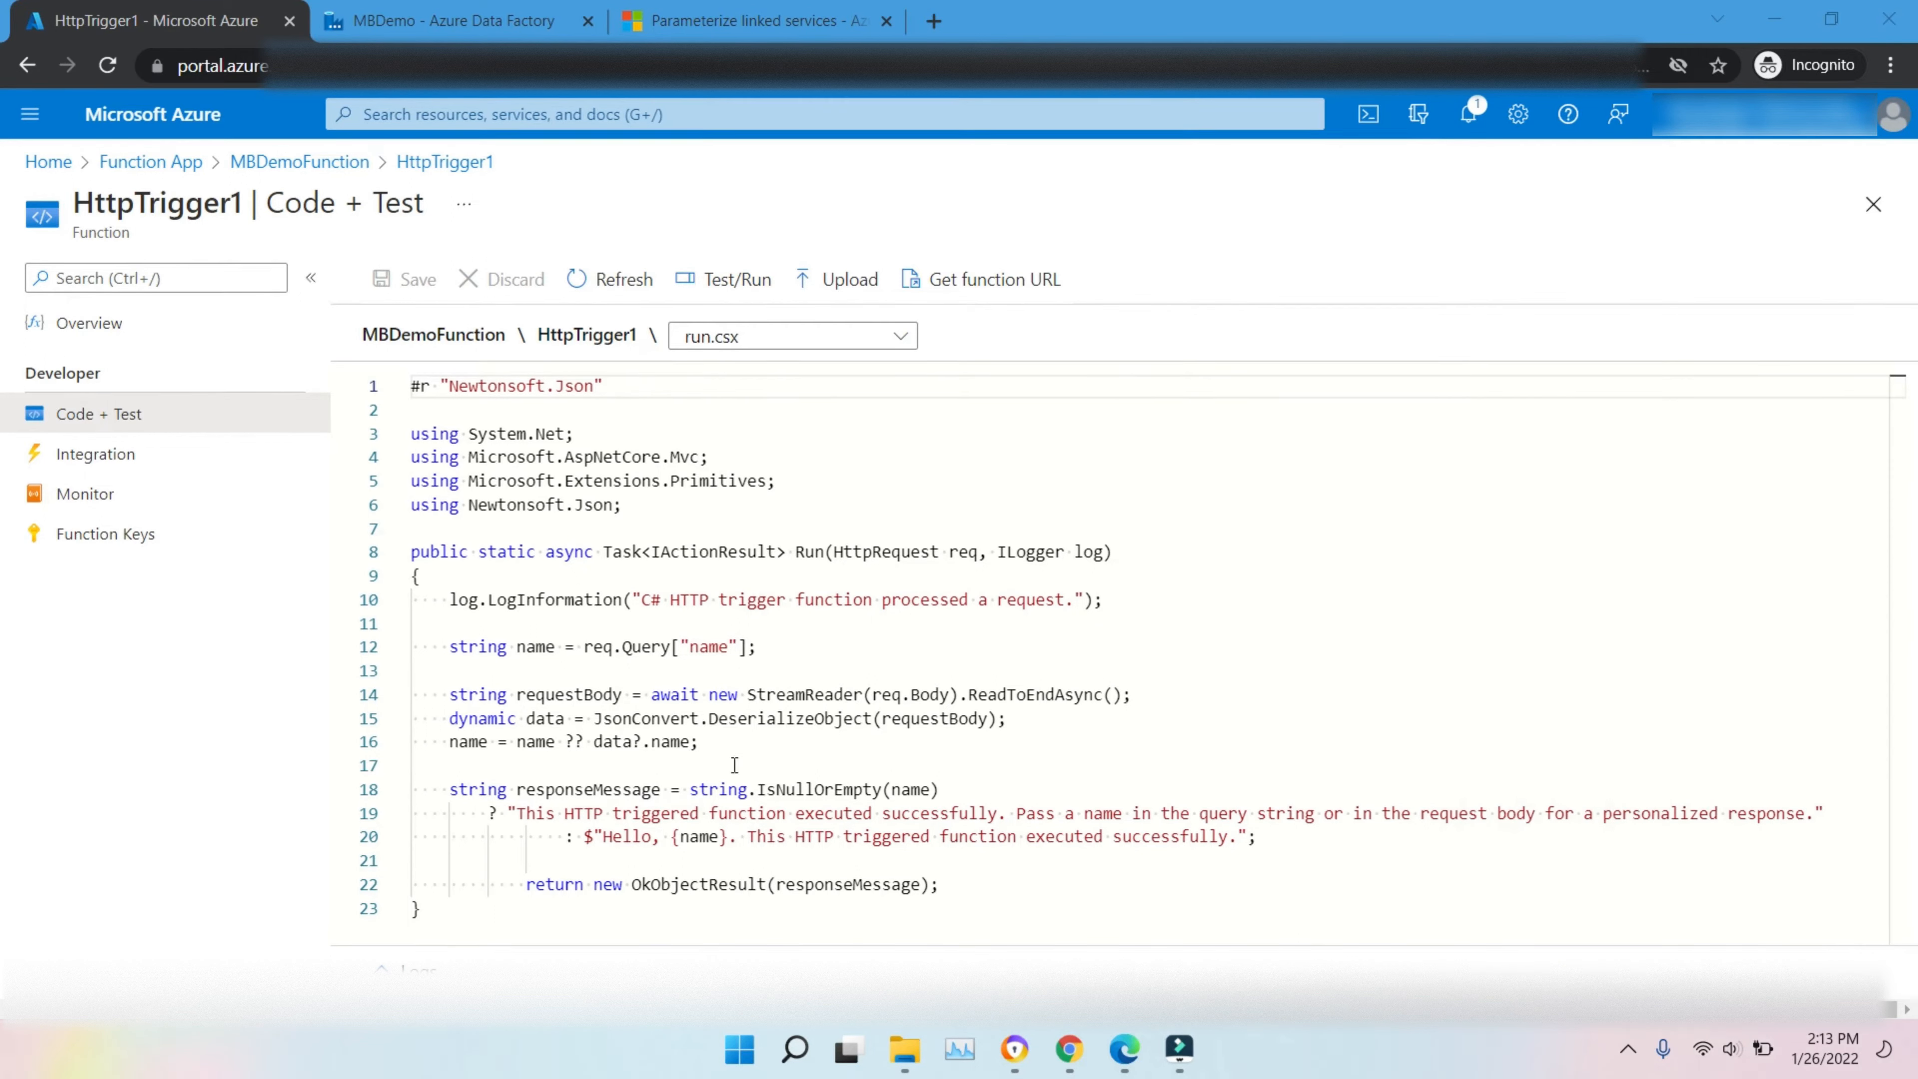
{"action": "left_click", "coordinate": [650, 694]}
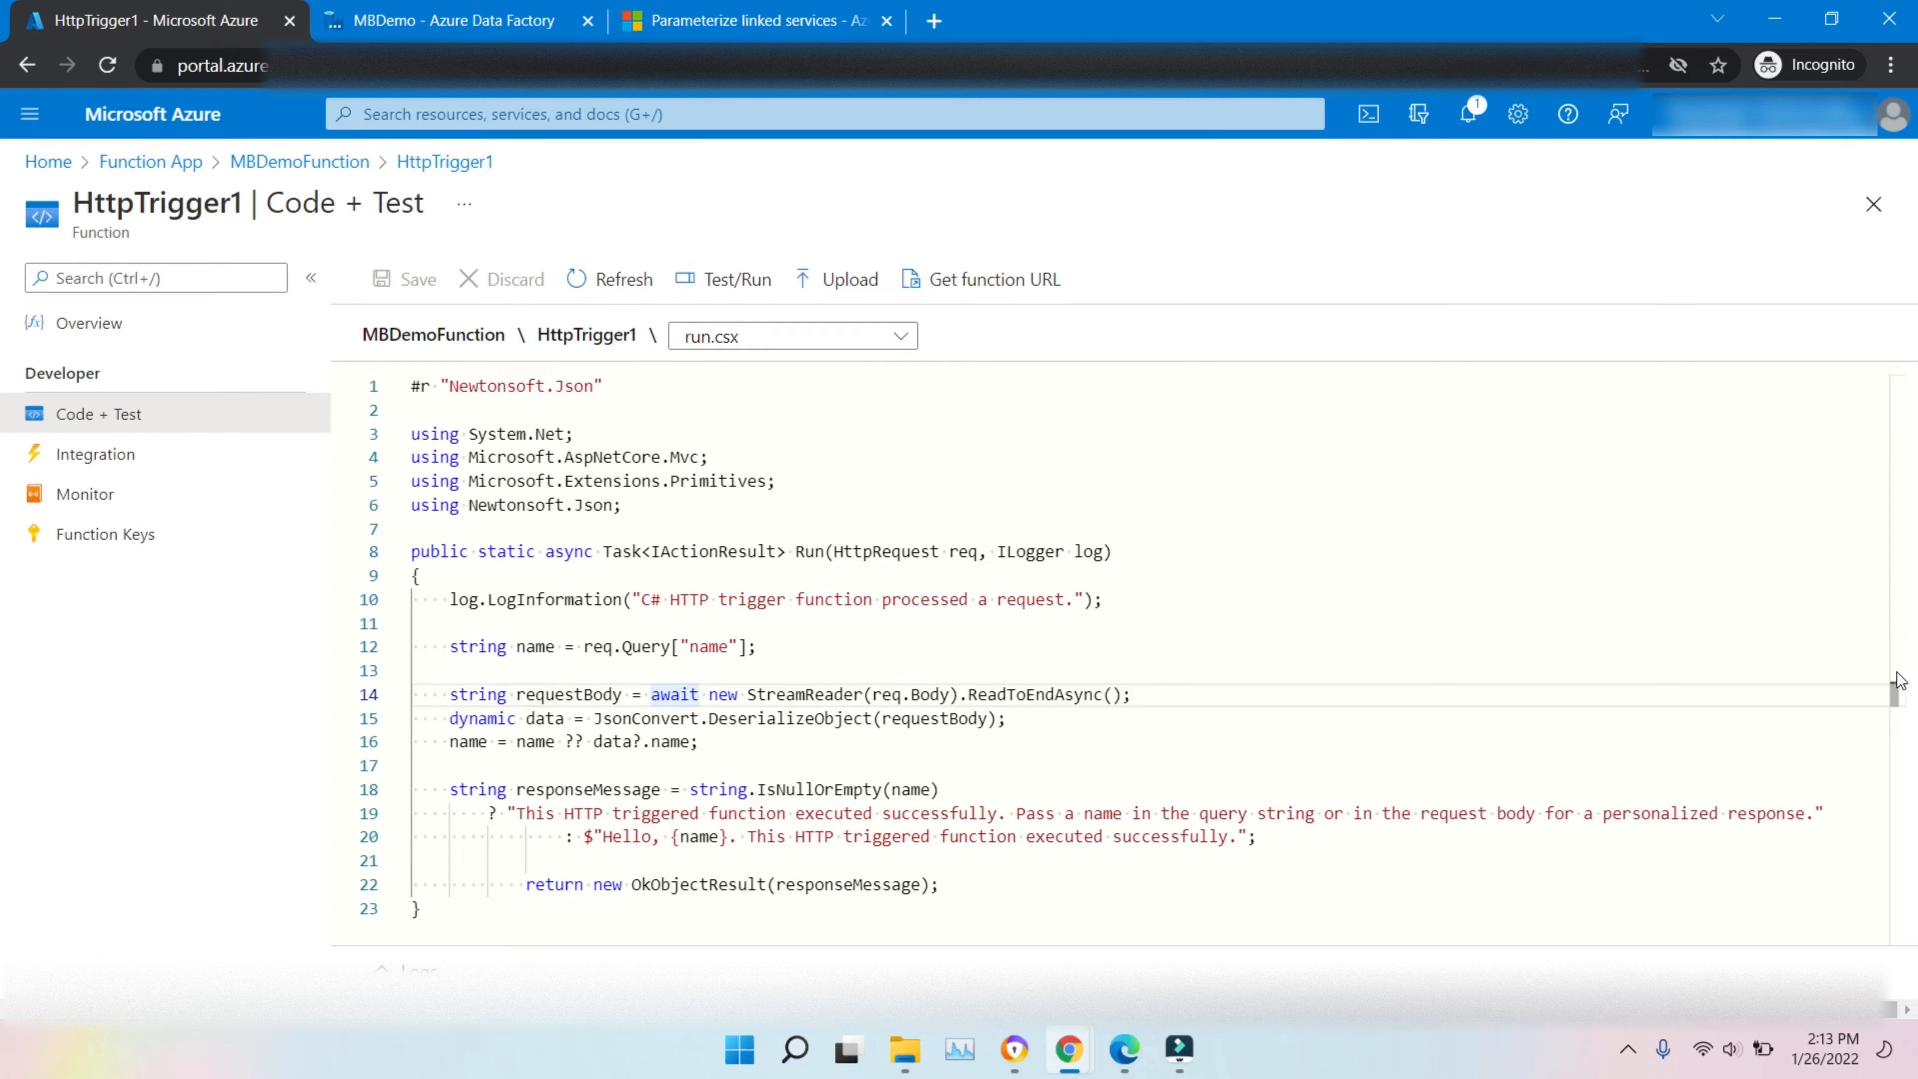
{"action": "left_click", "coordinate": [1678, 681]}
{"action": "key", "text": "Down"}
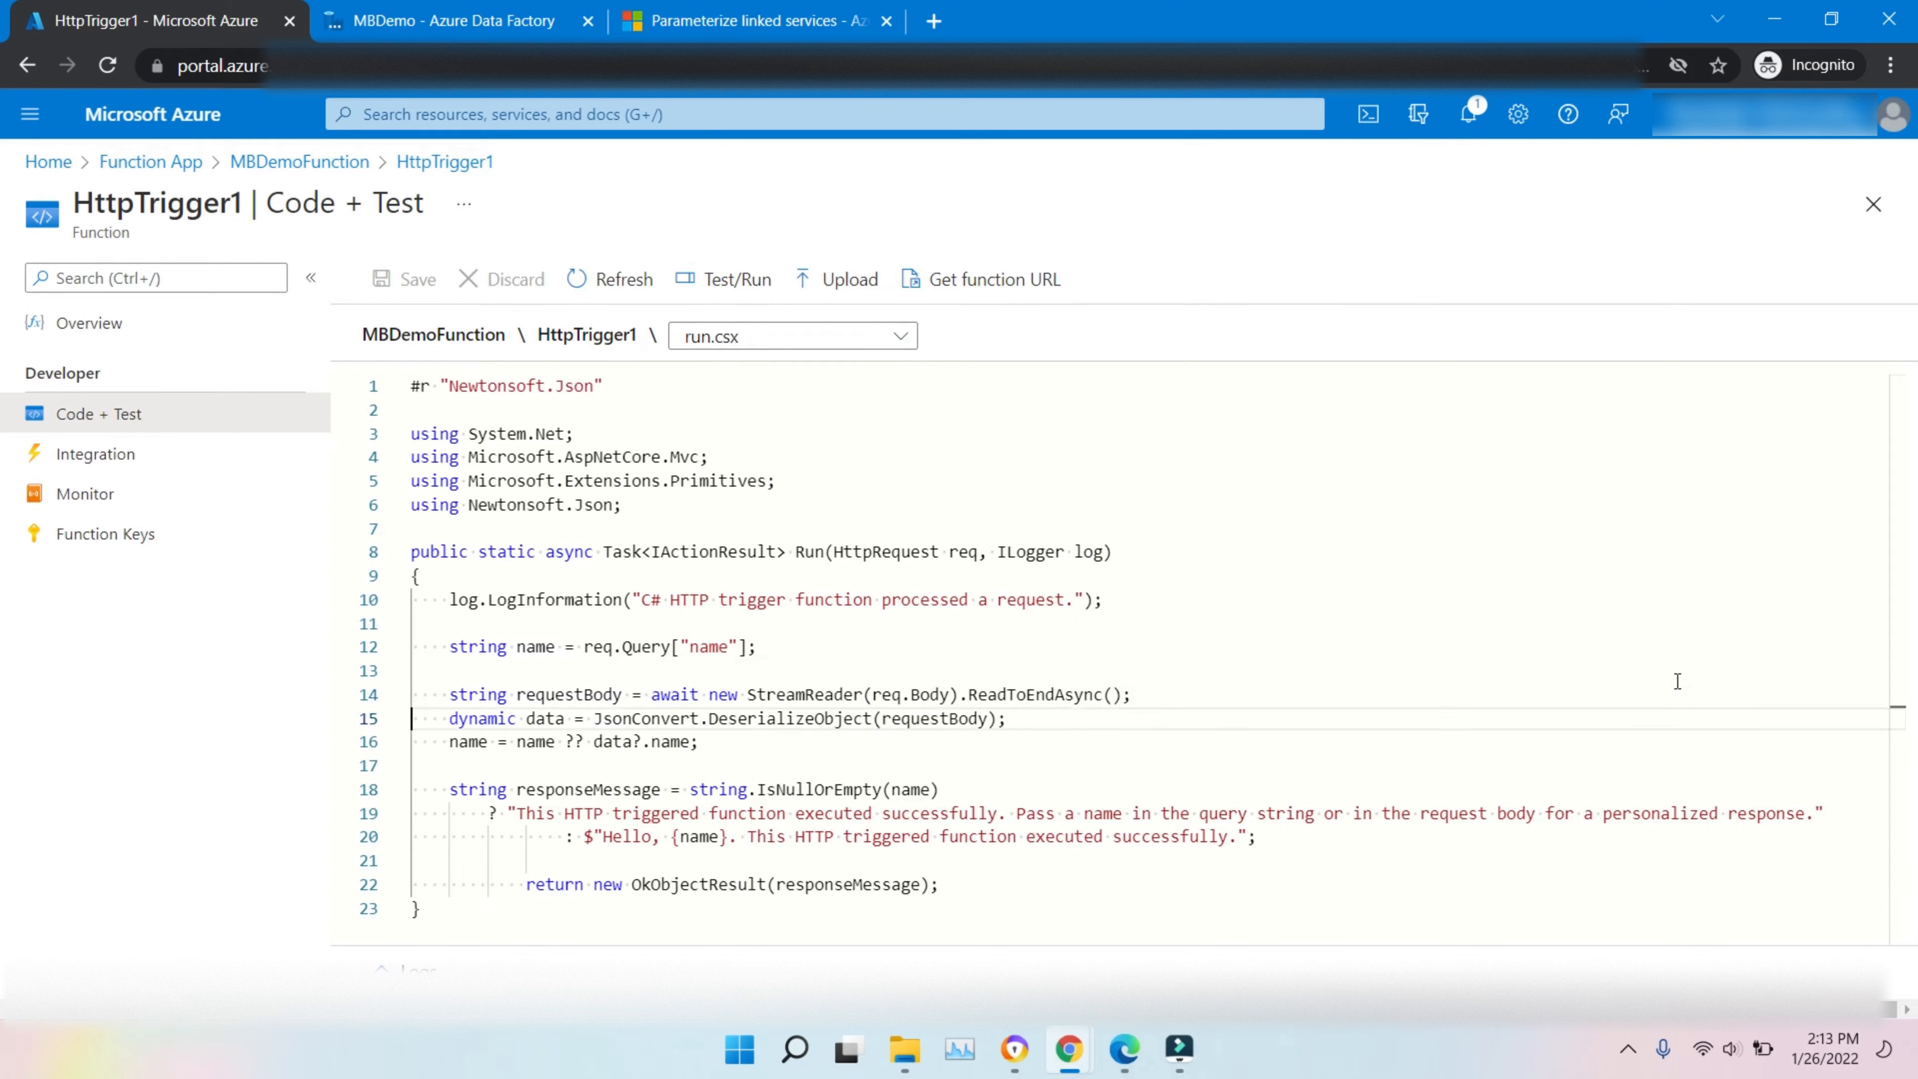
{"action": "key", "text": "ctrl+End"}
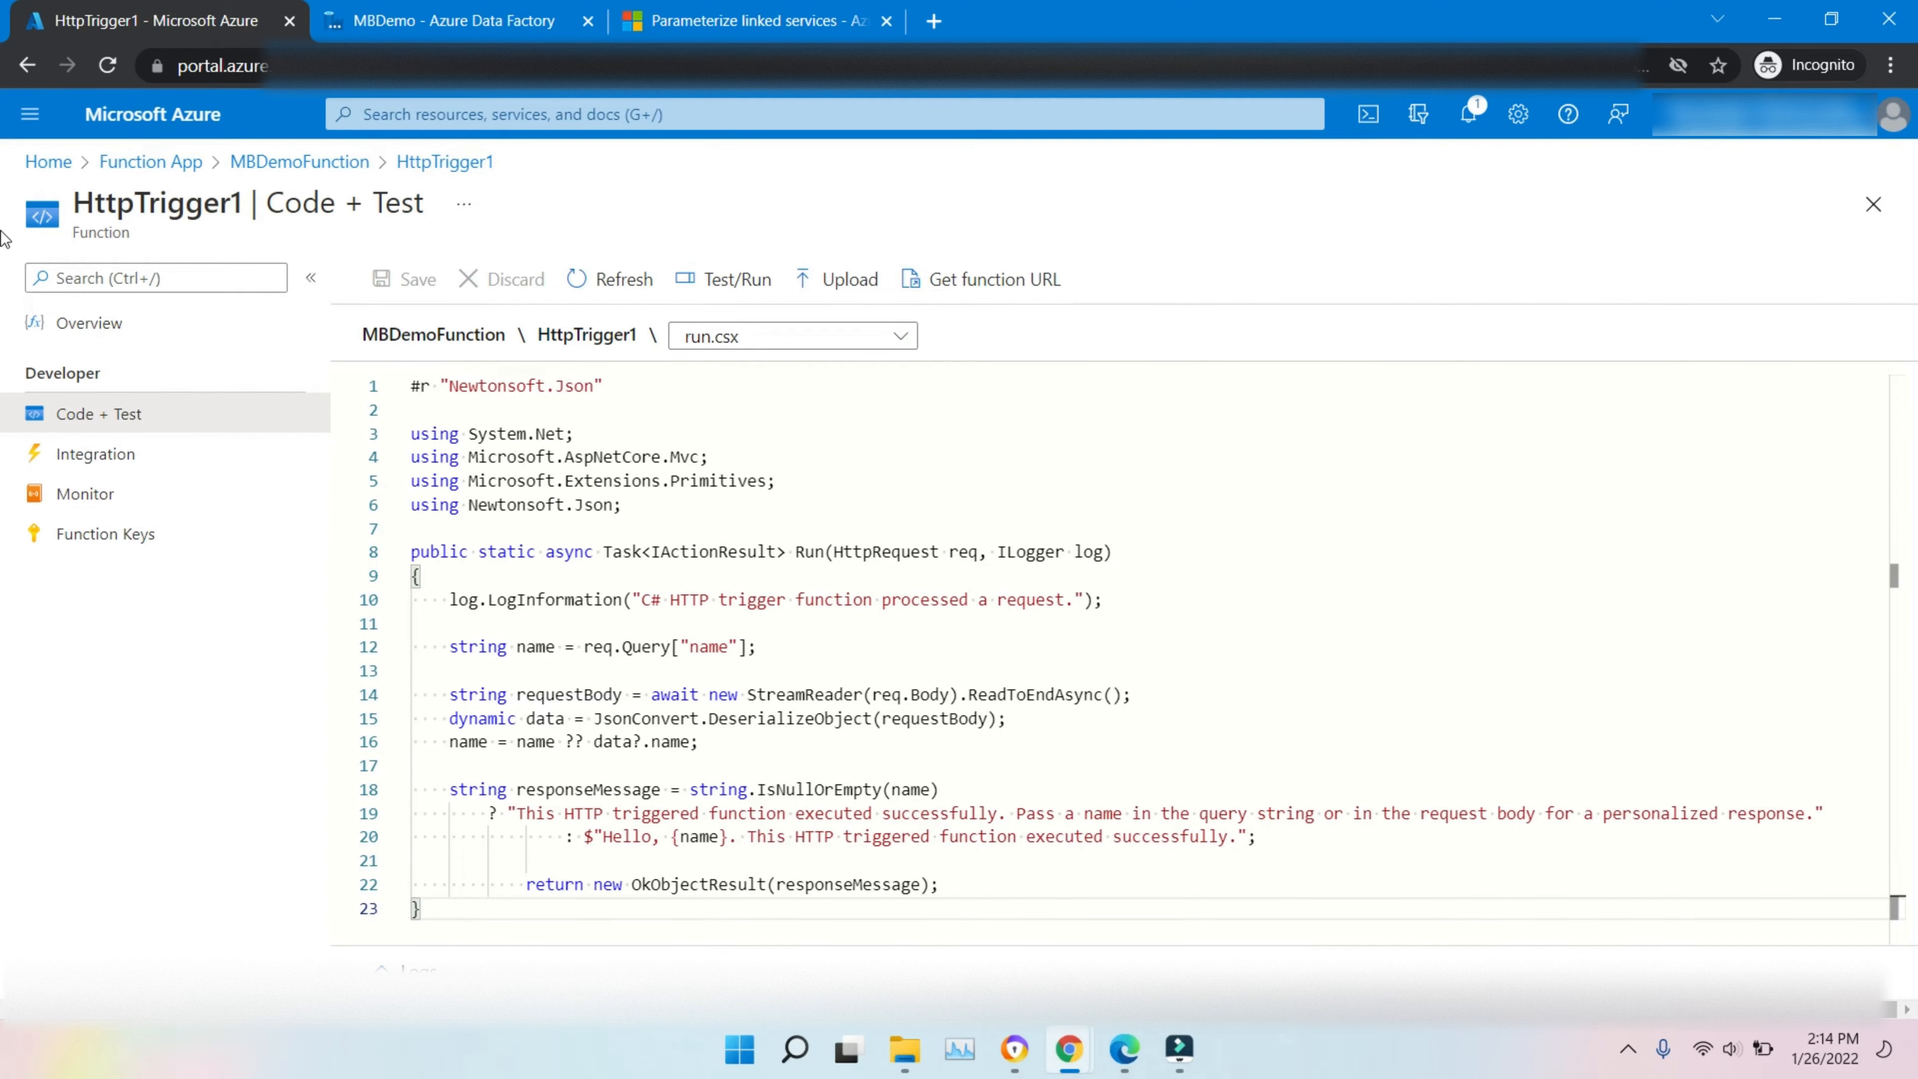
- Return to MBDemoFunction's function list and create a second function from the SendGrid template, developed in the portal
{"action": "left_click", "coordinate": [300, 162]}
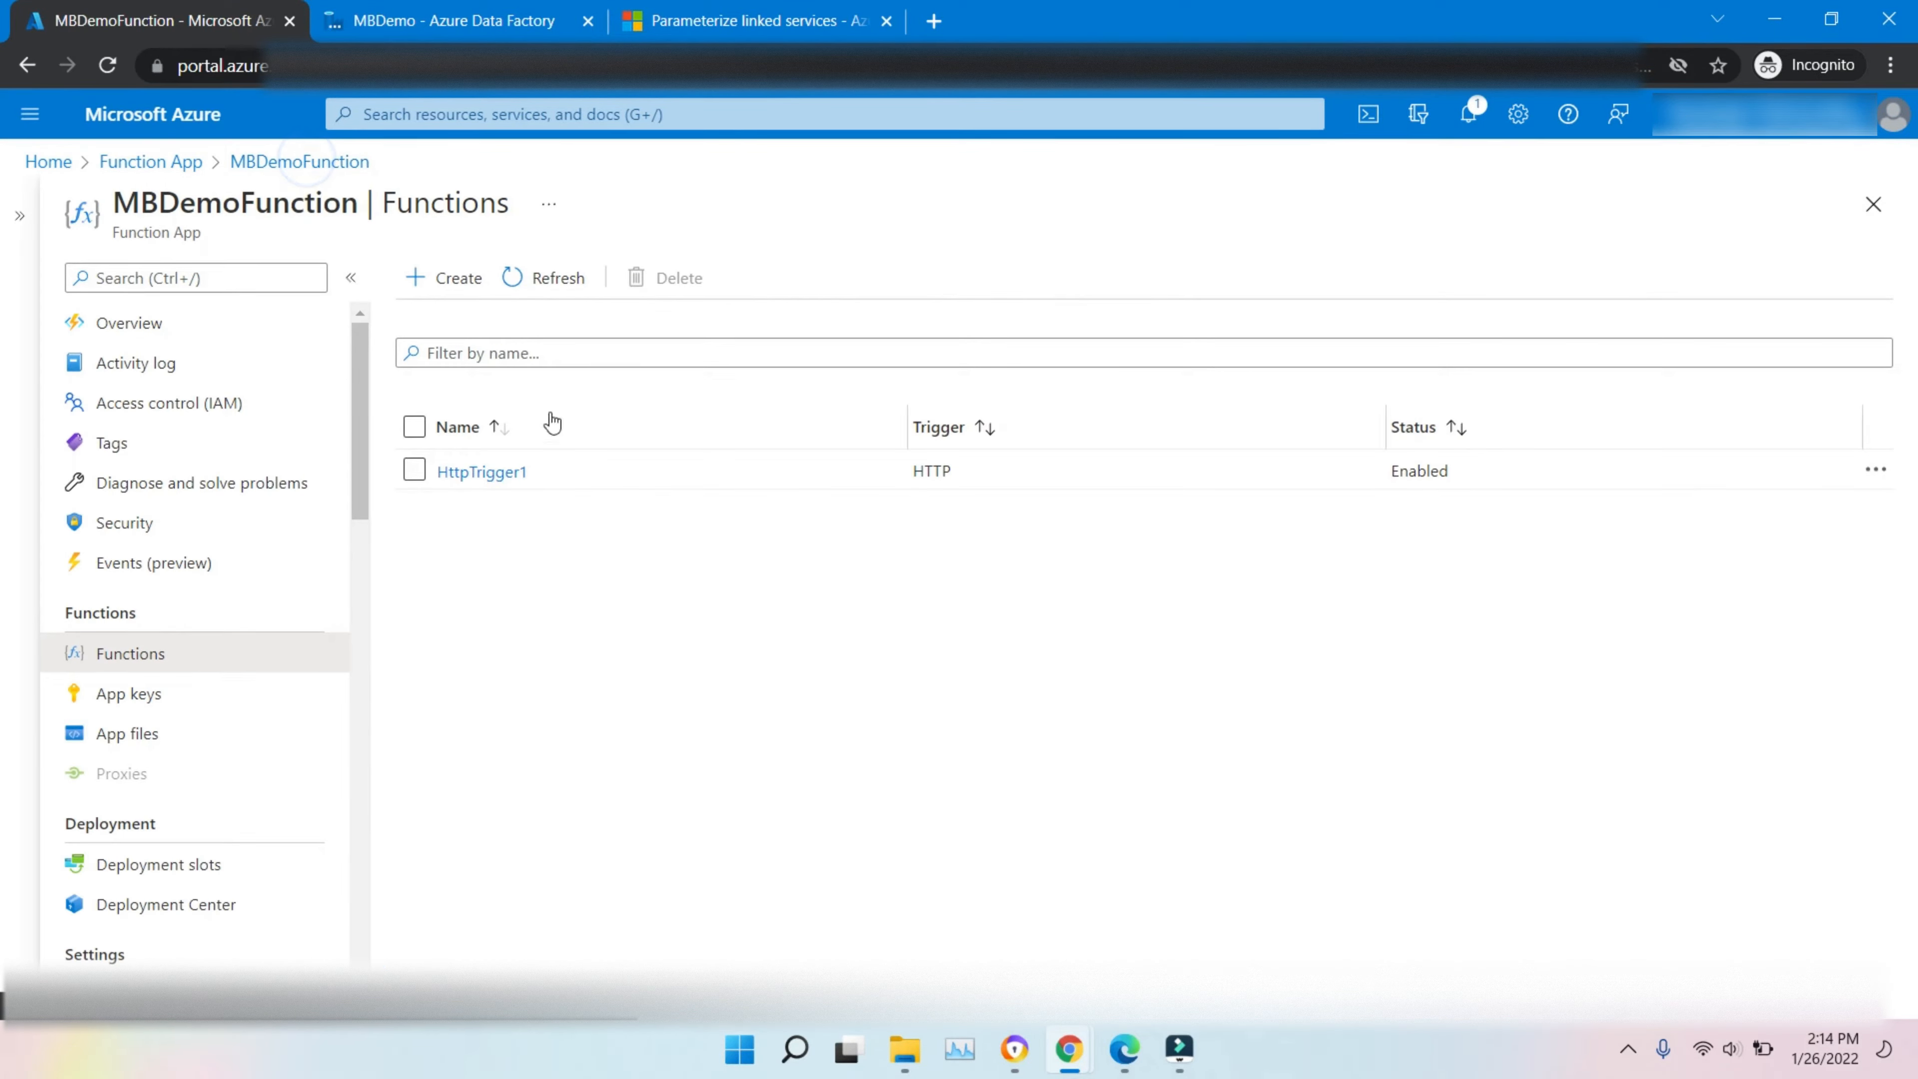
{"action": "left_click", "coordinate": [451, 280]}
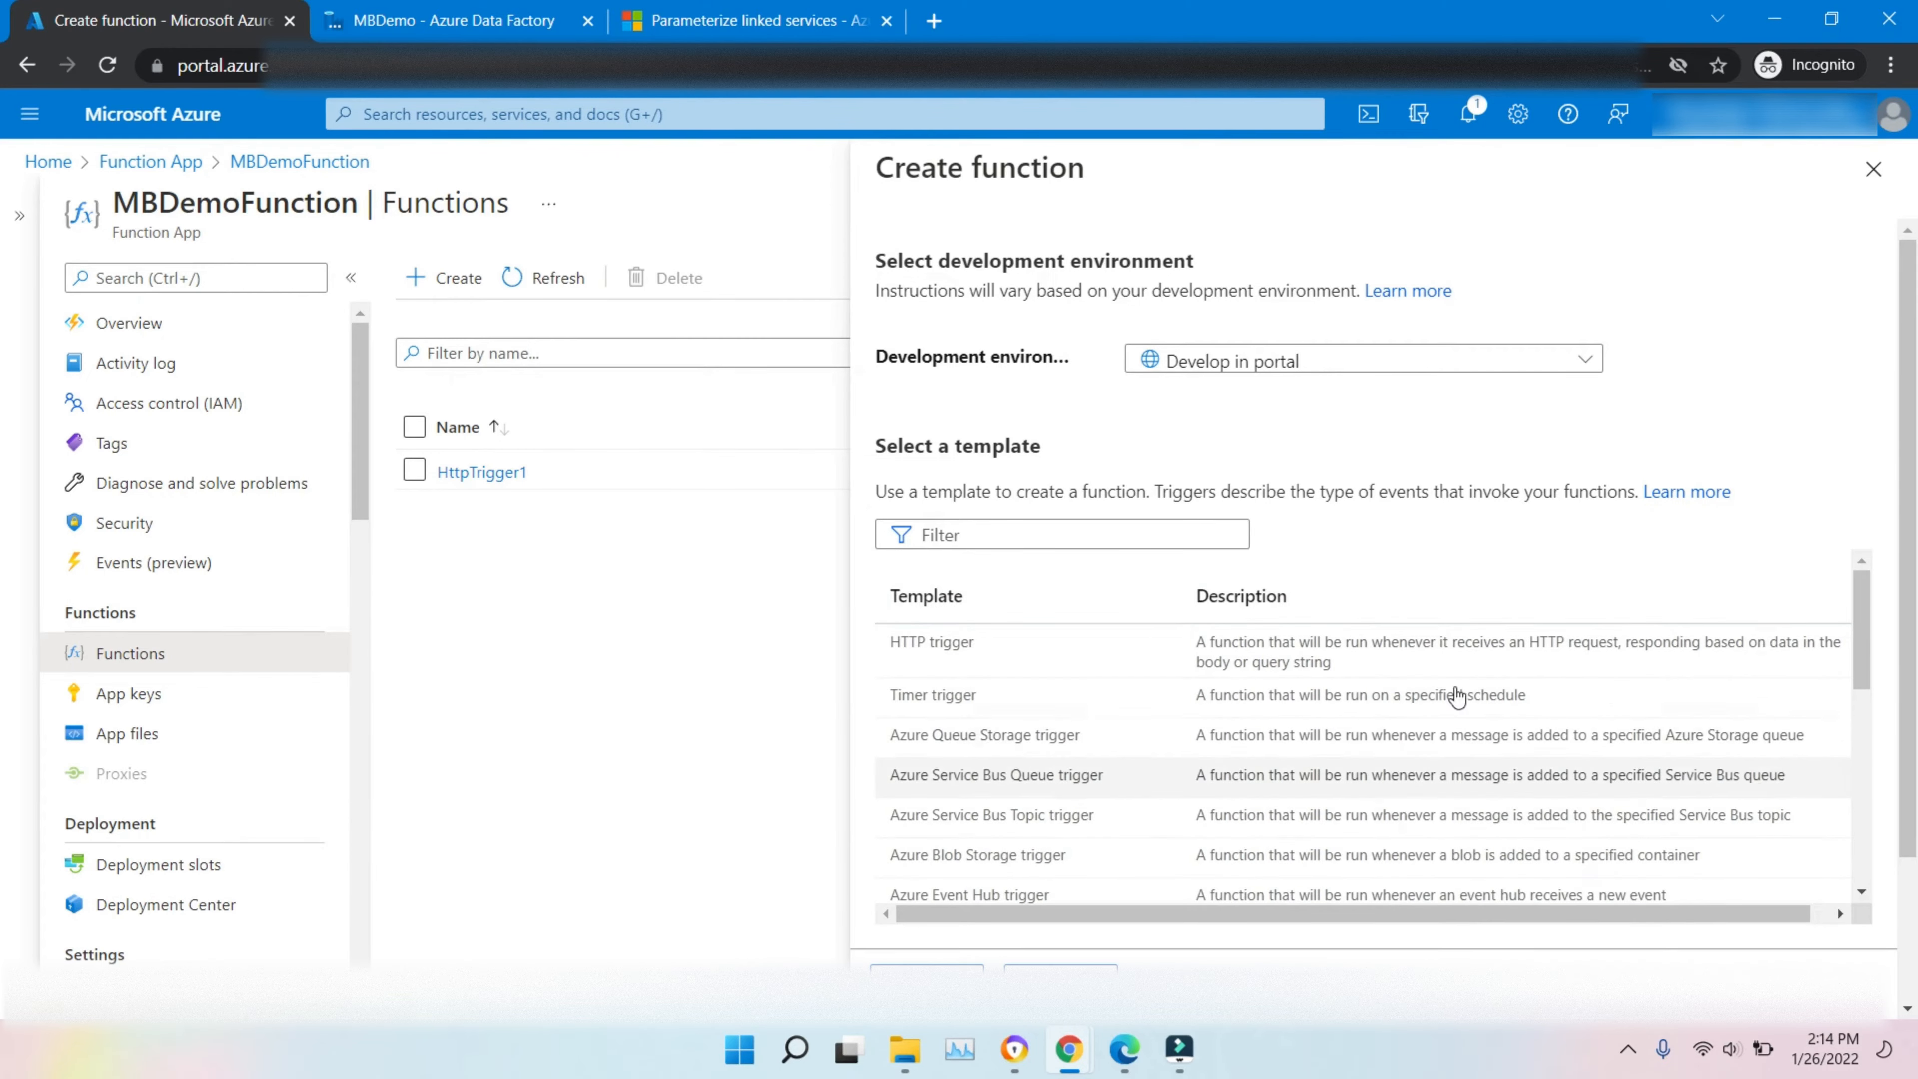
{"action": "left_click_drag", "start_coordinate": [1859, 616], "coordinate": [1912, 842]}
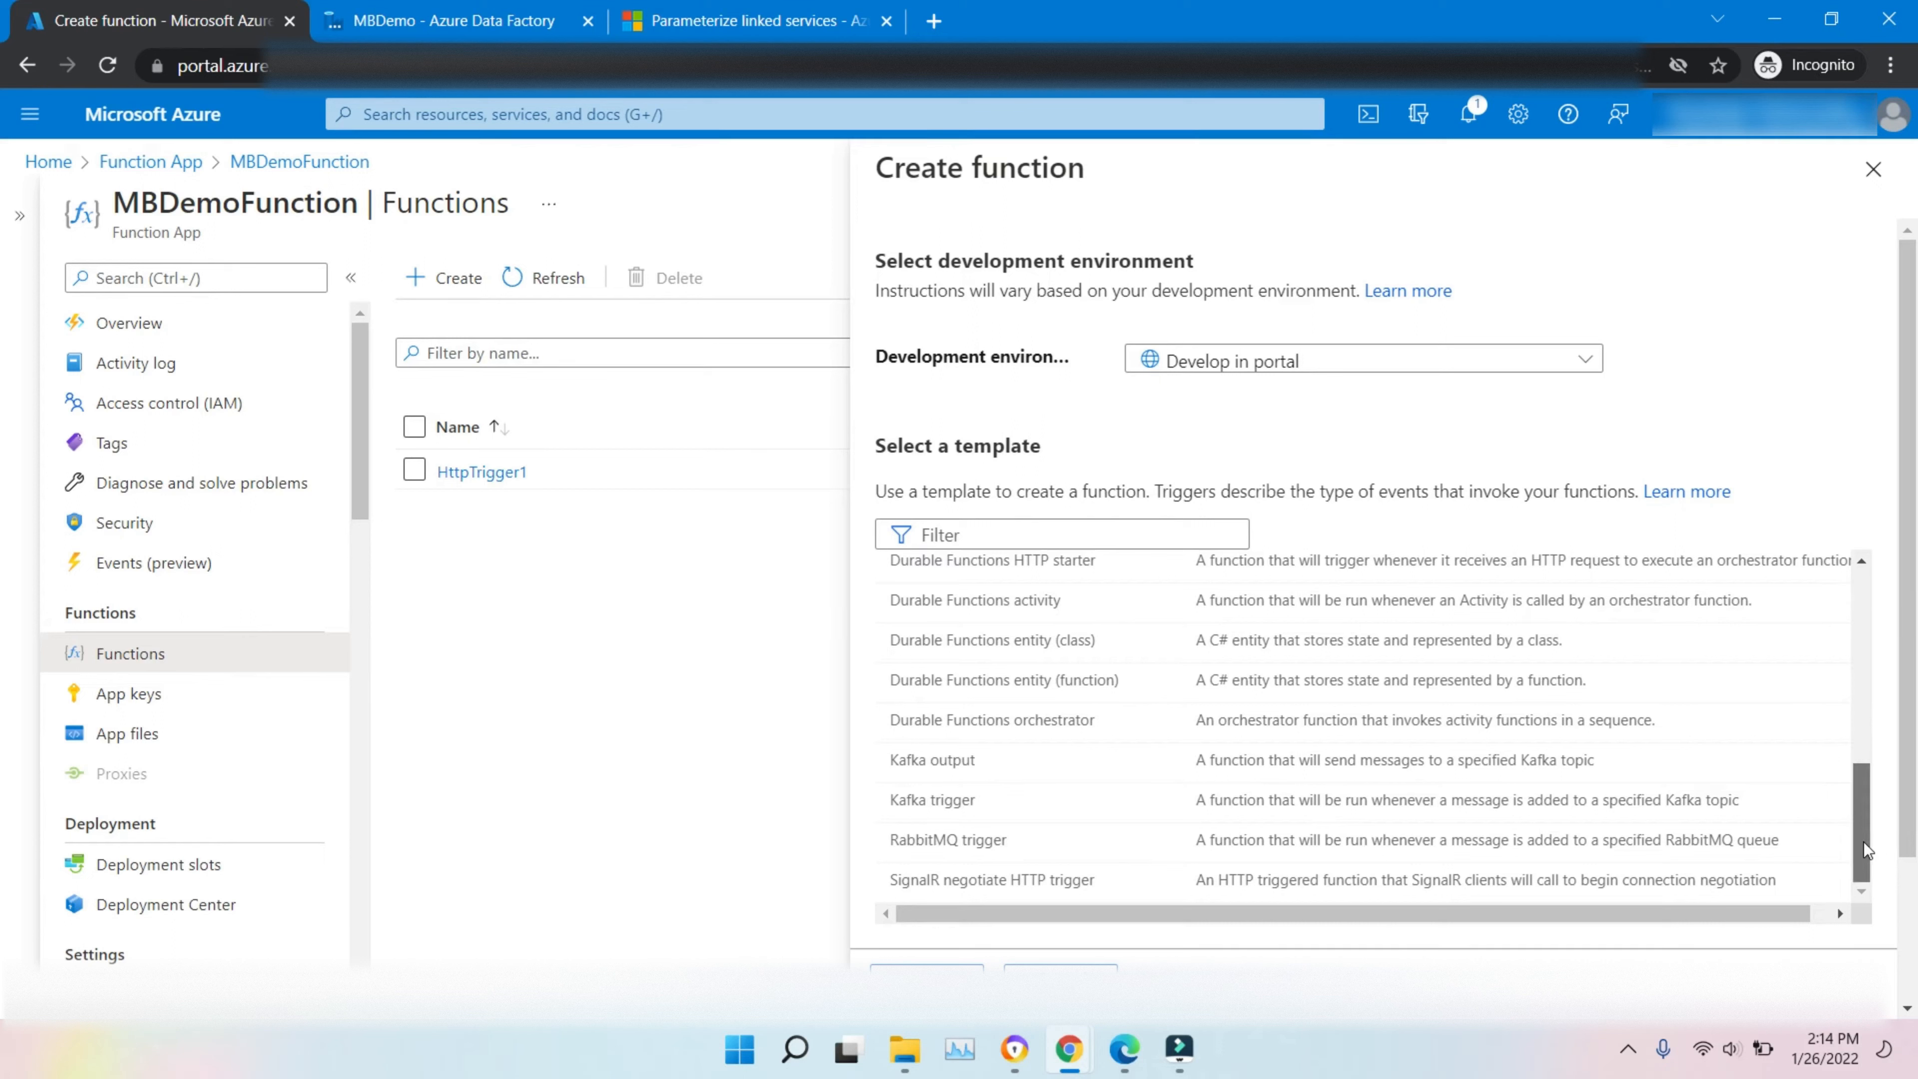
{"action": "left_click_drag", "start_coordinate": [1864, 843], "coordinate": [1805, 527]}
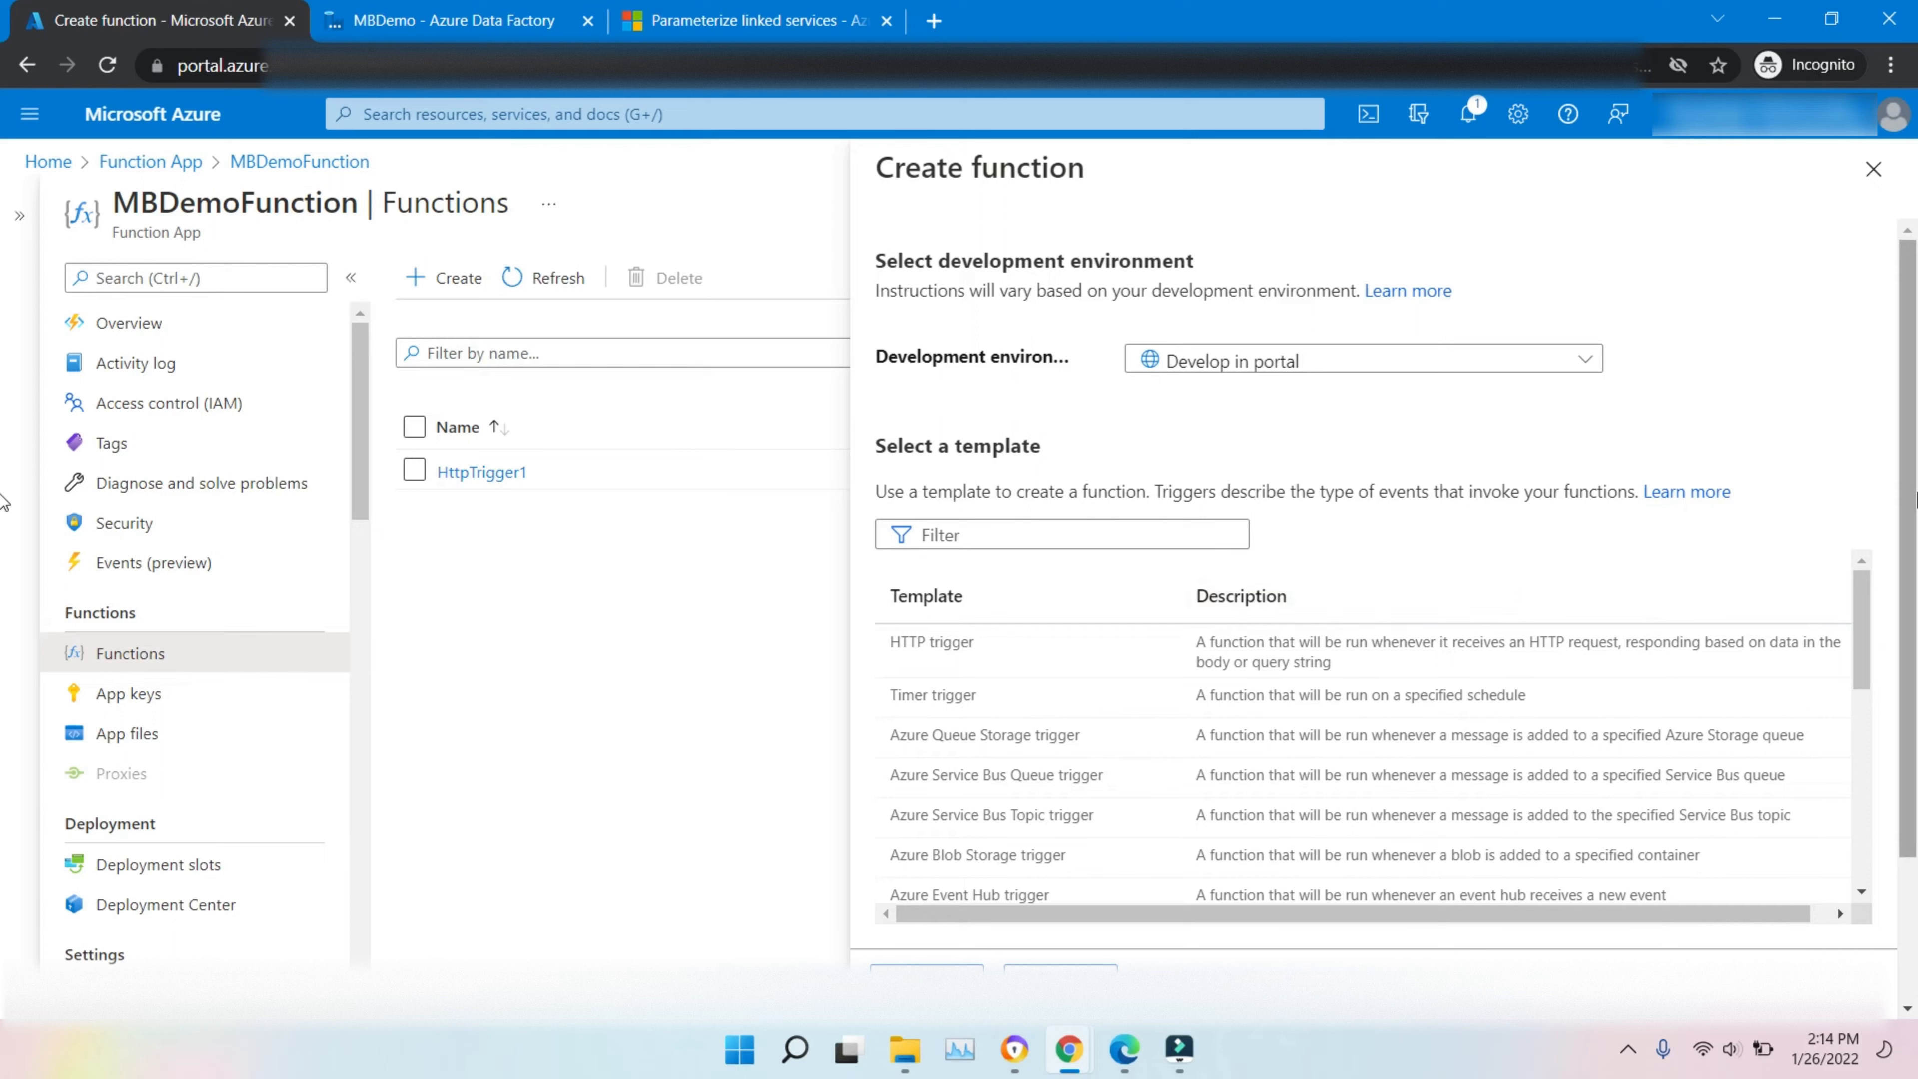
{"action": "scroll", "coordinate": [1915, 822], "scroll_direction": "down", "scroll_amount": 2}
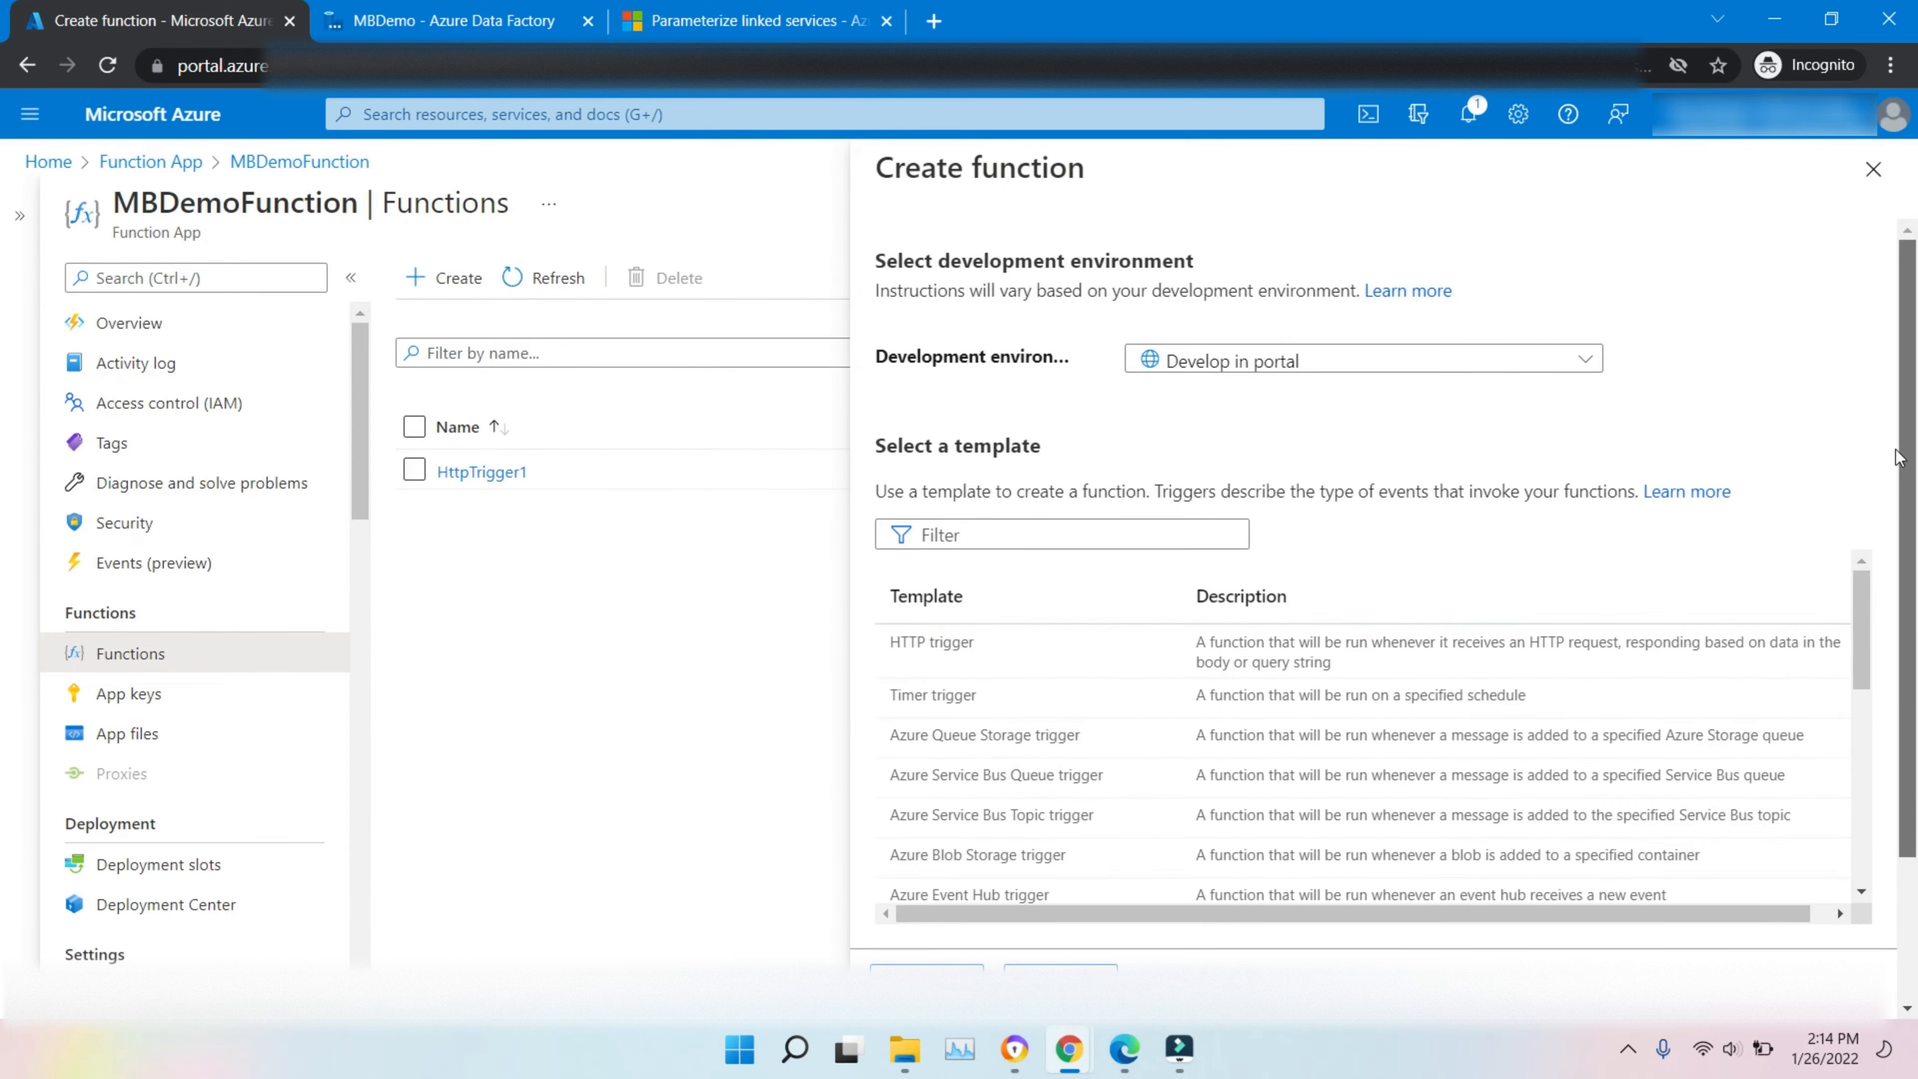
{"action": "scroll", "coordinate": [966, 709], "scroll_direction": "down", "scroll_amount": 3}
{"action": "left_click", "coordinate": [966, 709]}
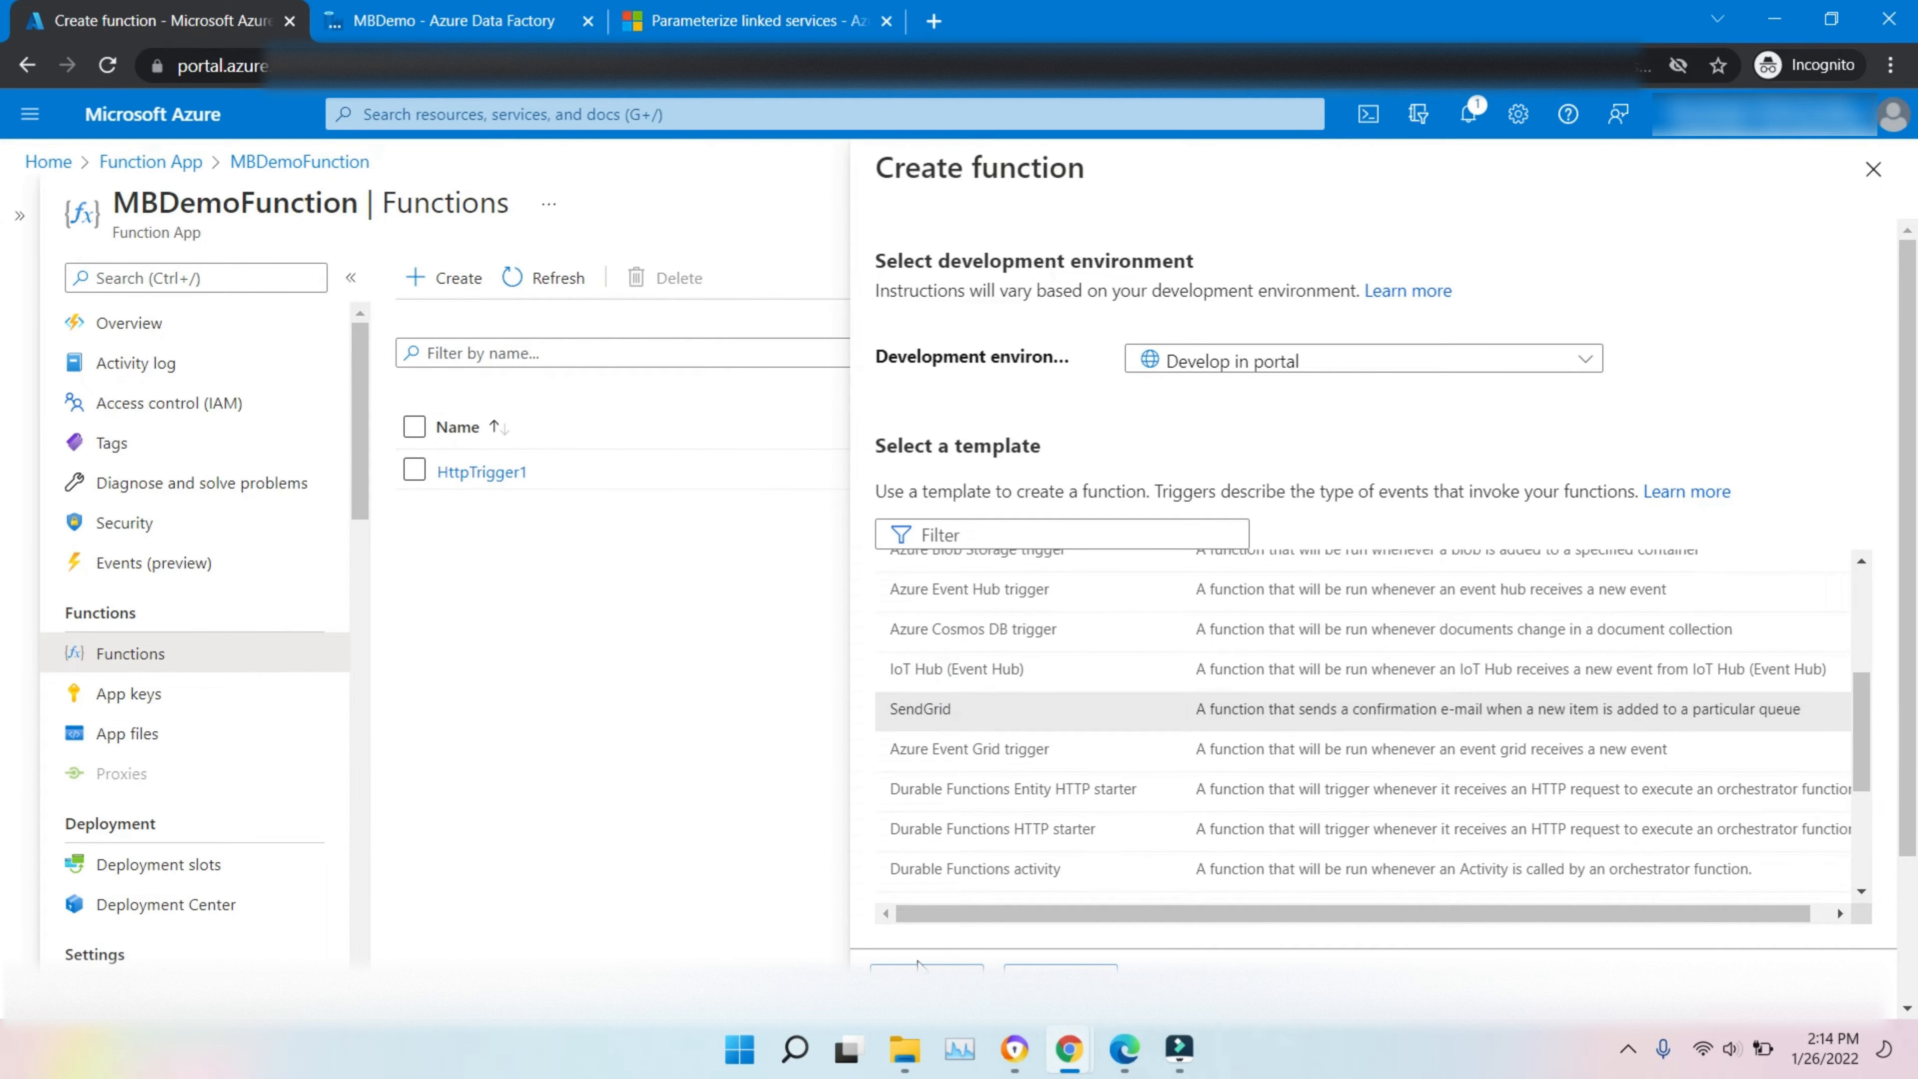
{"action": "left_click", "coordinate": [927, 972]}
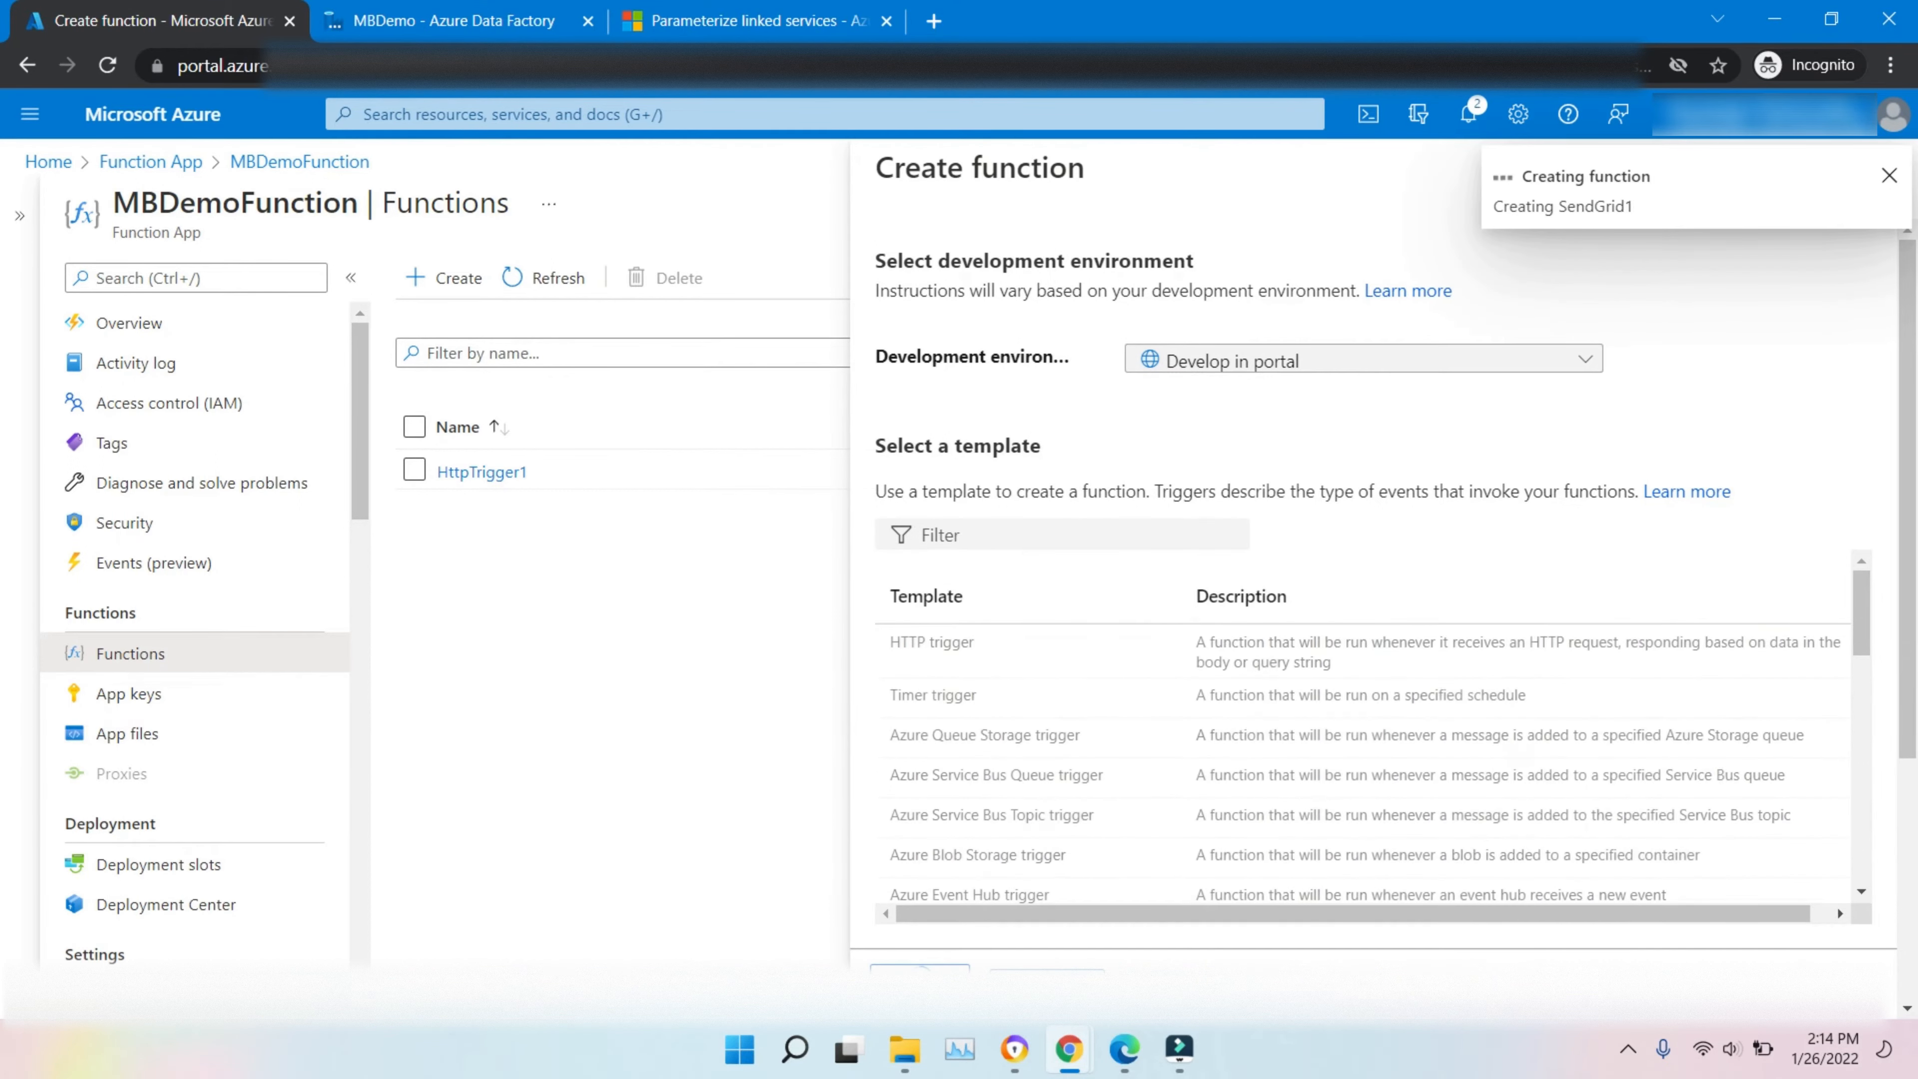
- Open the SendGrid function's code and read run.csx from the configuration comments through the Order class
{"action": "left_click", "coordinate": [88, 430]}
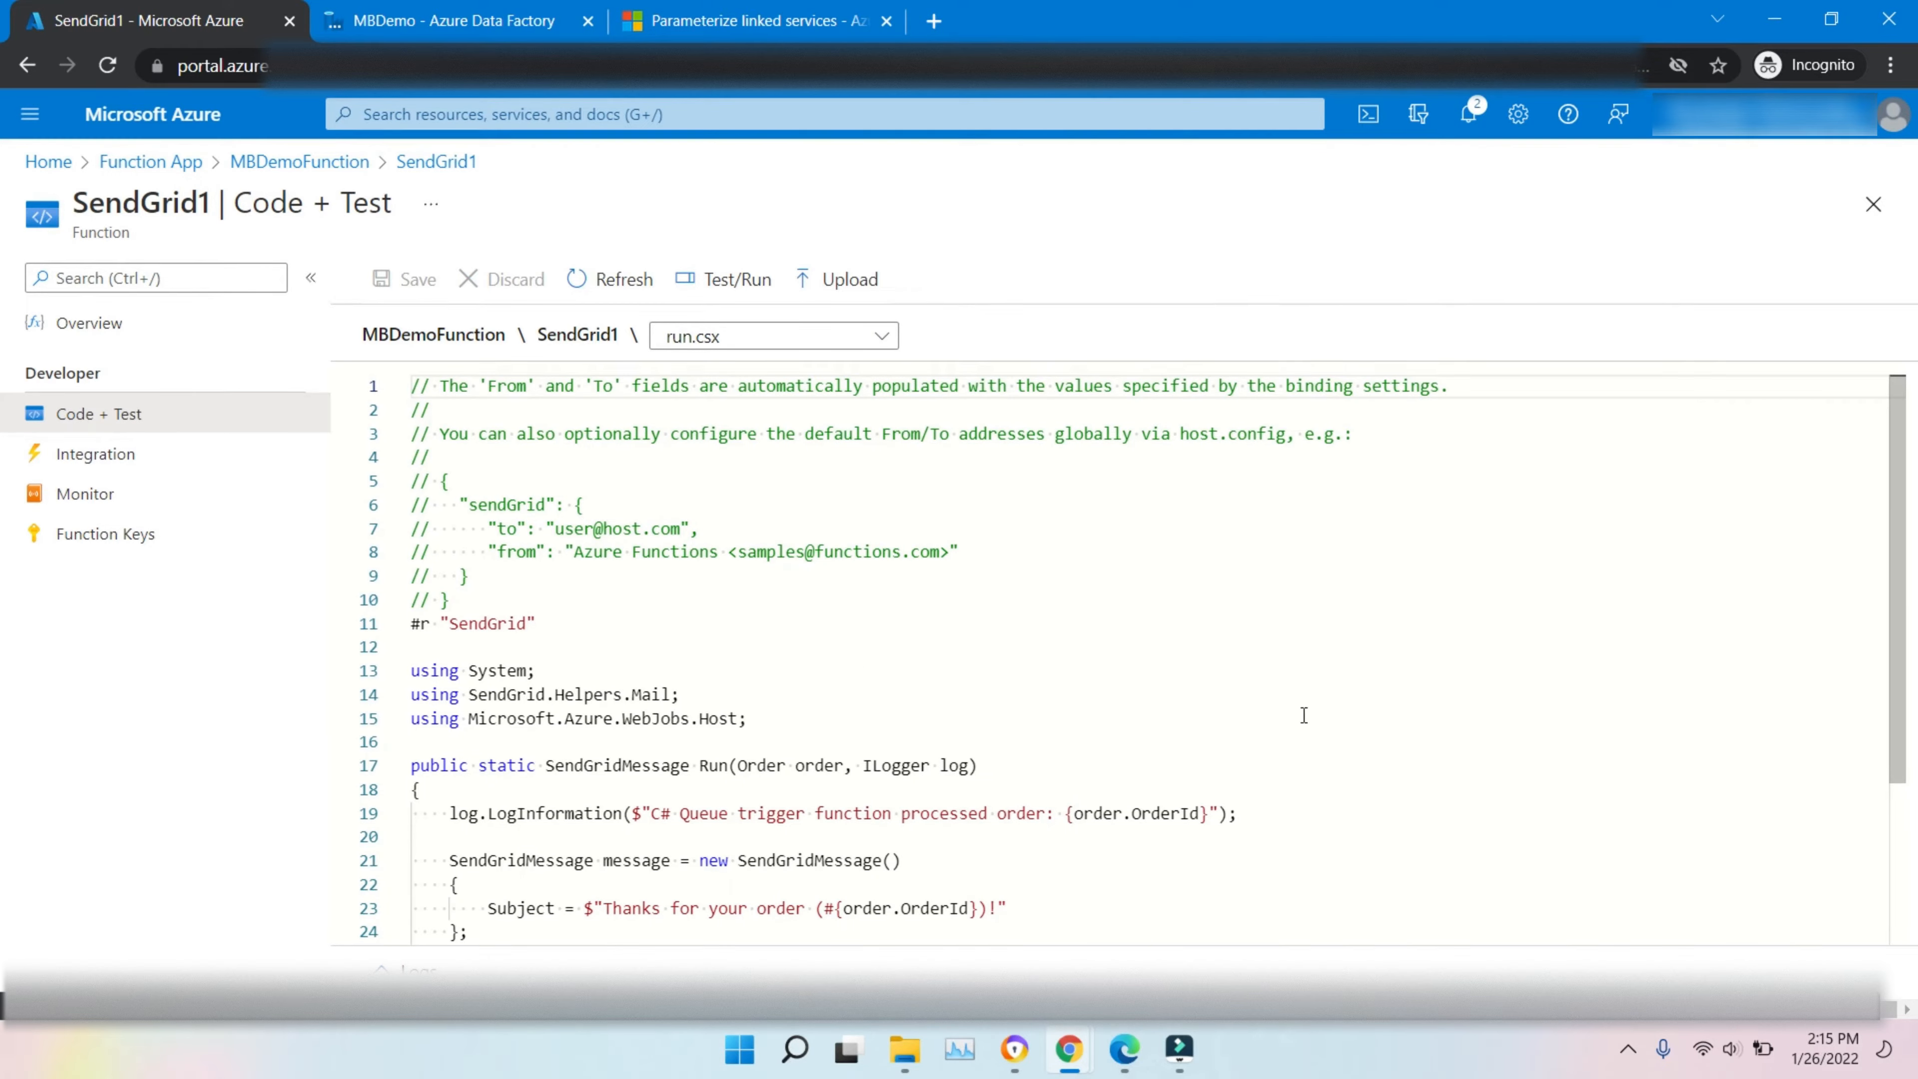
{"action": "scroll", "coordinate": [1902, 876], "scroll_direction": "down", "scroll_amount": 4}
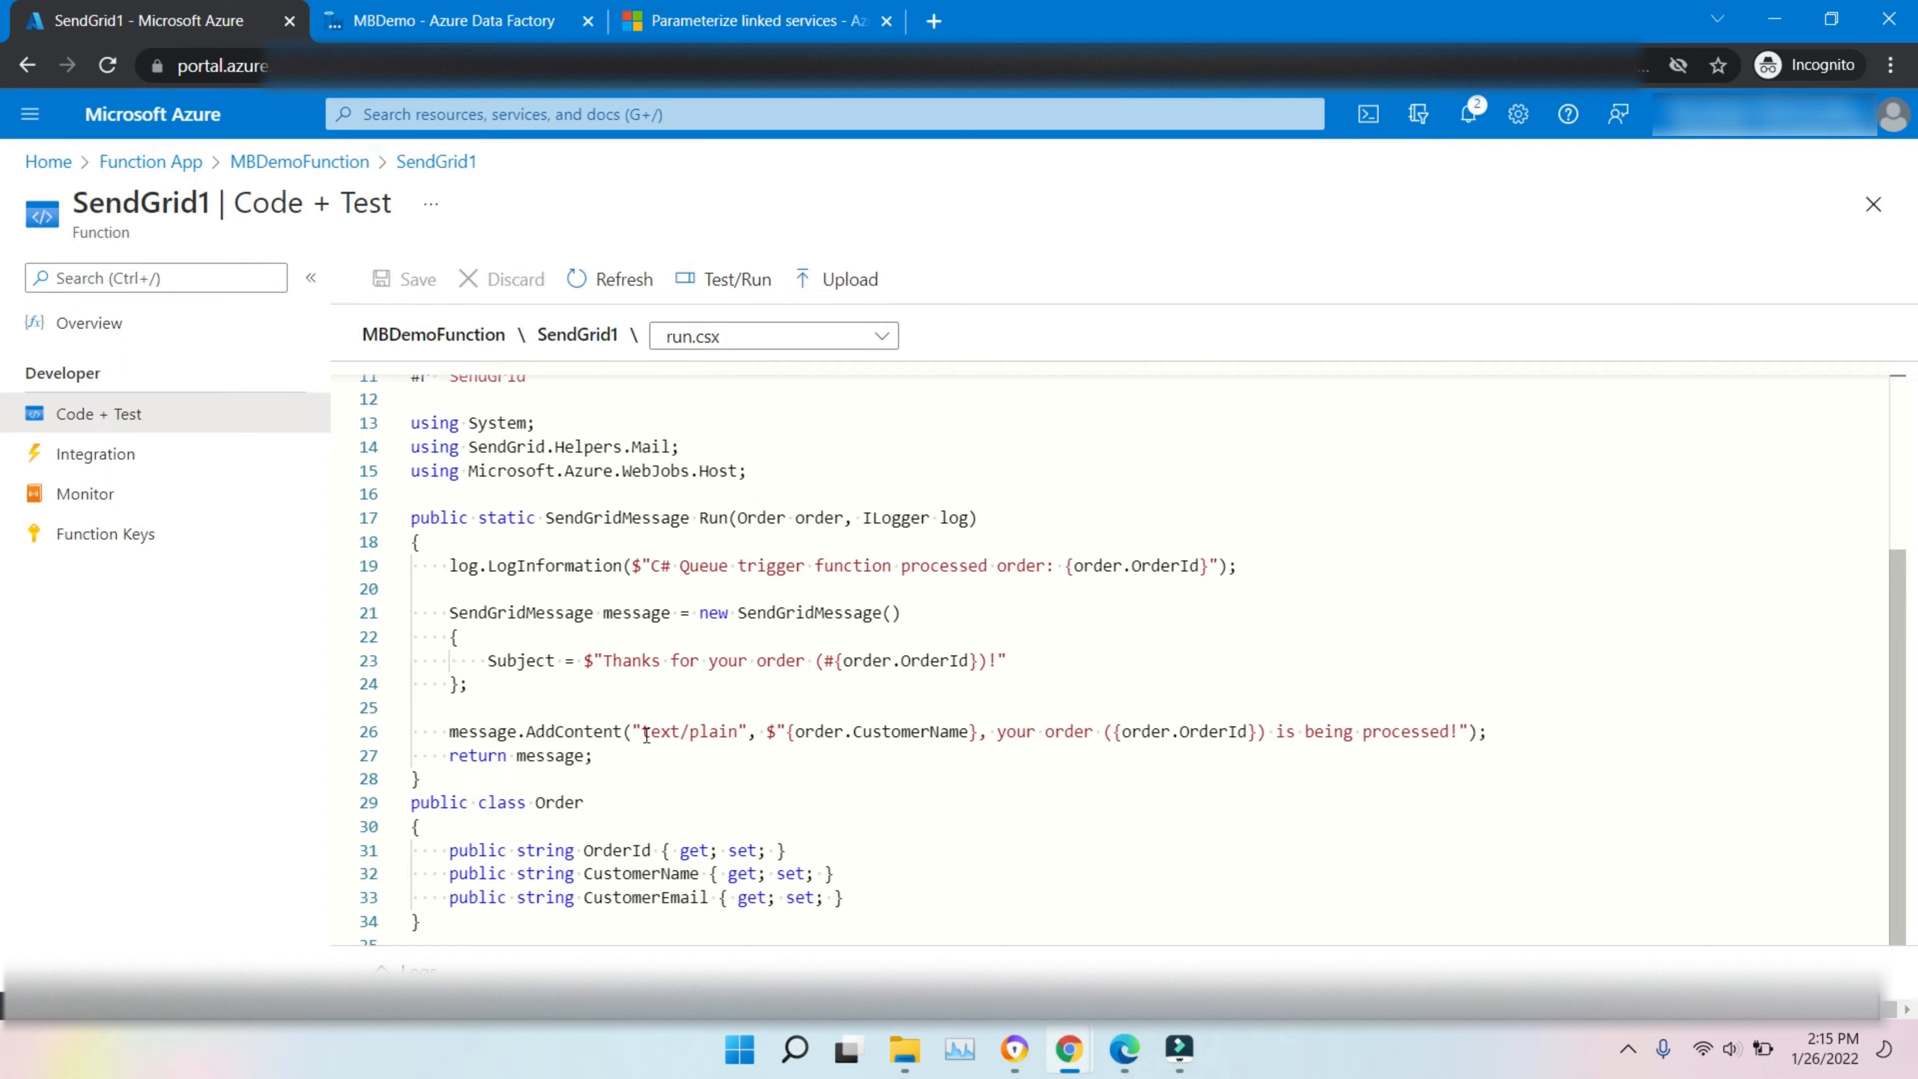
{"action": "left_click", "coordinate": [521, 814]}
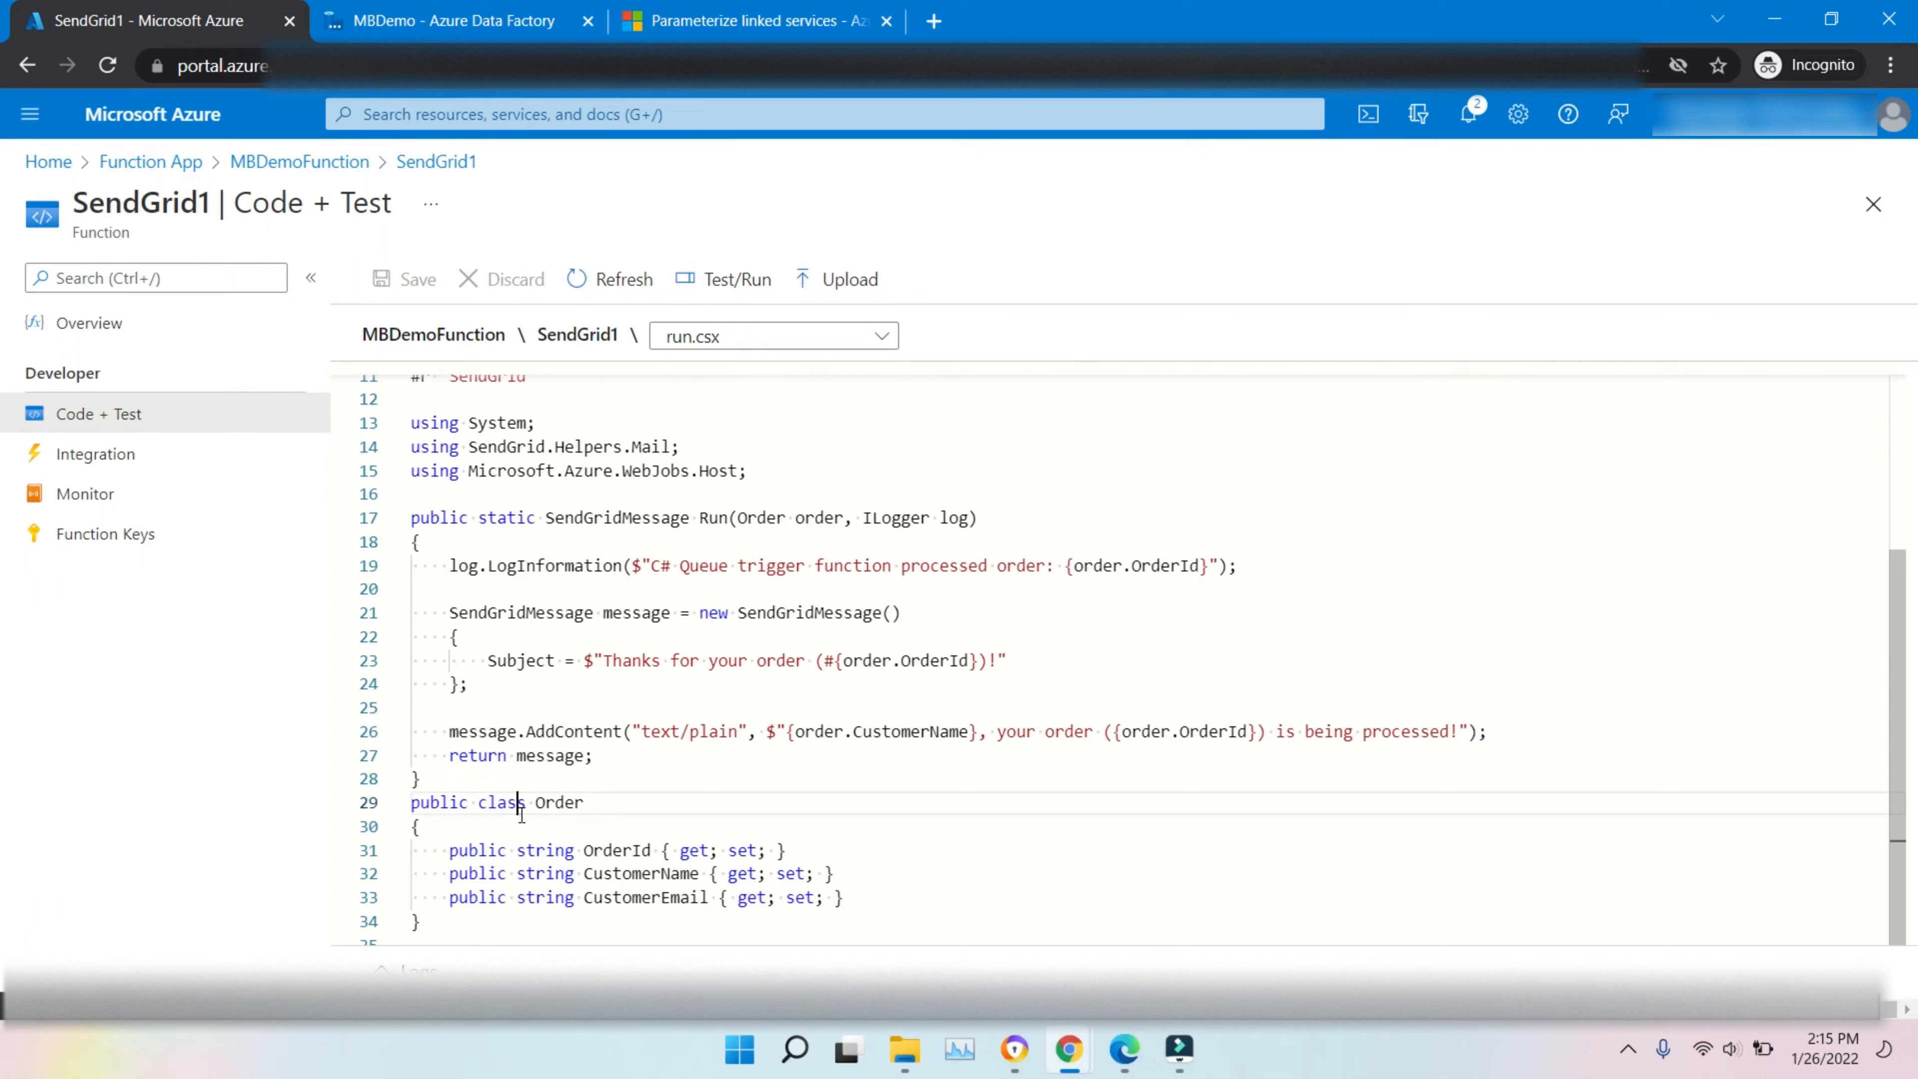
{"action": "key", "text": "ctrl+End"}
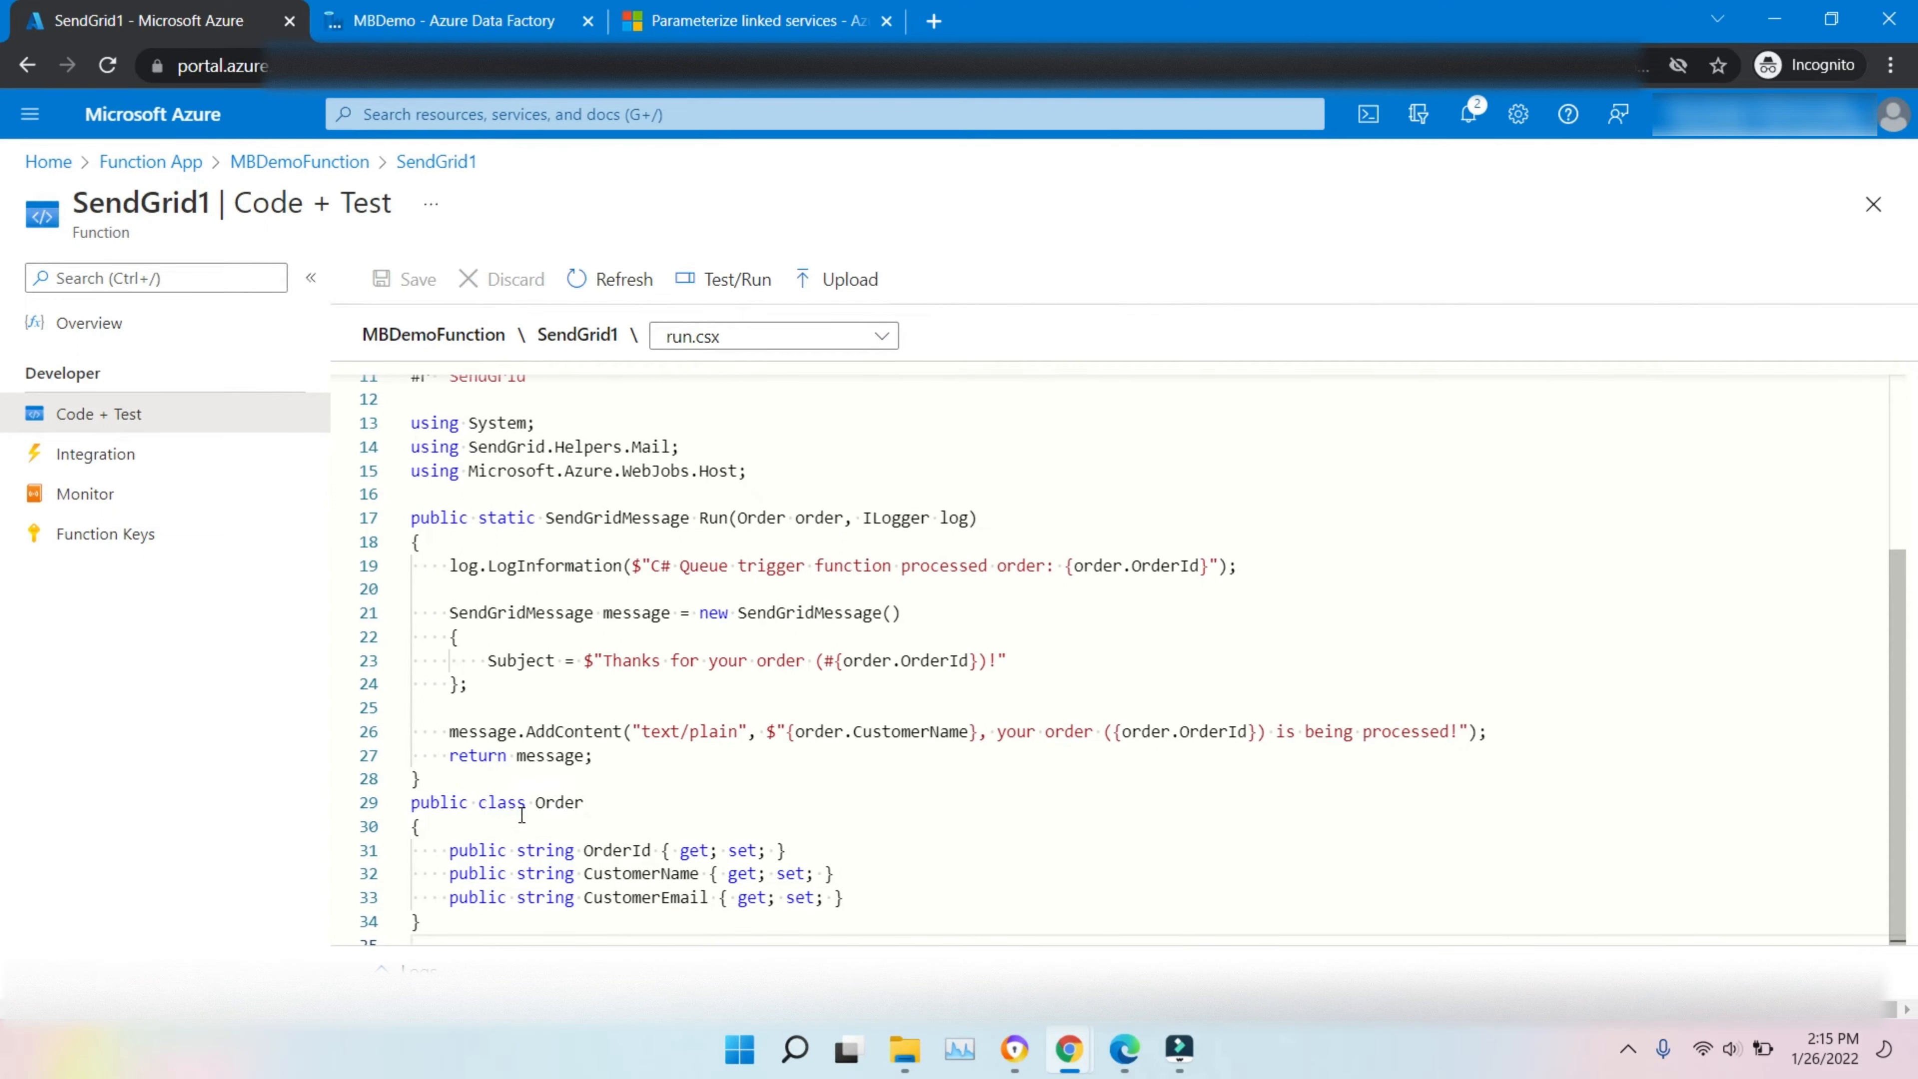
{"action": "key", "text": "Left"}
{"action": "key", "text": "Up"}
{"action": "key", "text": "Up"}
{"action": "key", "text": "Up"}
{"action": "key", "text": "Up"}
{"action": "key", "text": "Up"}
{"action": "key", "text": "Up"}
{"action": "key", "text": "Up"}
{"action": "key", "text": "Up"}
{"action": "key", "text": "Up"}
{"action": "key", "text": "Up"}
{"action": "key", "text": "Up"}
{"action": "key", "text": "Up"}
{"action": "key", "text": "Up"}
{"action": "key", "text": "Up"}
{"action": "key", "text": "Up"}
{"action": "key", "text": "Up"}
{"action": "key", "text": "Up"}
{"action": "key", "text": "Up"}
{"action": "key", "text": "Up"}
{"action": "key", "text": "Up"}
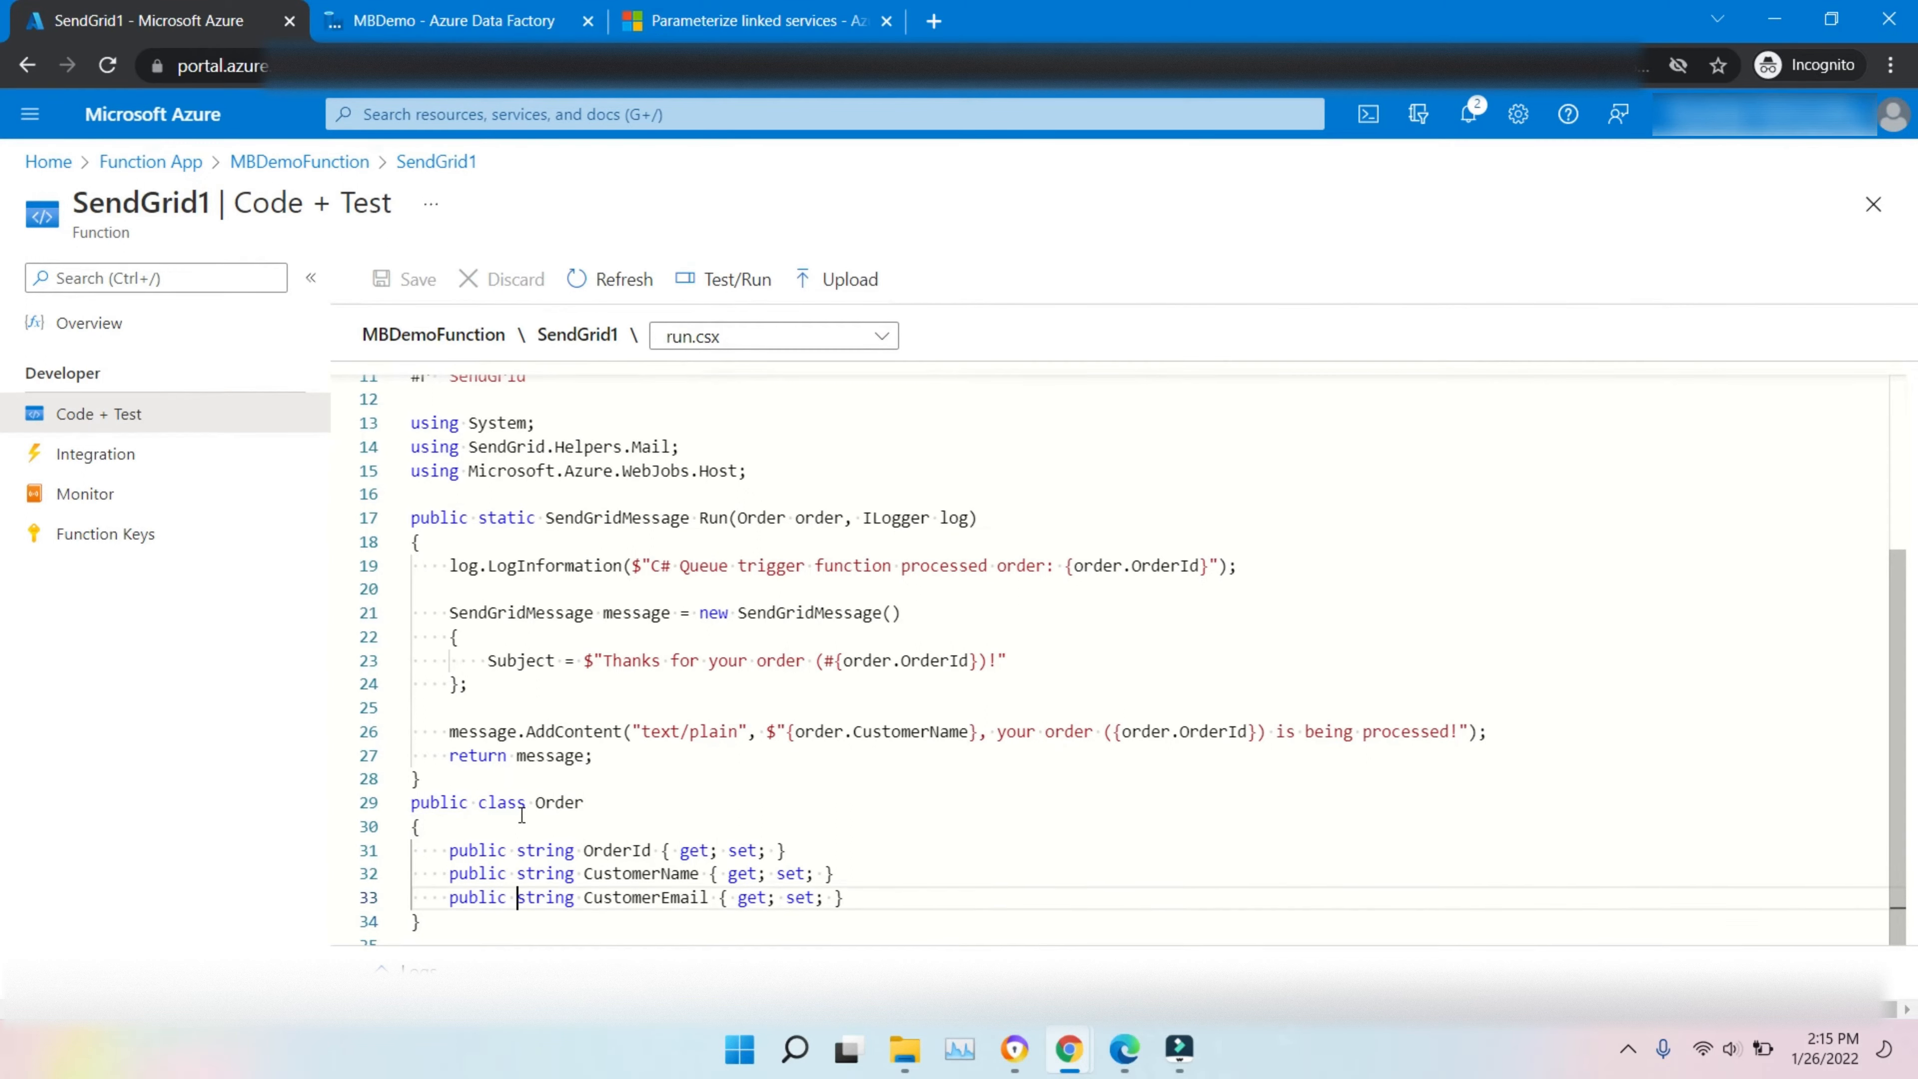
{"action": "key", "text": "Up"}
{"action": "key", "text": "Up"}
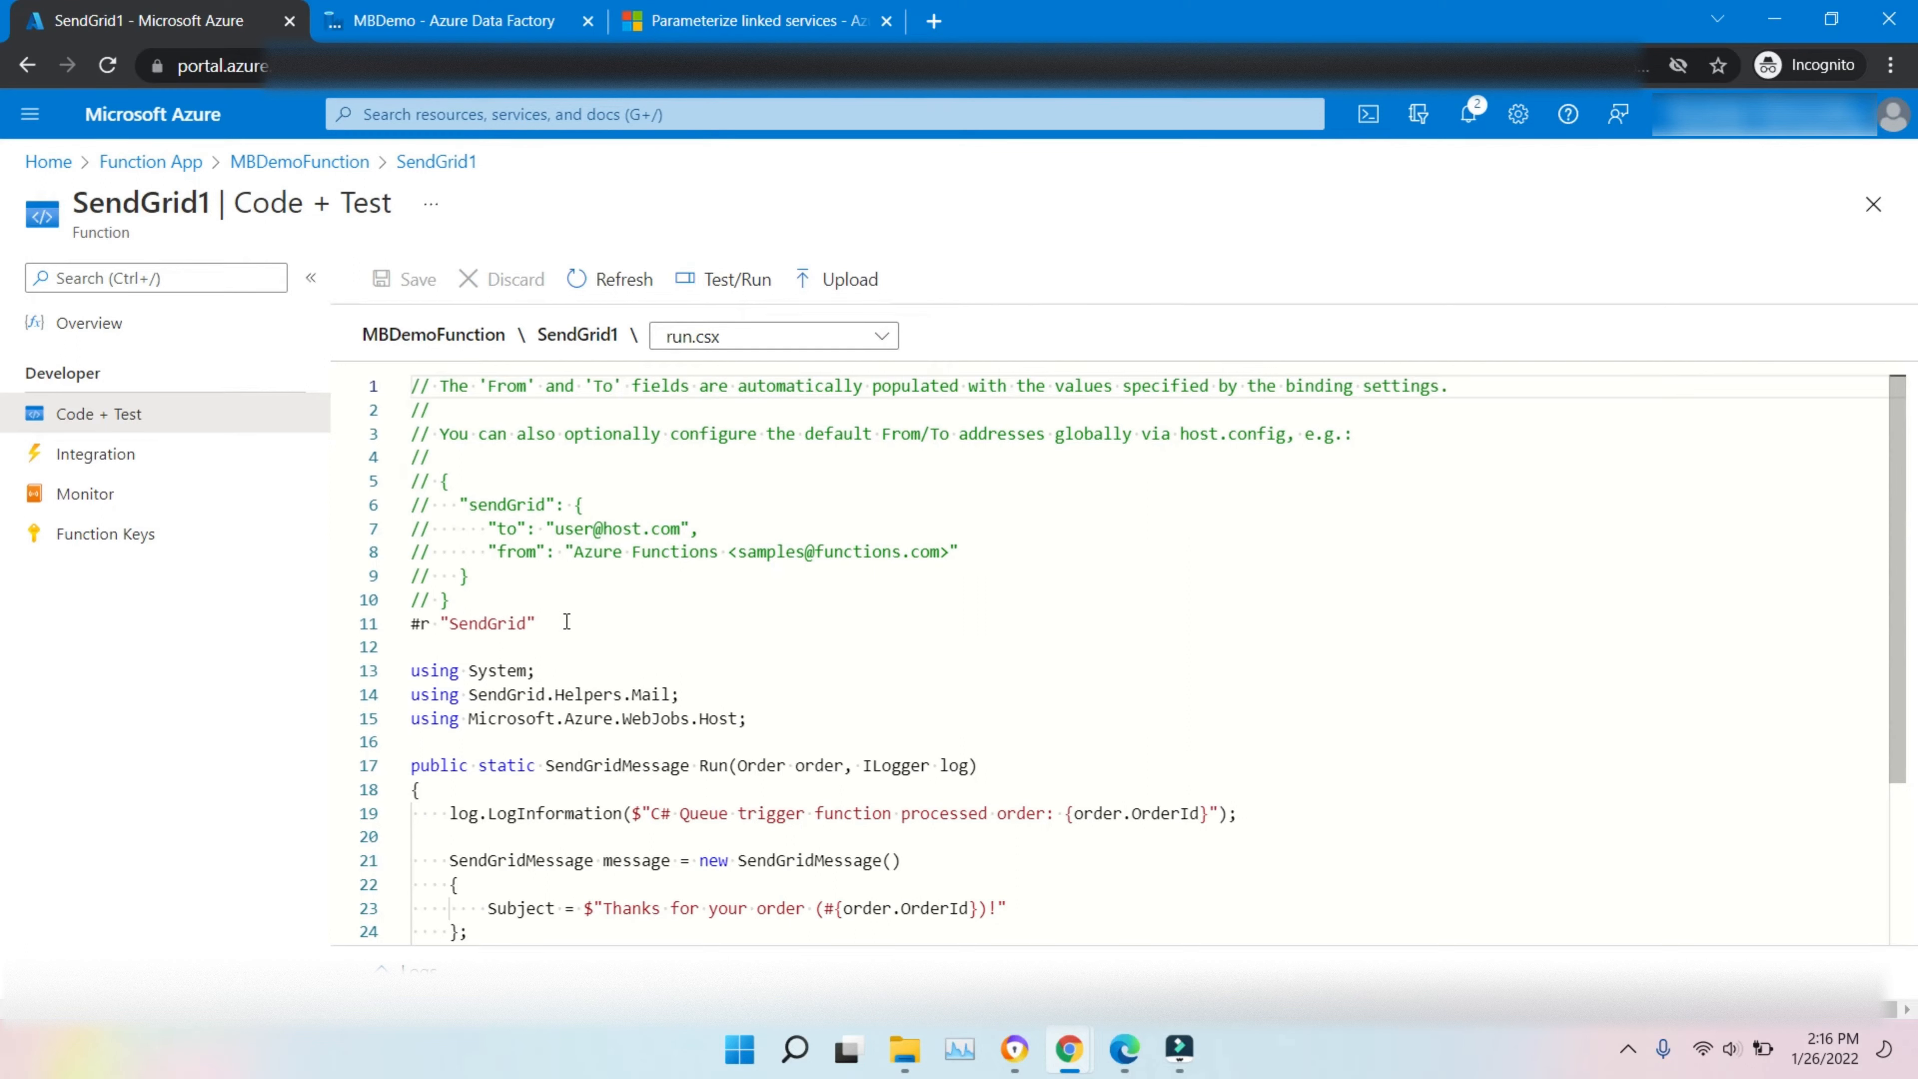
{"action": "left_click", "coordinate": [565, 601]}
{"action": "left_click", "coordinate": [577, 580]}
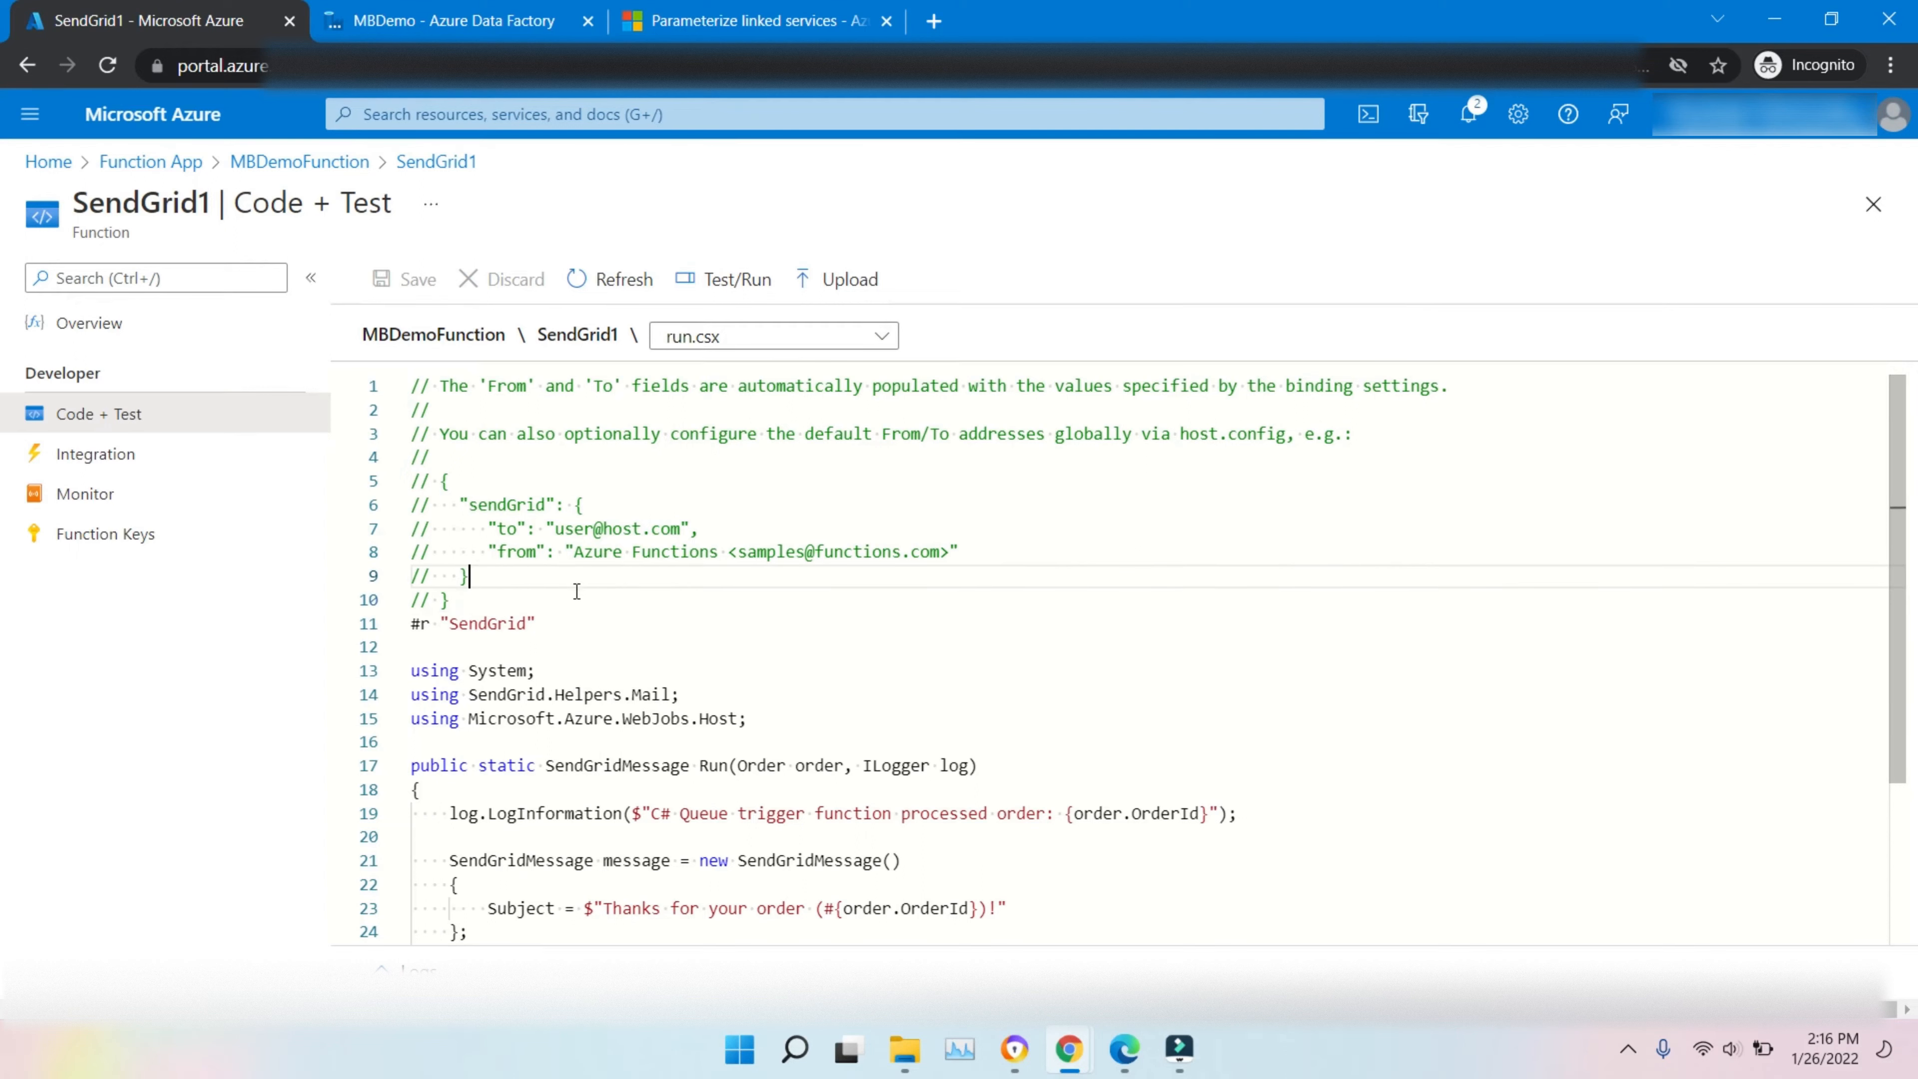
{"action": "left_click", "coordinate": [576, 591]}
{"action": "key", "text": "Down"}
{"action": "key", "text": "Down"}
{"action": "key", "text": "Down"}
{"action": "key", "text": "Down"}
{"action": "key", "text": "Down"}
{"action": "key", "text": "Down"}
{"action": "key", "text": "Down"}
{"action": "key", "text": "Down"}
{"action": "key", "text": "Down"}
{"action": "key", "text": "Down"}
{"action": "key", "text": "Down"}
{"action": "key", "text": "Down"}
{"action": "key", "text": "Down"}
{"action": "key", "text": "Down"}
{"action": "key", "text": "Down"}
{"action": "key", "text": "Down"}
{"action": "key", "text": "Down"}
{"action": "key", "text": "Down"}
{"action": "key", "text": "Down"}
{"action": "key", "text": "Down"}
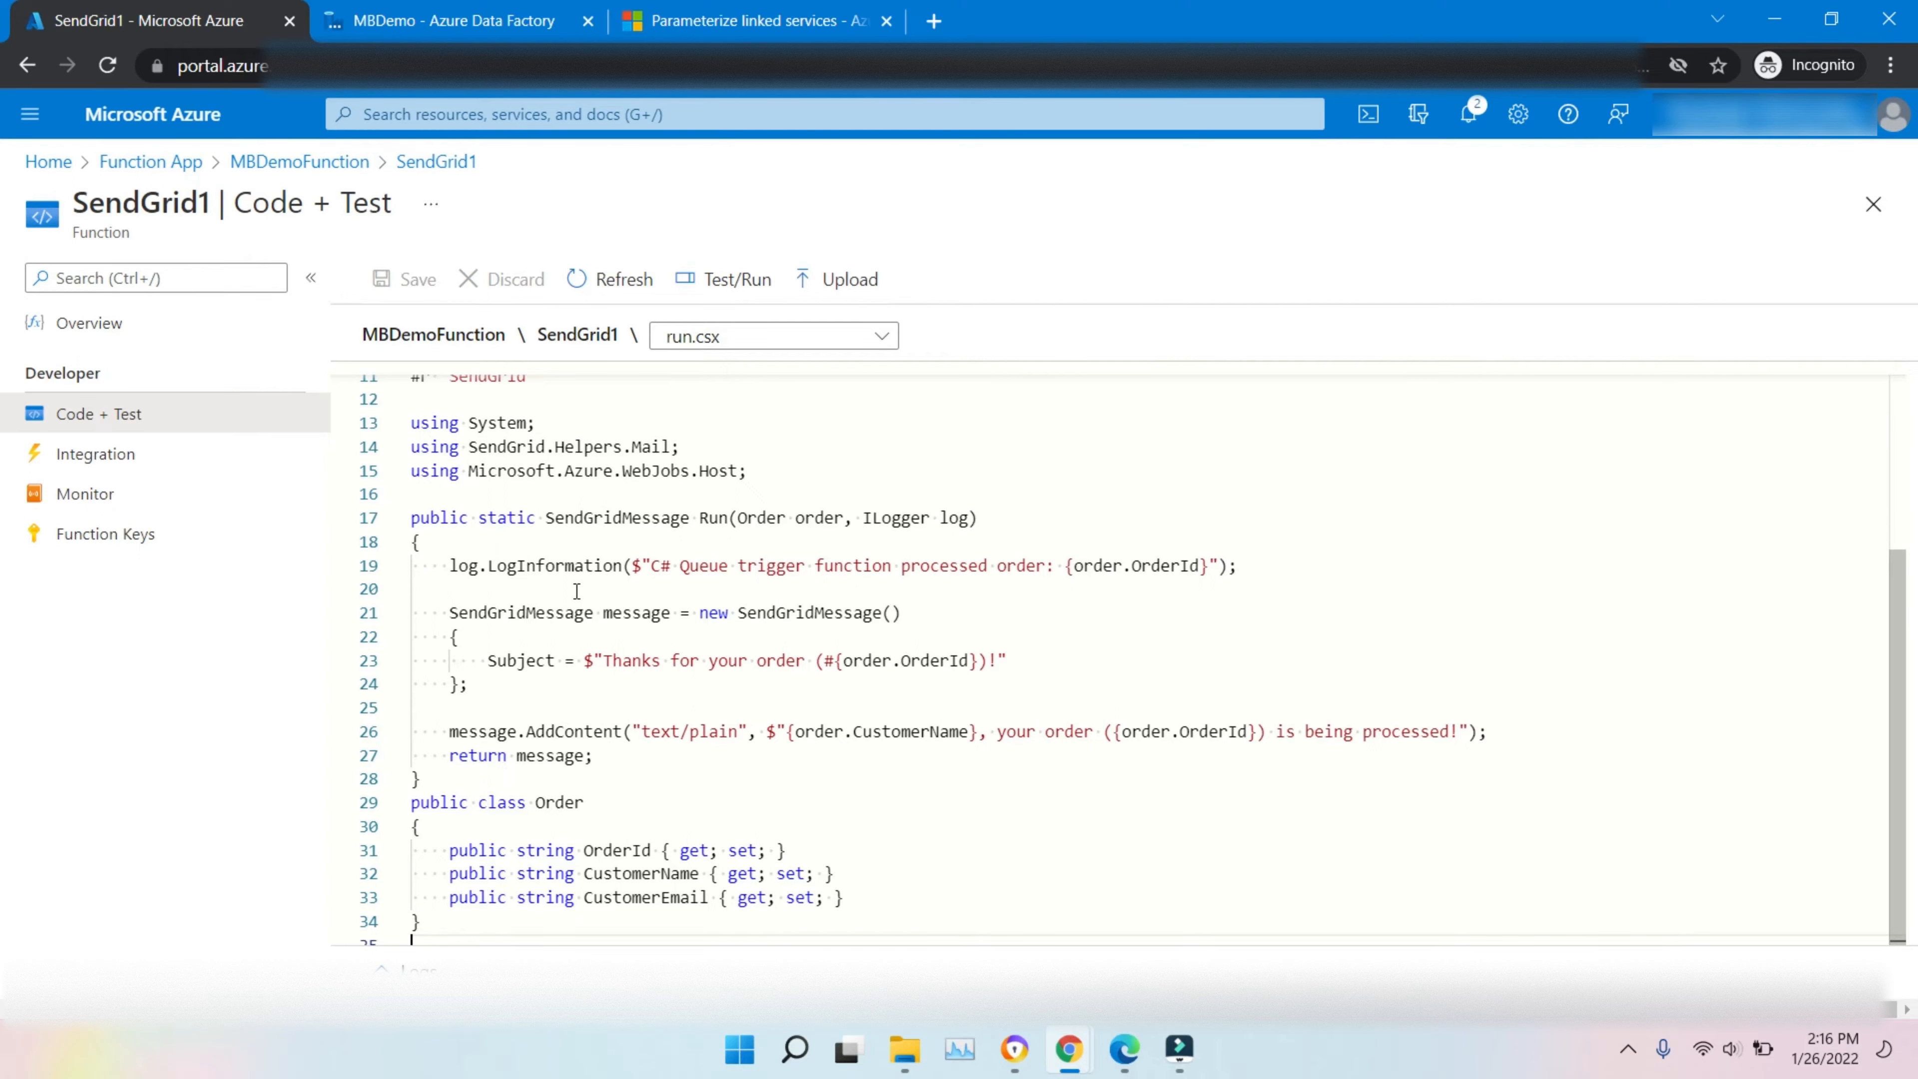
- Go back to the Function App list and start a new function app named AaarDemo with the Python runtime stack, version 3.9
{"action": "left_click", "coordinate": [64, 160]}
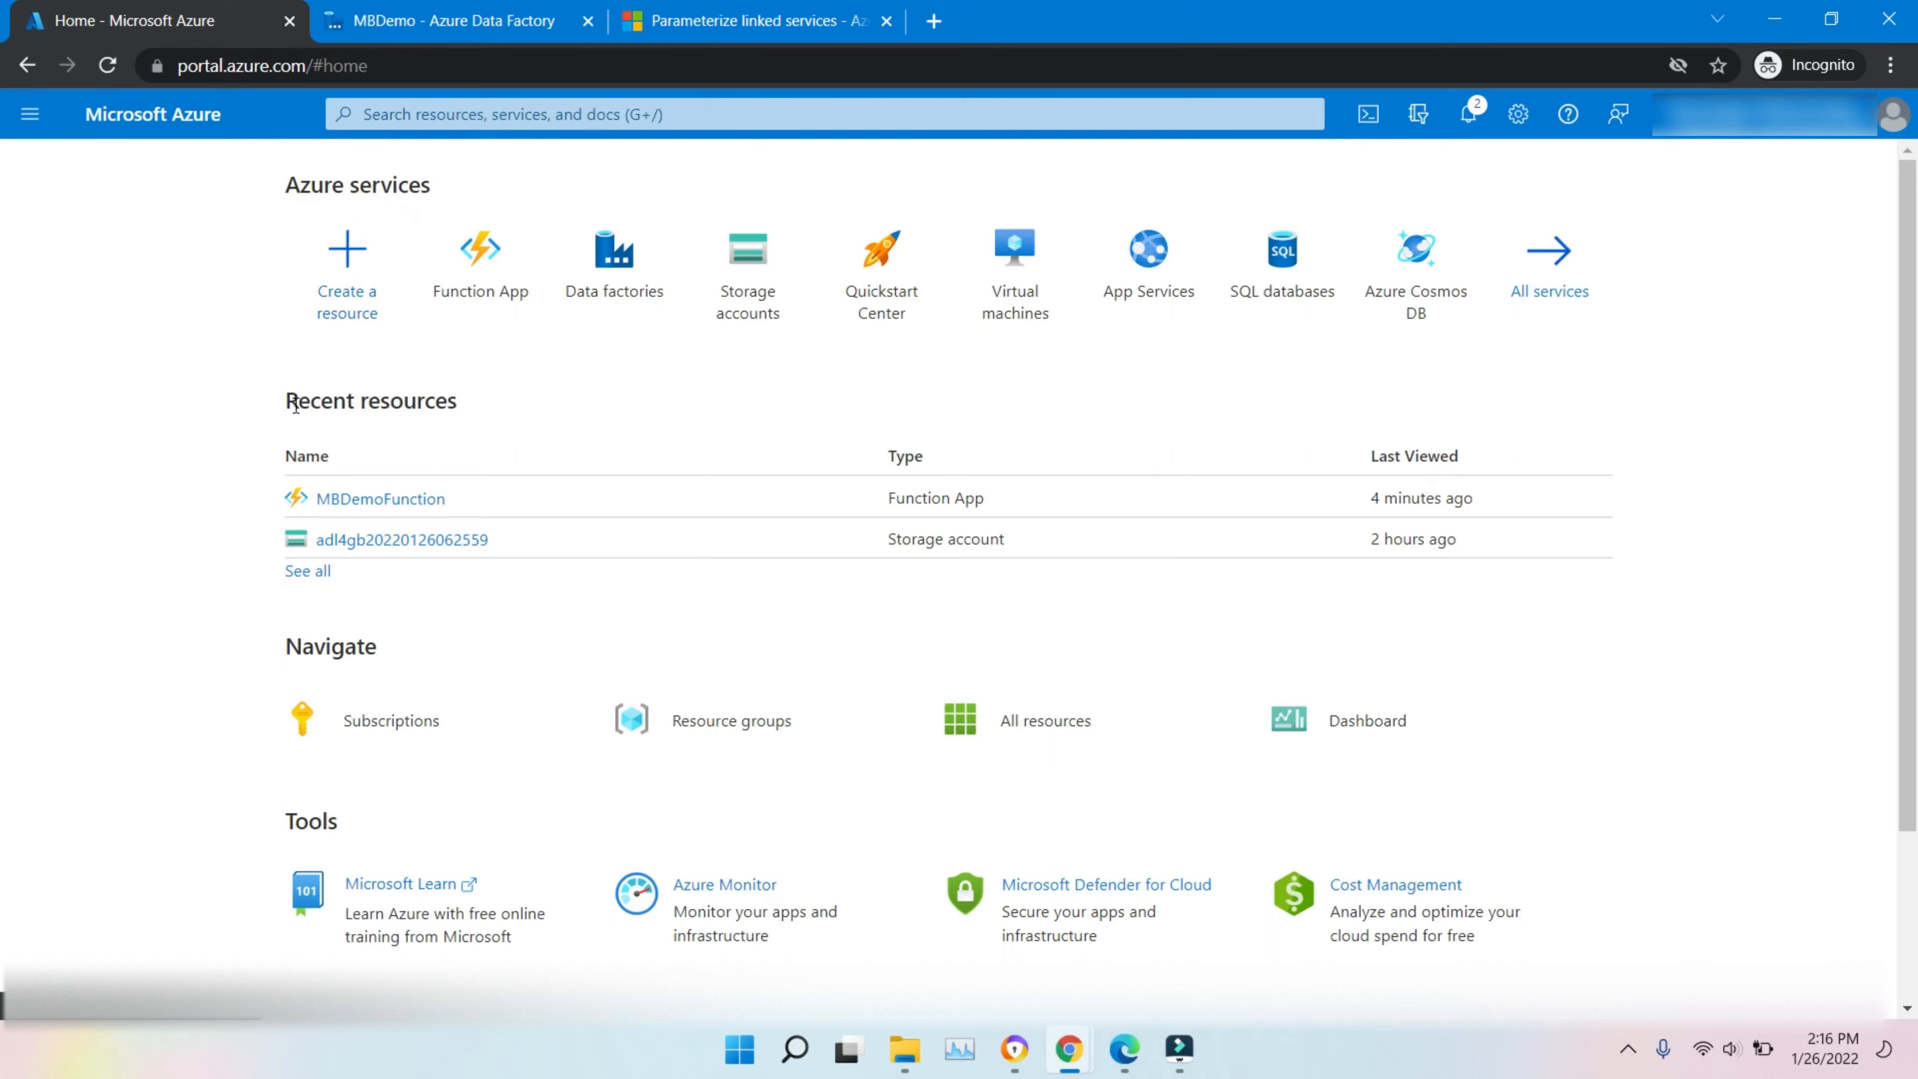
{"action": "left_click", "coordinate": [472, 264]}
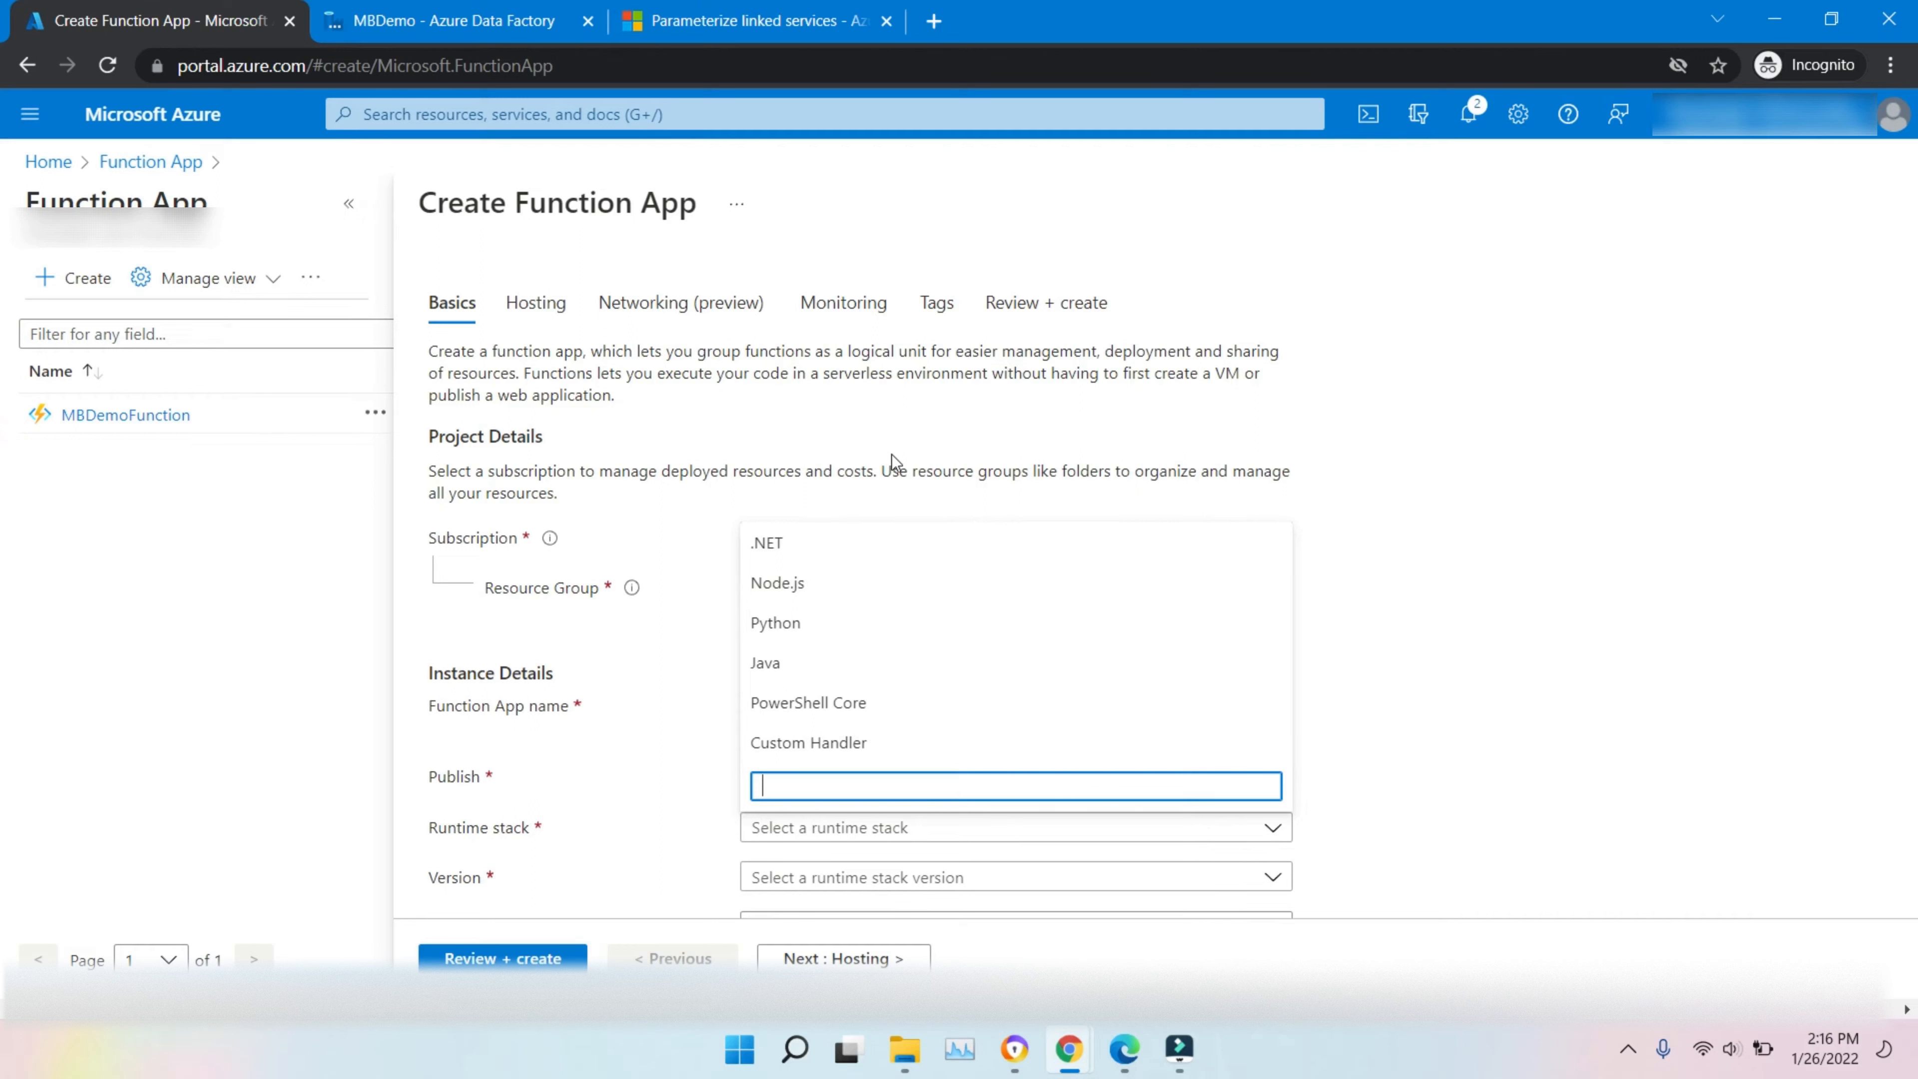
{"action": "left_click", "coordinate": [873, 621]}
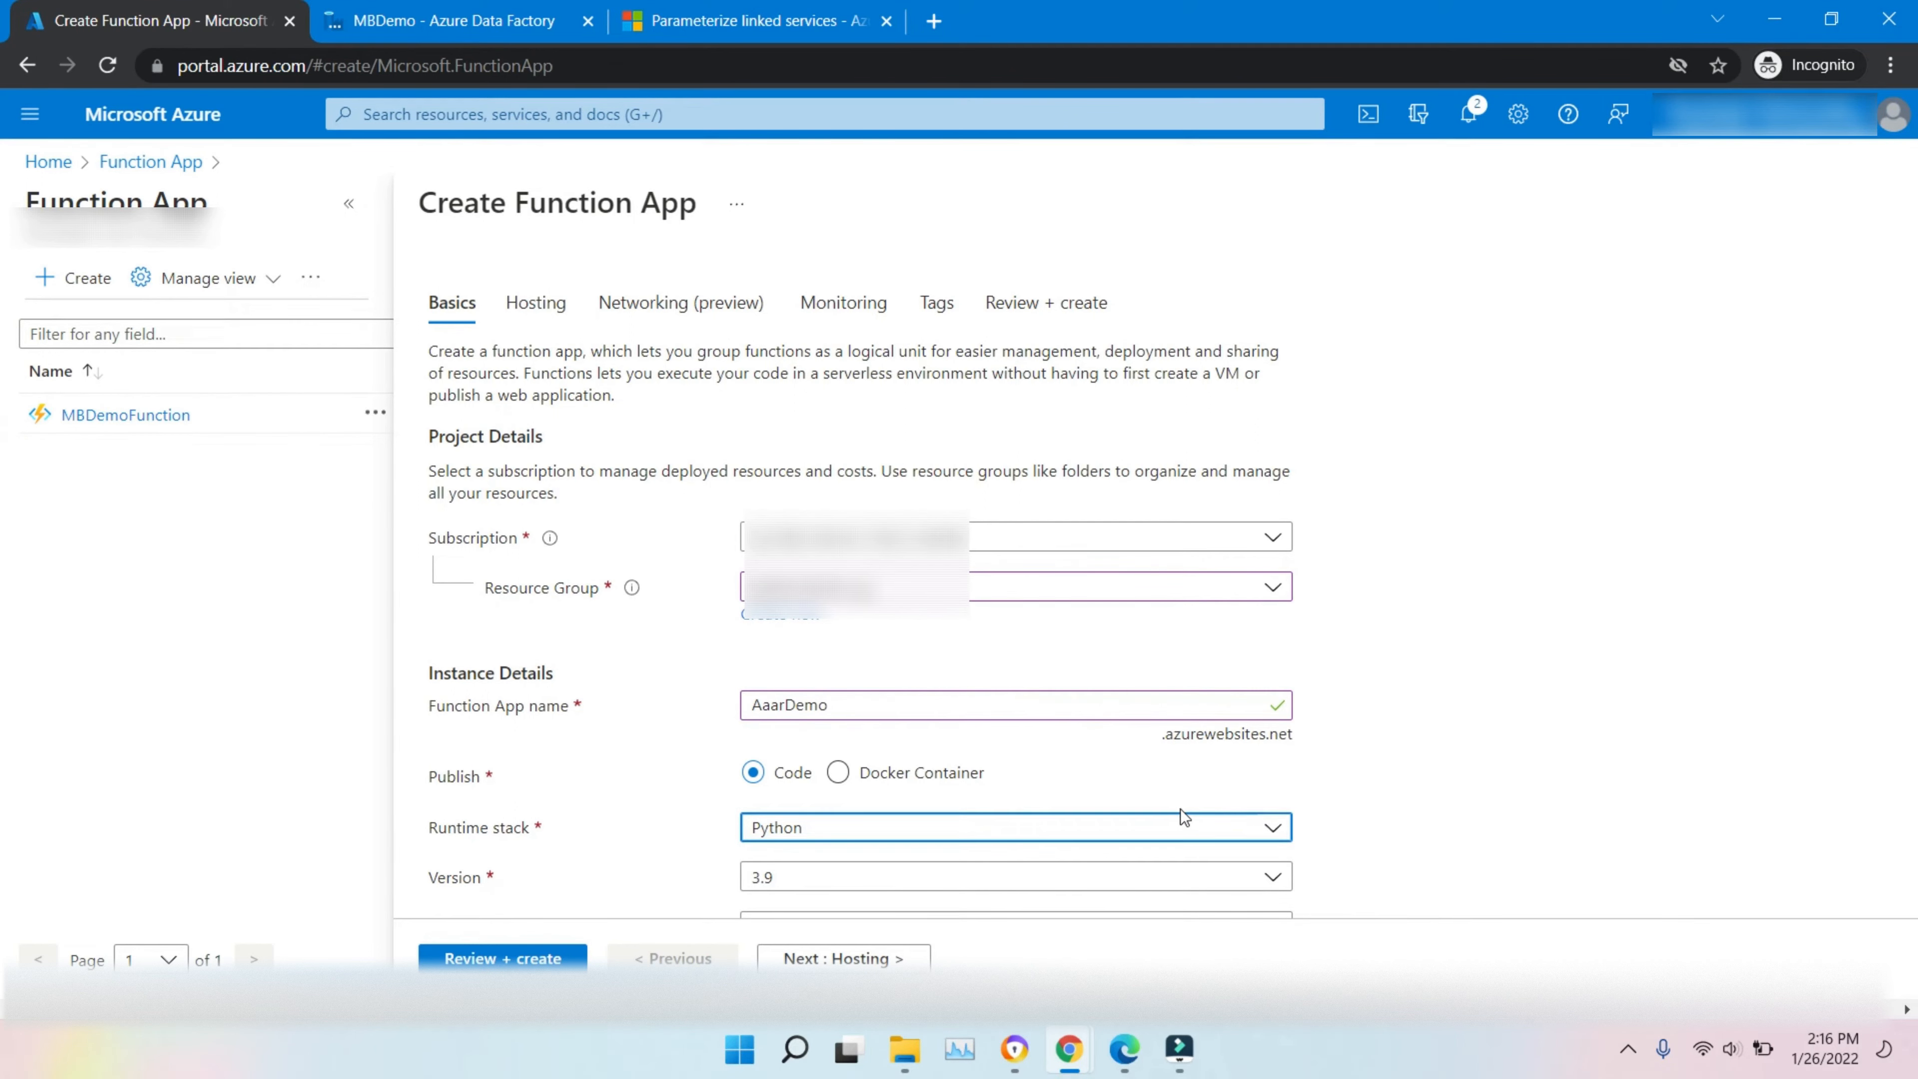
{"action": "left_click", "coordinate": [1189, 875]}
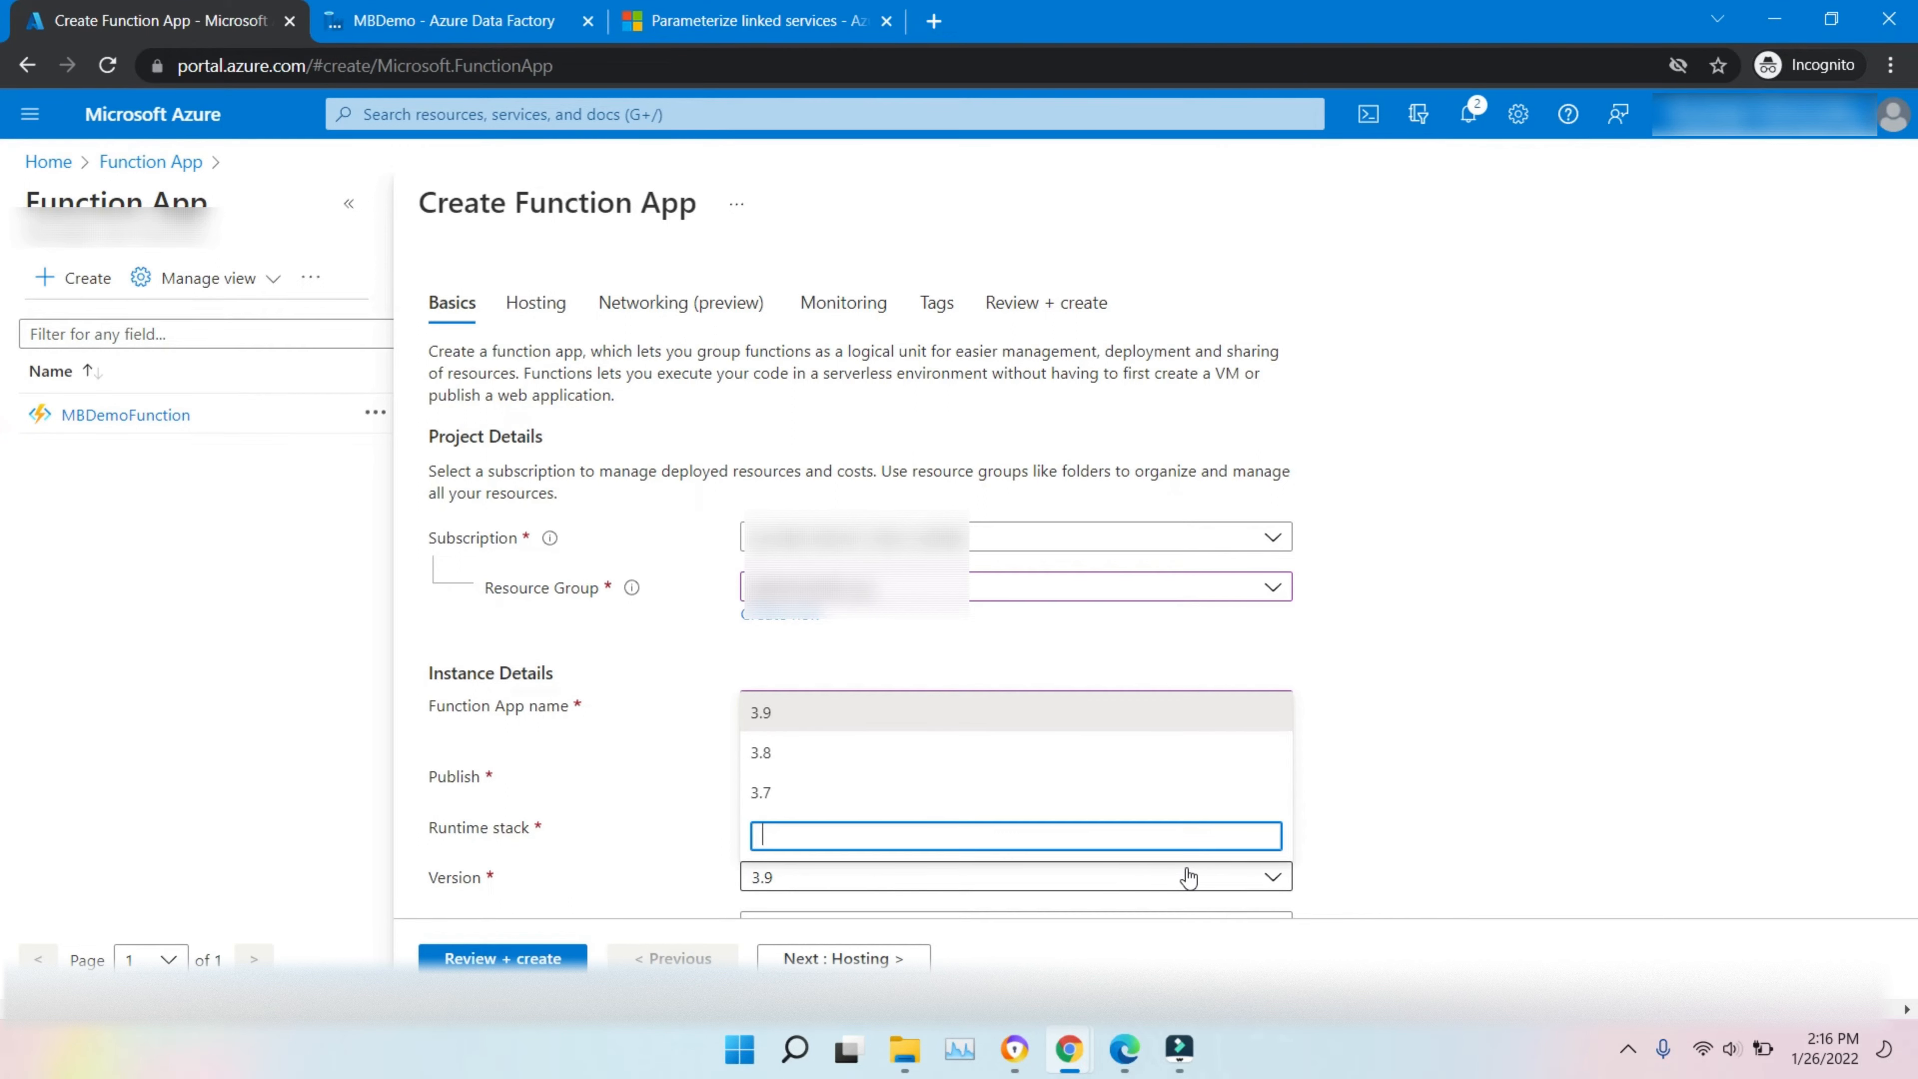
{"action": "left_click", "coordinate": [1189, 875]}
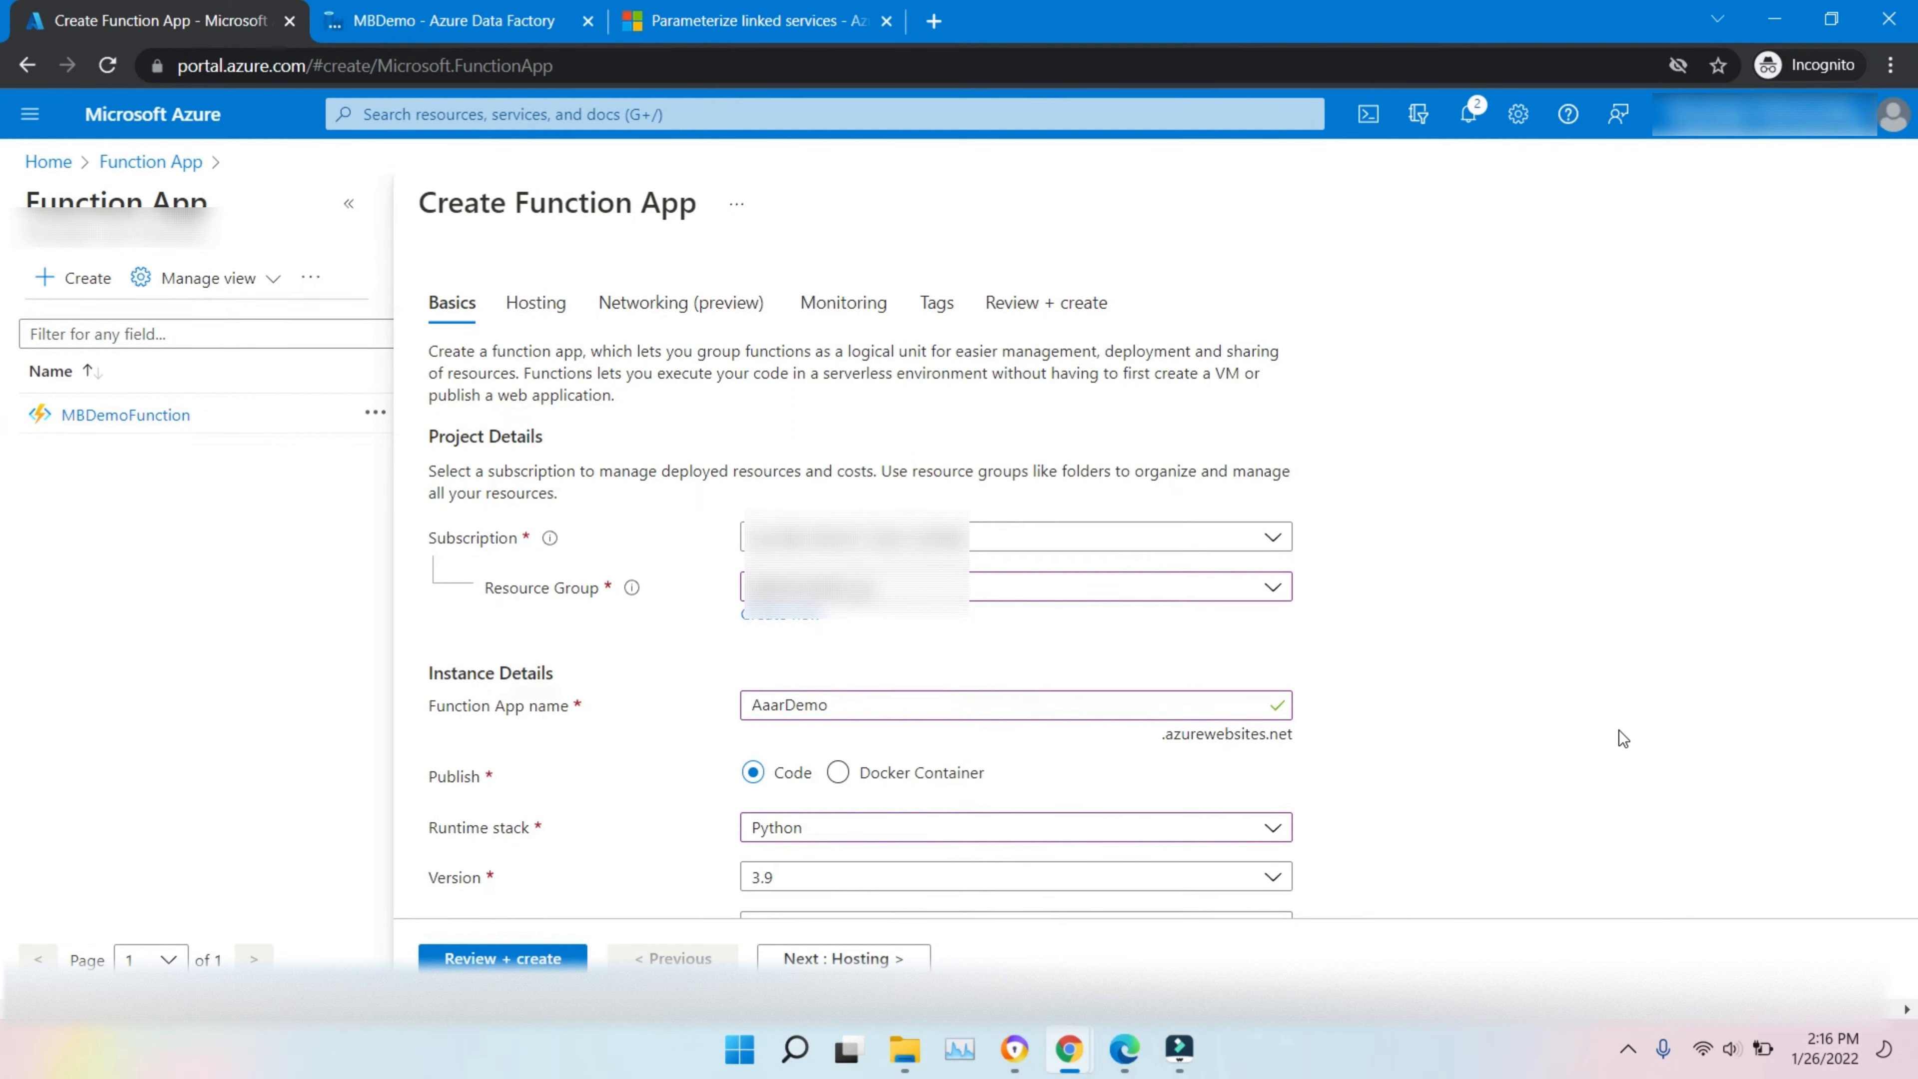
- Keep the default hosting settings with the new storage account, Linux and the Consumption (Serverless) plan, and leave network injection off
{"action": "scroll", "coordinate": [1618, 736], "scroll_direction": "down", "scroll_amount": 1}
{"action": "left_click", "coordinate": [876, 958]}
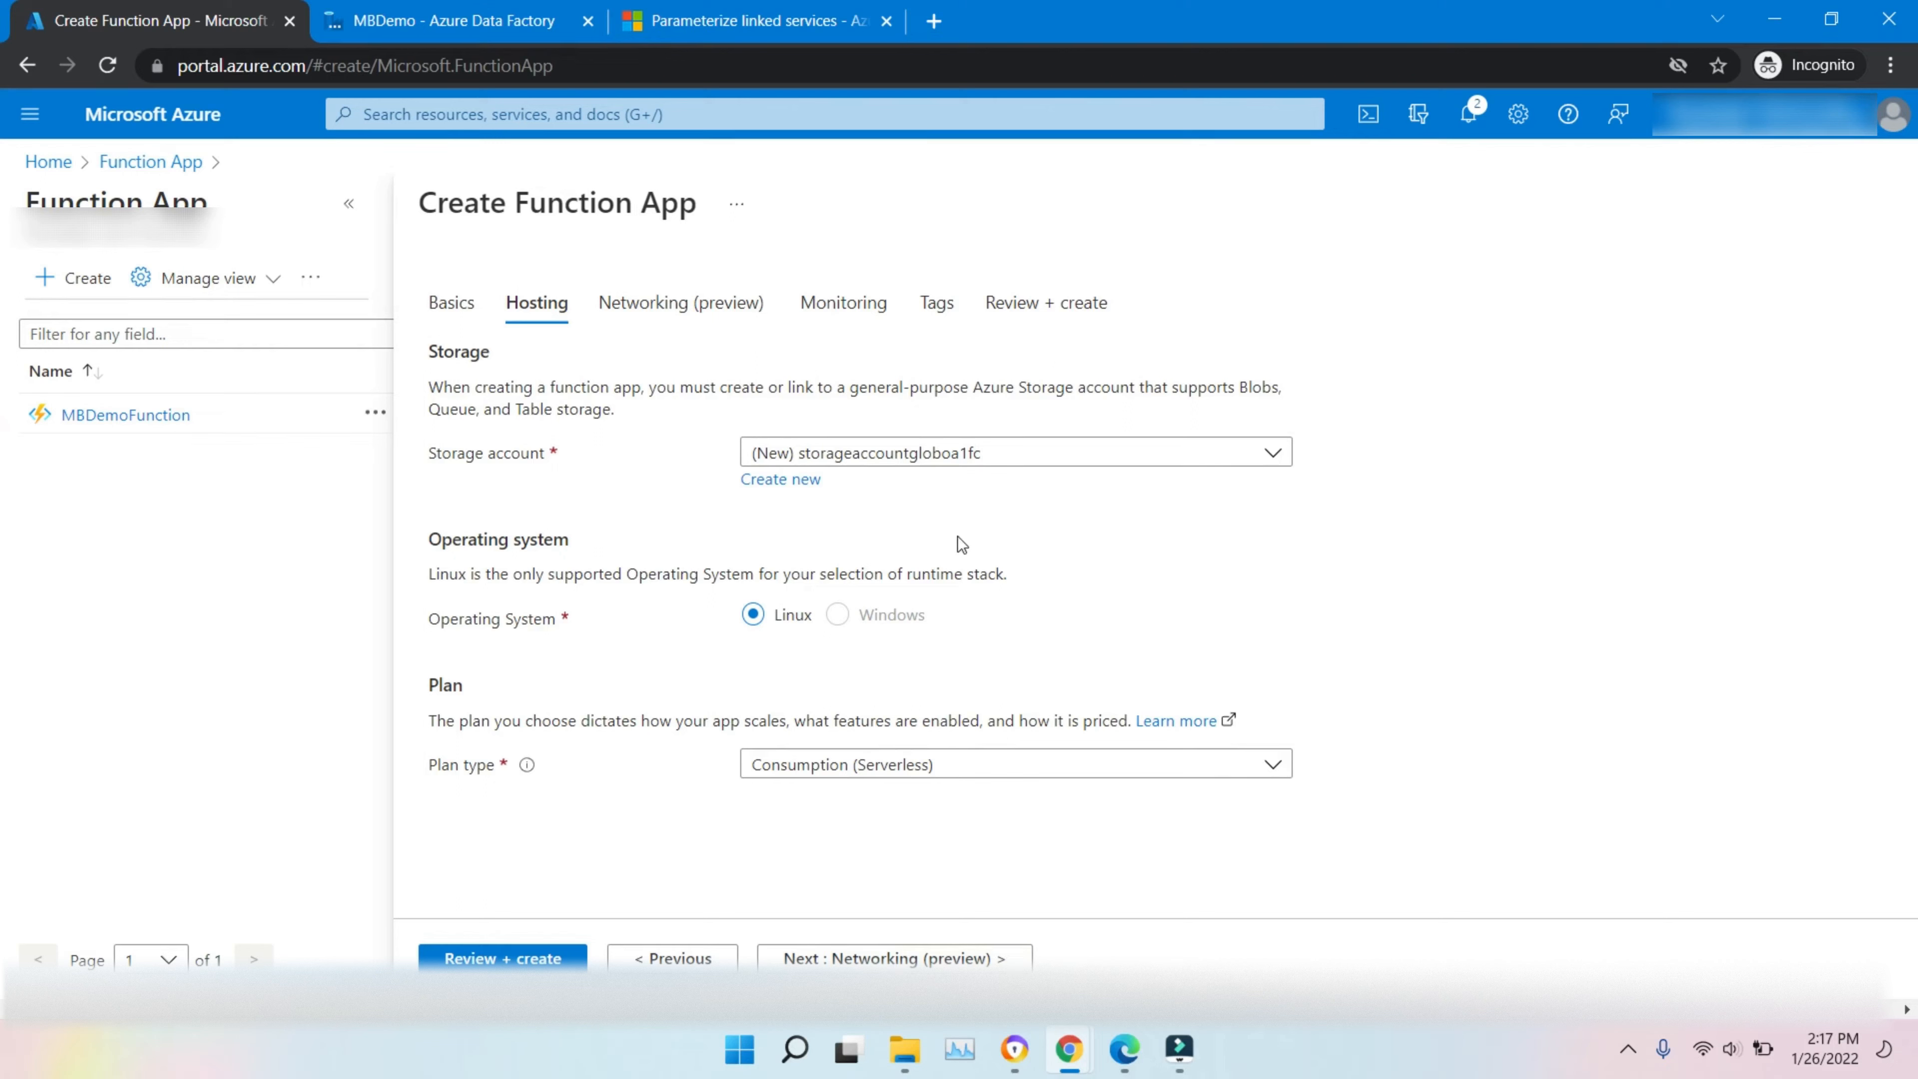
{"action": "left_click", "coordinate": [950, 452]}
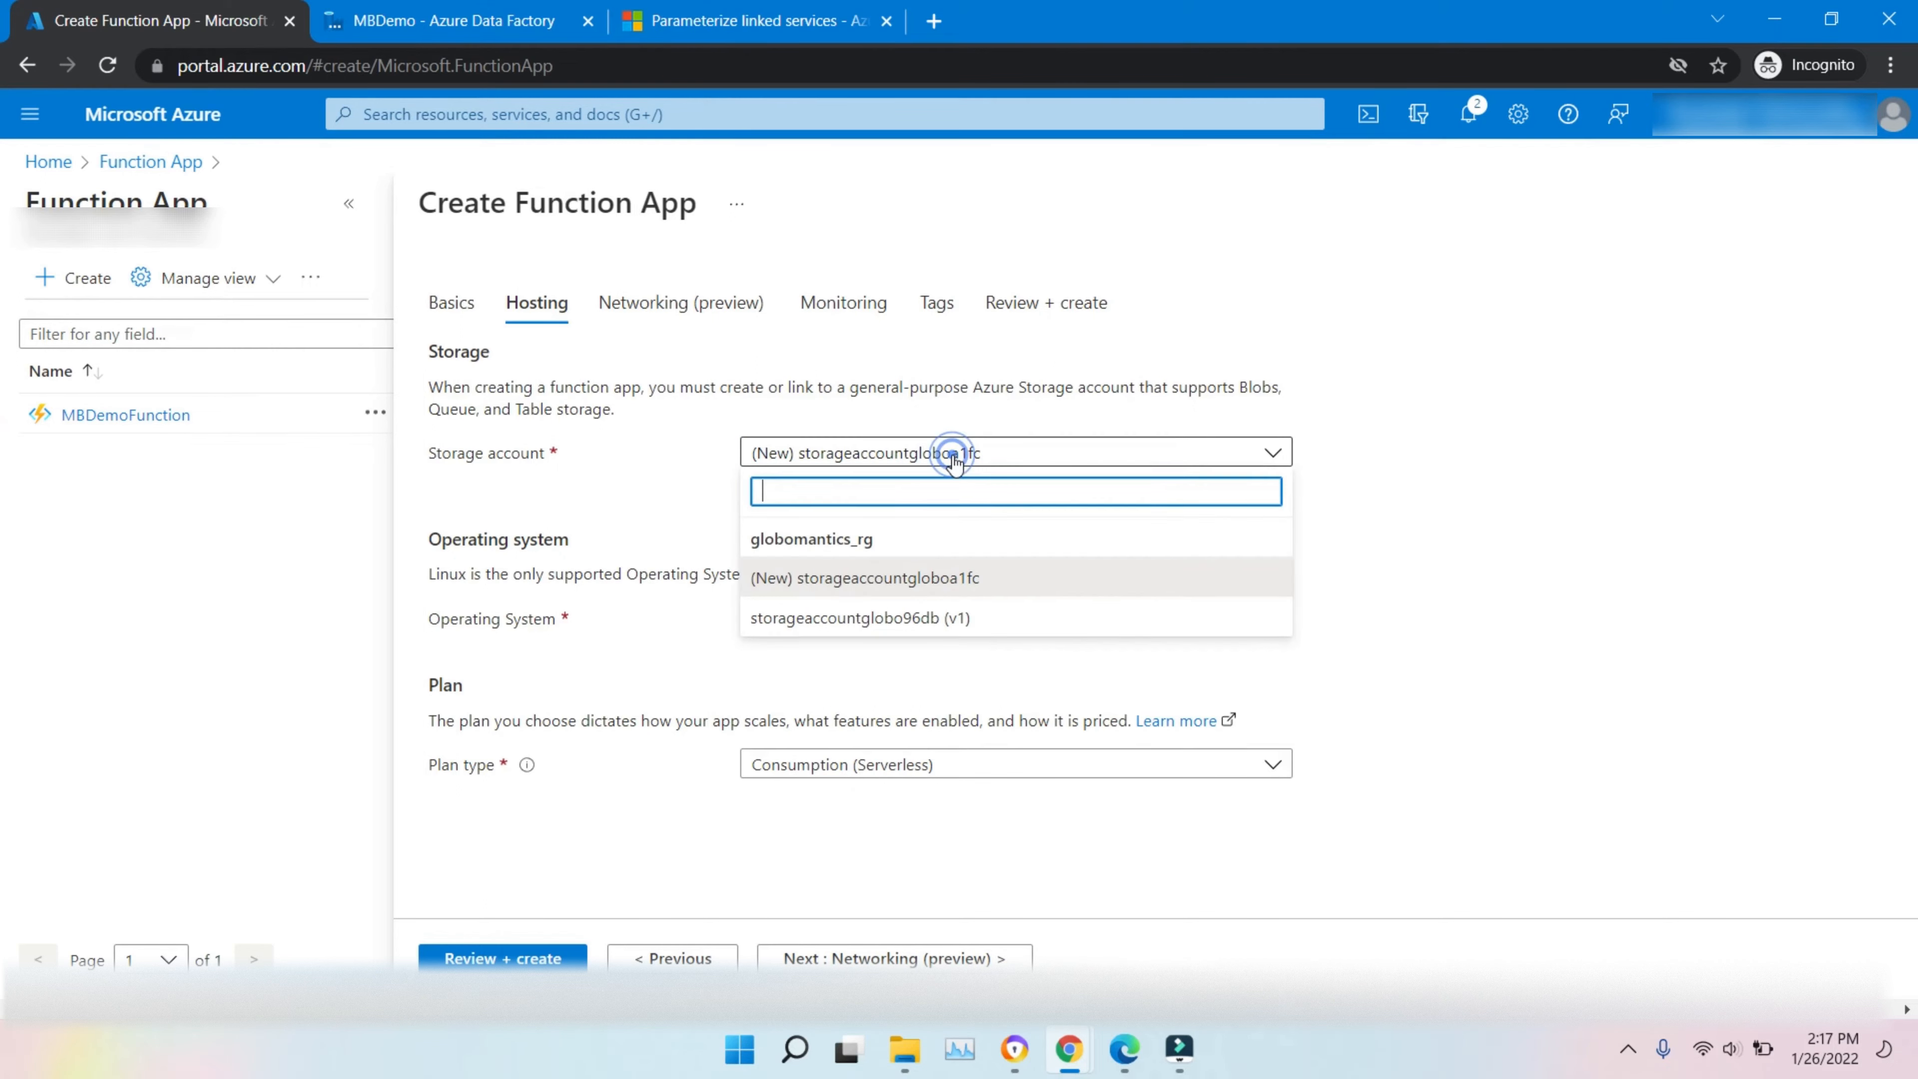
{"action": "left_click", "coordinate": [902, 958]}
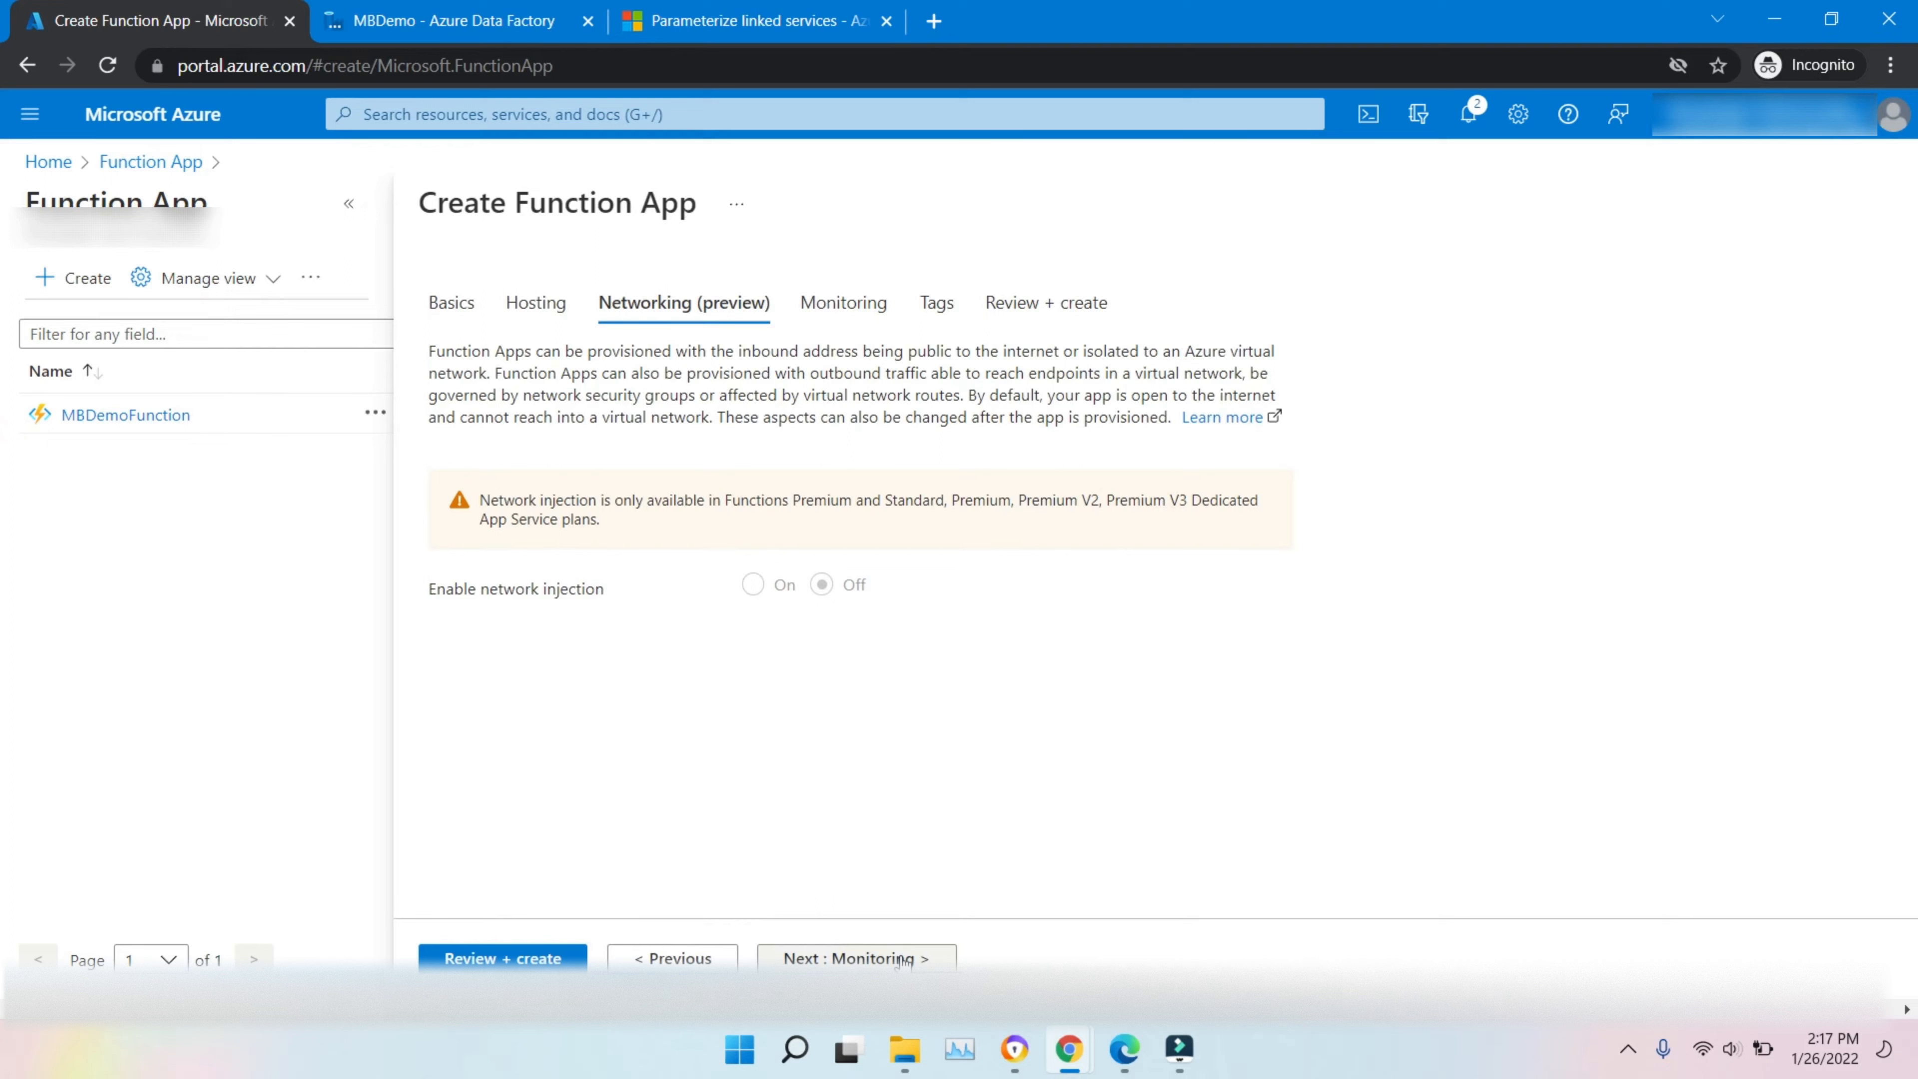
{"action": "left_click", "coordinate": [904, 958]}
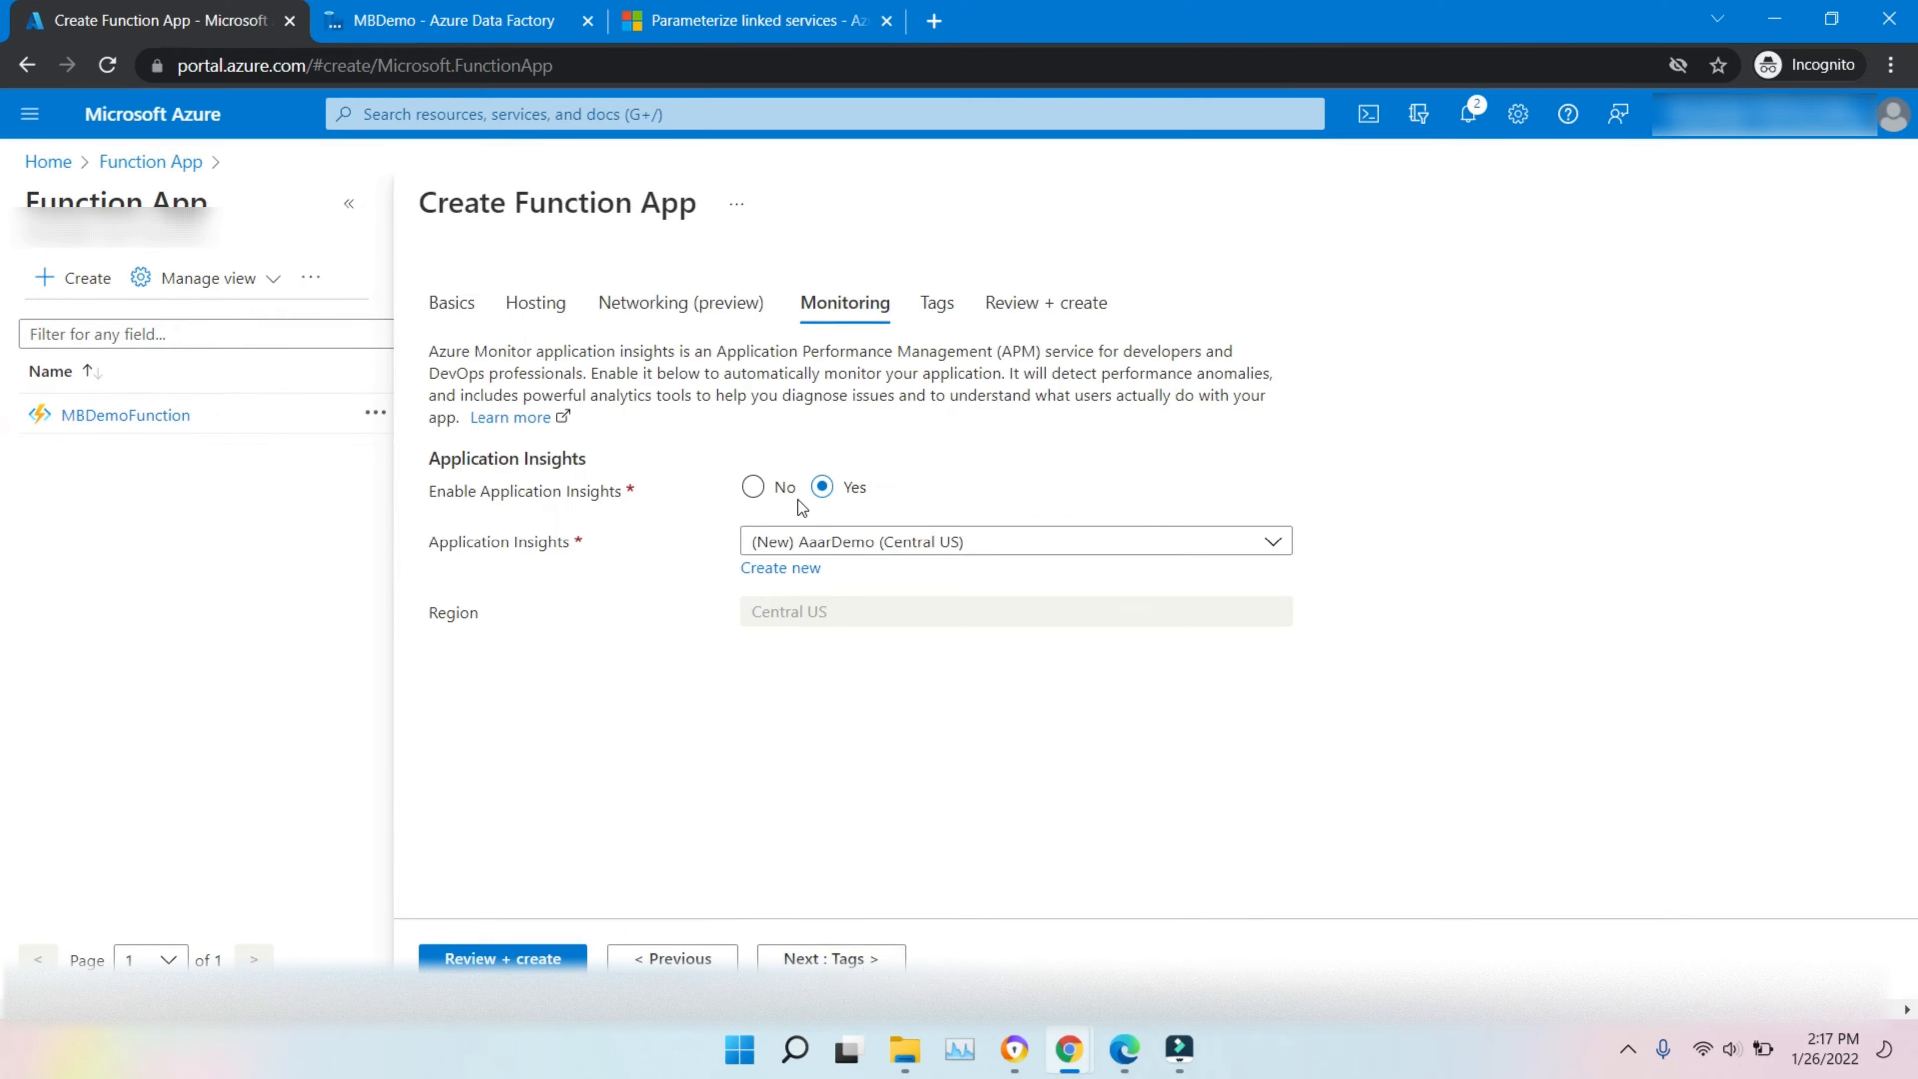
- Disable Application Insights for the new function app and proceed to the review summary without adding tags
{"action": "left_click", "coordinate": [756, 497]}
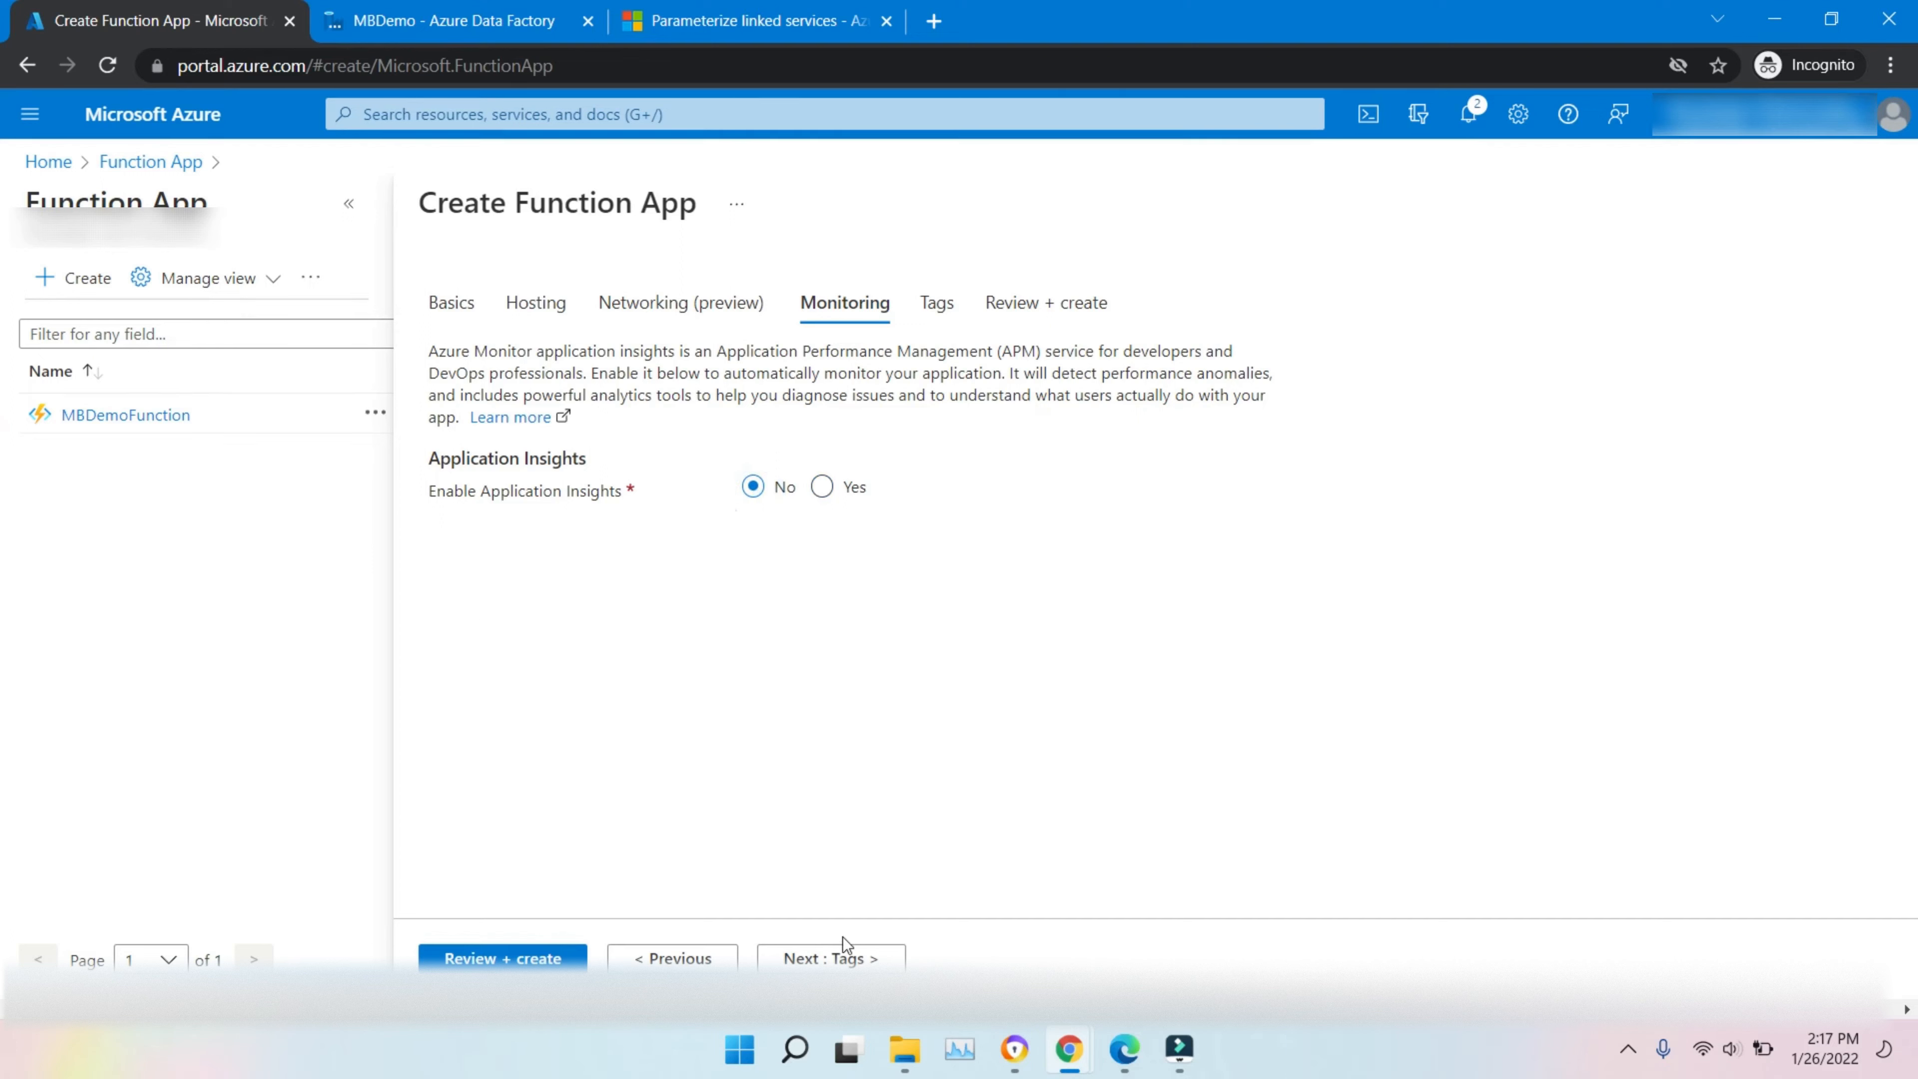
{"action": "left_click", "coordinate": [836, 960]}
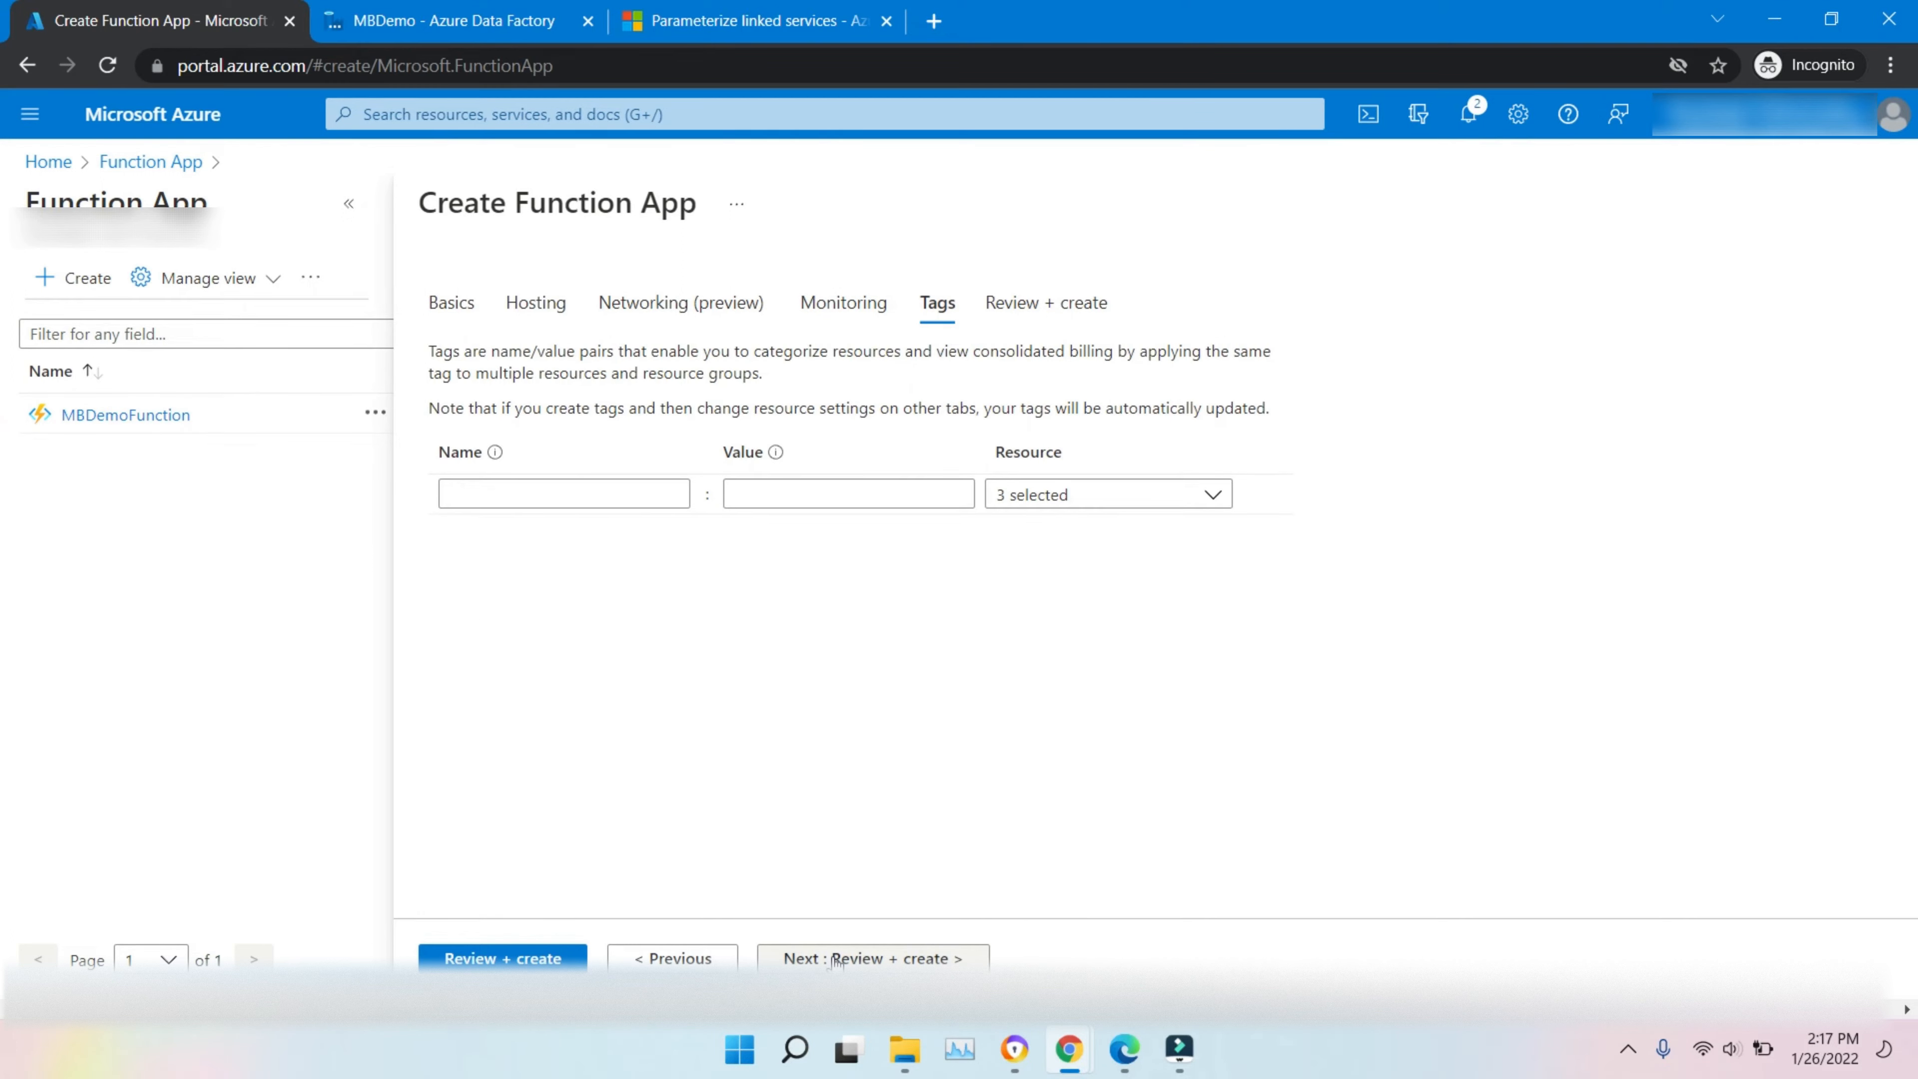
{"action": "left_click", "coordinate": [836, 959]}
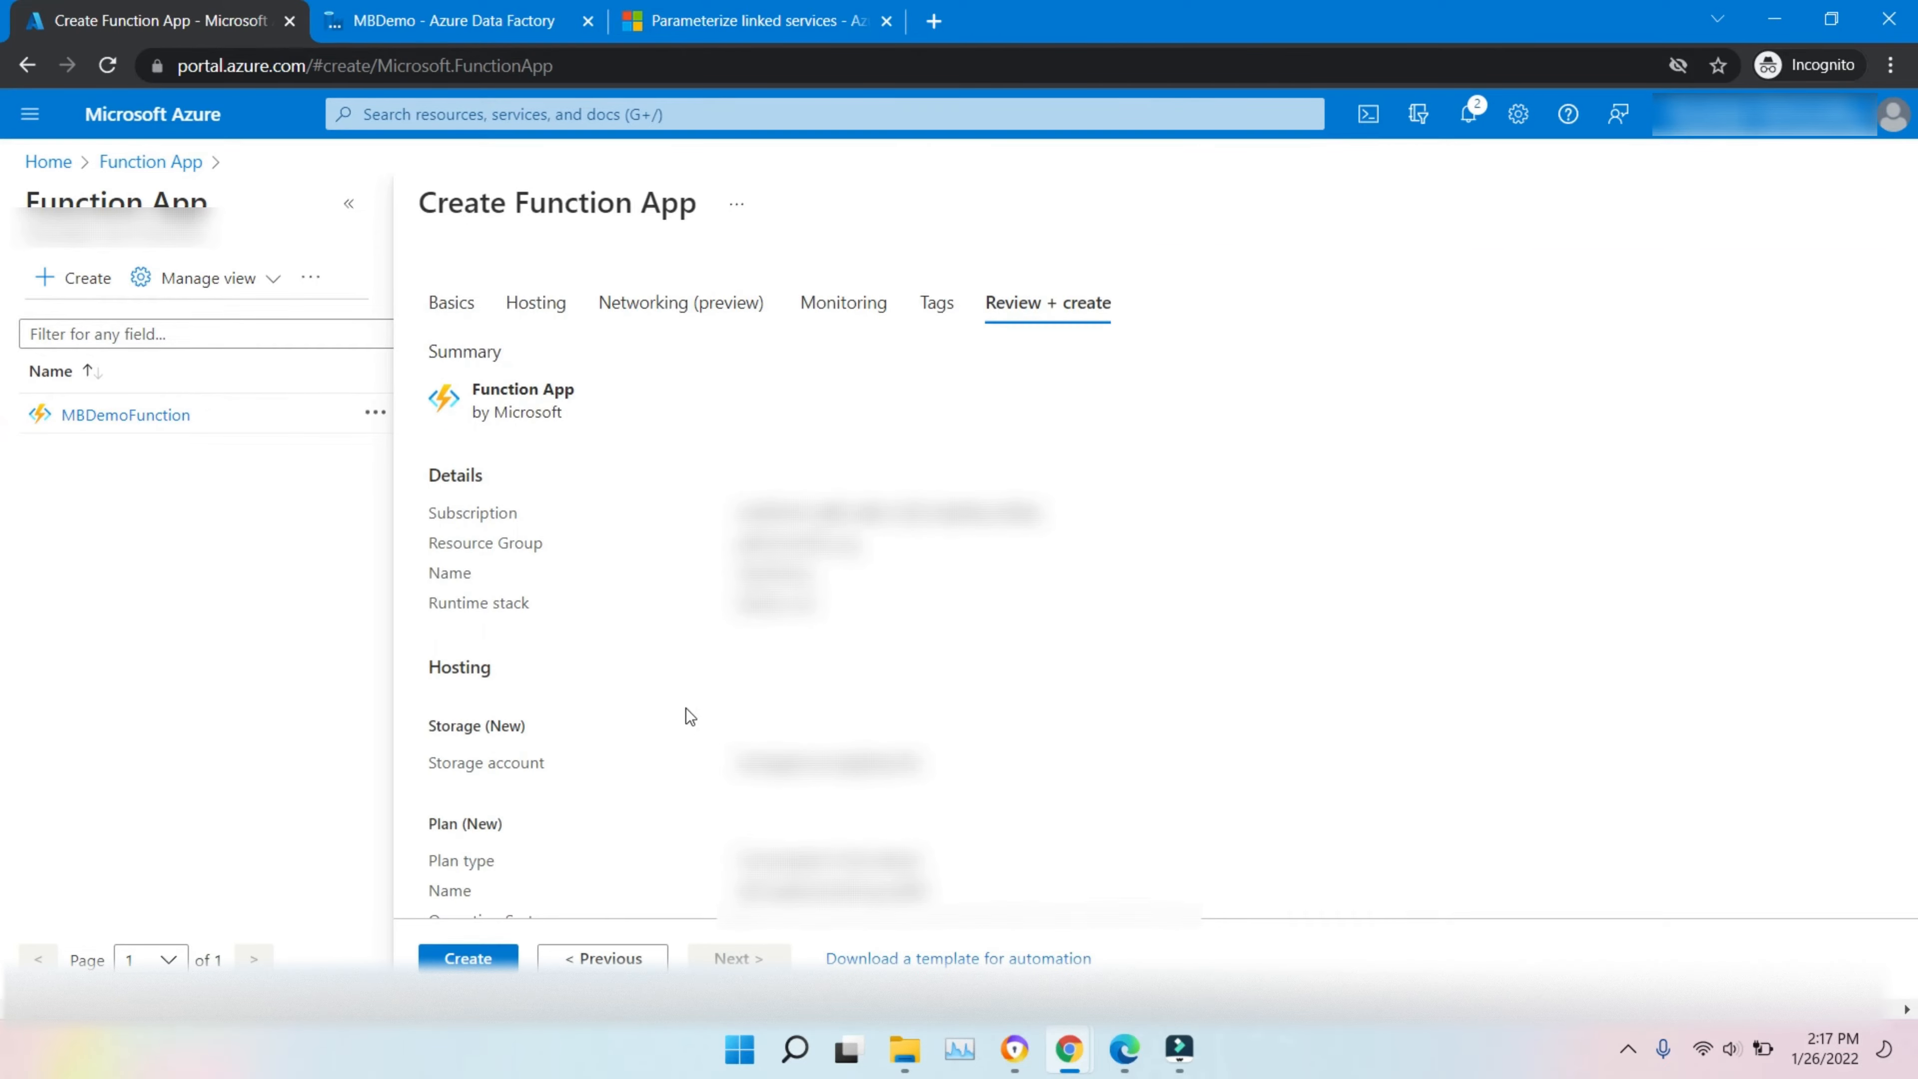
- Create the AaarDemo function app, then start a new function in it and review the VS Code setup instructions
{"action": "left_click", "coordinate": [467, 957]}
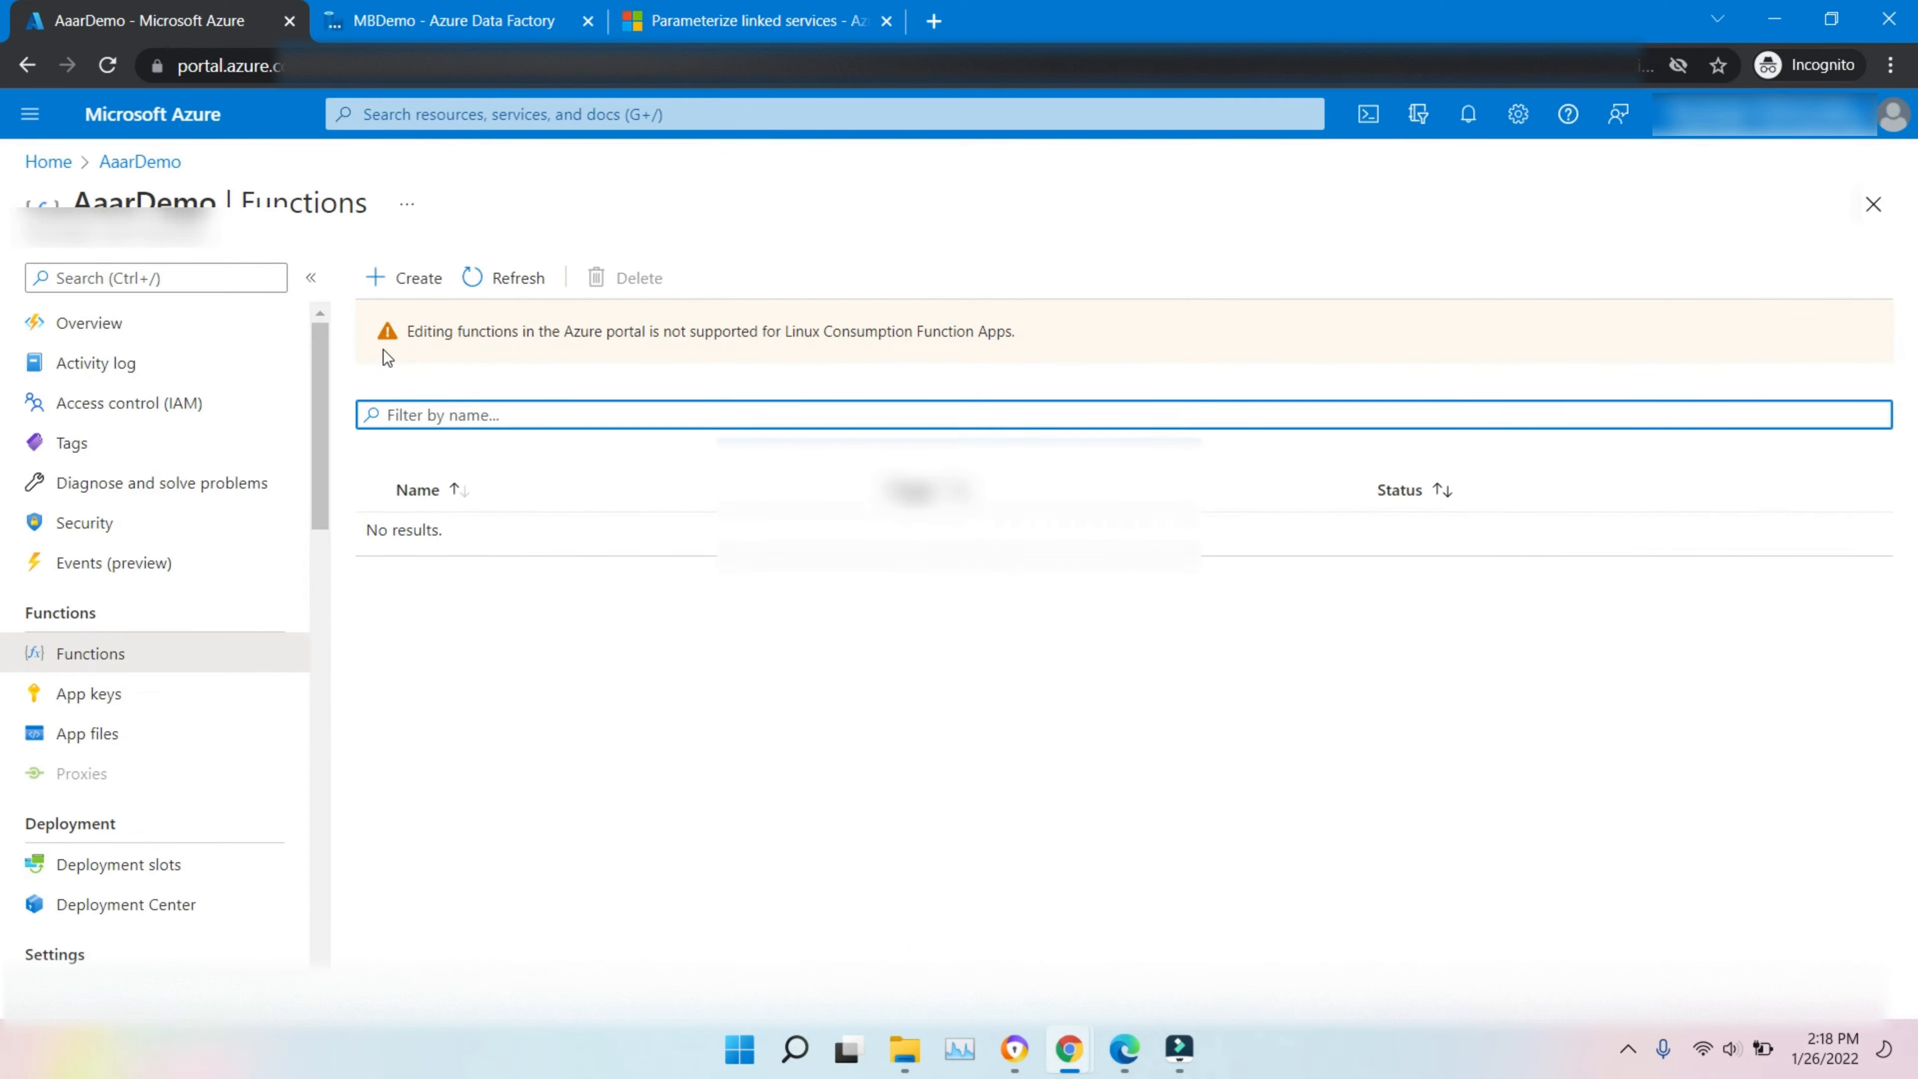
{"action": "left_click", "coordinate": [412, 281]}
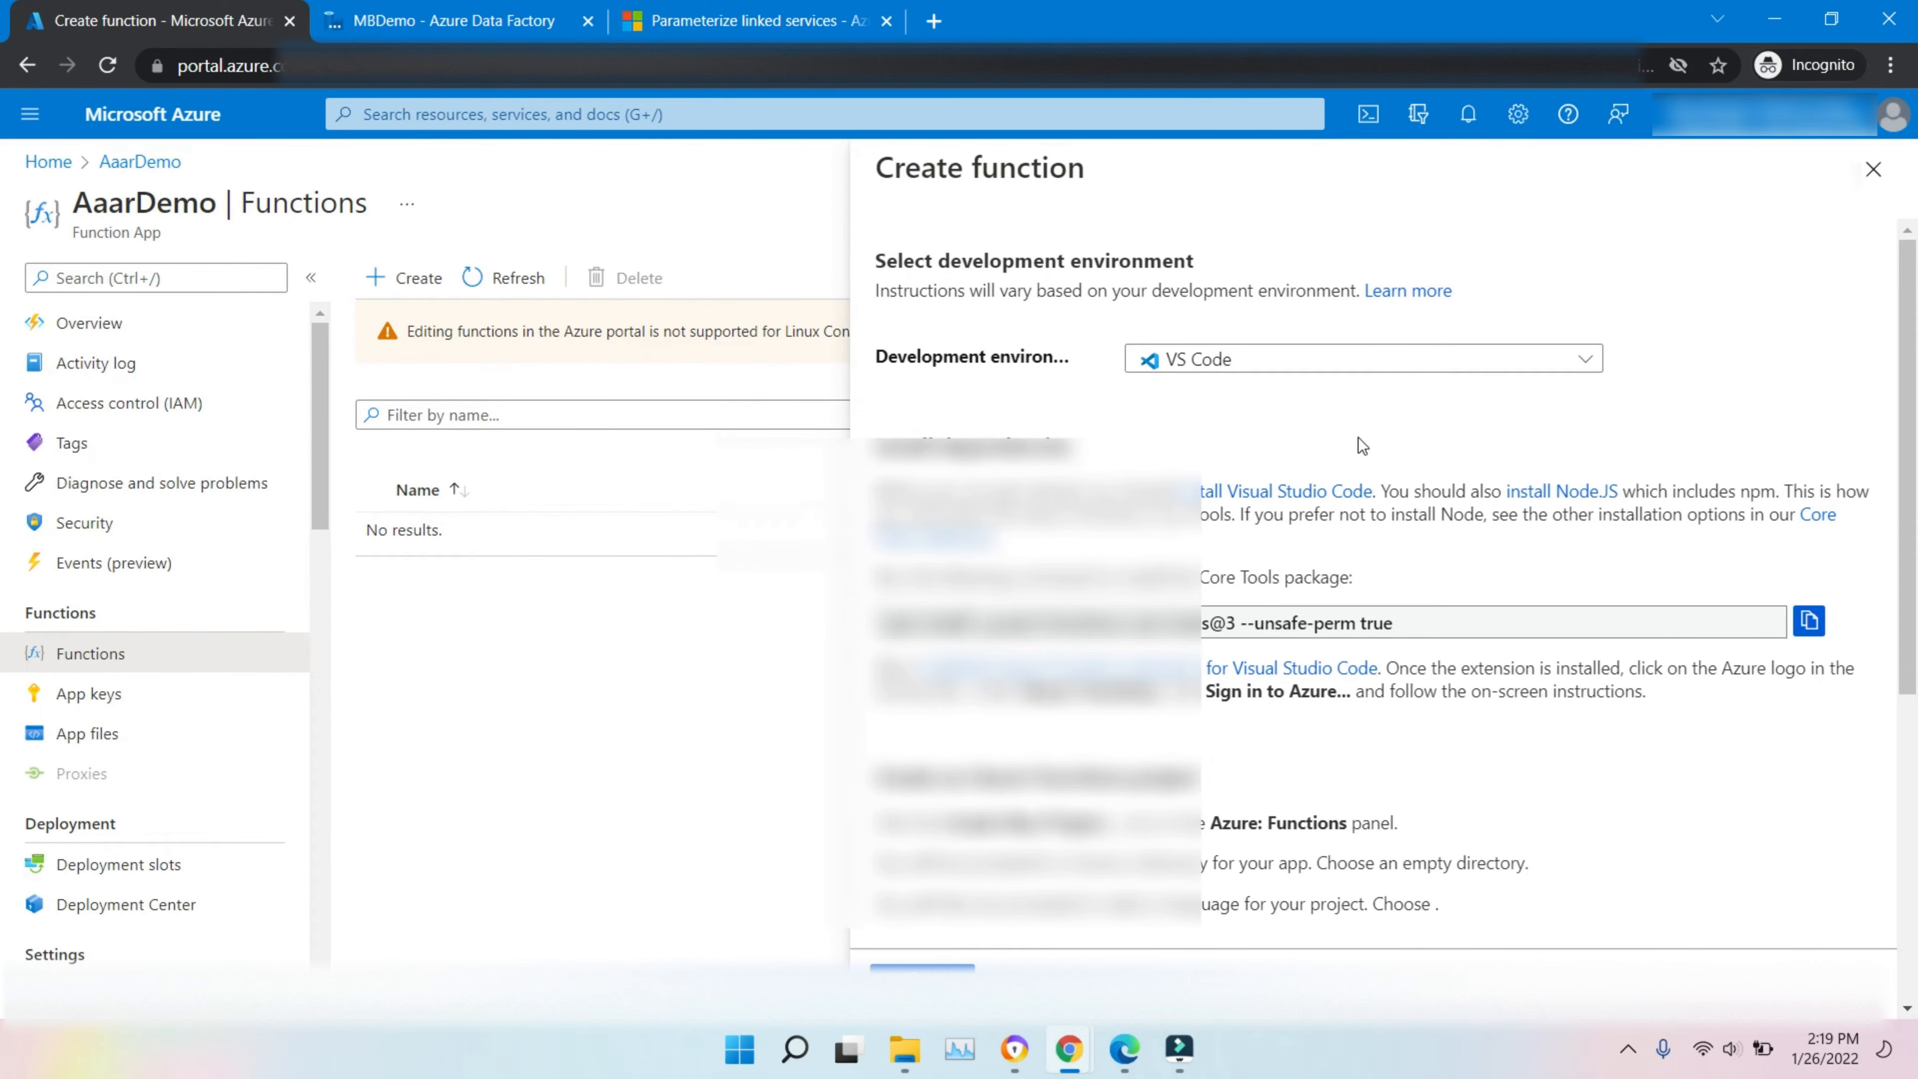
{"action": "left_click", "coordinate": [1908, 743]}
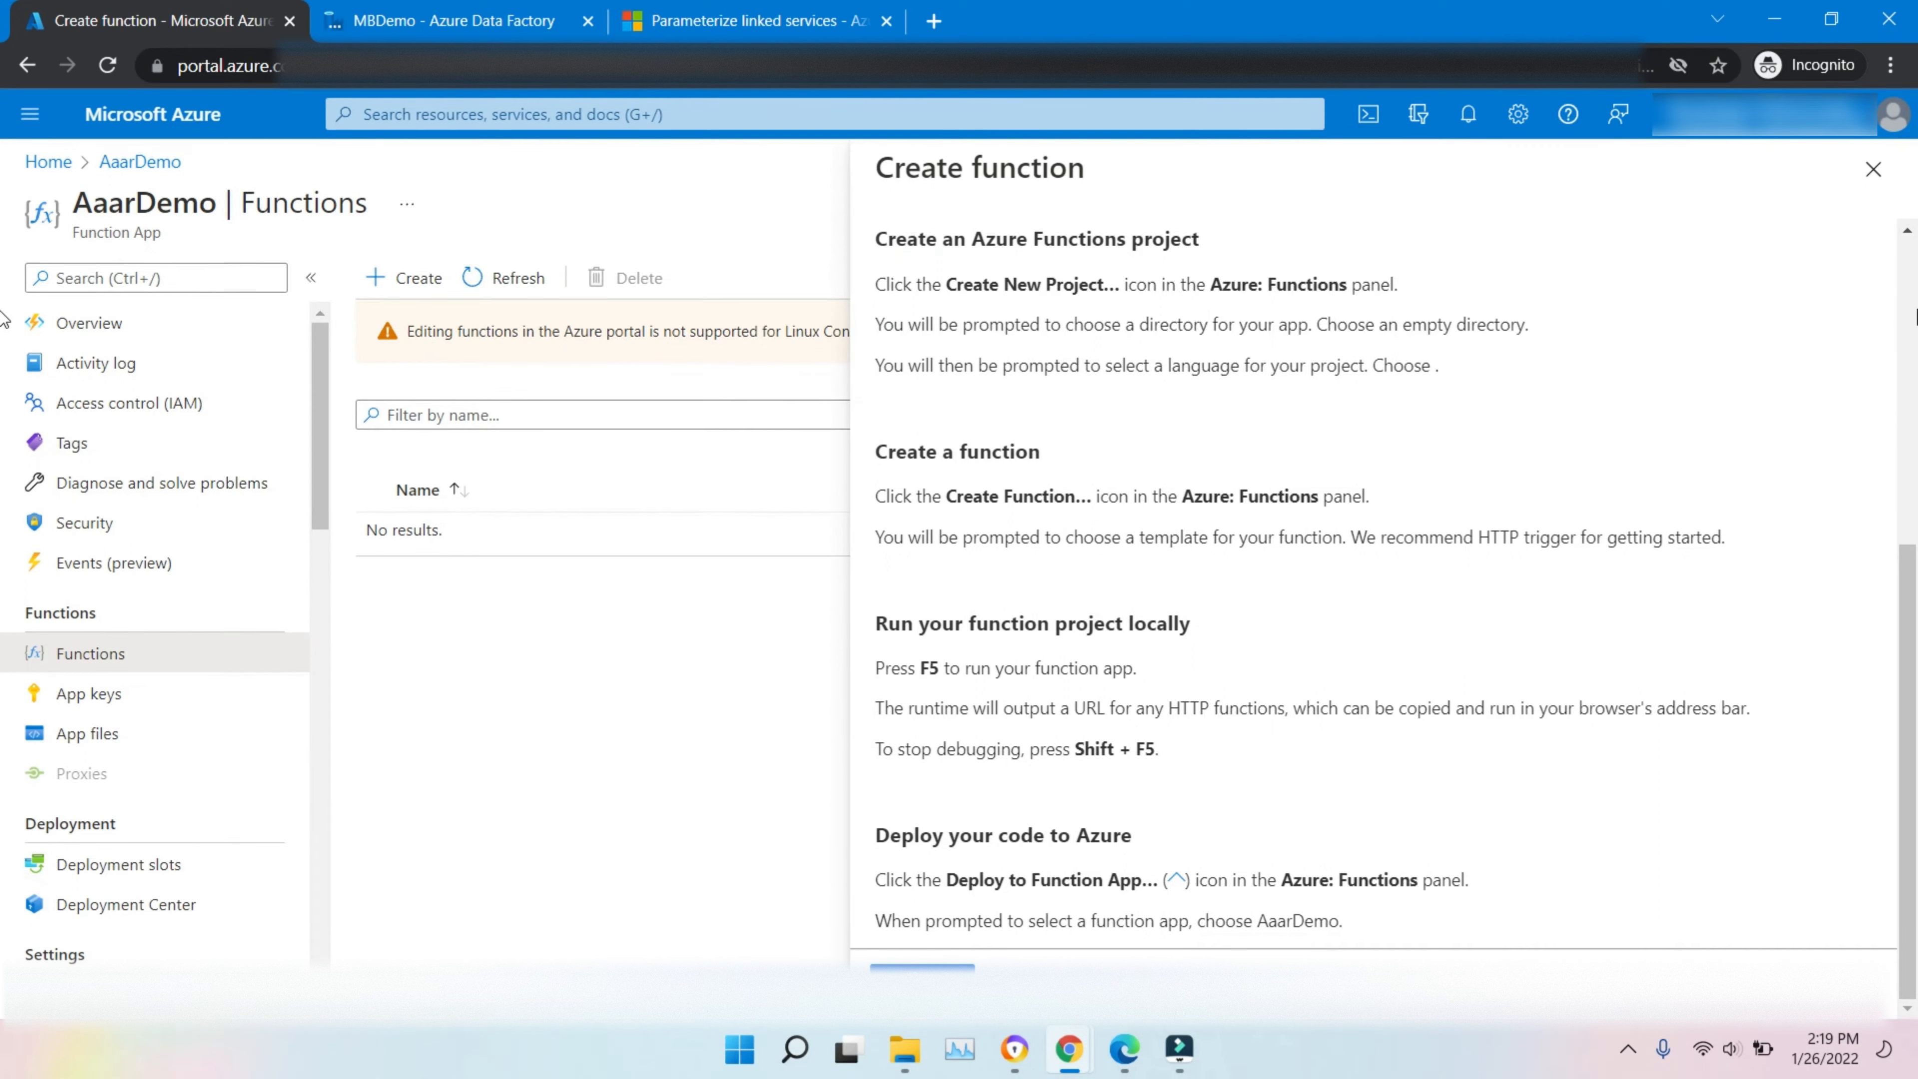
{"action": "left_click", "coordinate": [1913, 316]}
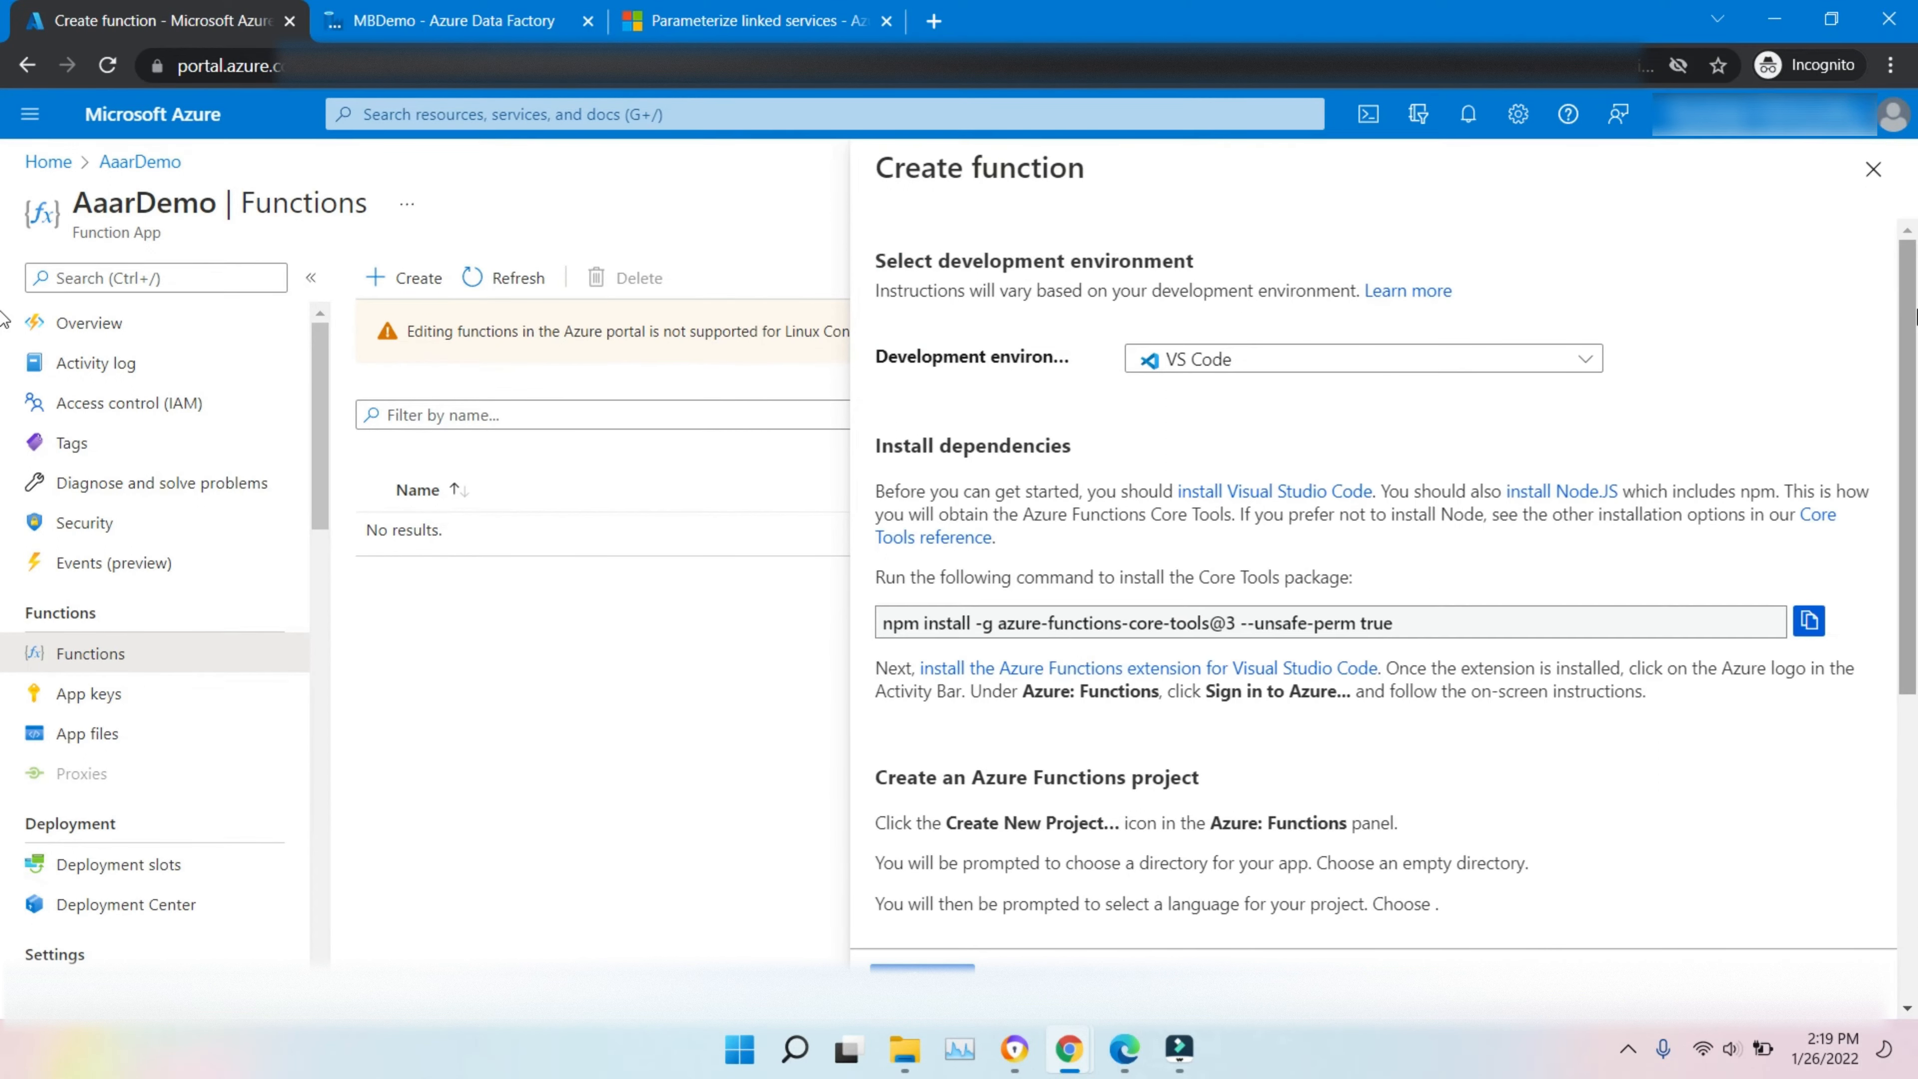
- Compare the VS Code and Any editor + Core Tools development environments, ending on Any editor + Core Tools
{"action": "left_click", "coordinate": [1492, 360]}
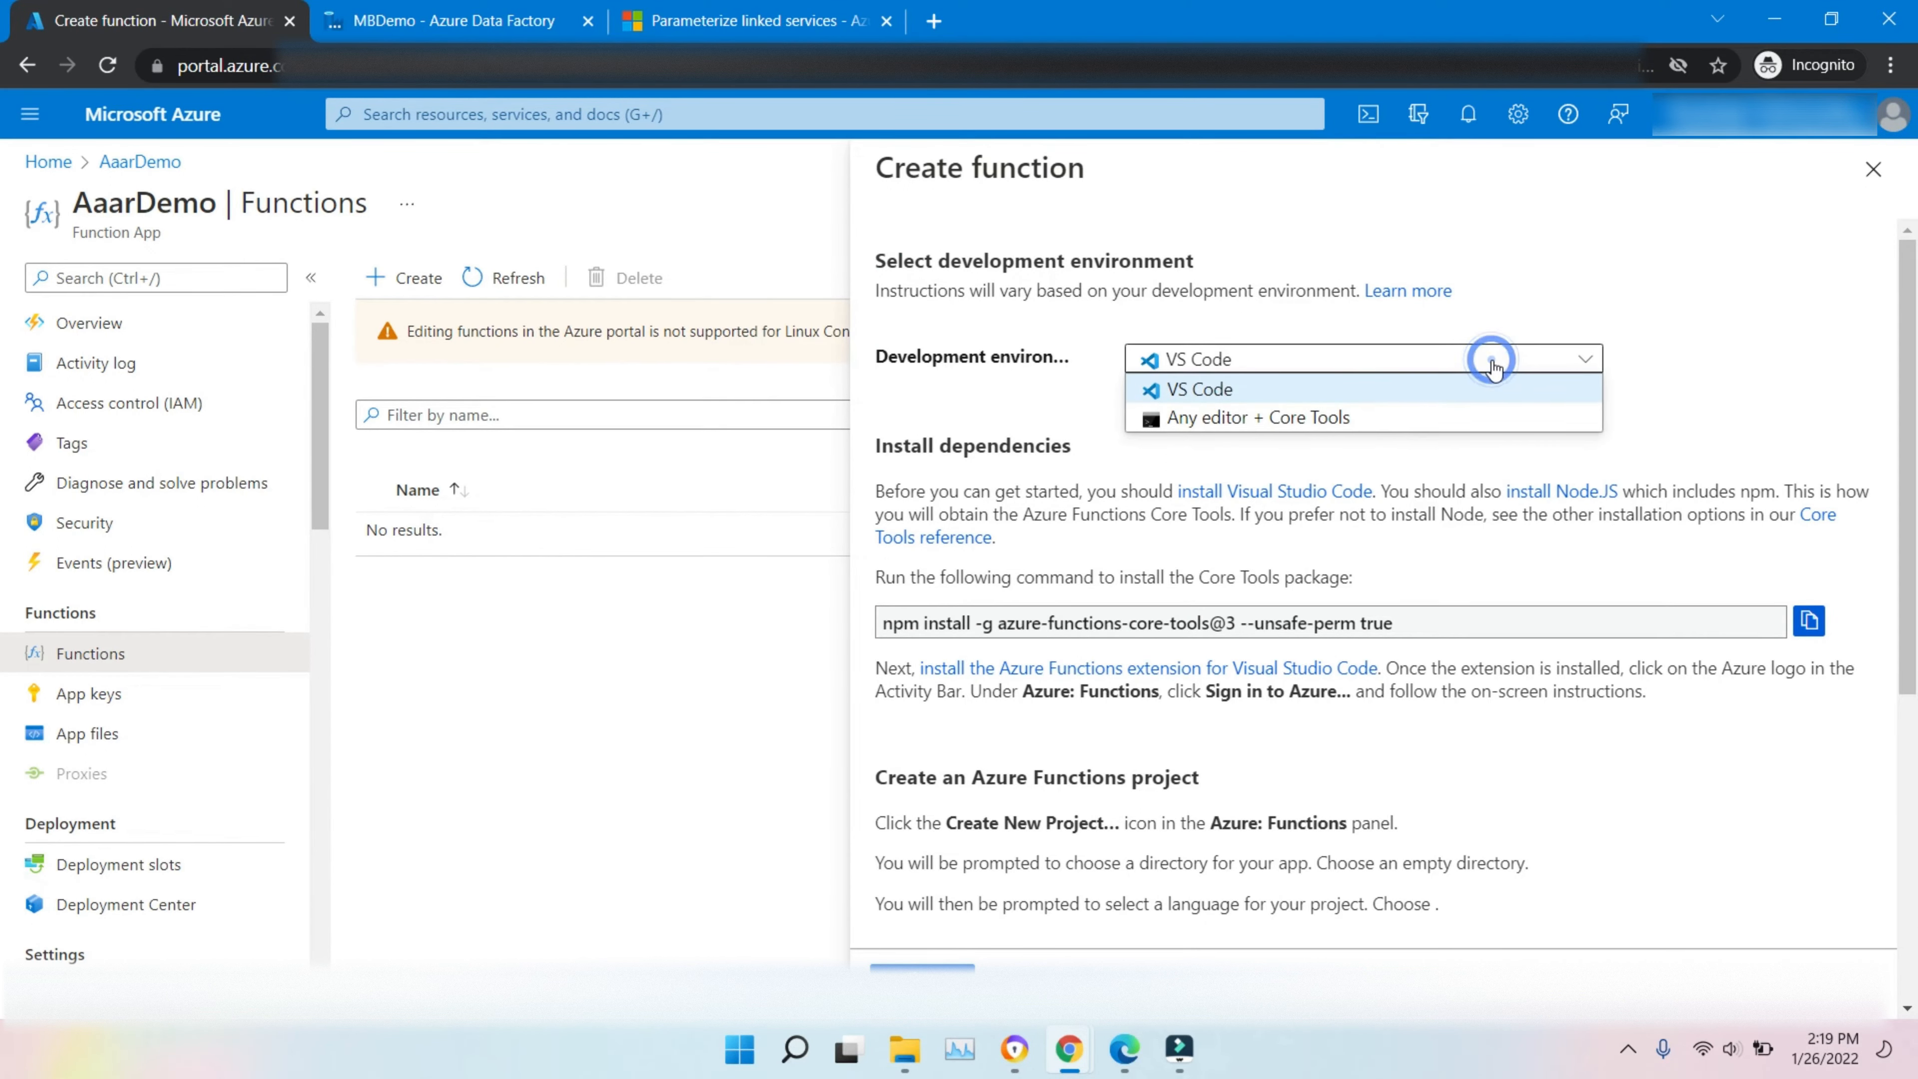
{"action": "left_click", "coordinate": [1330, 420]}
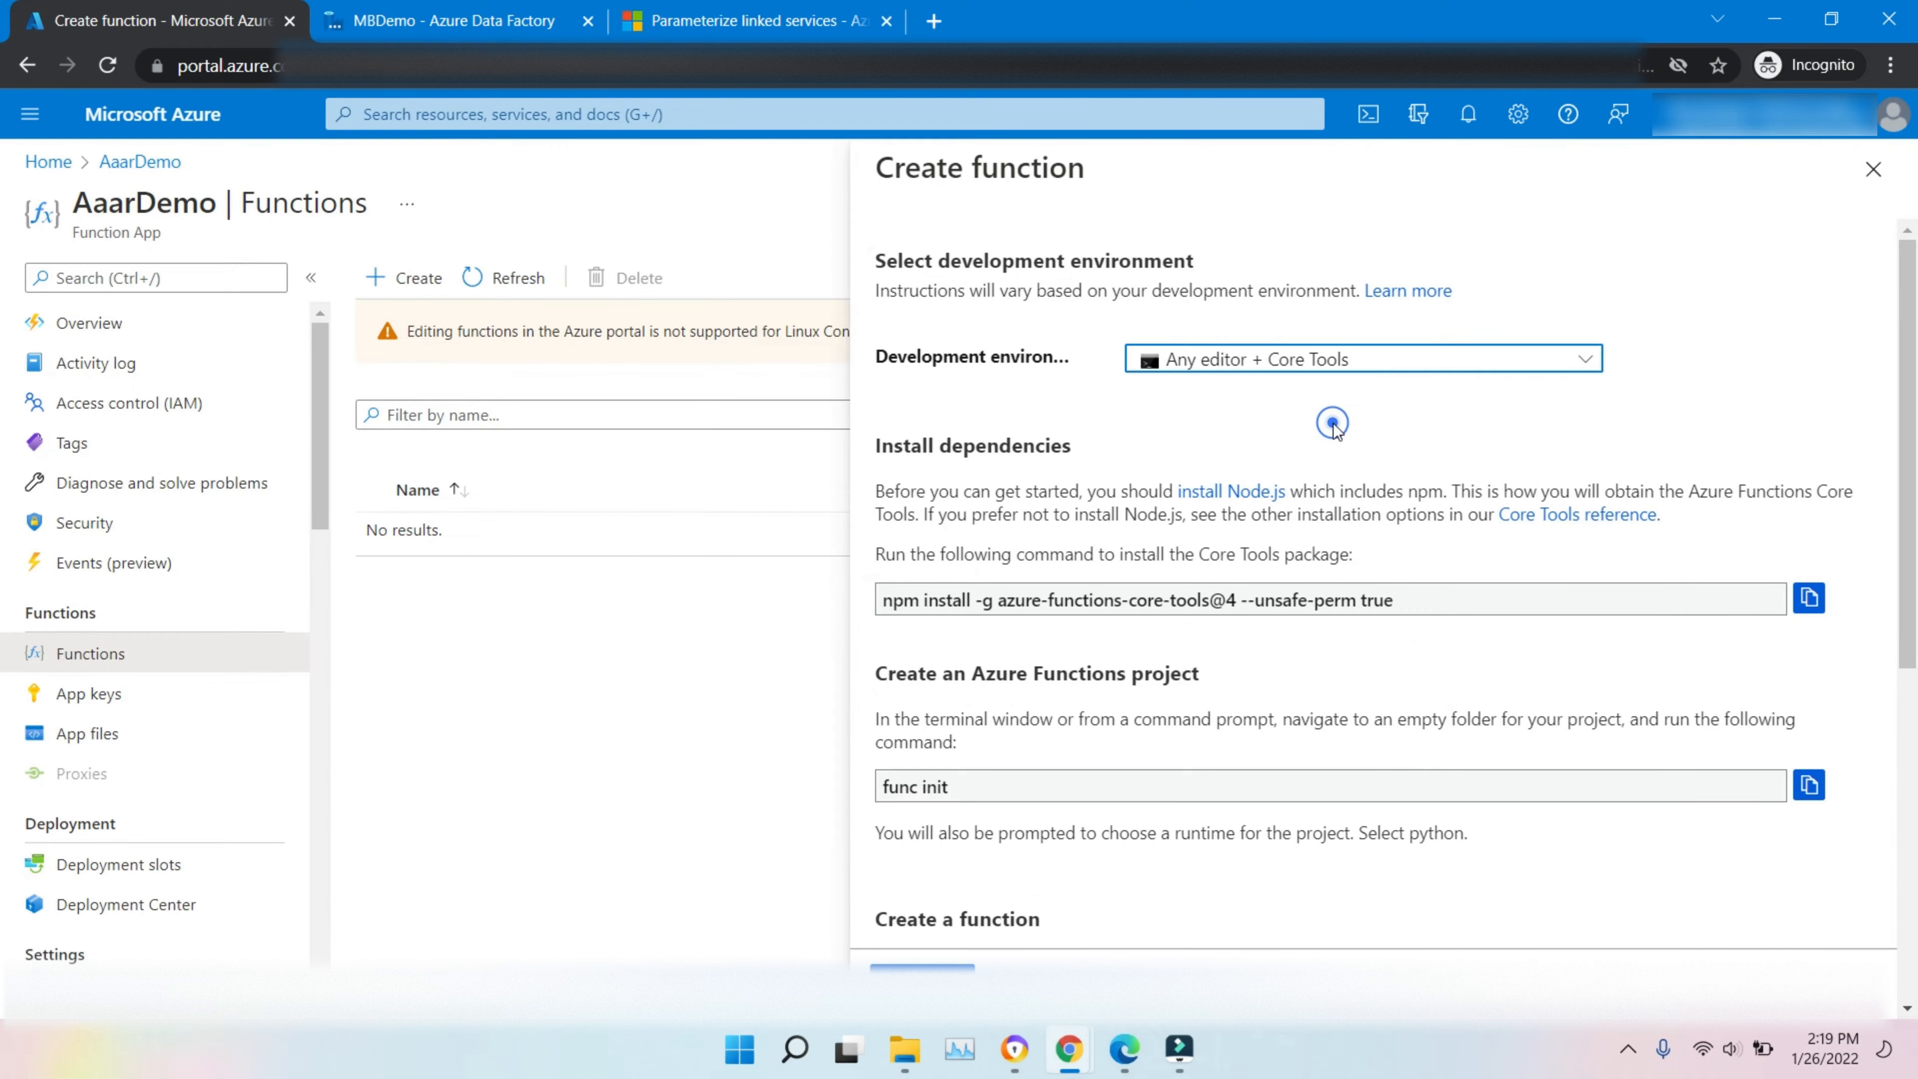
{"action": "left_click", "coordinate": [1378, 362]}
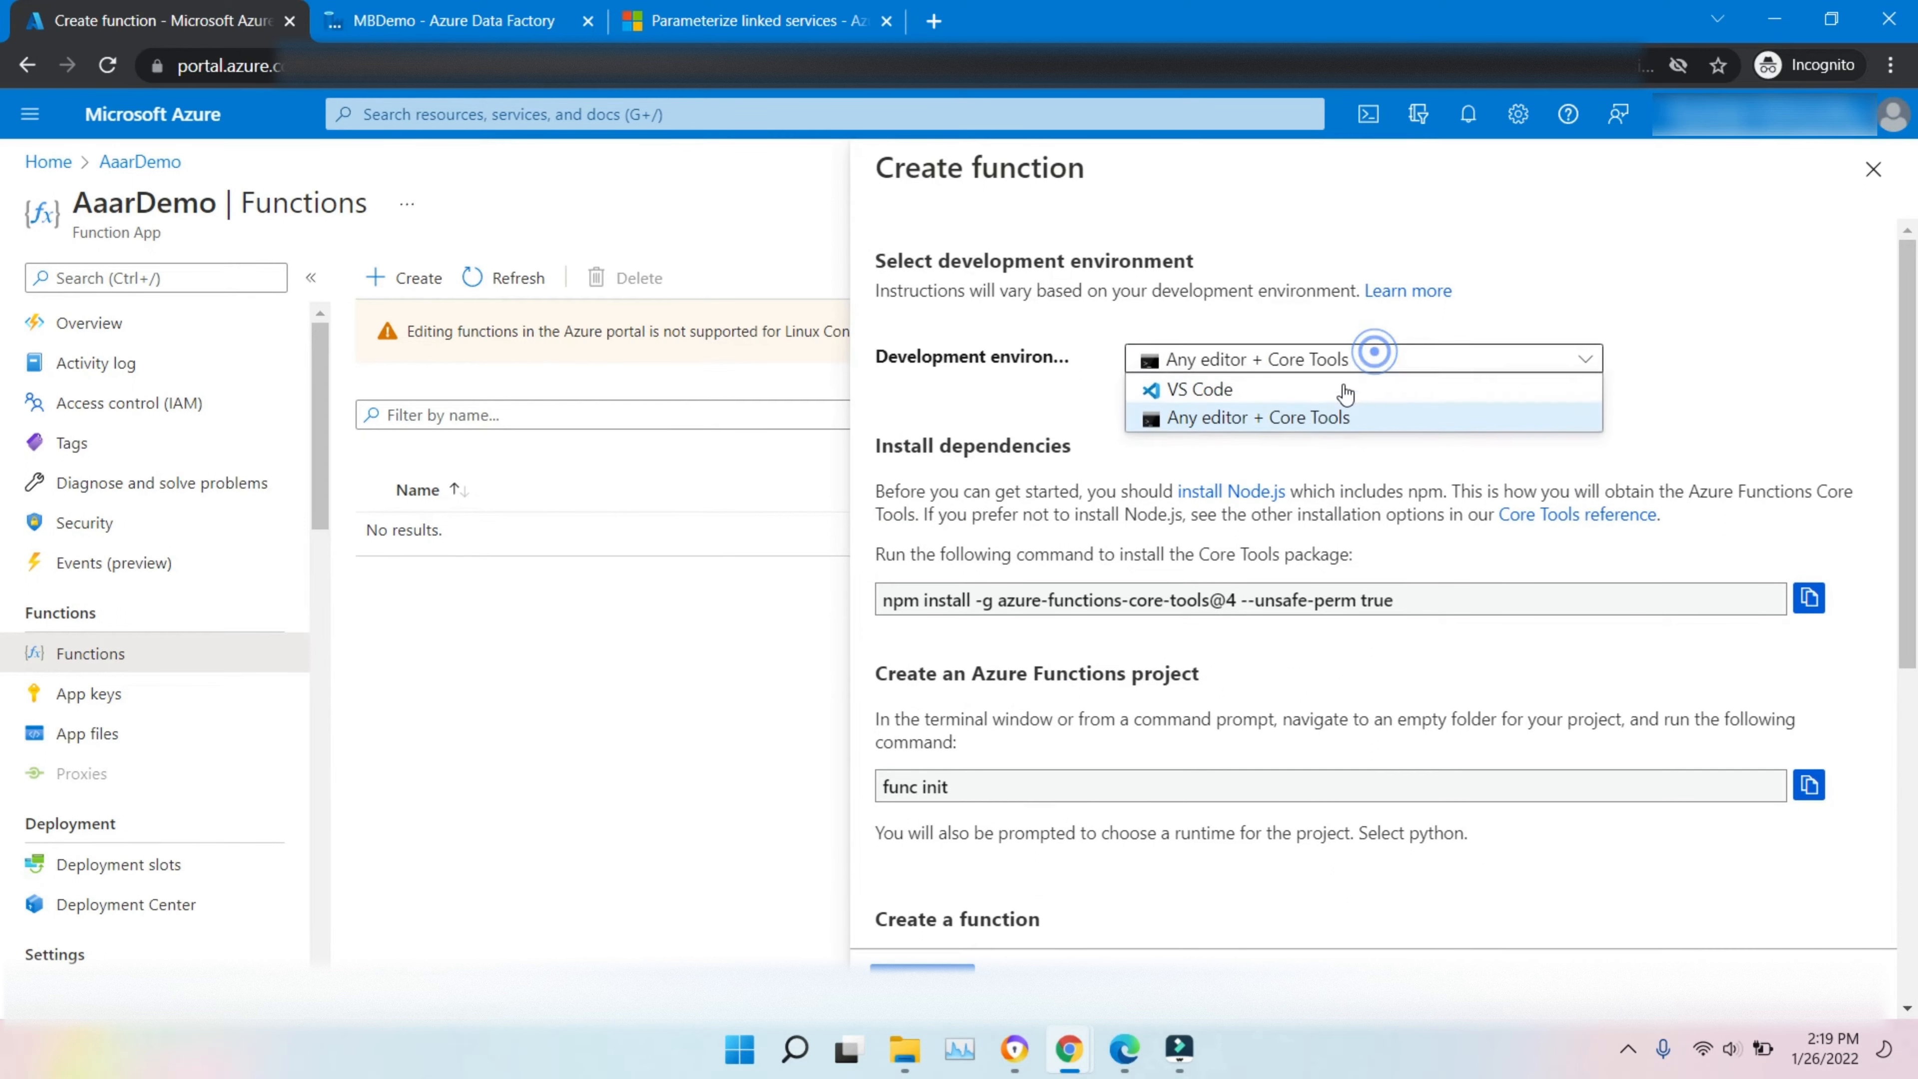
{"action": "left_click", "coordinate": [1306, 391]}
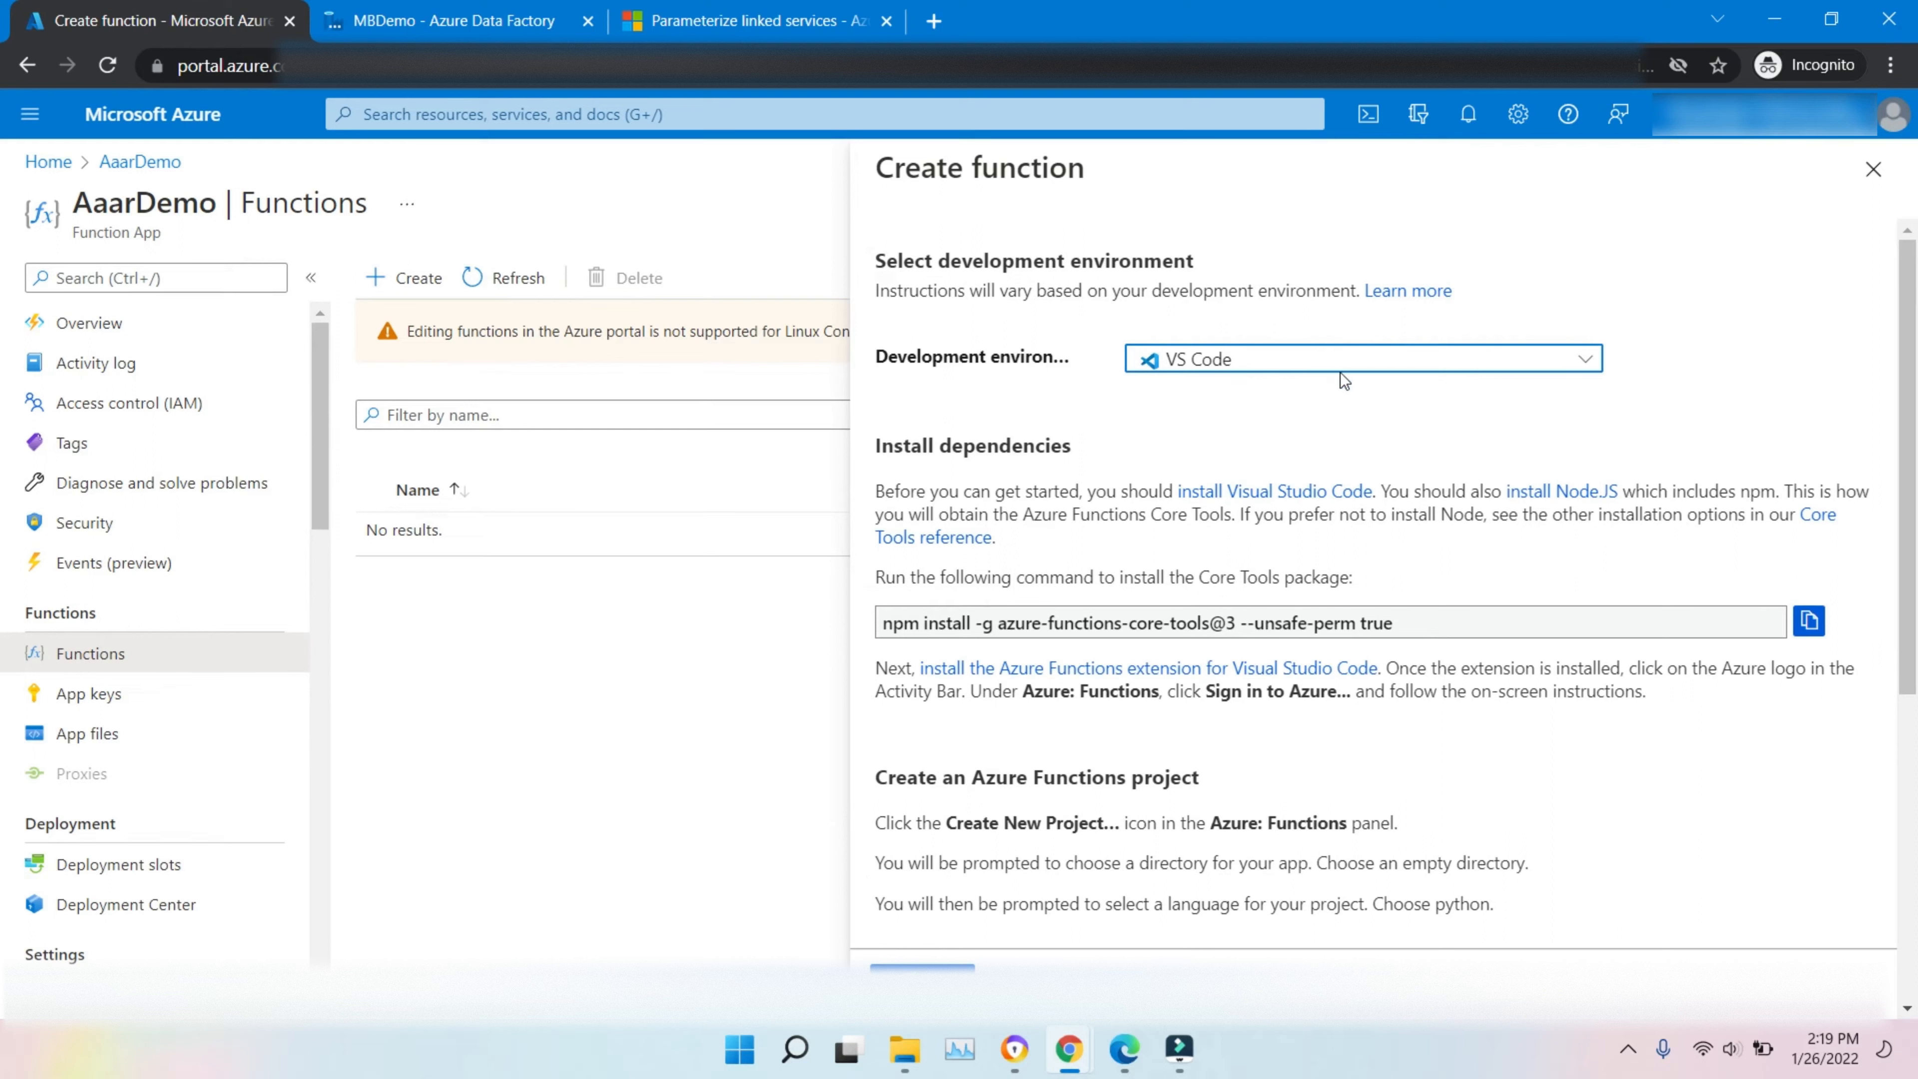
{"action": "left_click", "coordinate": [1356, 365]}
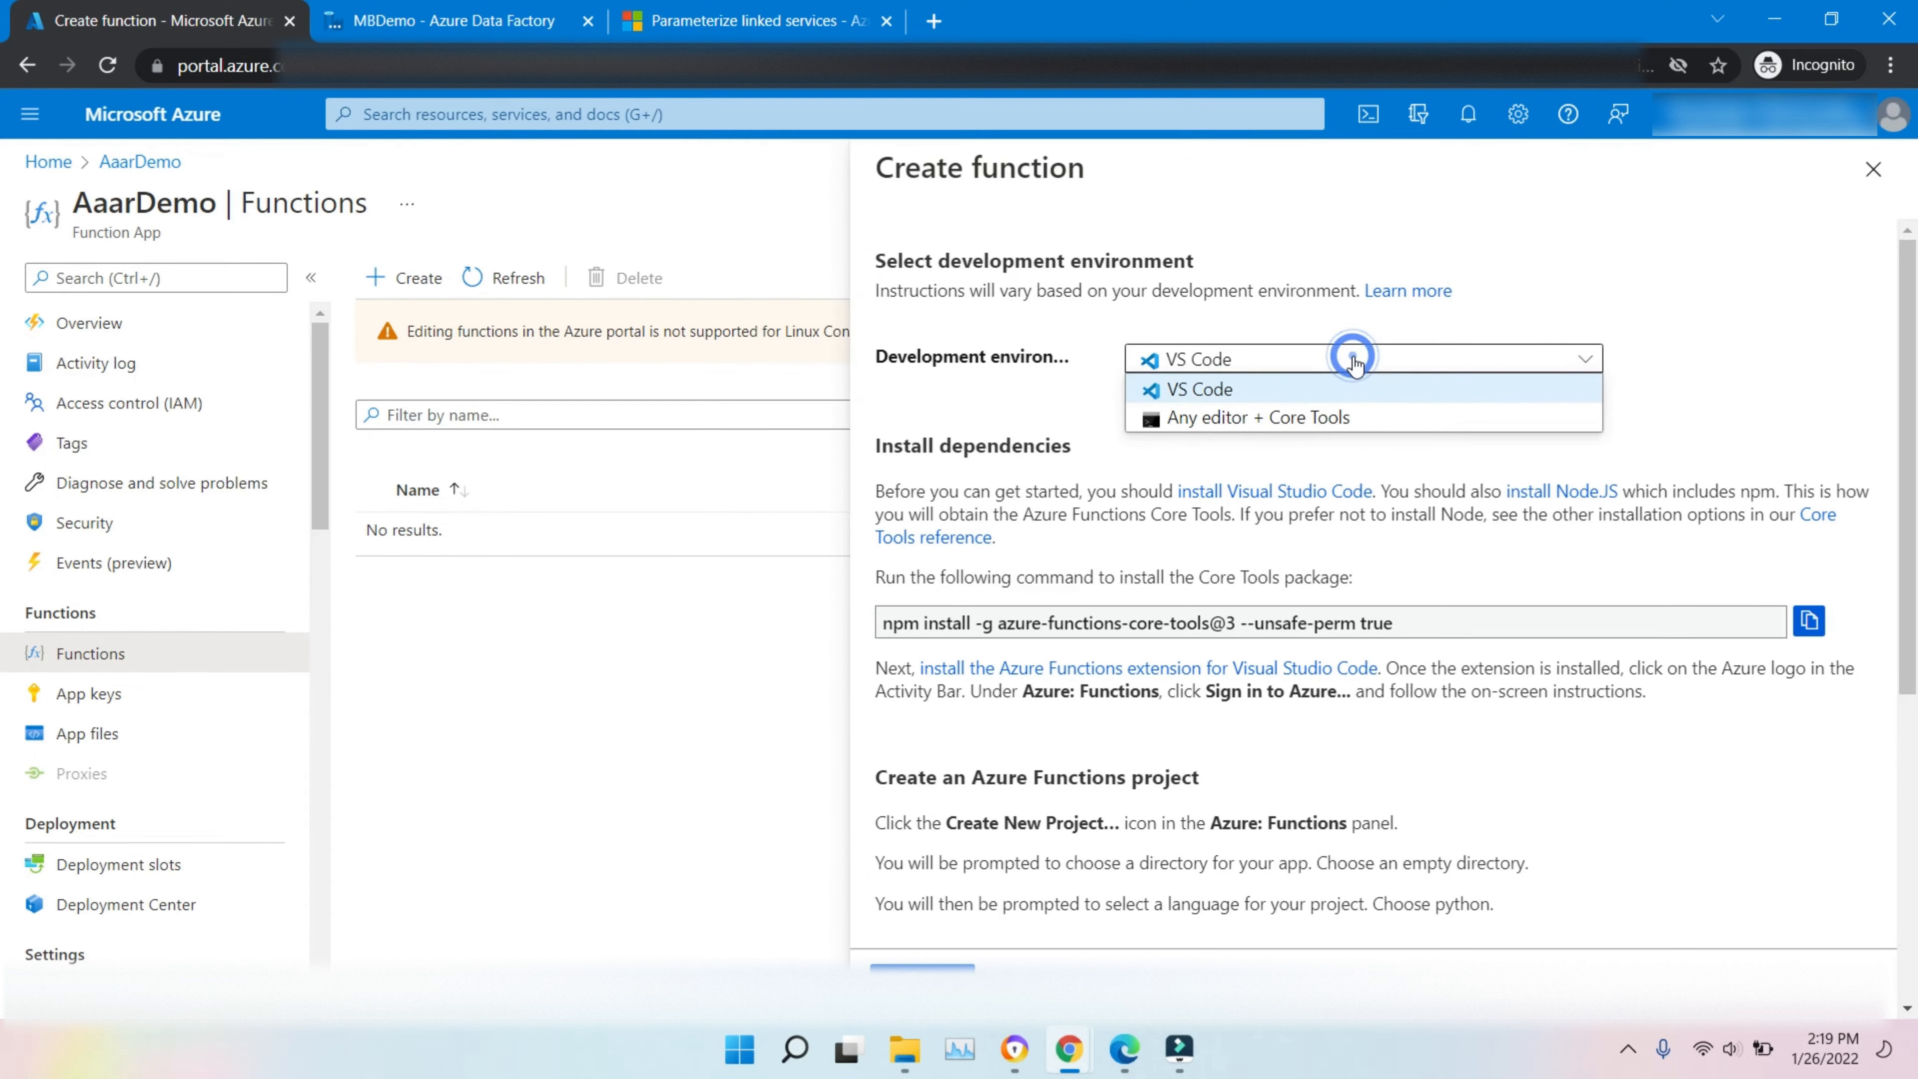
{"action": "left_click", "coordinate": [1257, 432]}
{"action": "left_click", "coordinate": [1297, 361]}
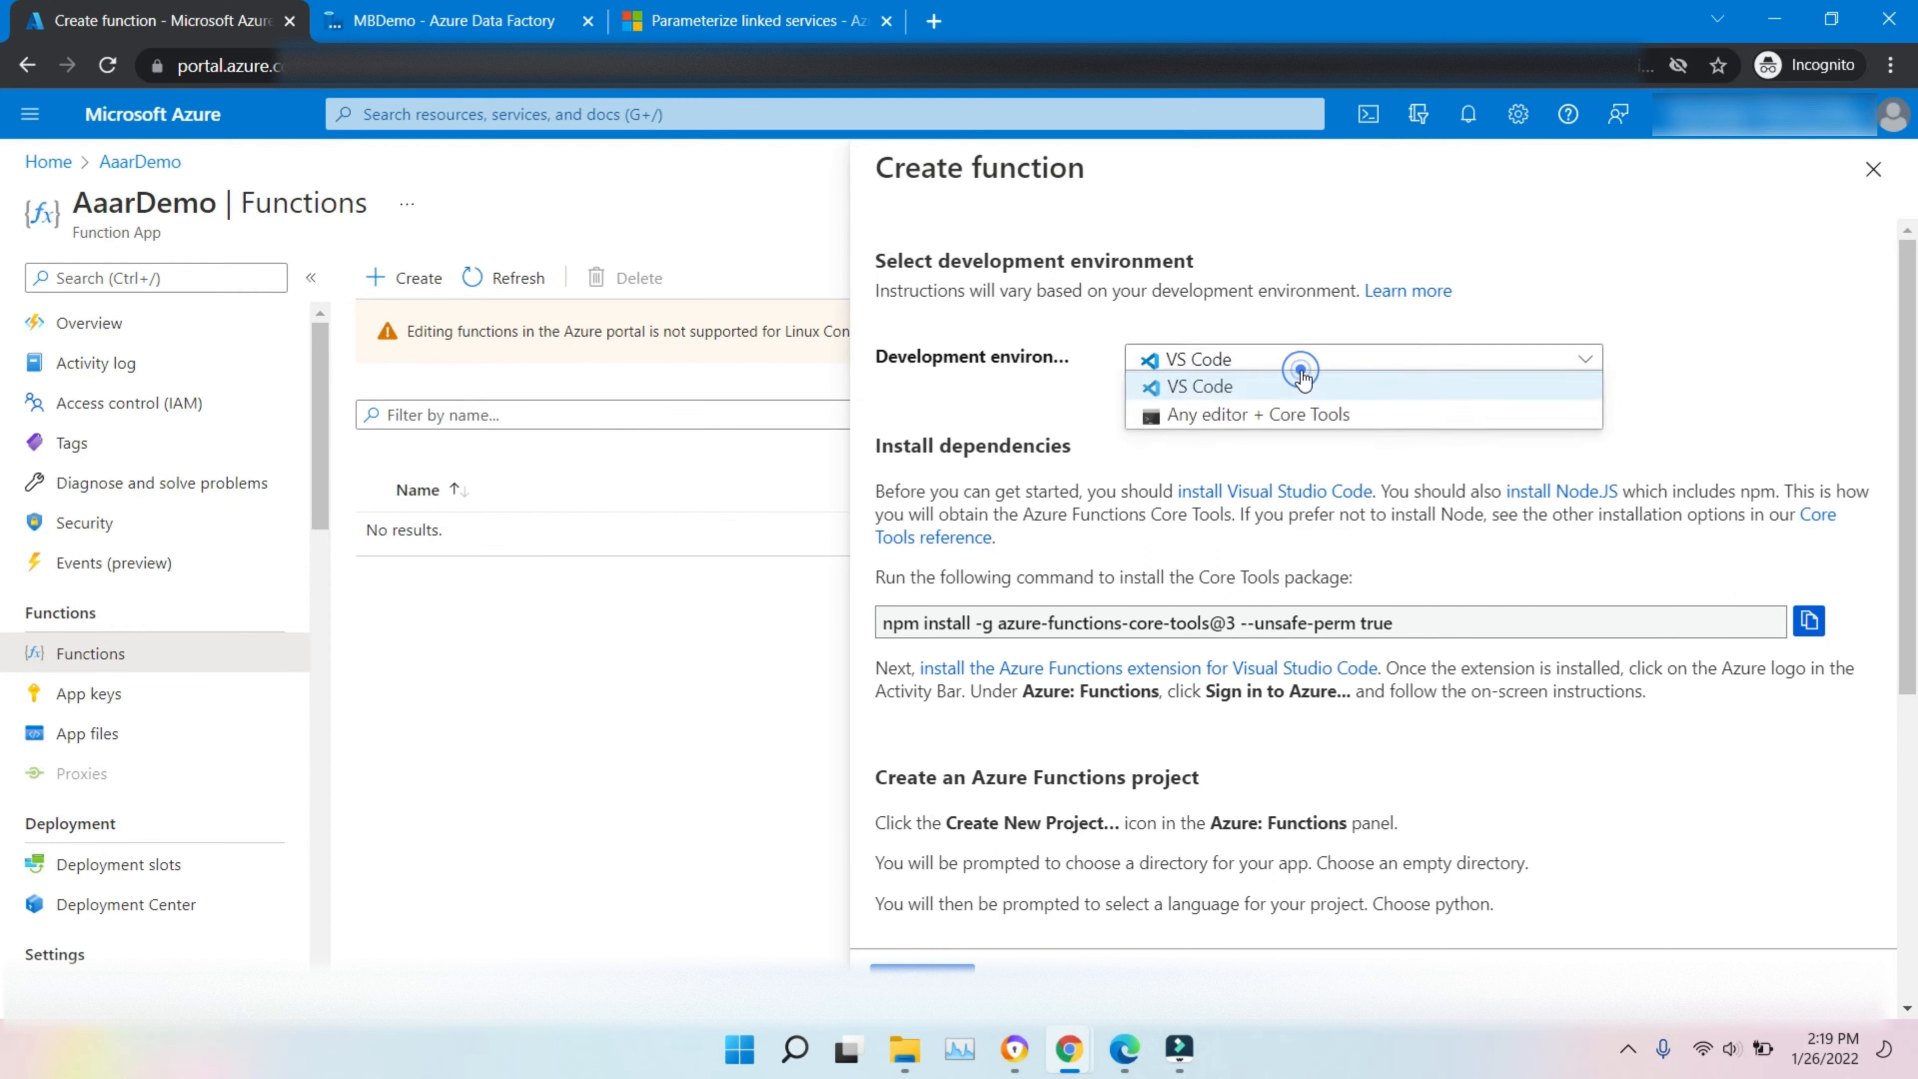
{"action": "left_click", "coordinate": [1246, 420]}
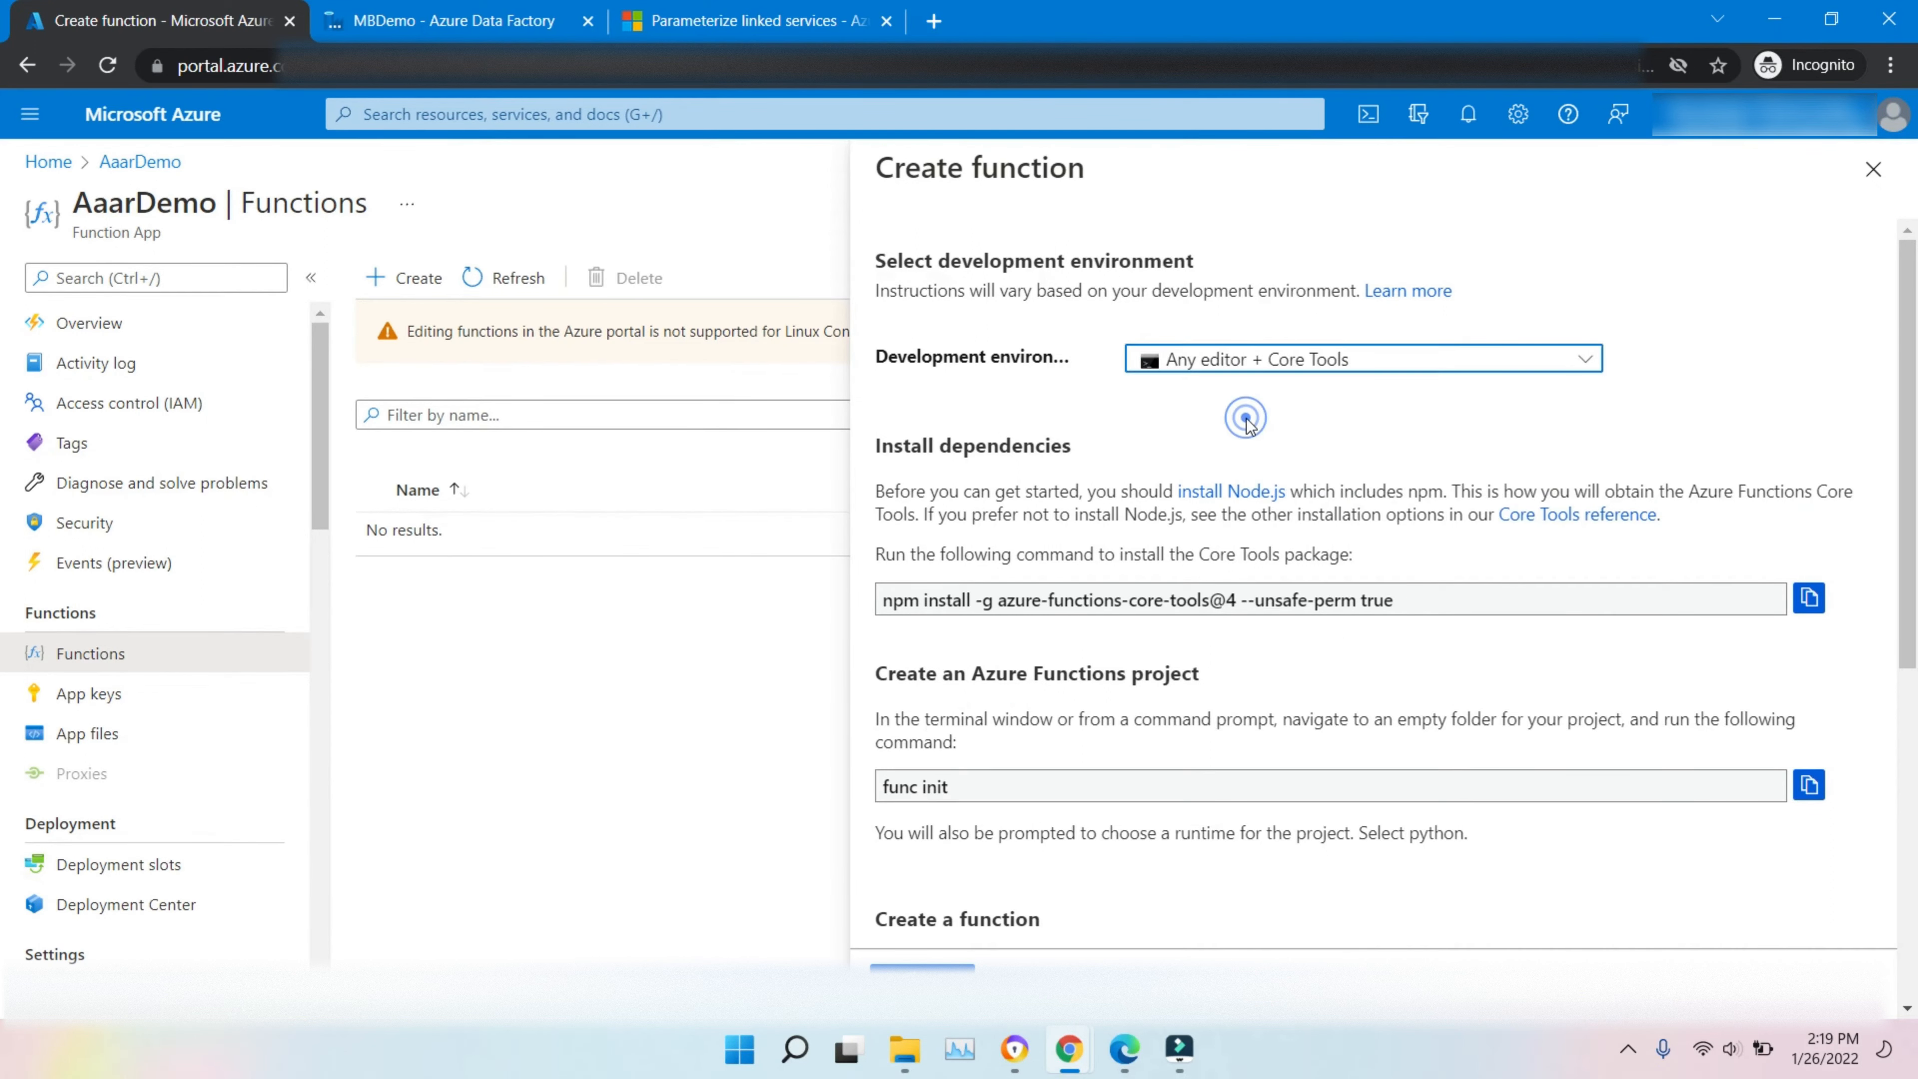
- Read the Core Tools instructions from installing dependencies to deploying the code to Azure, then close the function creation pane
{"action": "scroll", "coordinate": [1915, 744], "scroll_direction": "down", "scroll_amount": 6}
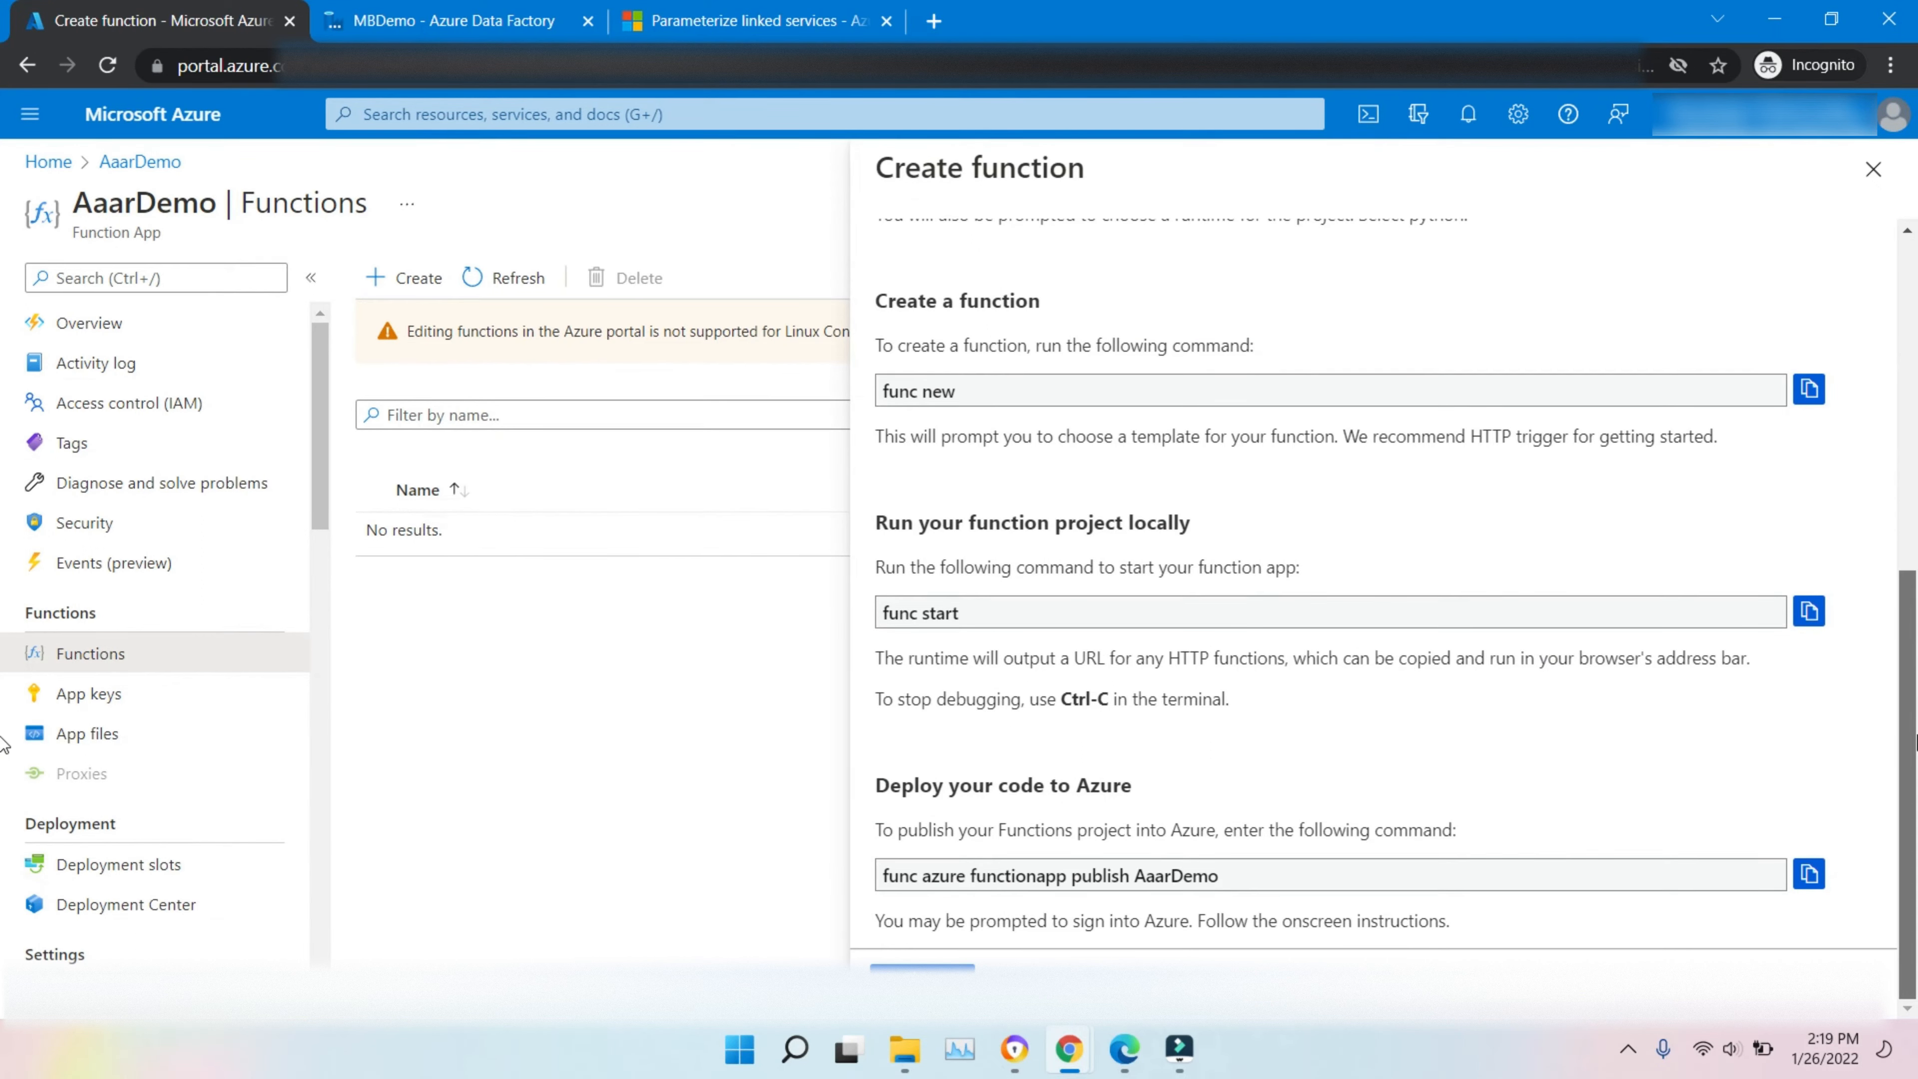
{"action": "scroll", "coordinate": [1820, 613], "scroll_direction": "up", "scroll_amount": 3}
{"action": "scroll", "coordinate": [1859, 694], "scroll_direction": "down", "scroll_amount": 3}
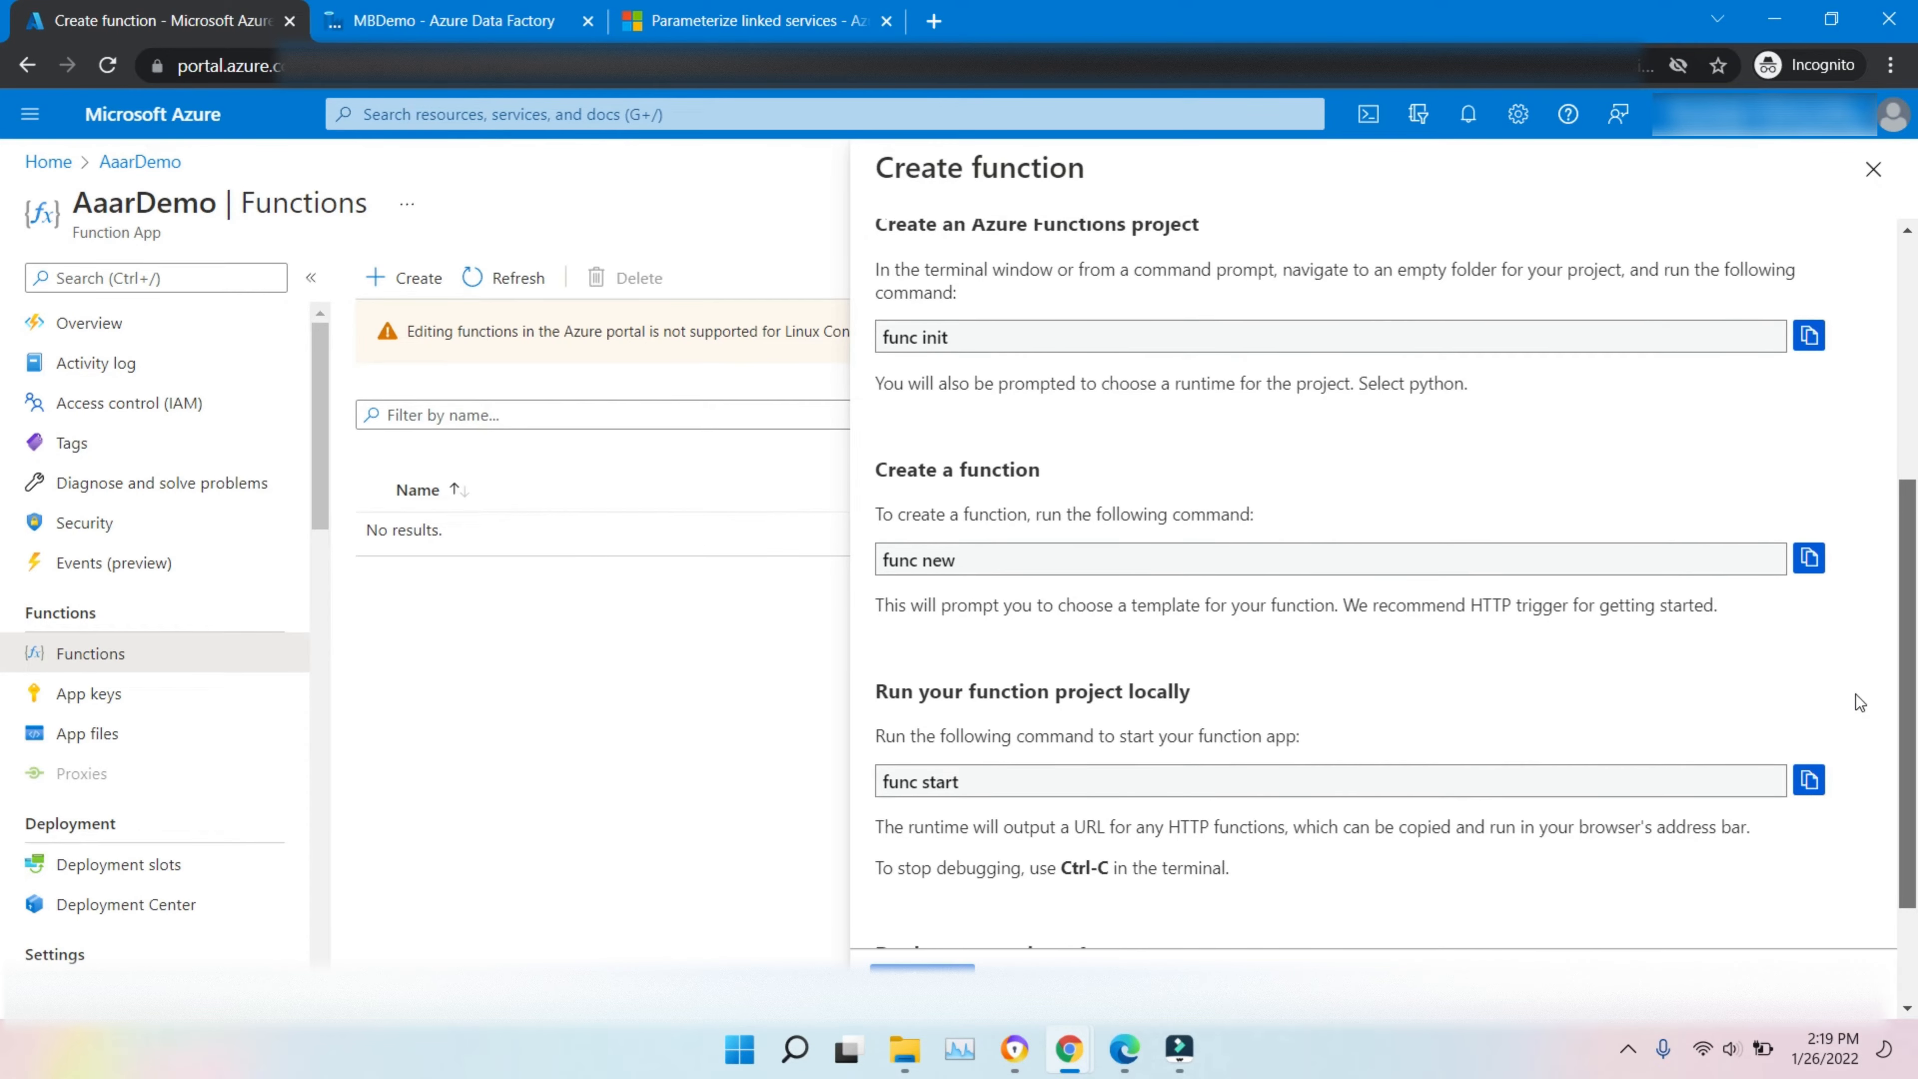
{"action": "scroll", "coordinate": [1832, 441], "scroll_direction": "up", "scroll_amount": 10}
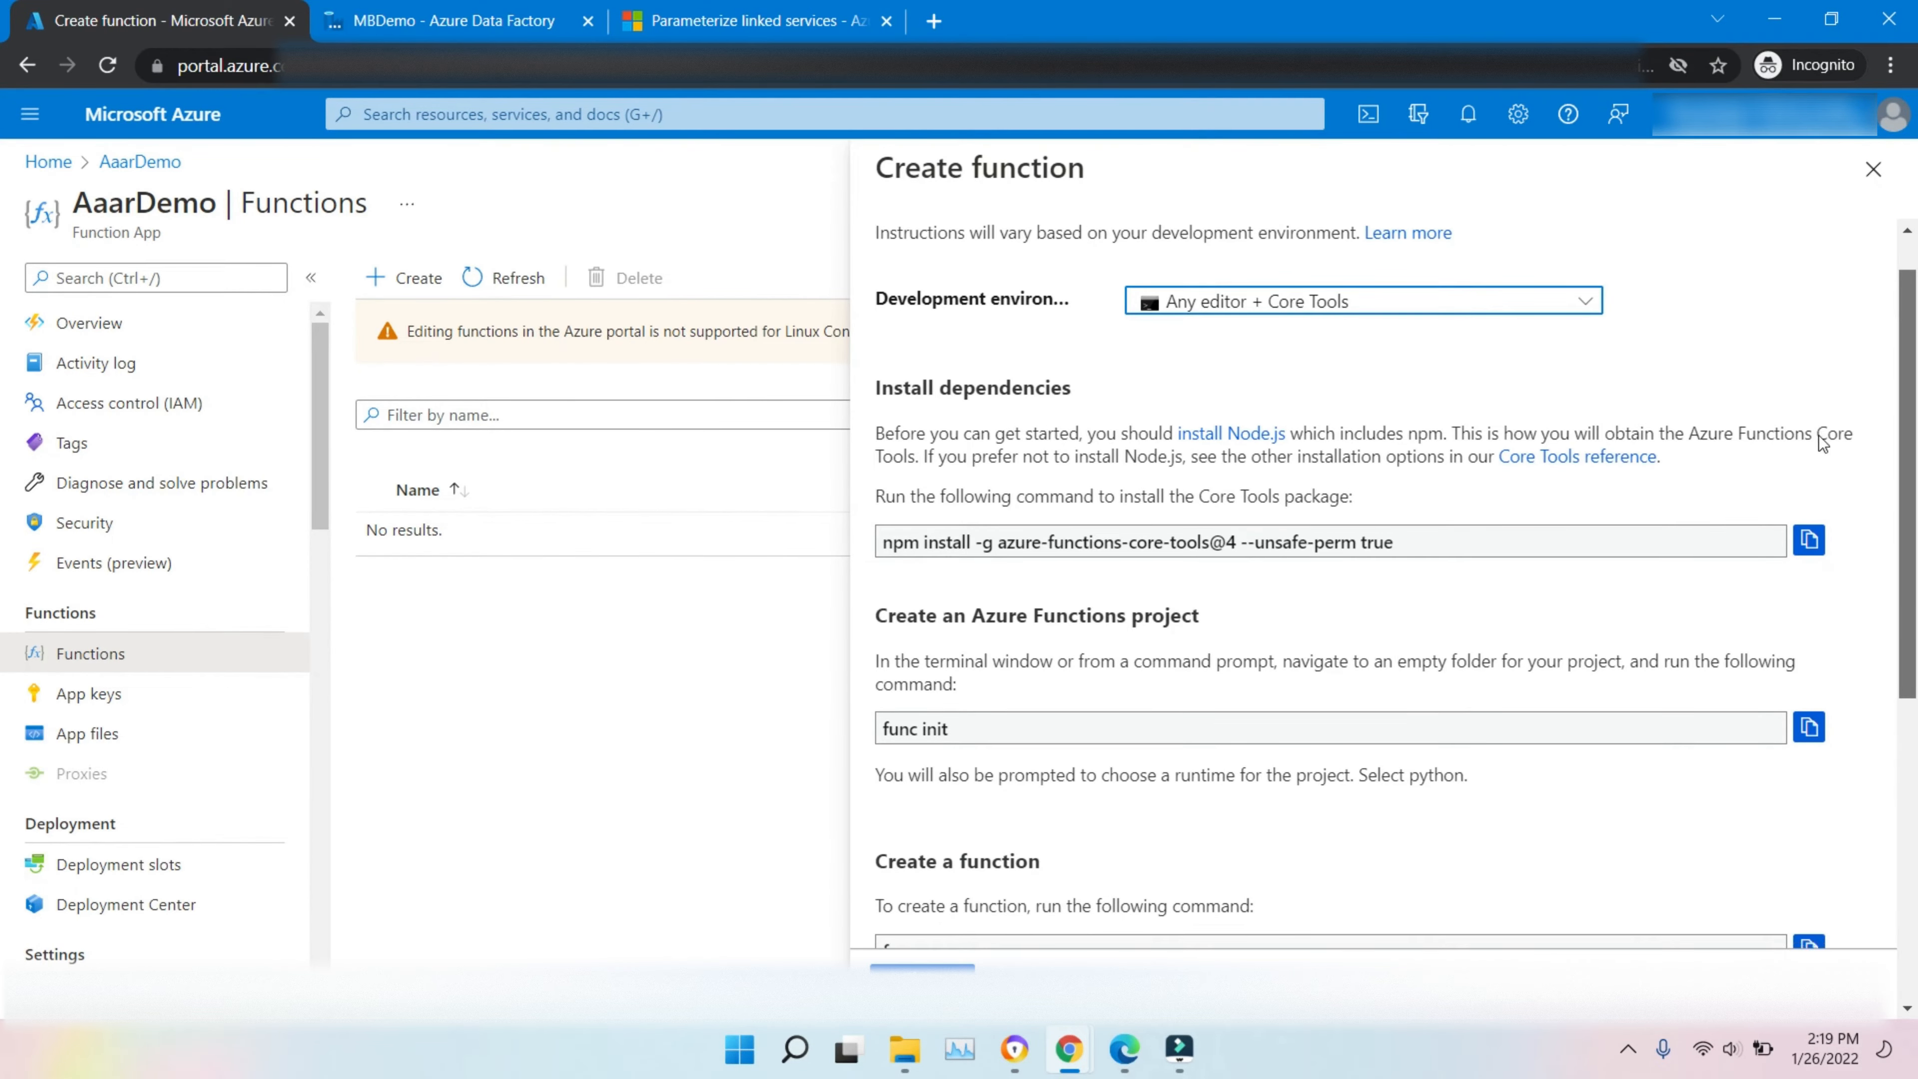
{"action": "scroll", "coordinate": [1803, 664], "scroll_direction": "down", "scroll_amount": 10}
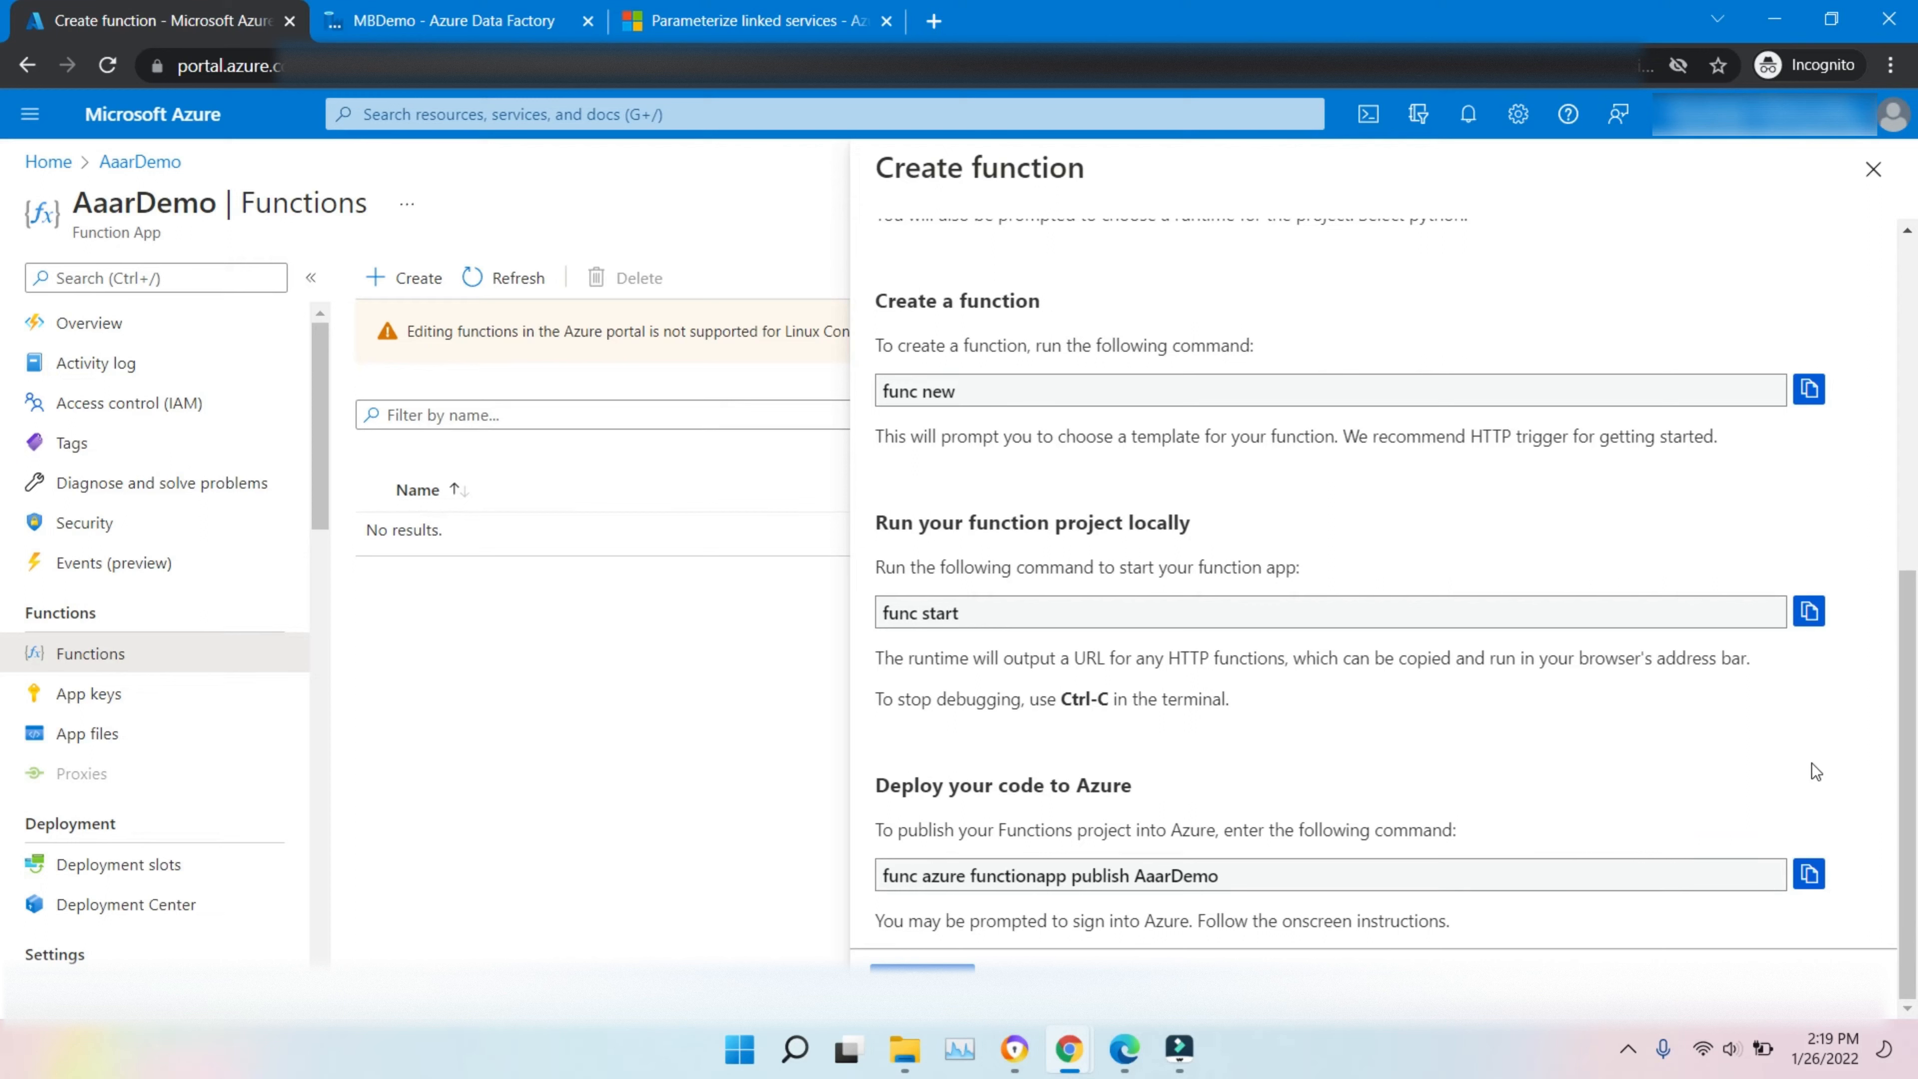
{"action": "left_click", "coordinate": [922, 980]}
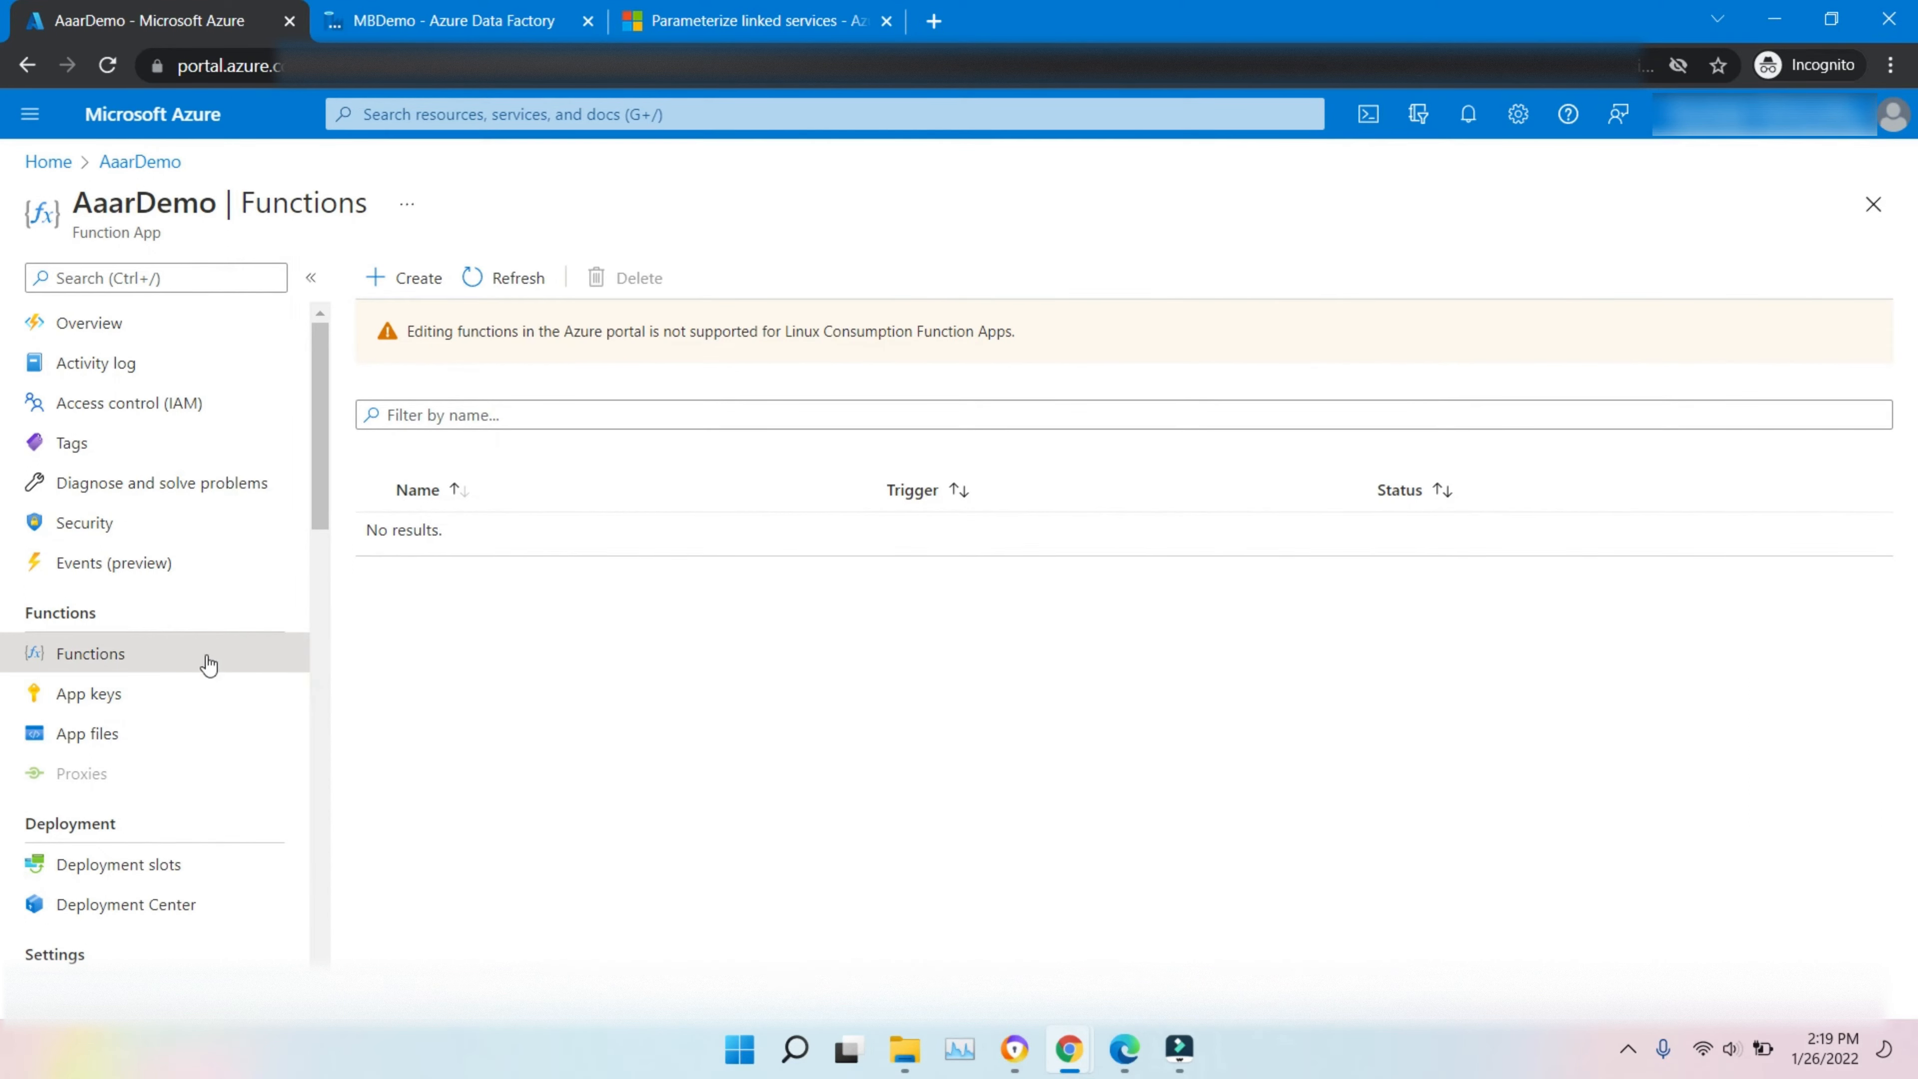
- View AaarDemo's system assigned identity settings and look through the function app's remaining settings, API and monitoring options
{"action": "left_click", "coordinate": [313, 535]}
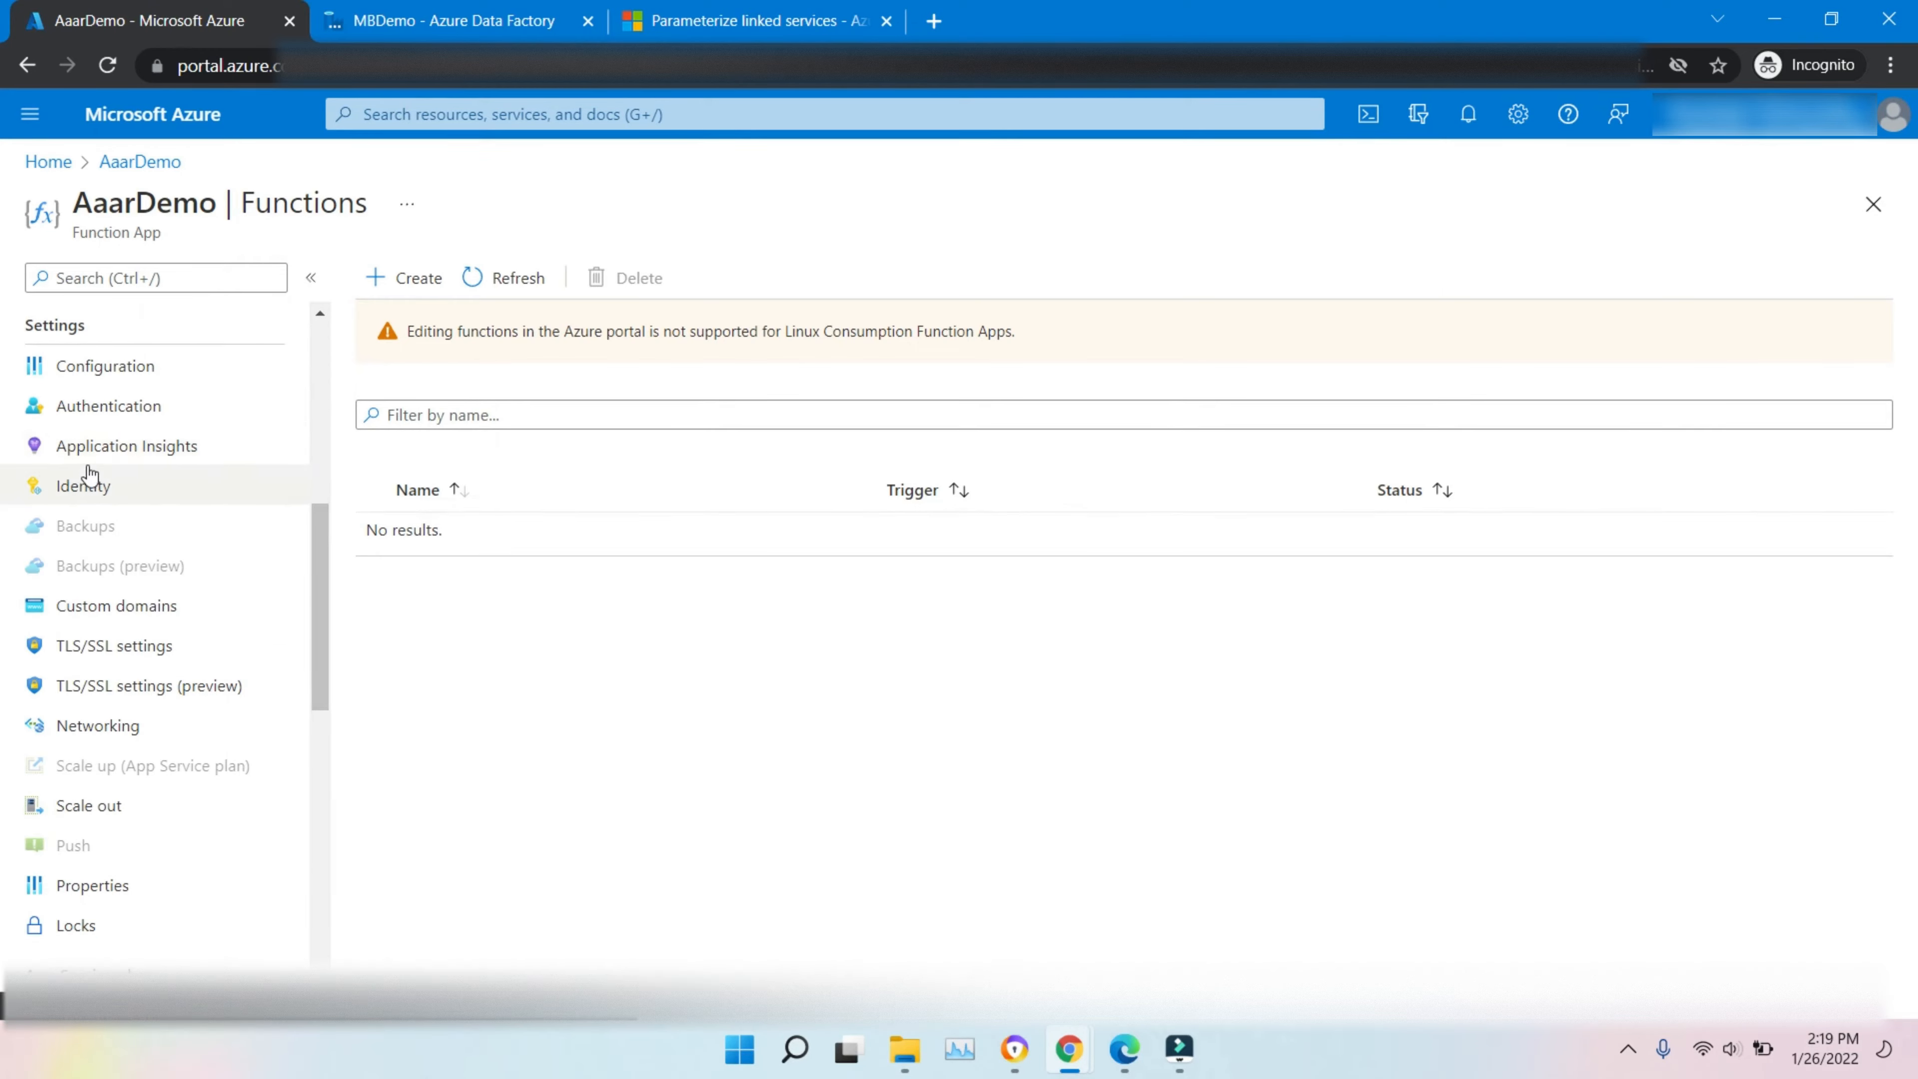
{"action": "left_click", "coordinate": [83, 486]}
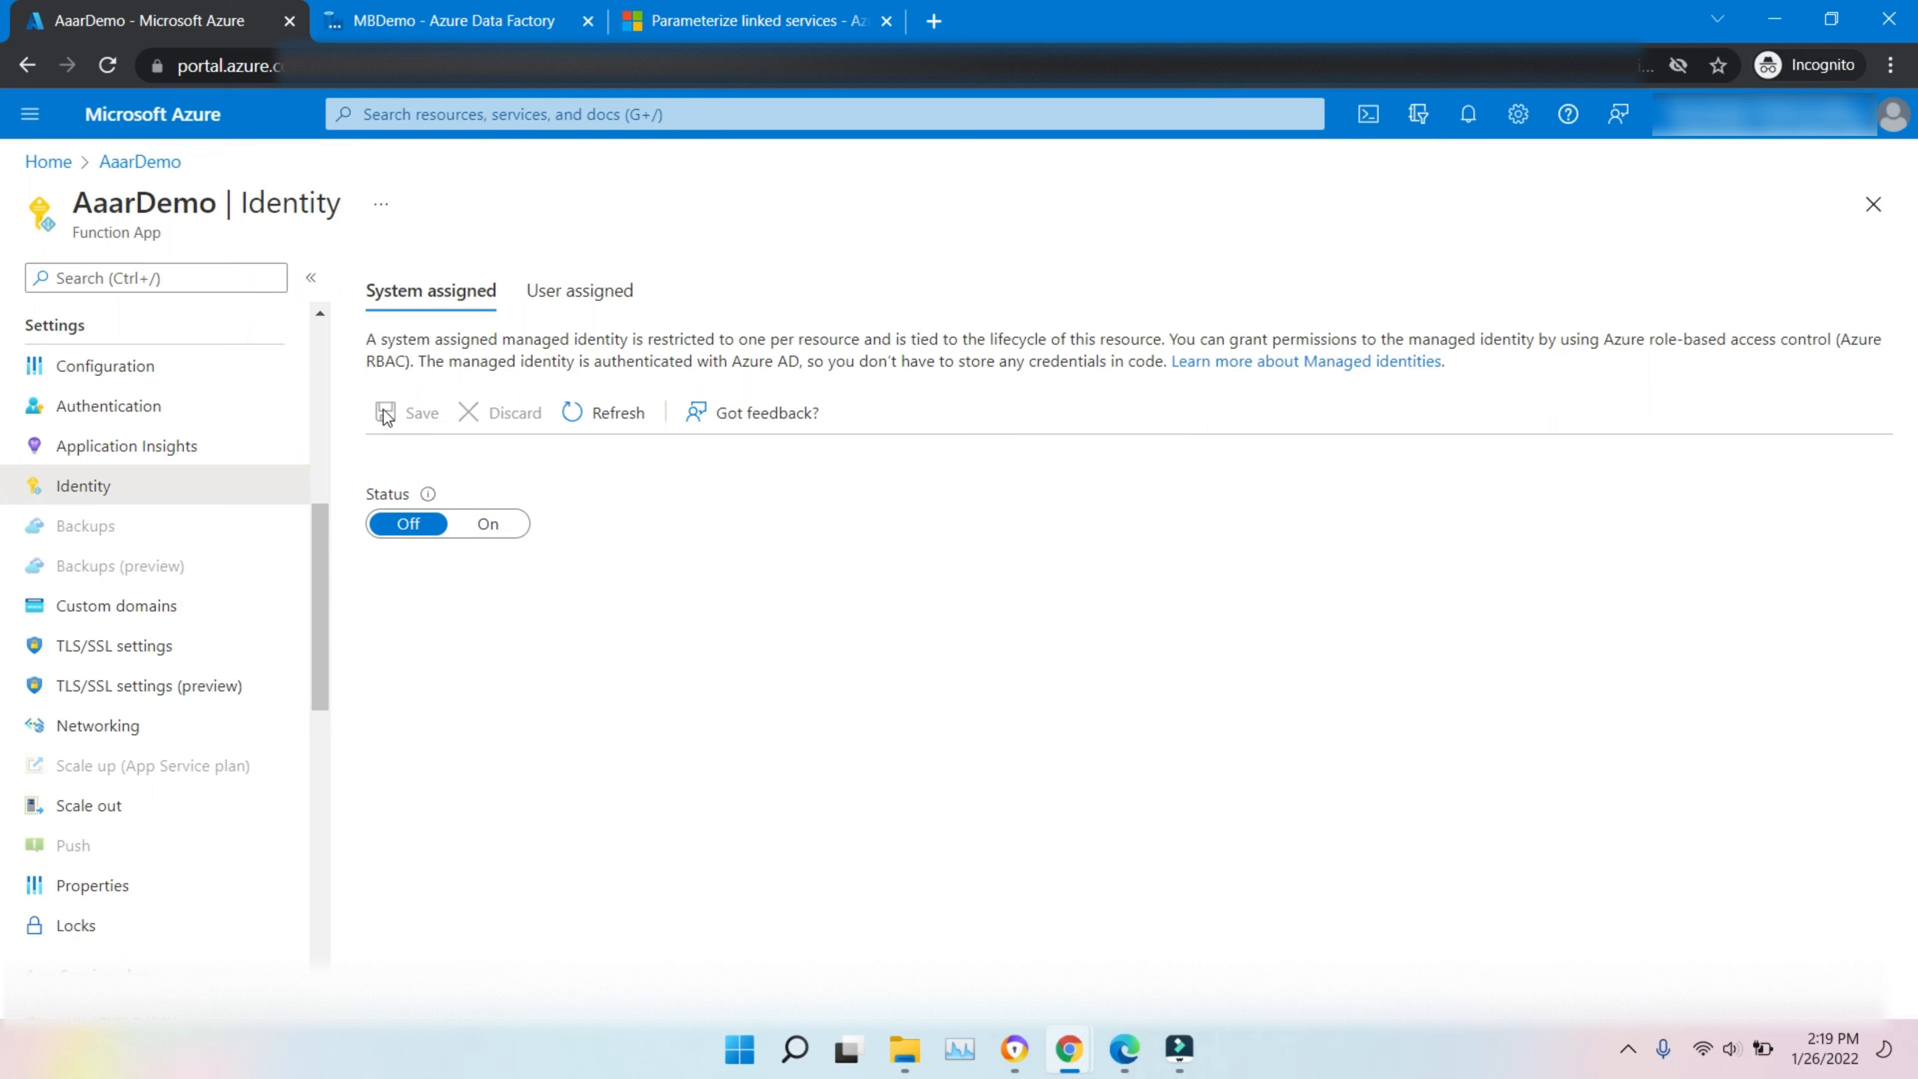
{"action": "left_click", "coordinate": [315, 831]}
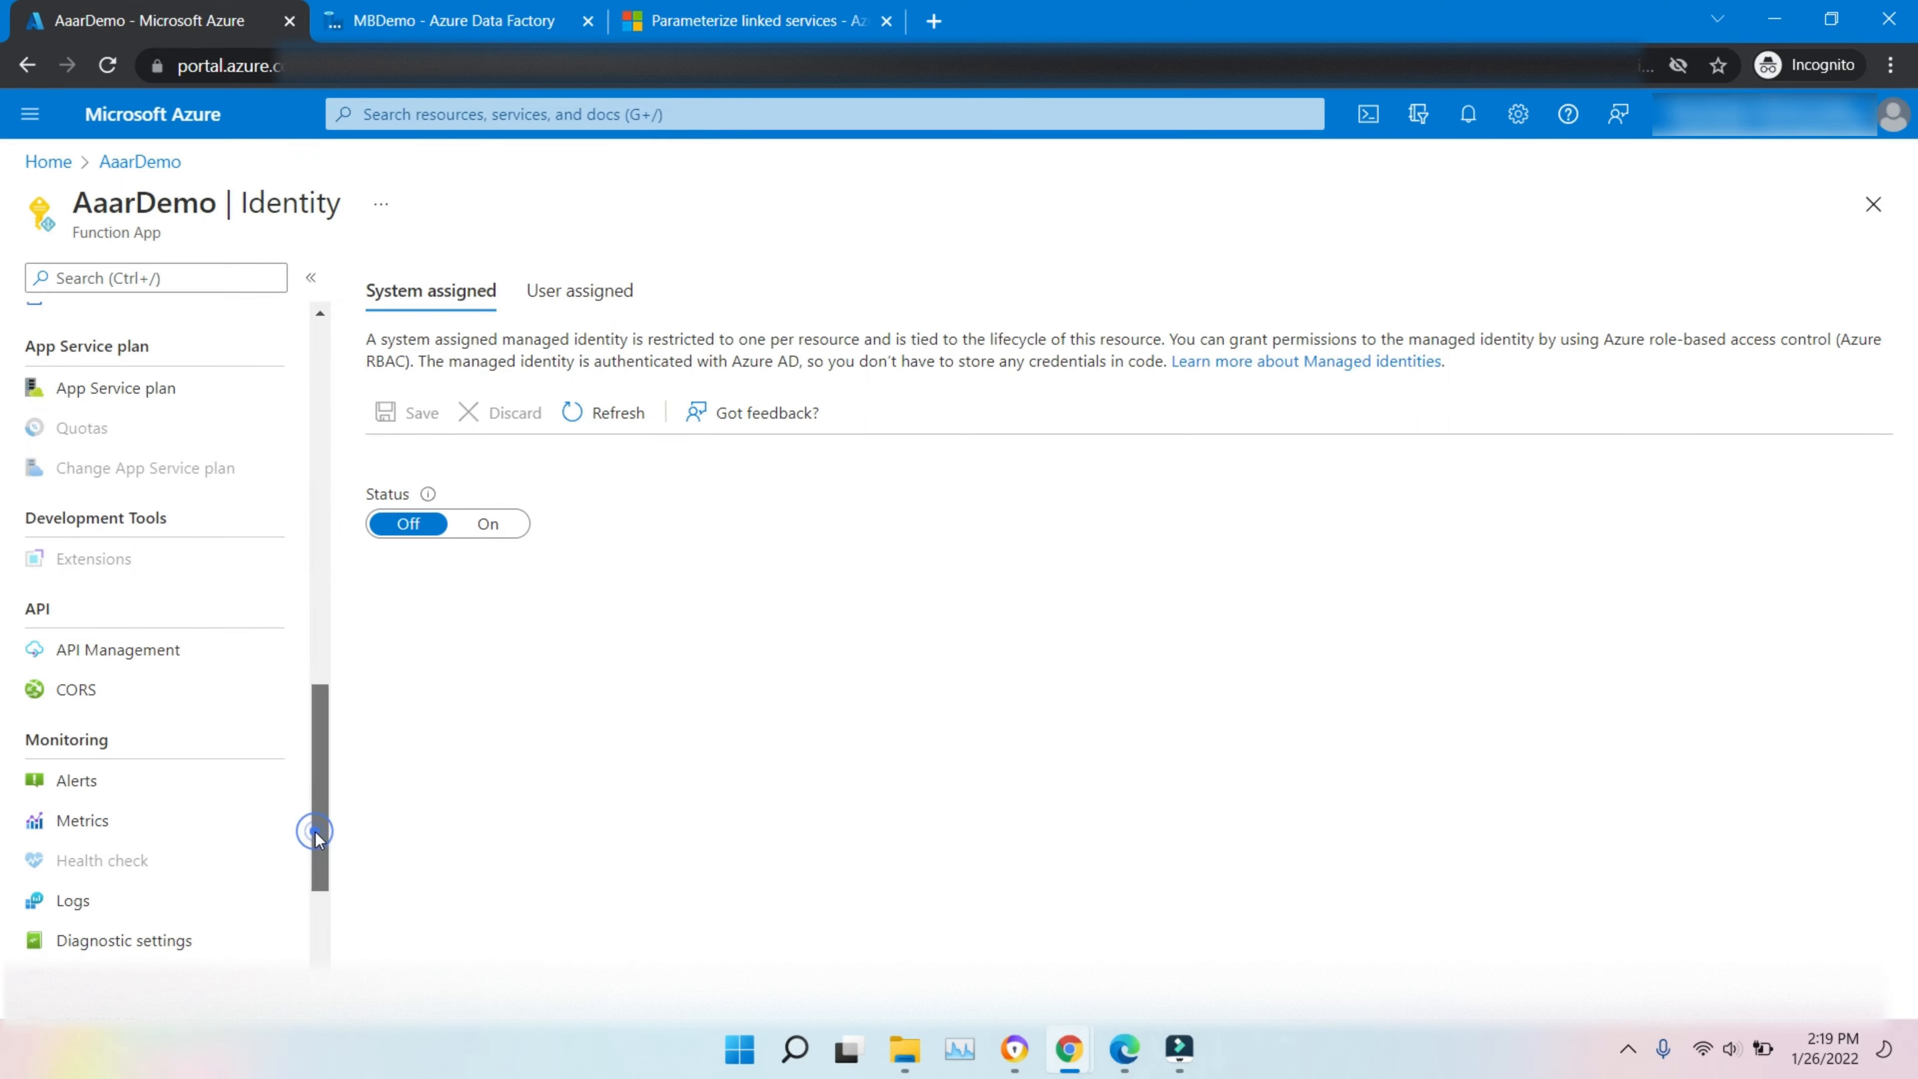
{"action": "left_click_drag", "start_coordinate": [314, 832], "coordinate": [256, 669]}
{"action": "scroll", "coordinate": [254, 684], "scroll_direction": "down", "scroll_amount": 1}
{"action": "scroll", "coordinate": [255, 672], "scroll_direction": "up", "scroll_amount": 3}
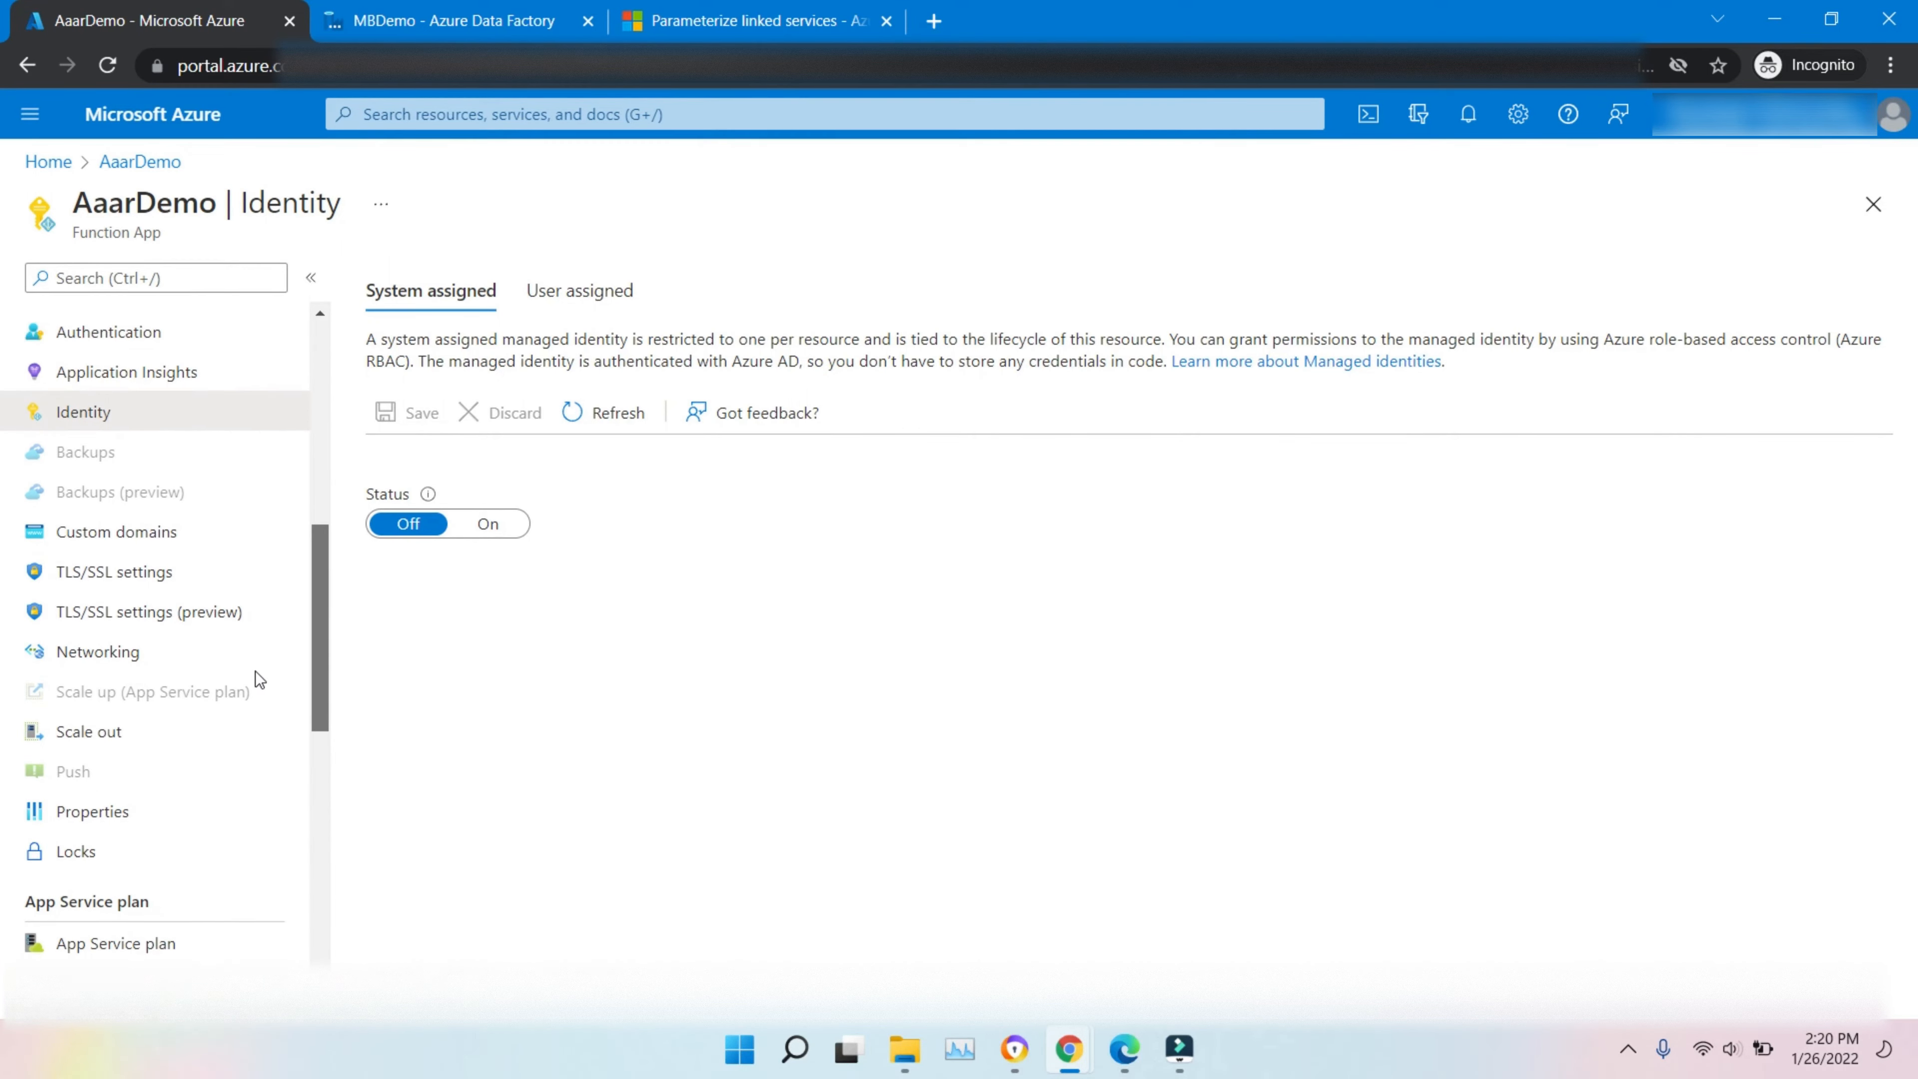
{"action": "scroll", "coordinate": [233, 626], "scroll_direction": "up", "scroll_amount": 2}
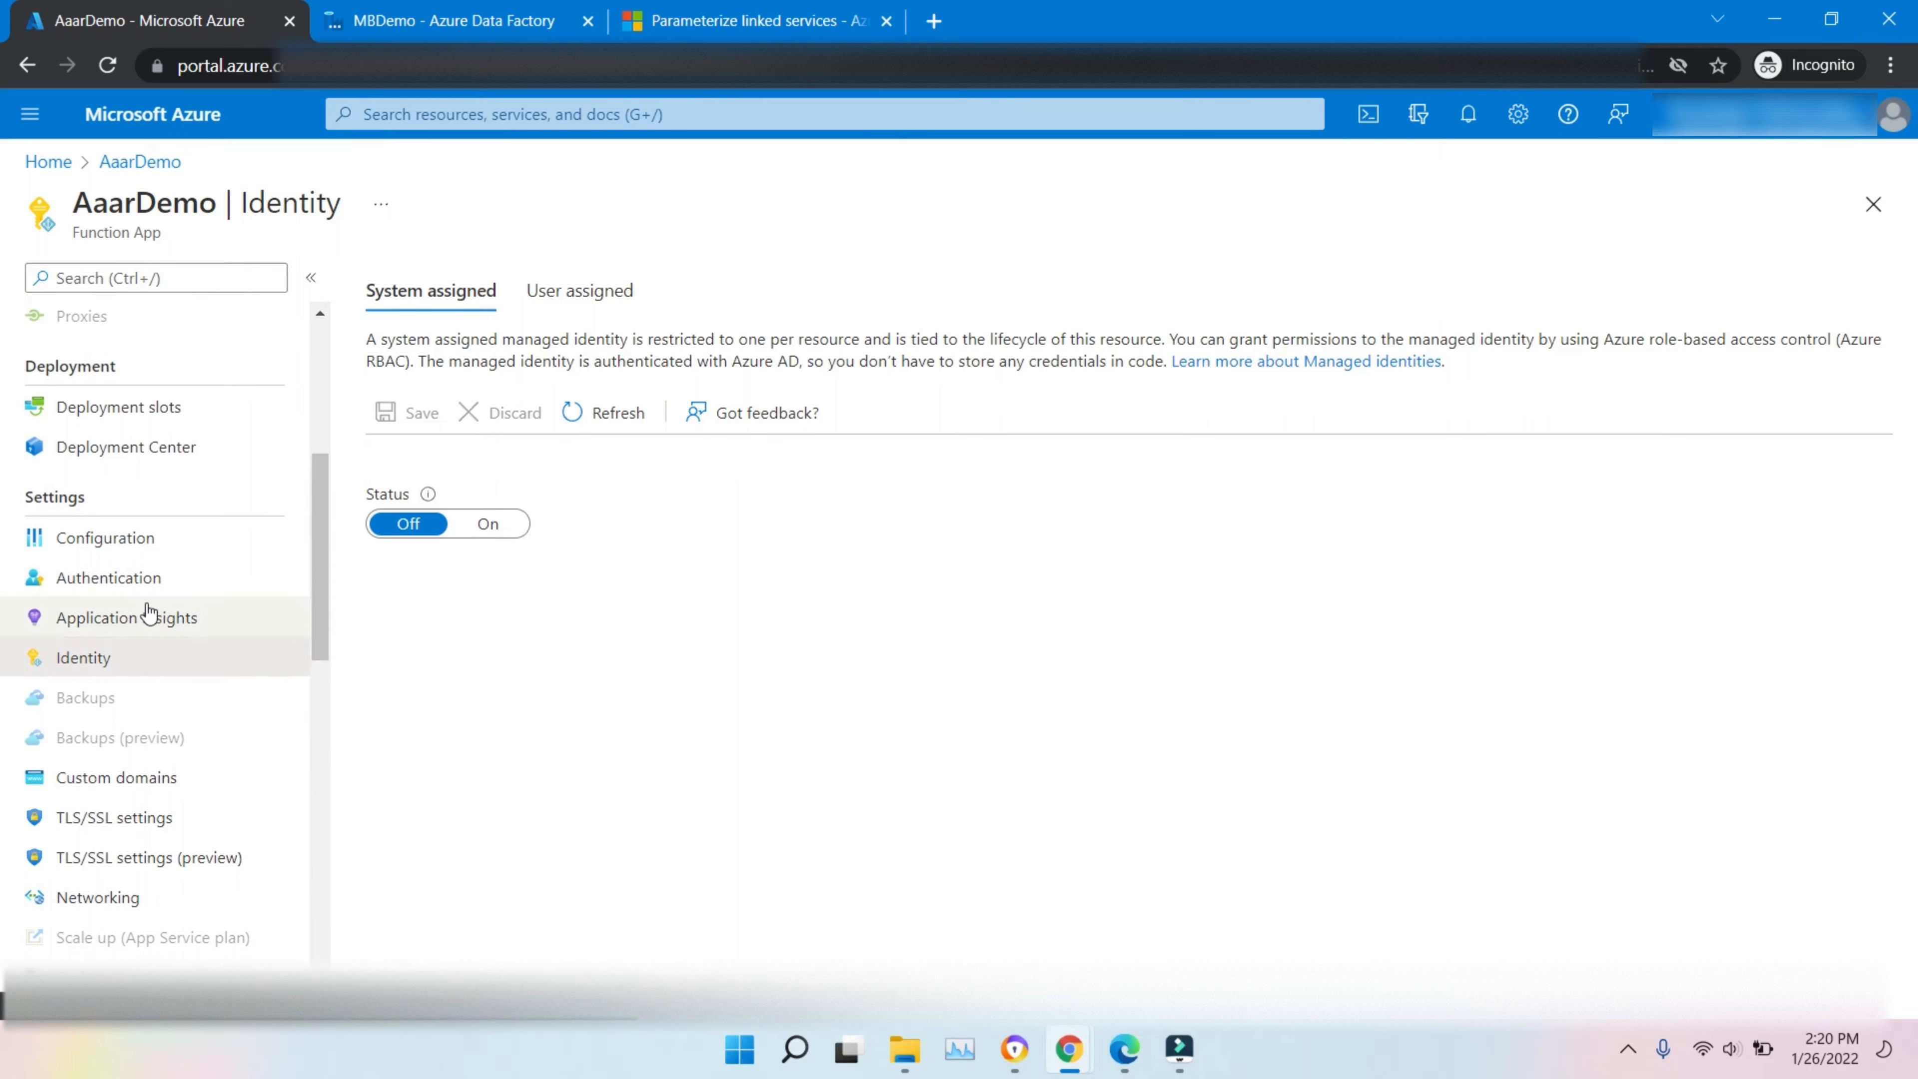
- Start adding Facebook as an identity provider under AaarDemo's authentication and review its app registration and access settings
{"action": "left_click", "coordinate": [145, 594]}
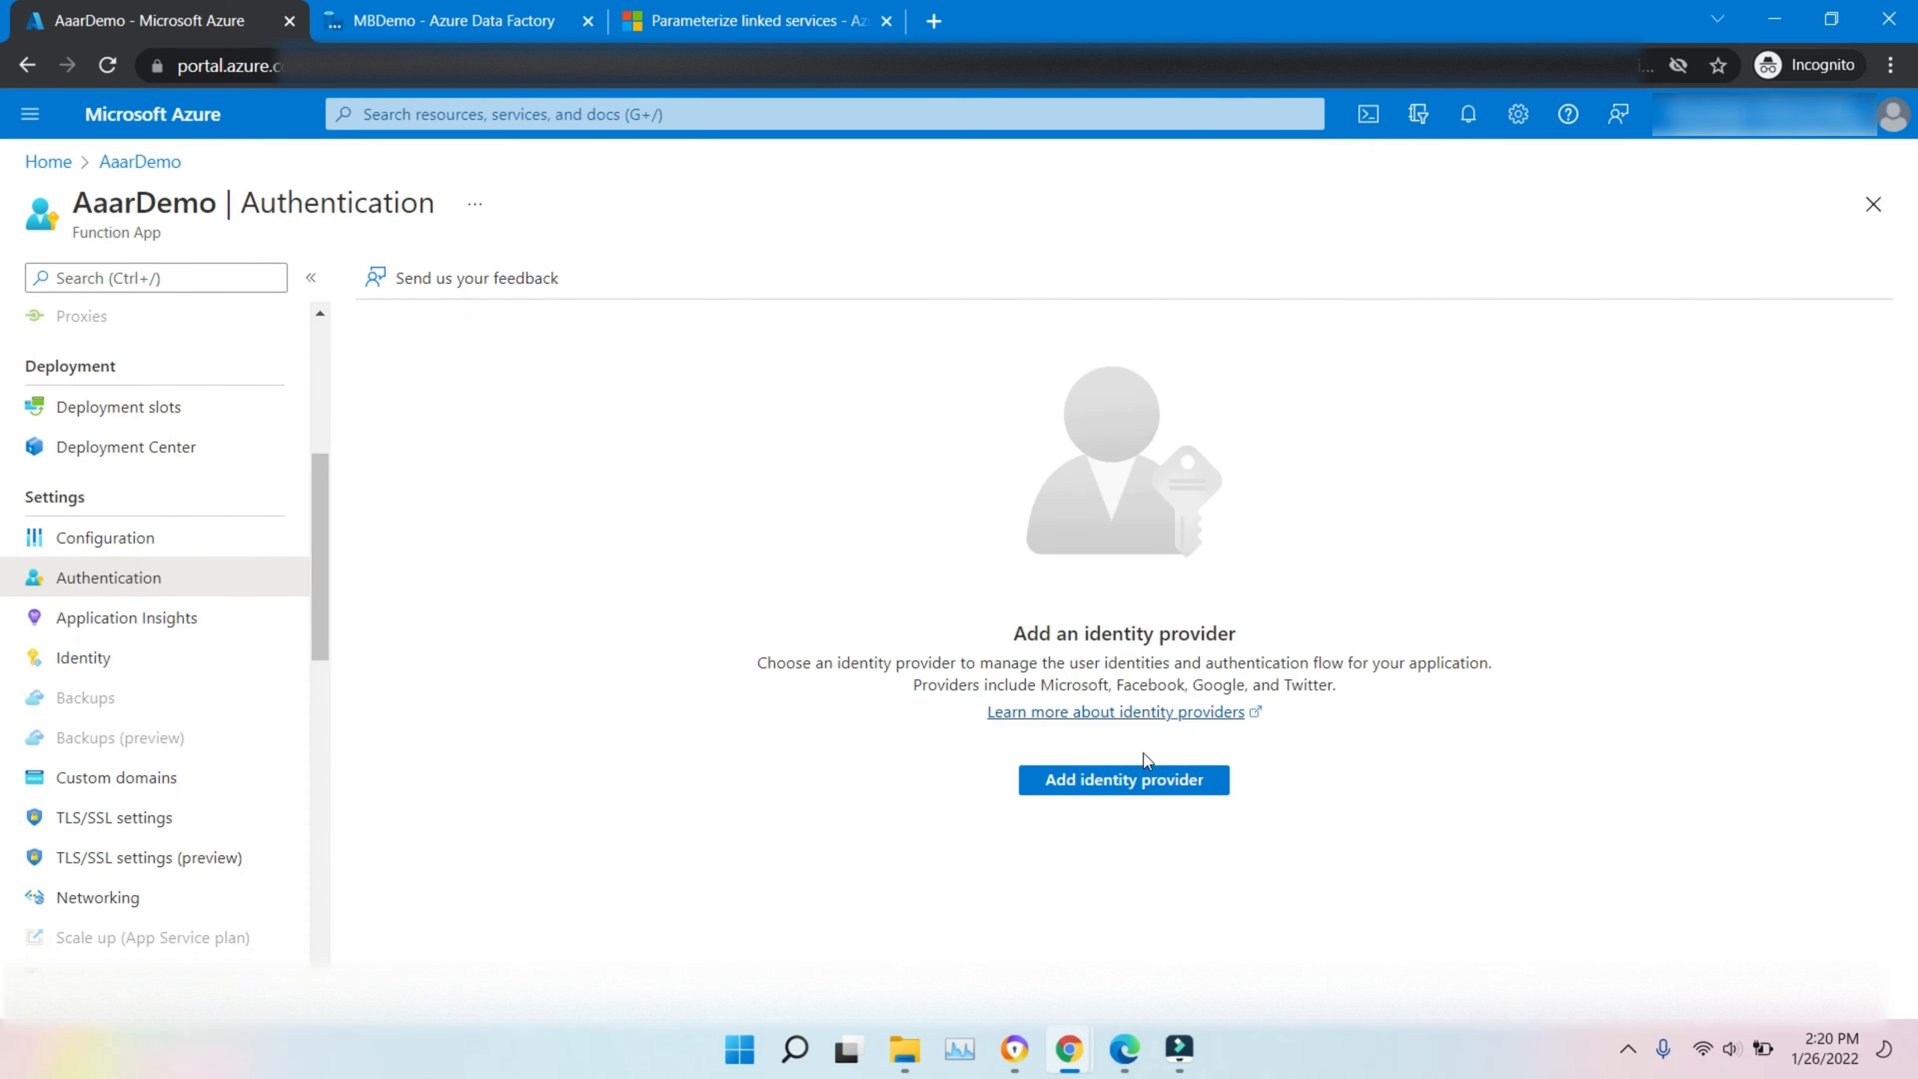
{"action": "left_click", "coordinate": [1115, 790]}
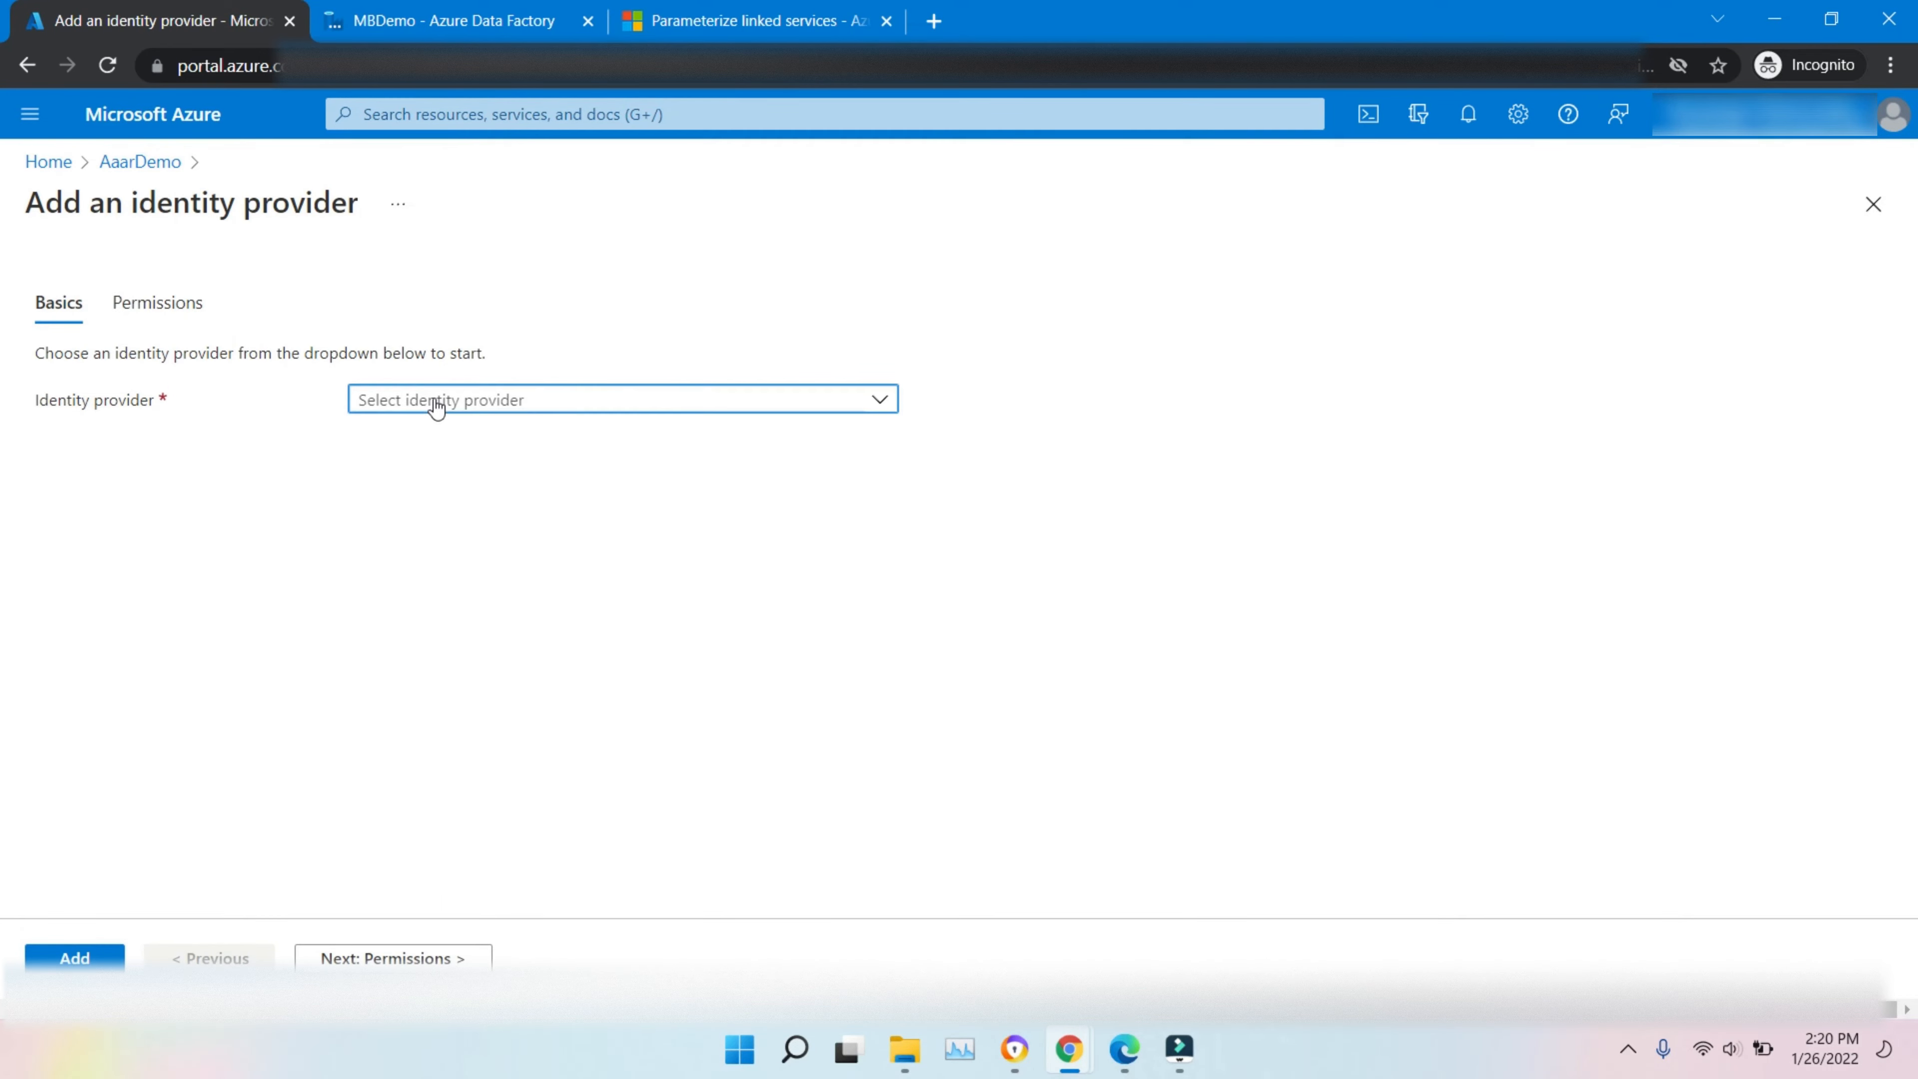
{"action": "left_click", "coordinate": [438, 399]}
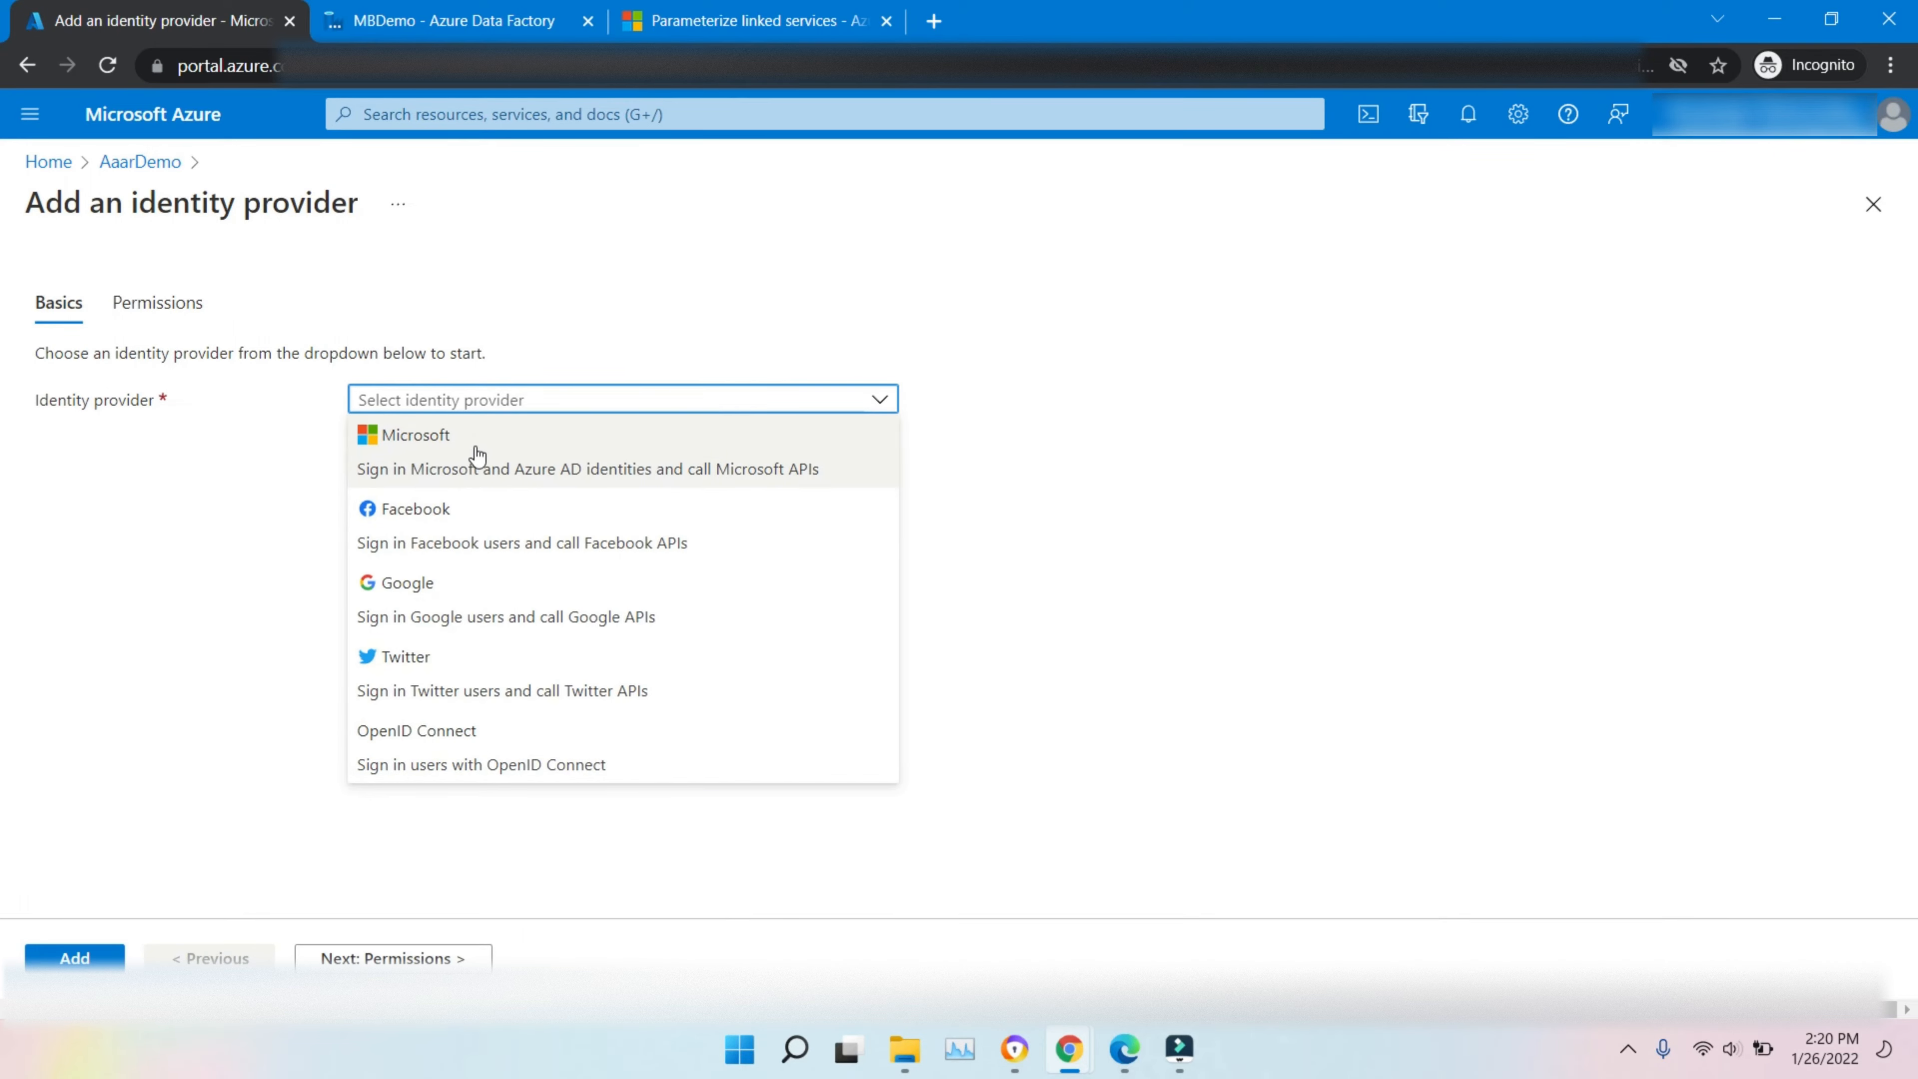
{"action": "left_click", "coordinate": [462, 511]}
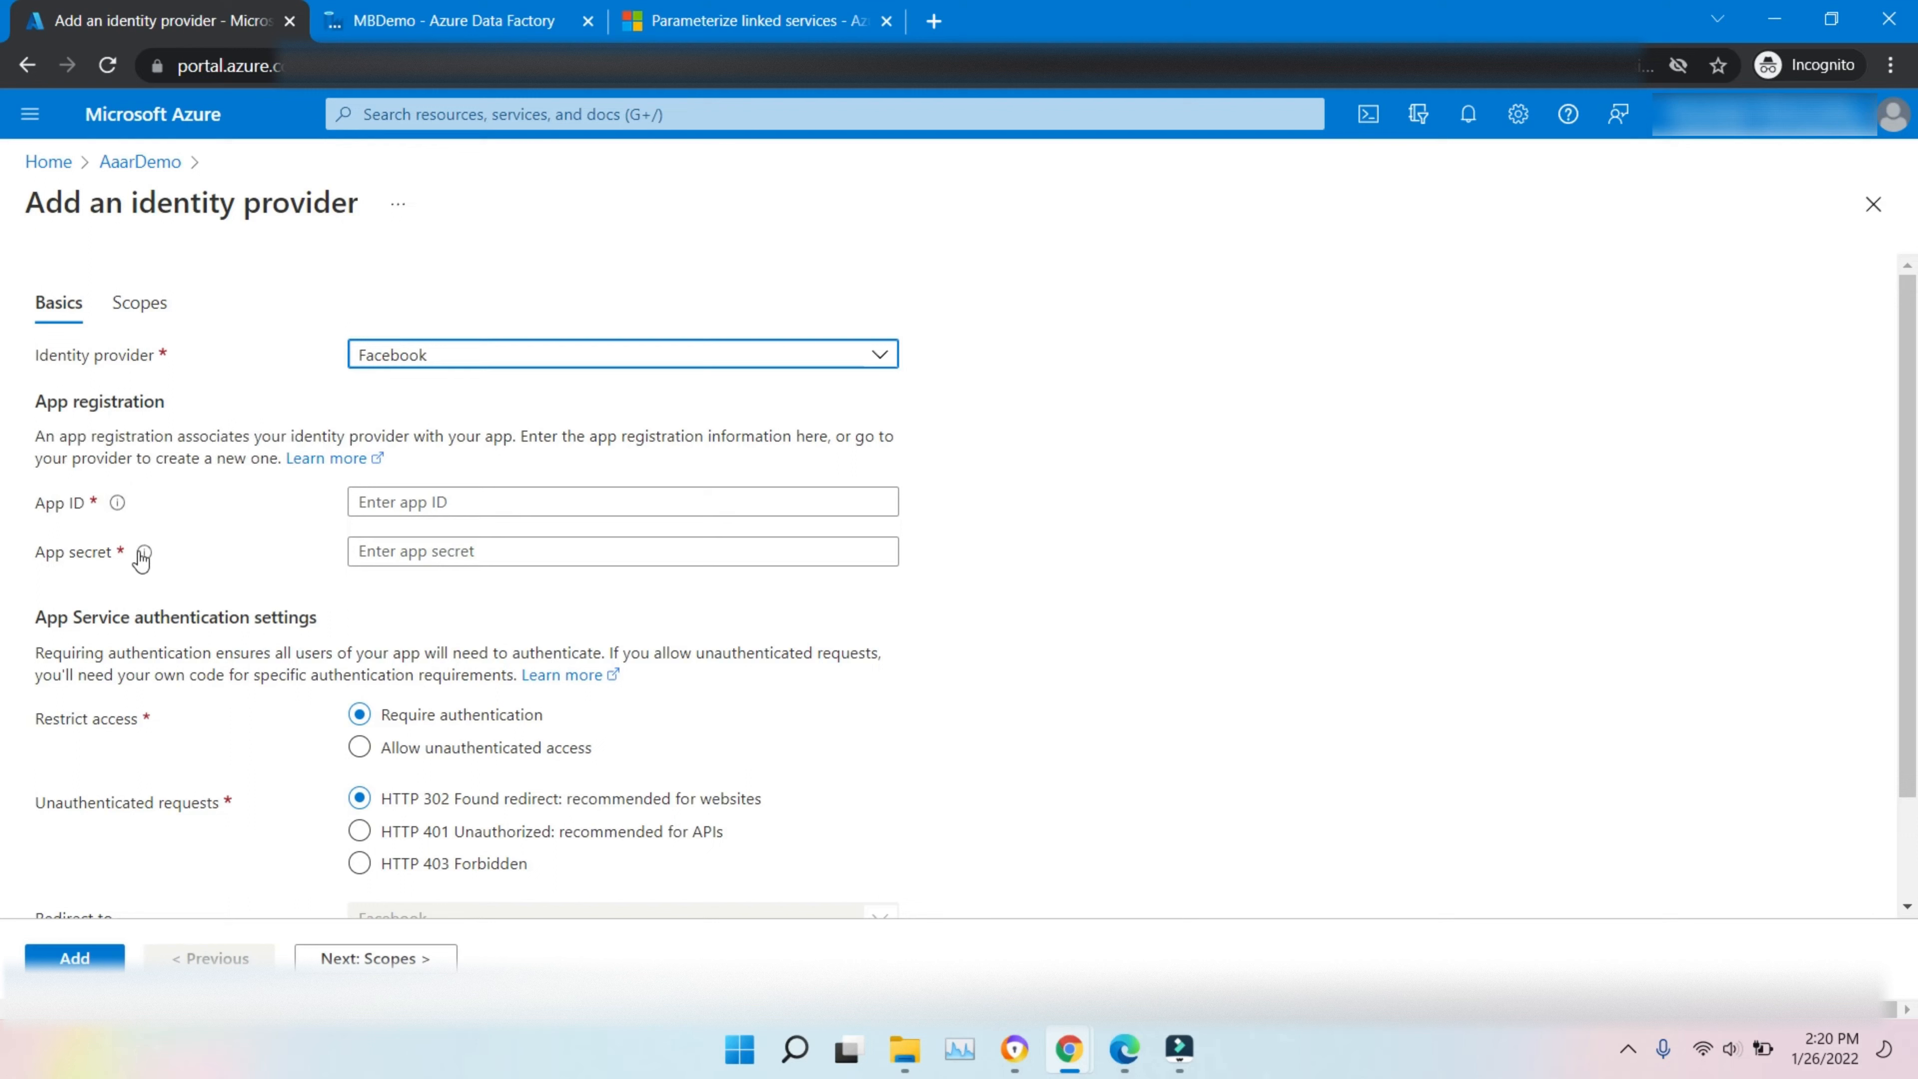
{"action": "mouse_move", "coordinate": [142, 559]}
{"action": "scroll", "coordinate": [989, 744], "scroll_direction": "down", "scroll_amount": 2}
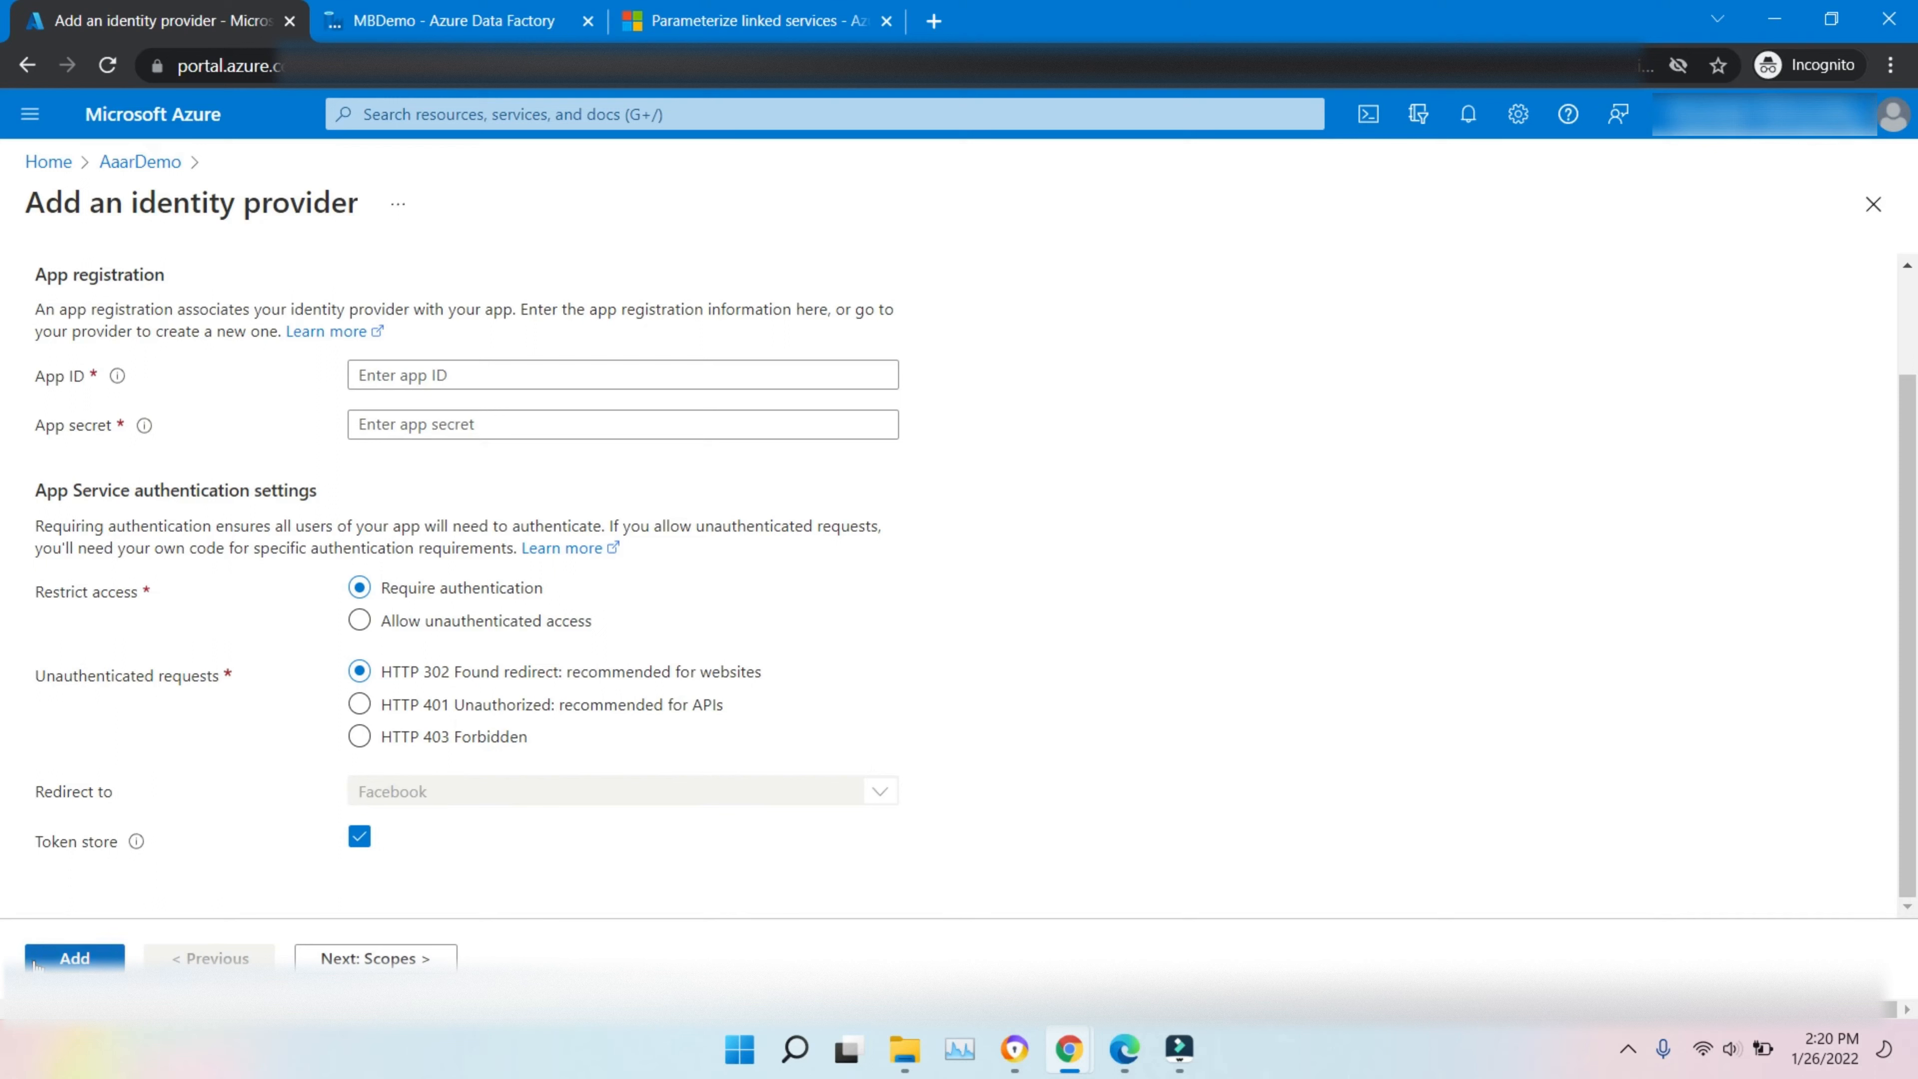
- Check the Facebook scopes, then discard the unsaved identity provider and return to AaarDemo's authentication page
{"action": "left_click", "coordinate": [332, 958]}
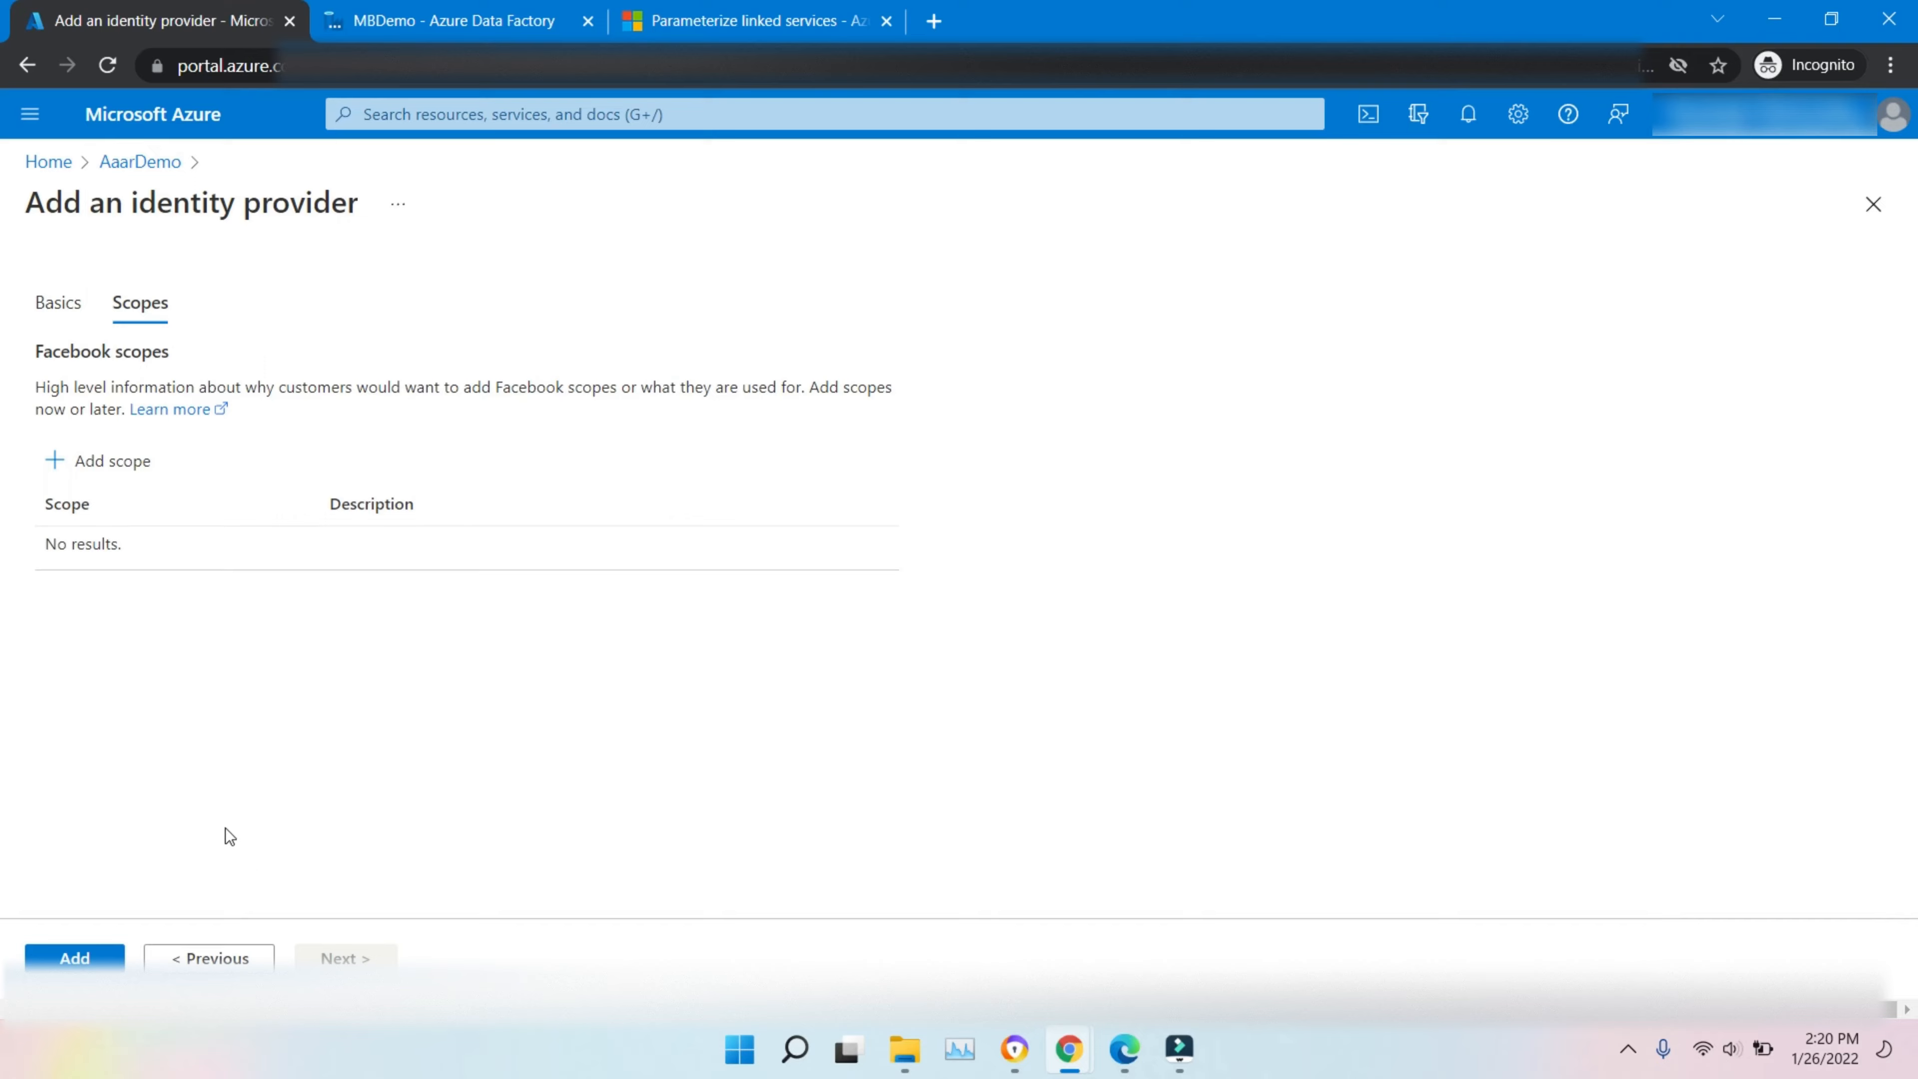
{"action": "left_click", "coordinate": [206, 957]}
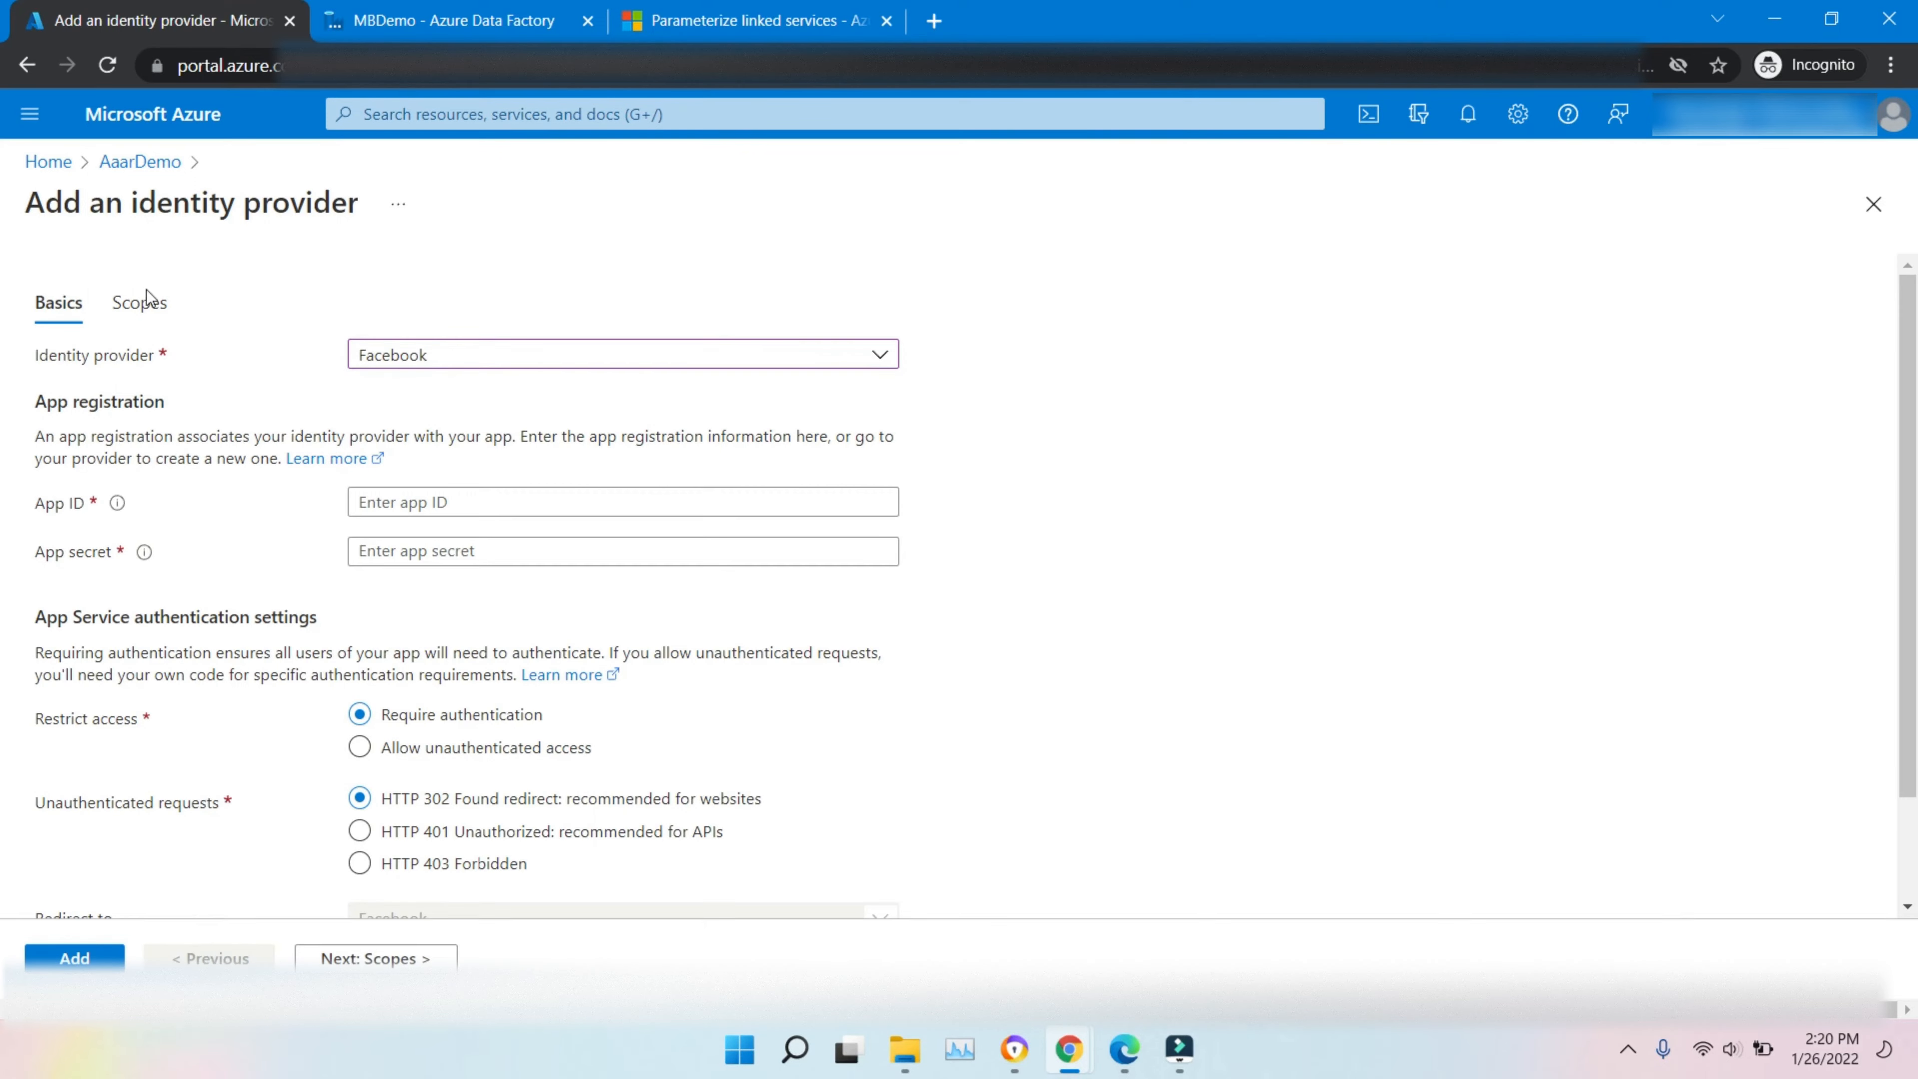
{"action": "left_click", "coordinate": [140, 163]}
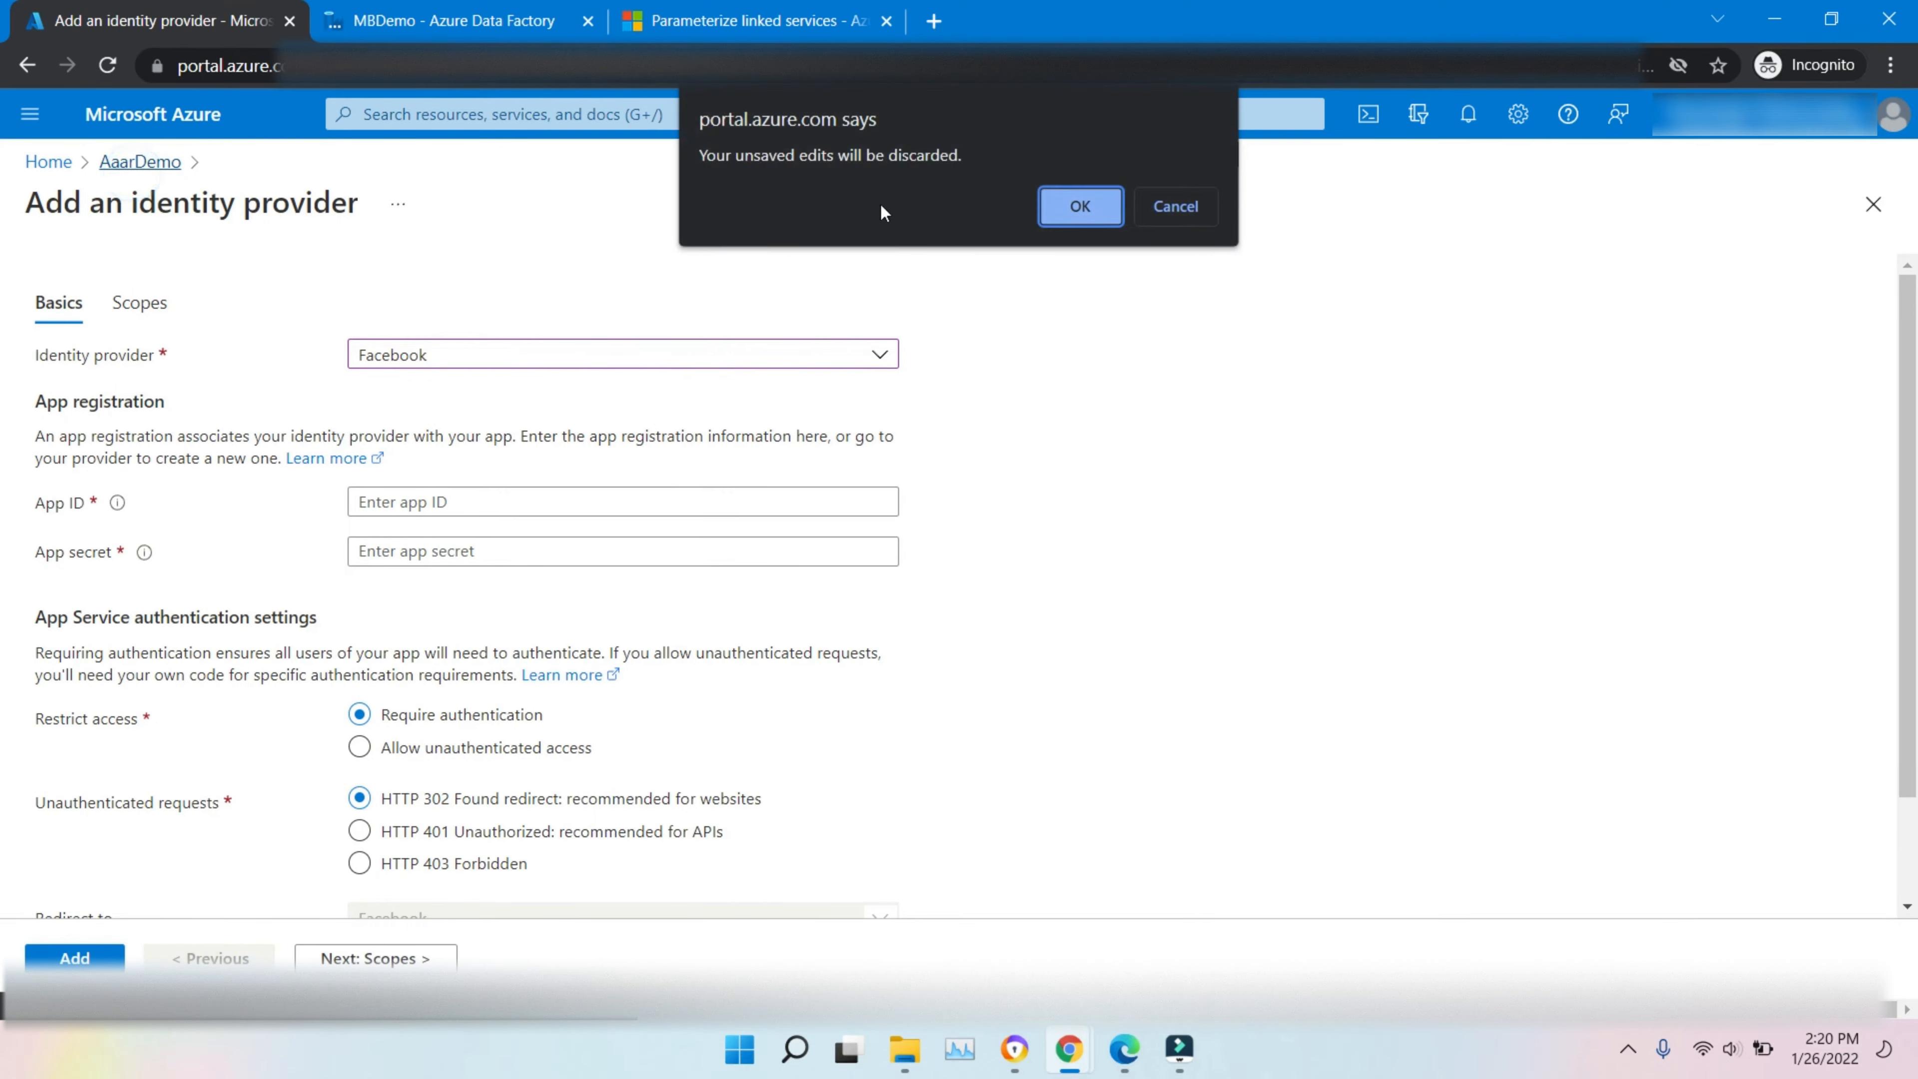
{"action": "left_click", "coordinate": [1086, 209]}
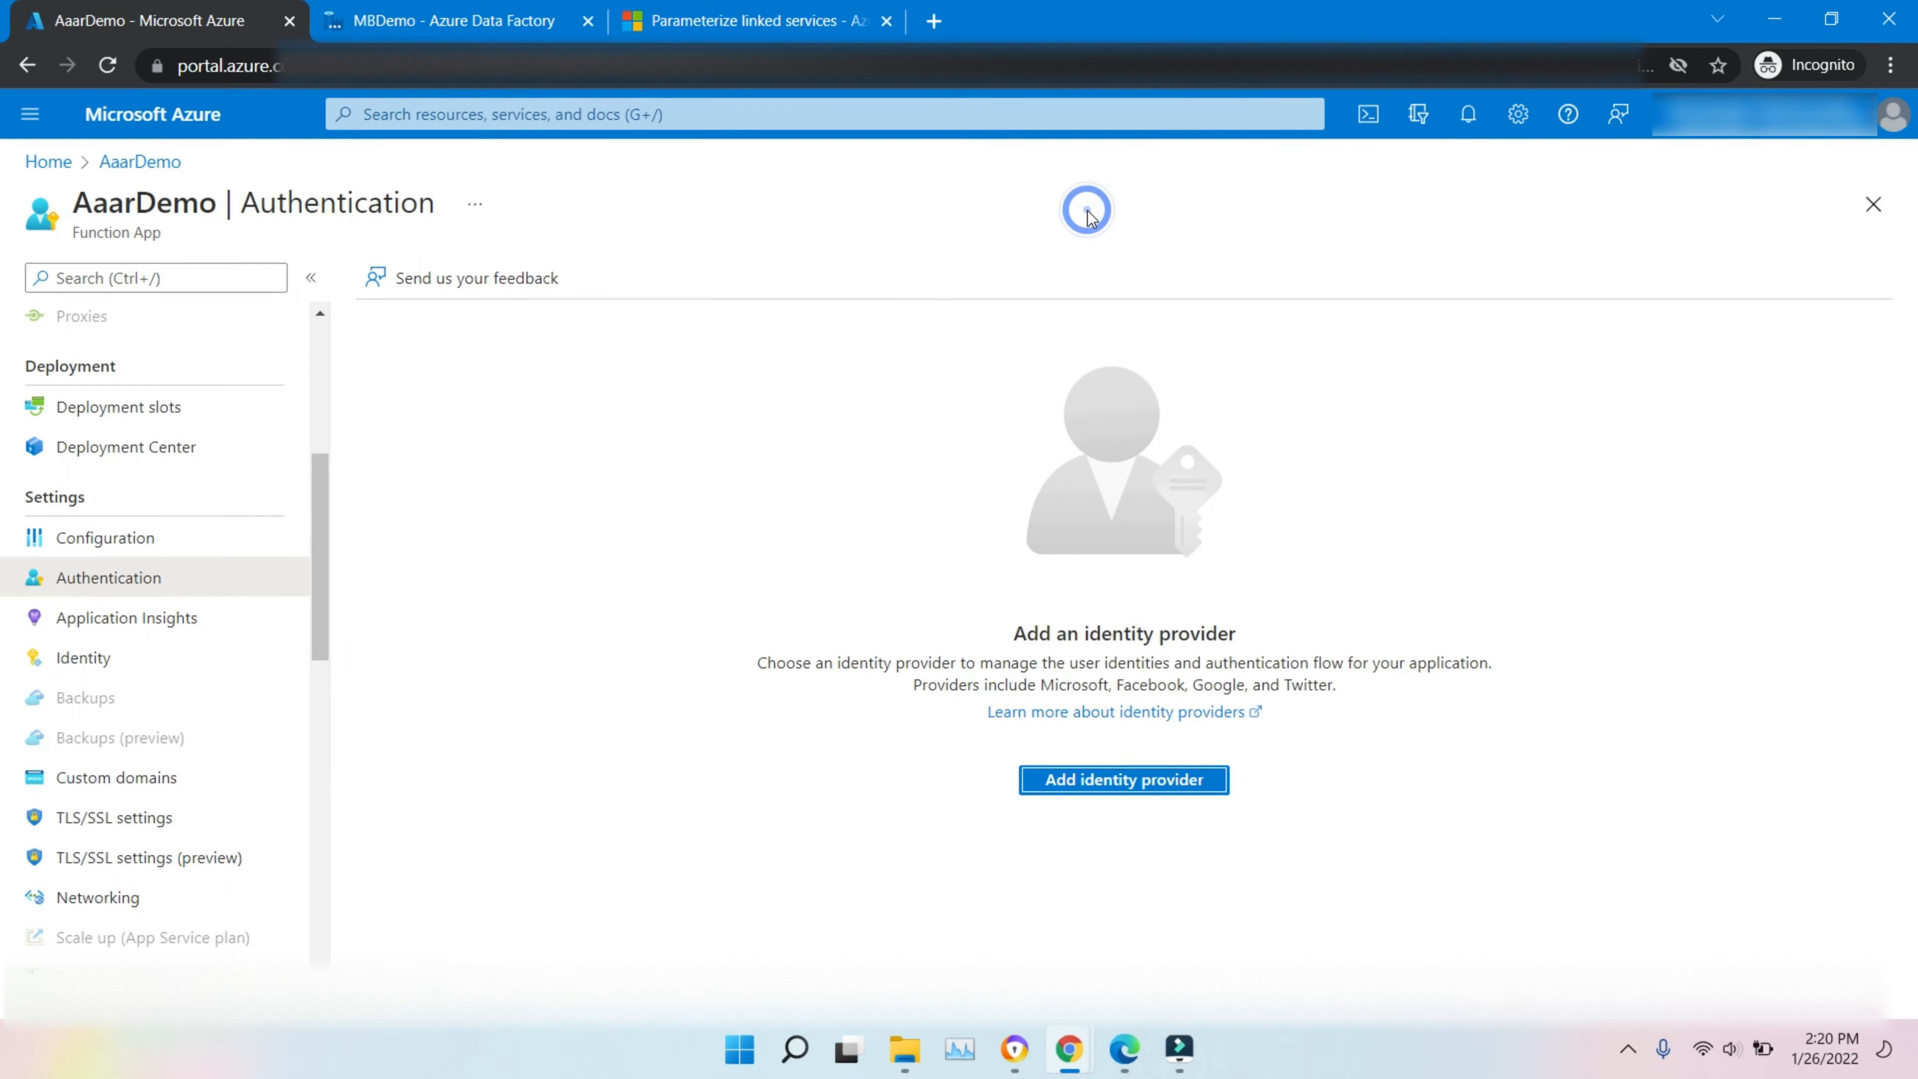
- View AaarDemo's TLS/SSL protocol settings and bindings, and look over the rest of the function app's options
{"action": "left_click", "coordinate": [170, 537]}
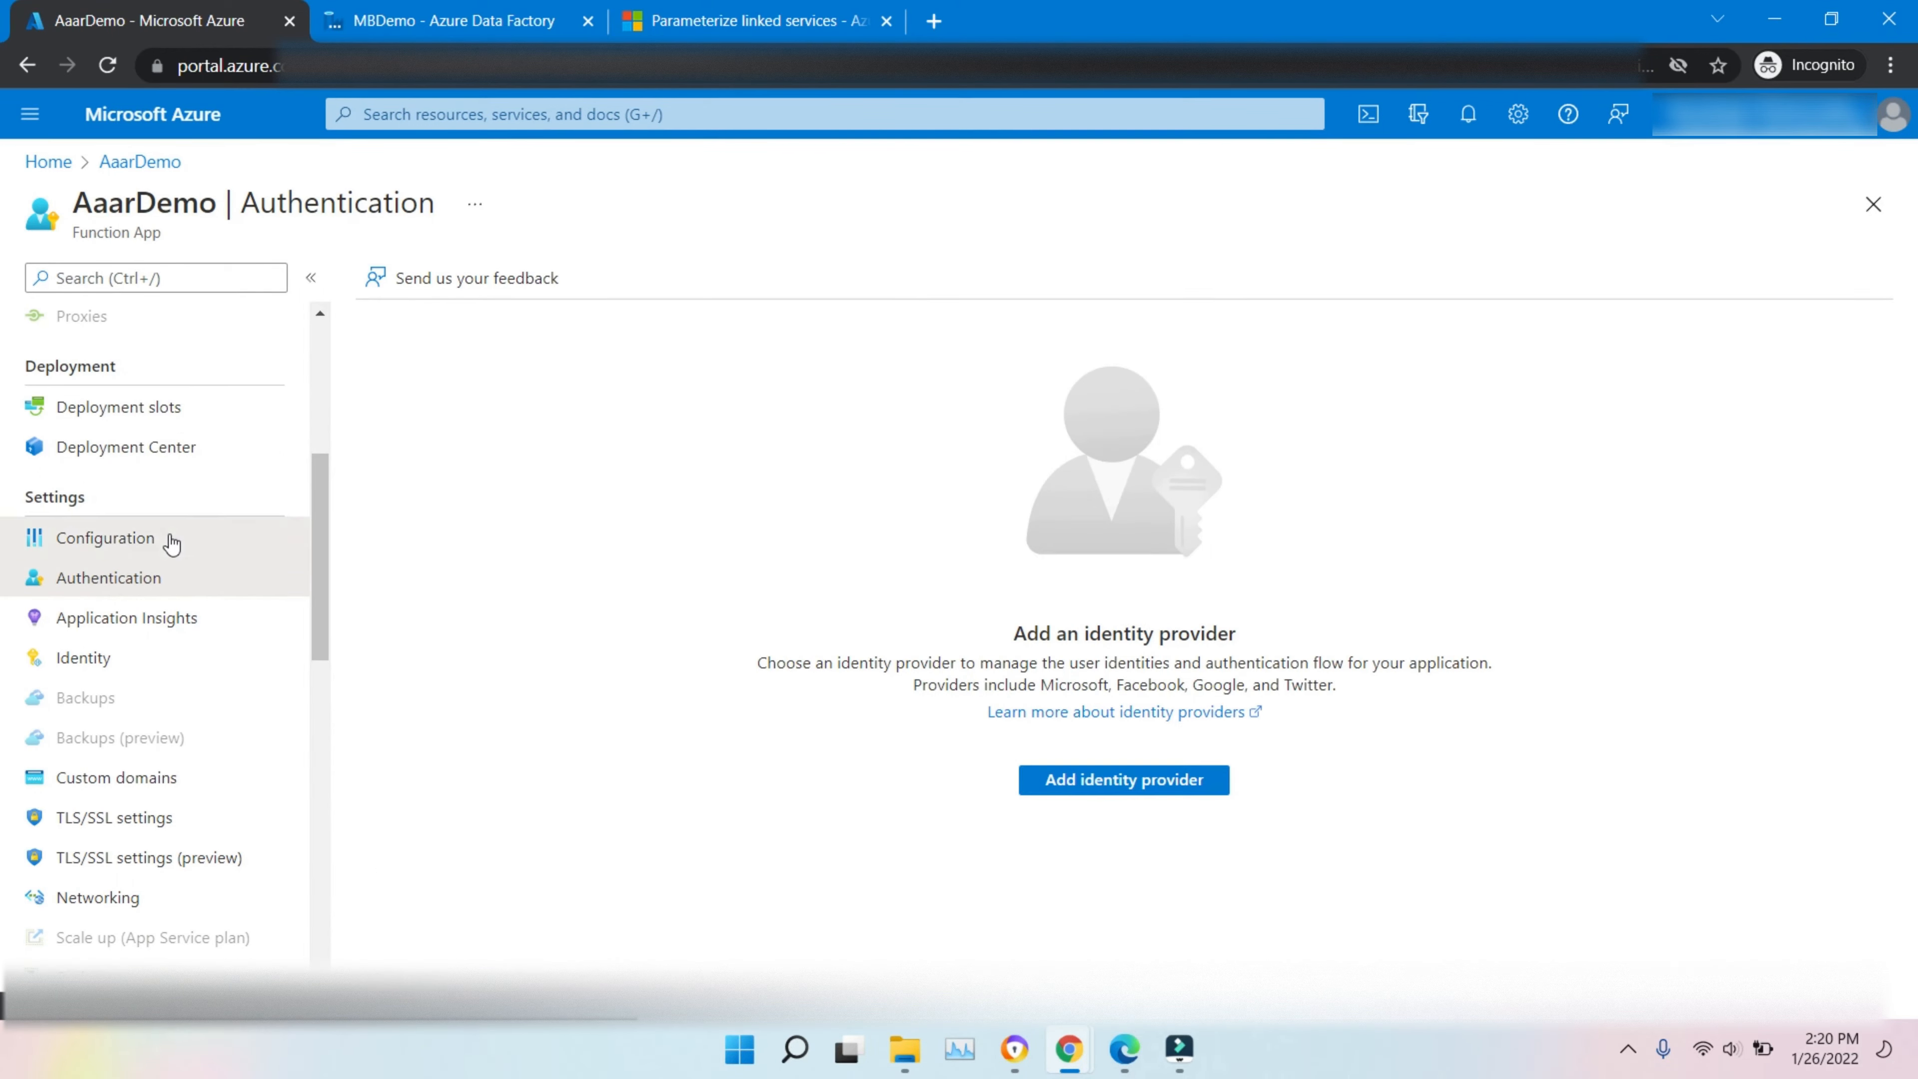
{"action": "left_click", "coordinate": [143, 825]}
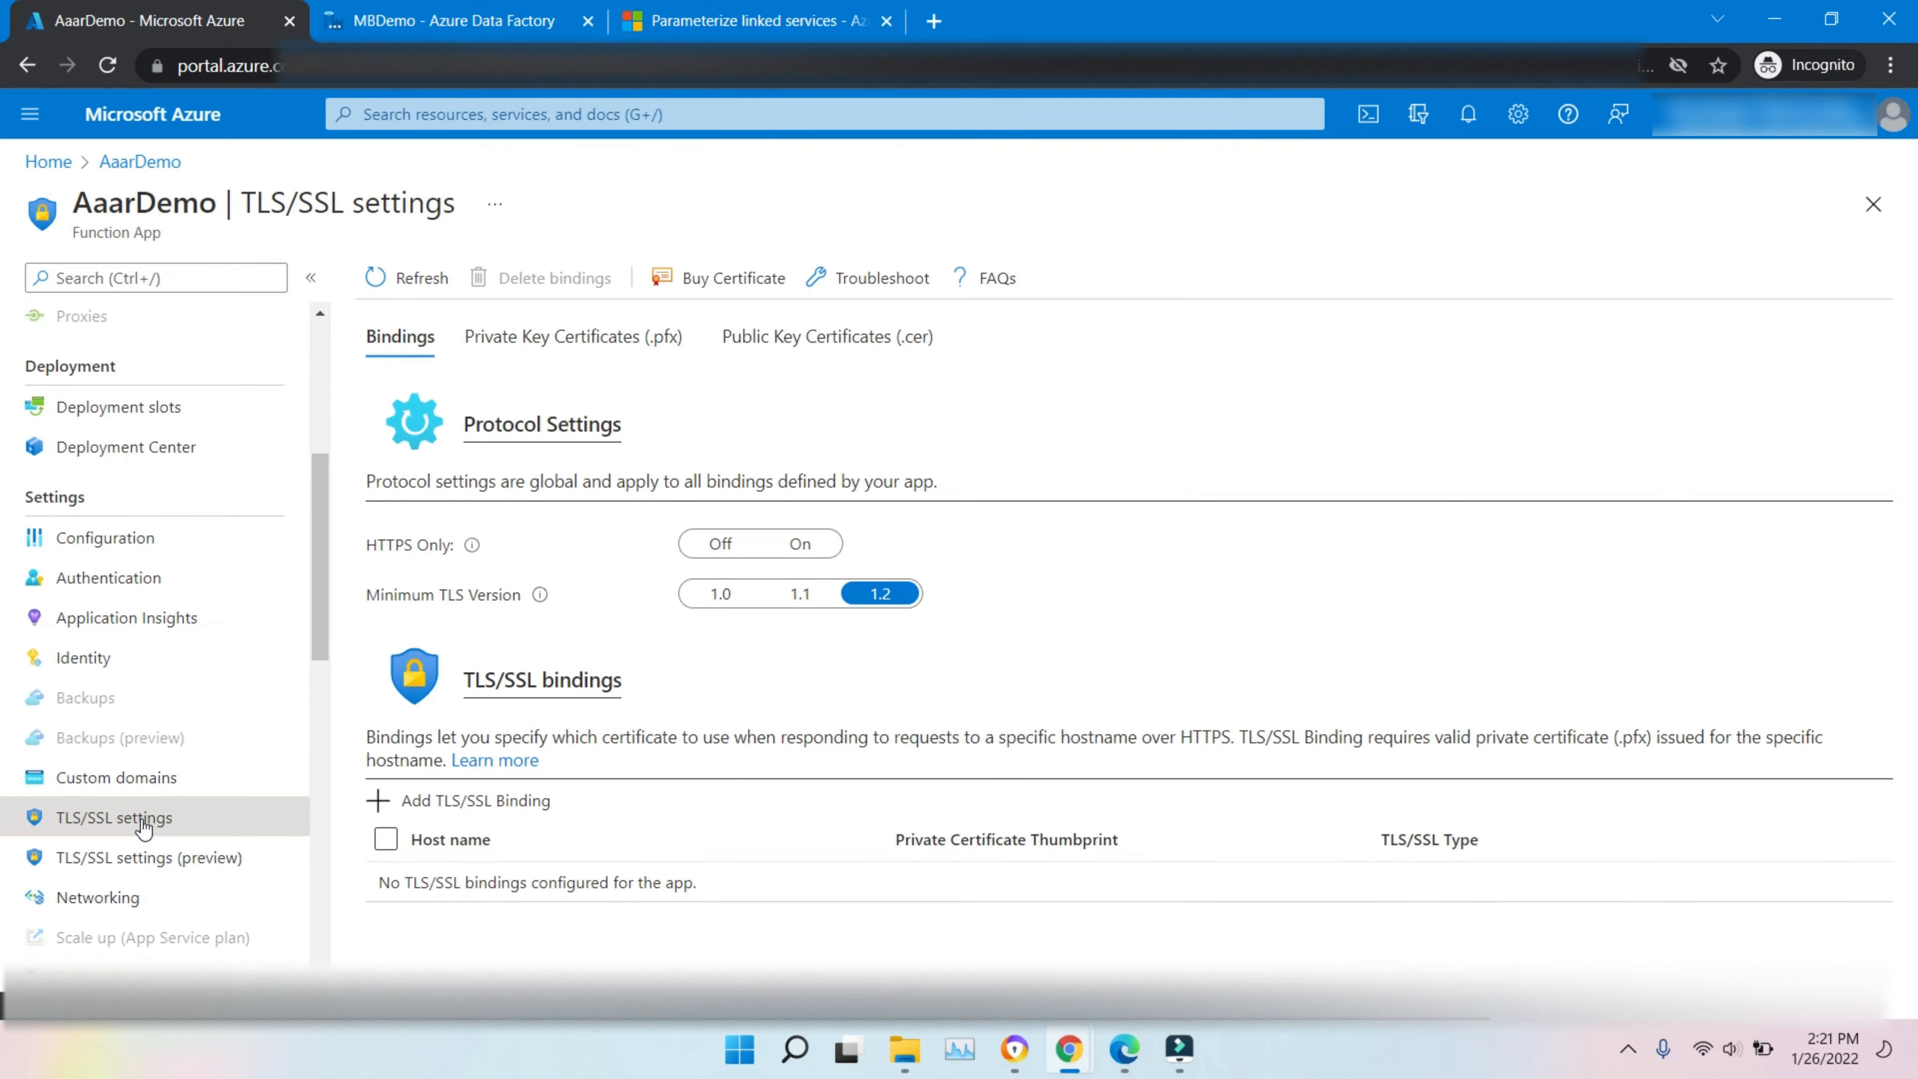
{"action": "left_click", "coordinate": [322, 738]}
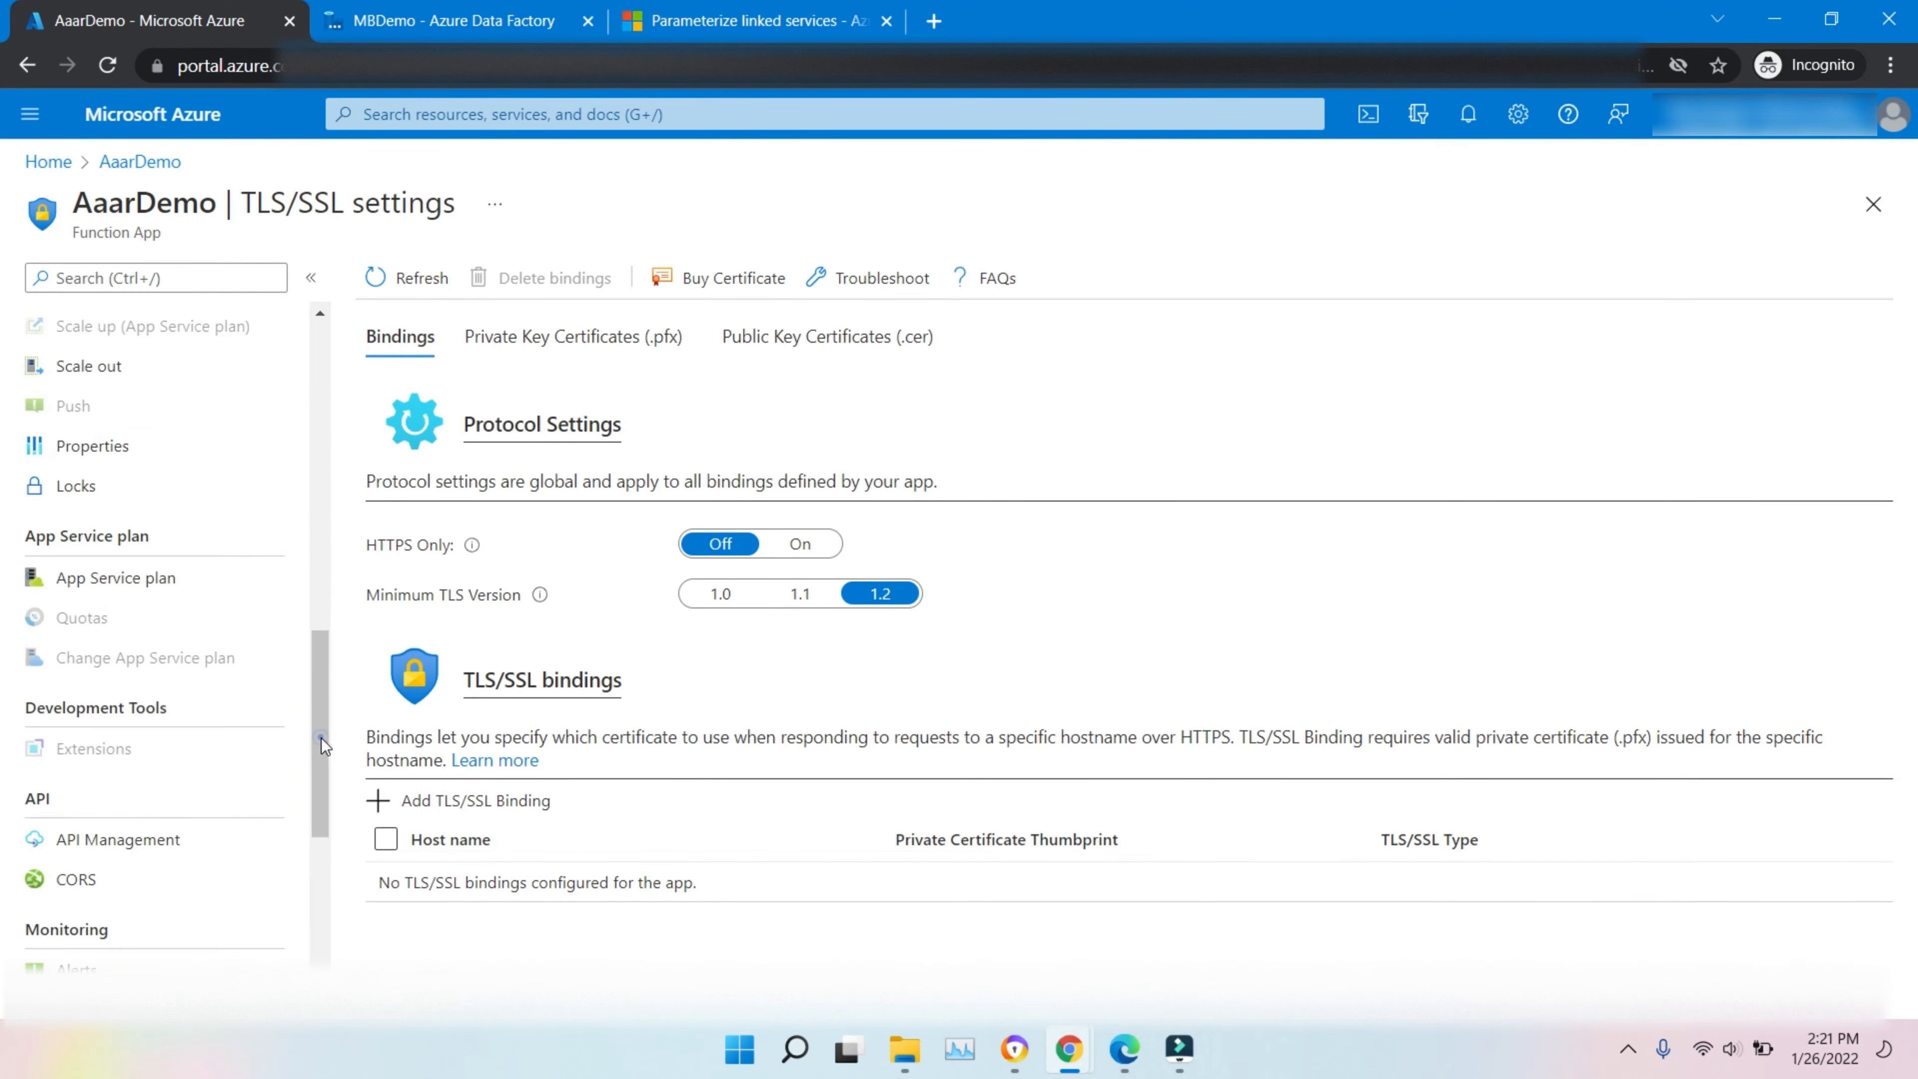
{"action": "left_click", "coordinate": [321, 738]}
{"action": "left_click_drag", "start_coordinate": [321, 737], "coordinate": [321, 473]}
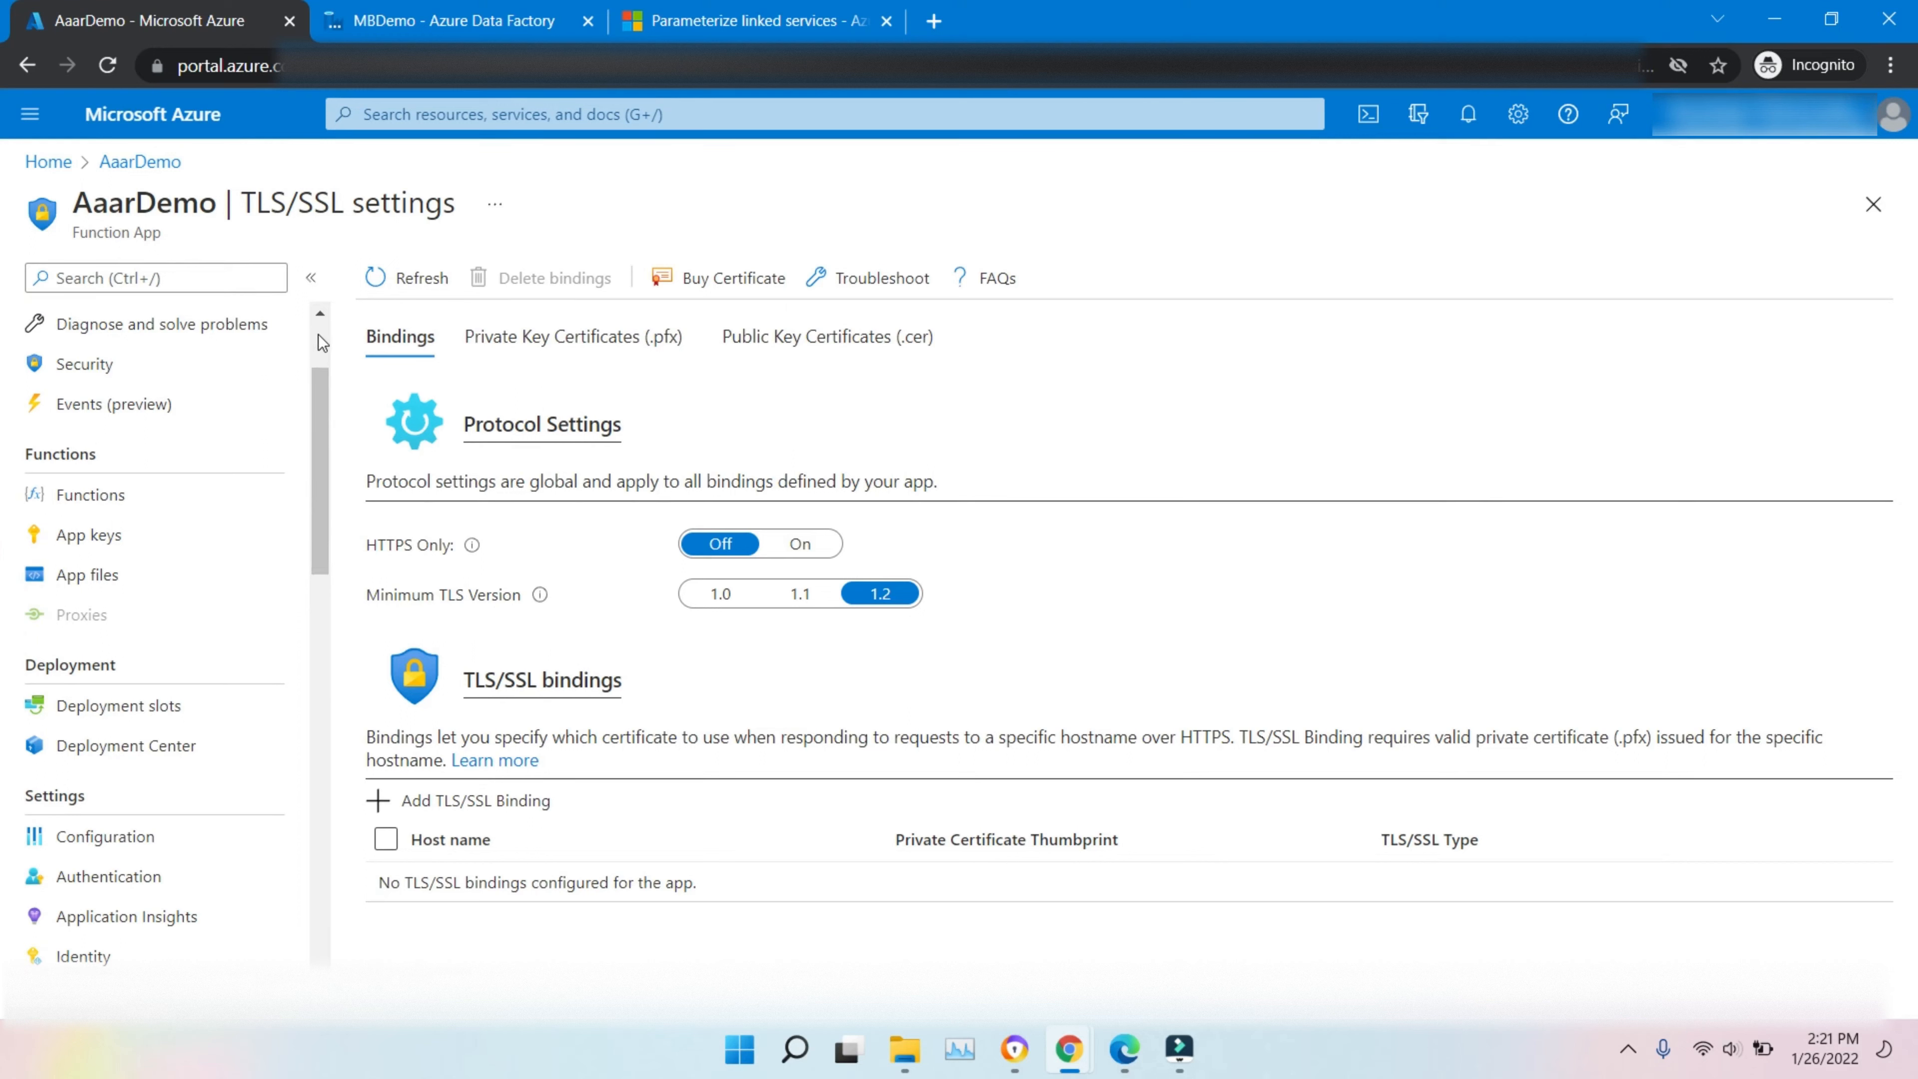
{"action": "scroll", "coordinate": [319, 332], "scroll_direction": "up", "scroll_amount": 2}
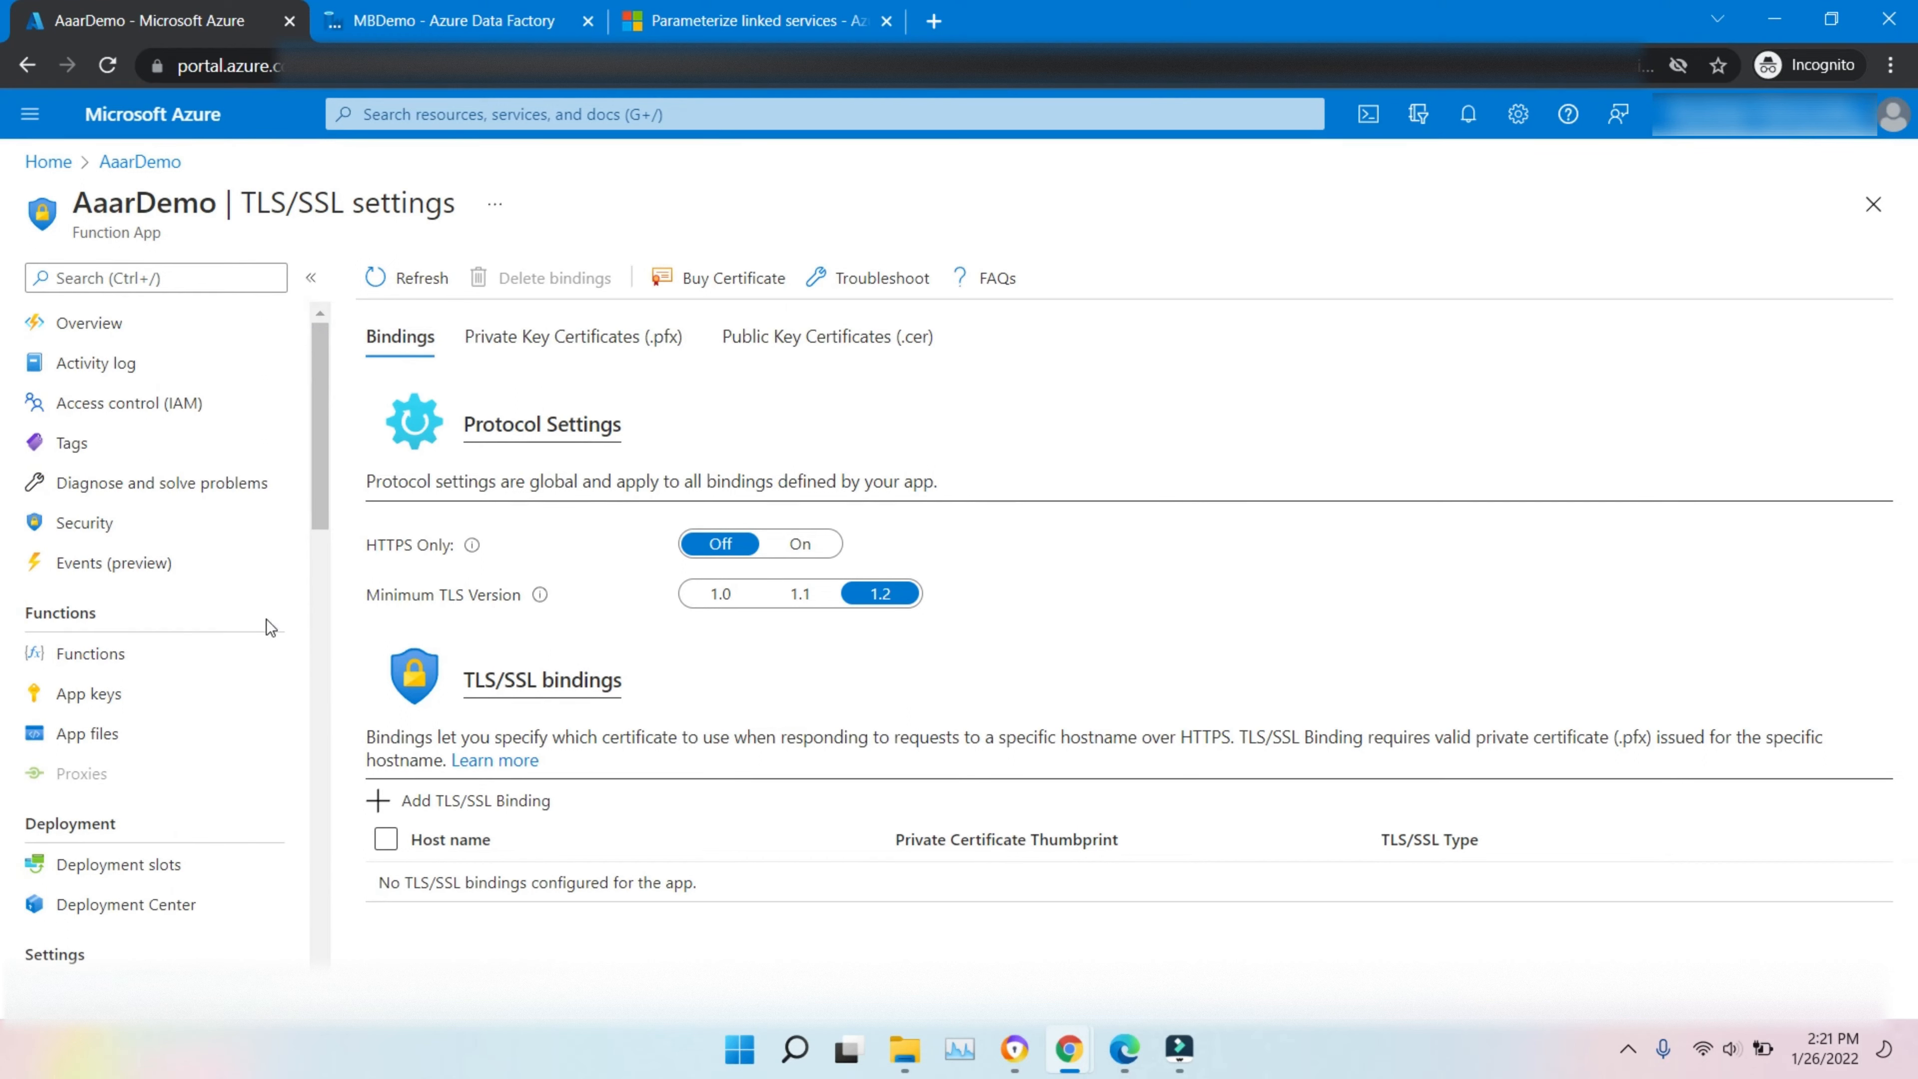
- View AaarDemo's host and system app keys, and return to the Azure home page
{"action": "left_click", "coordinate": [131, 704]}
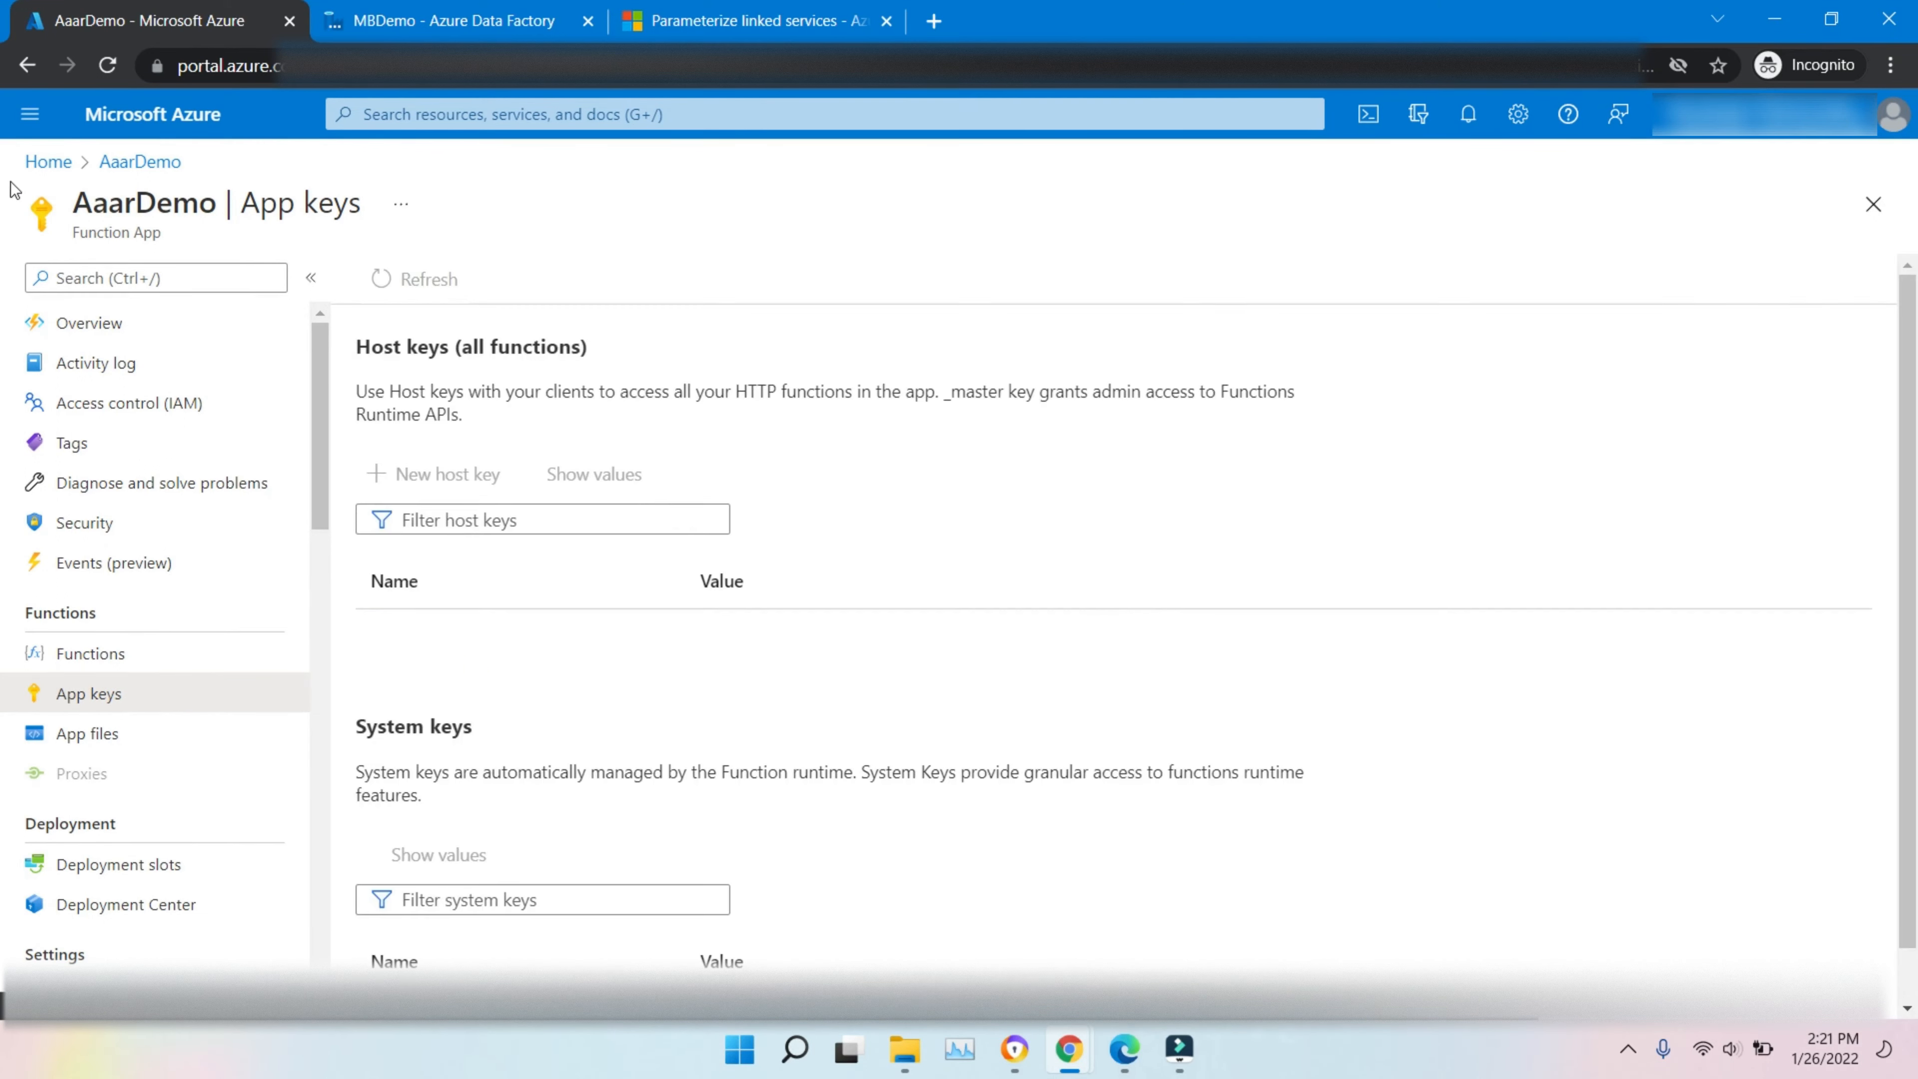
{"action": "left_click", "coordinate": [48, 162]}
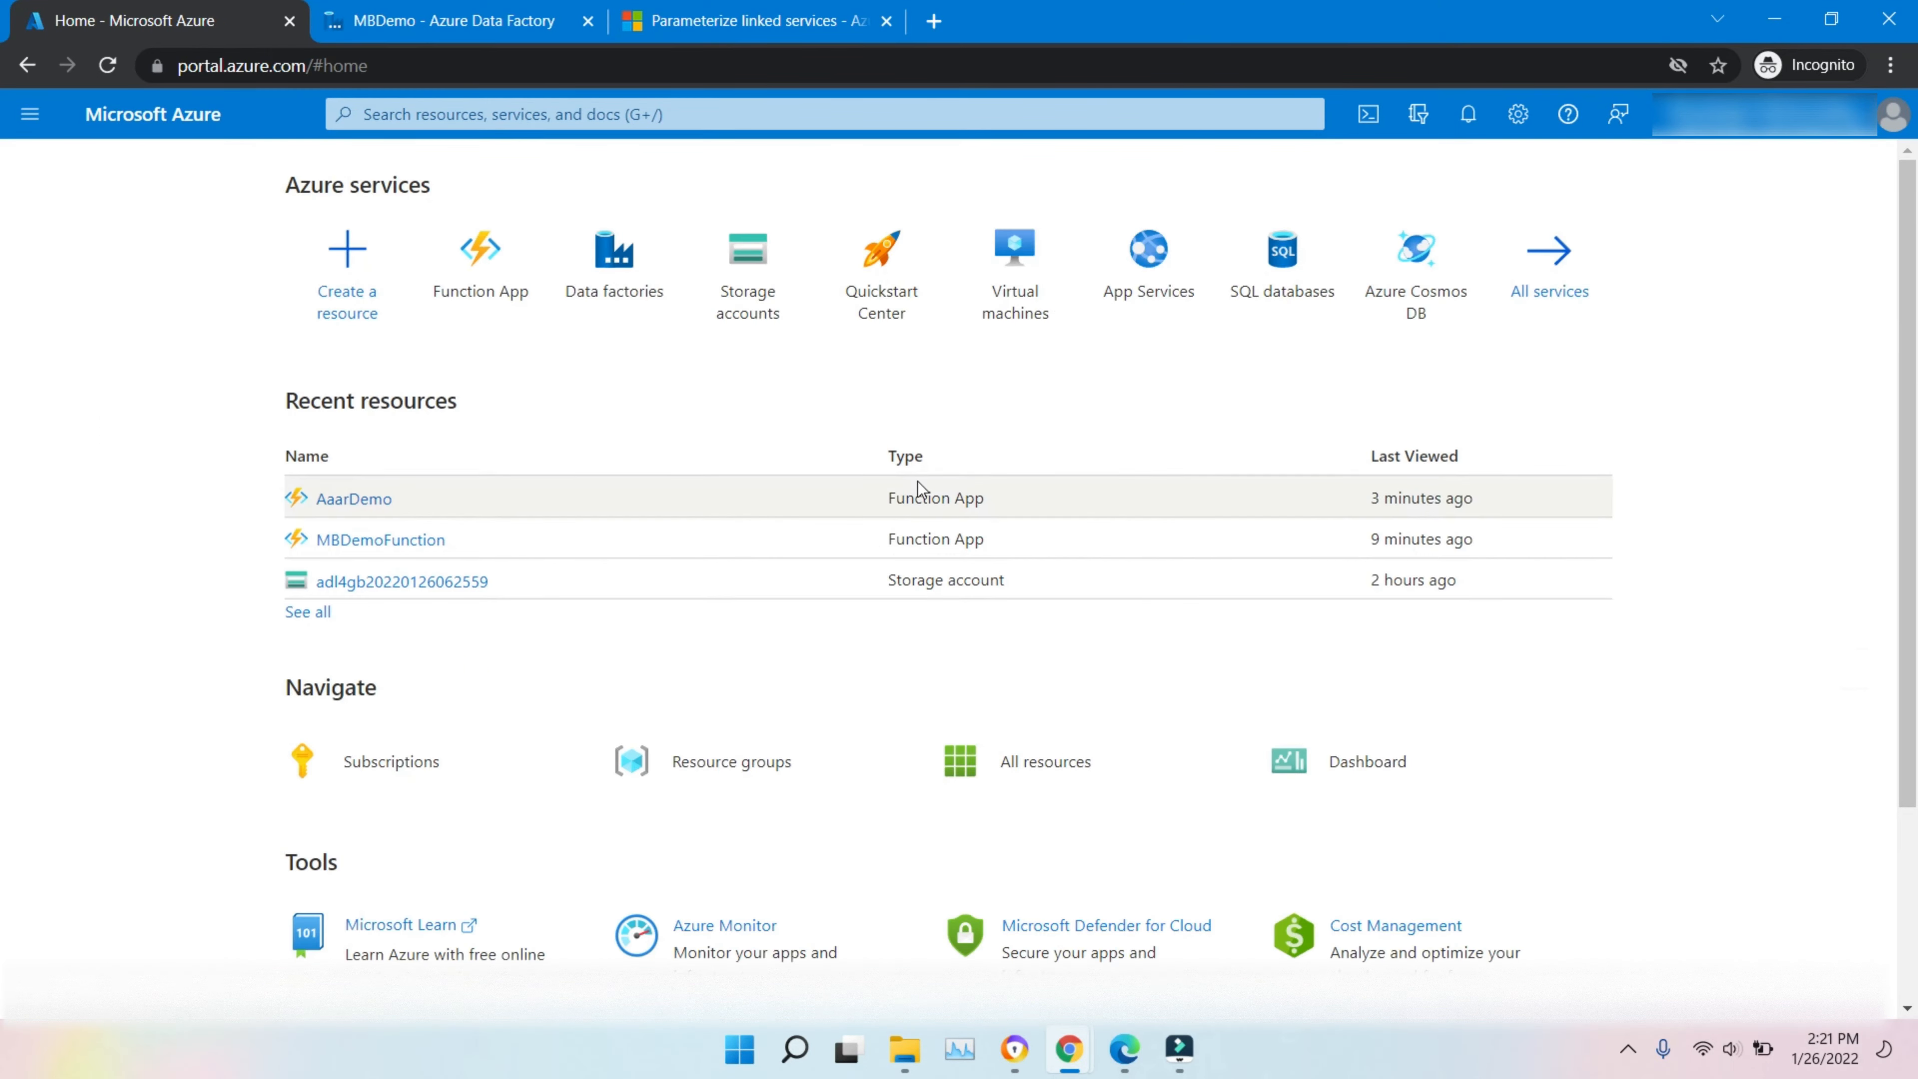
{"action": "left_click", "coordinate": [1626, 1058]}
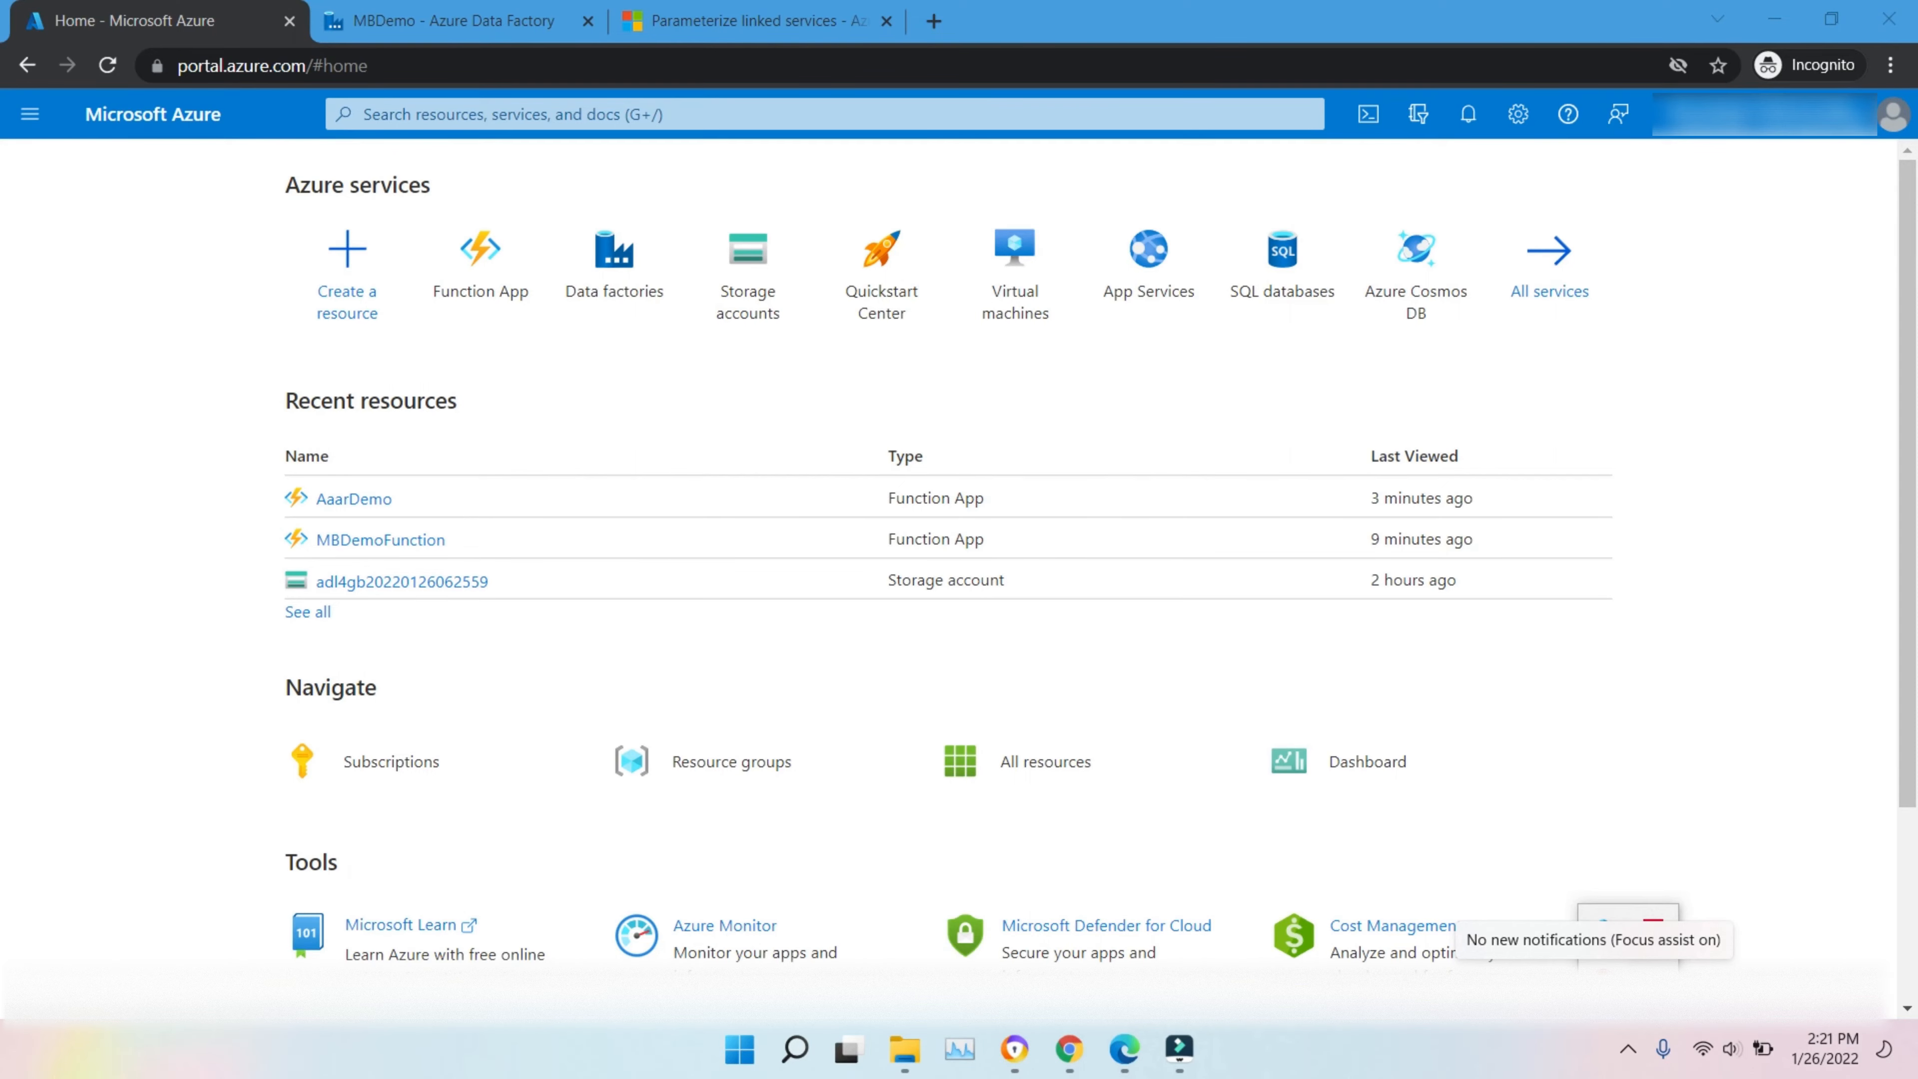
- Open the Aaamb function app, launch its site URL in a separate page, and return to the app's overview
{"action": "left_click", "coordinate": [472, 310]}
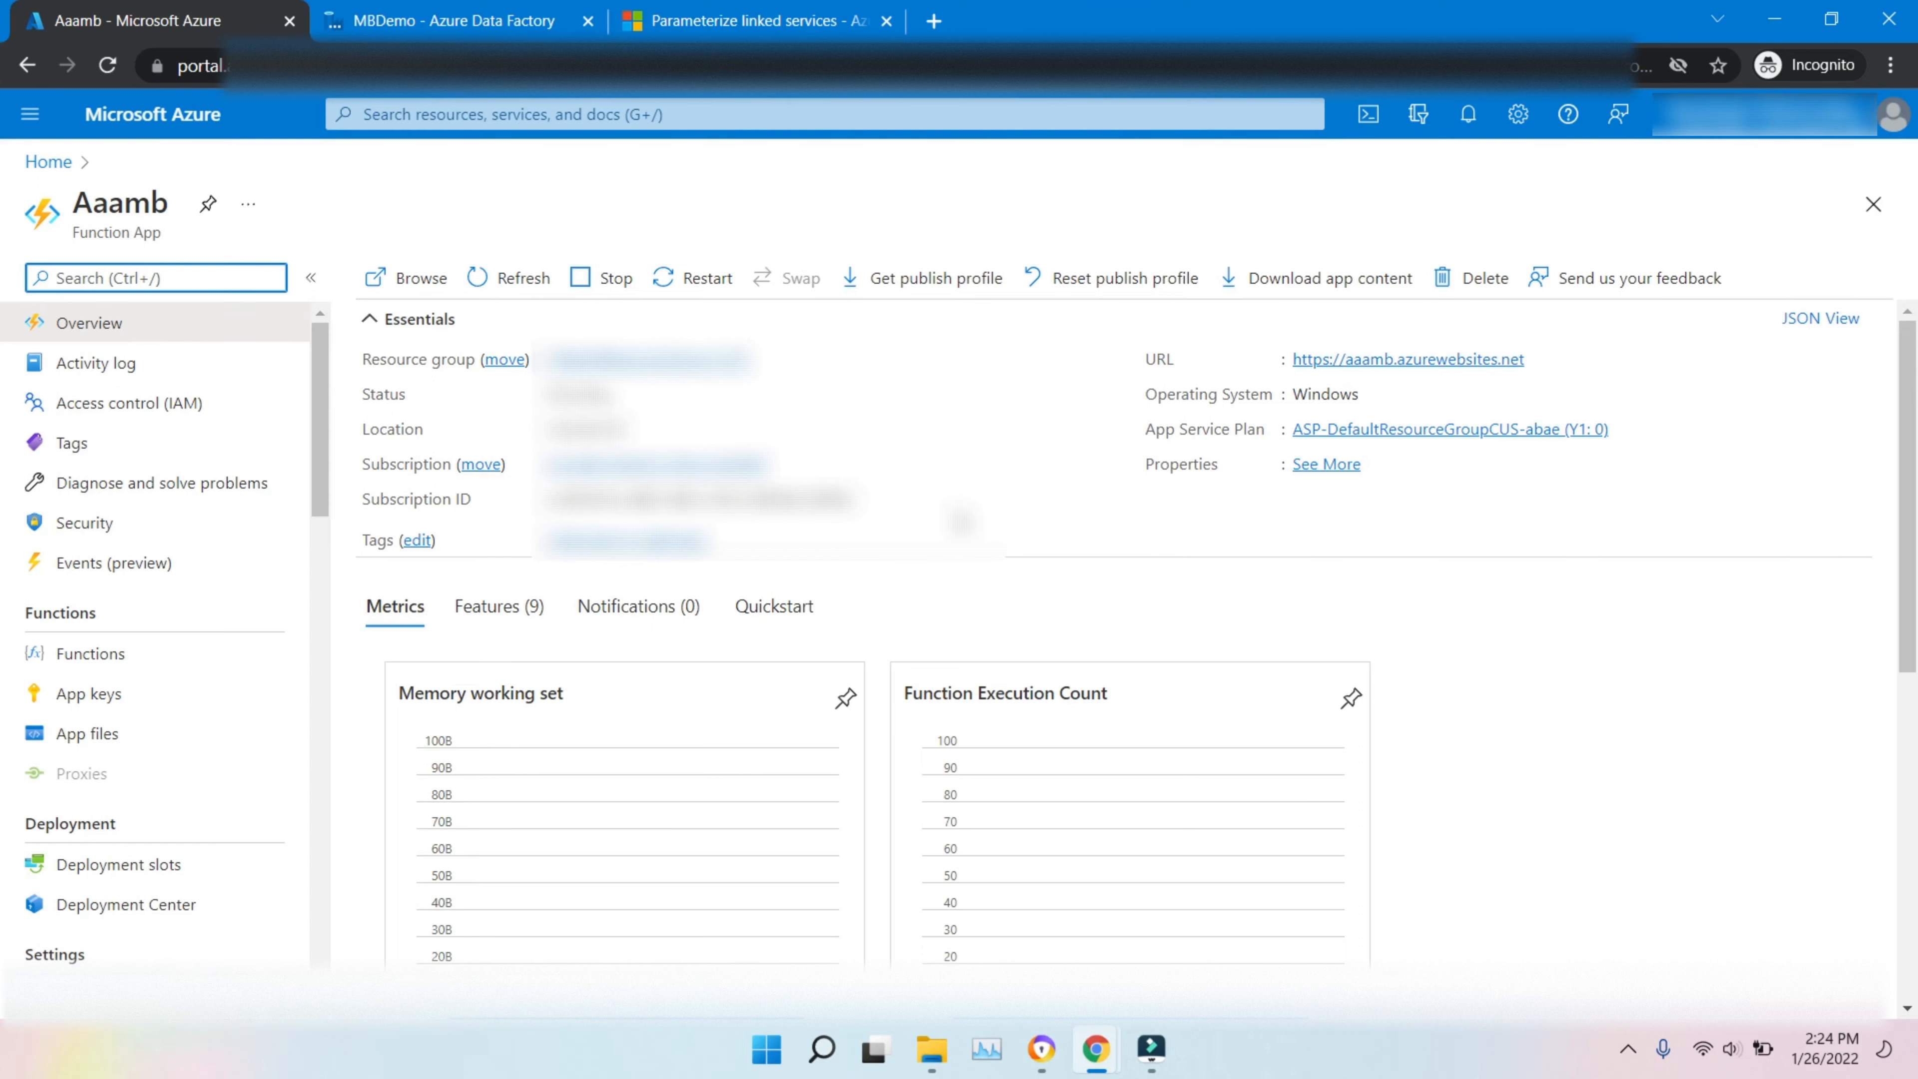
{"action": "left_click", "coordinate": [1450, 362]}
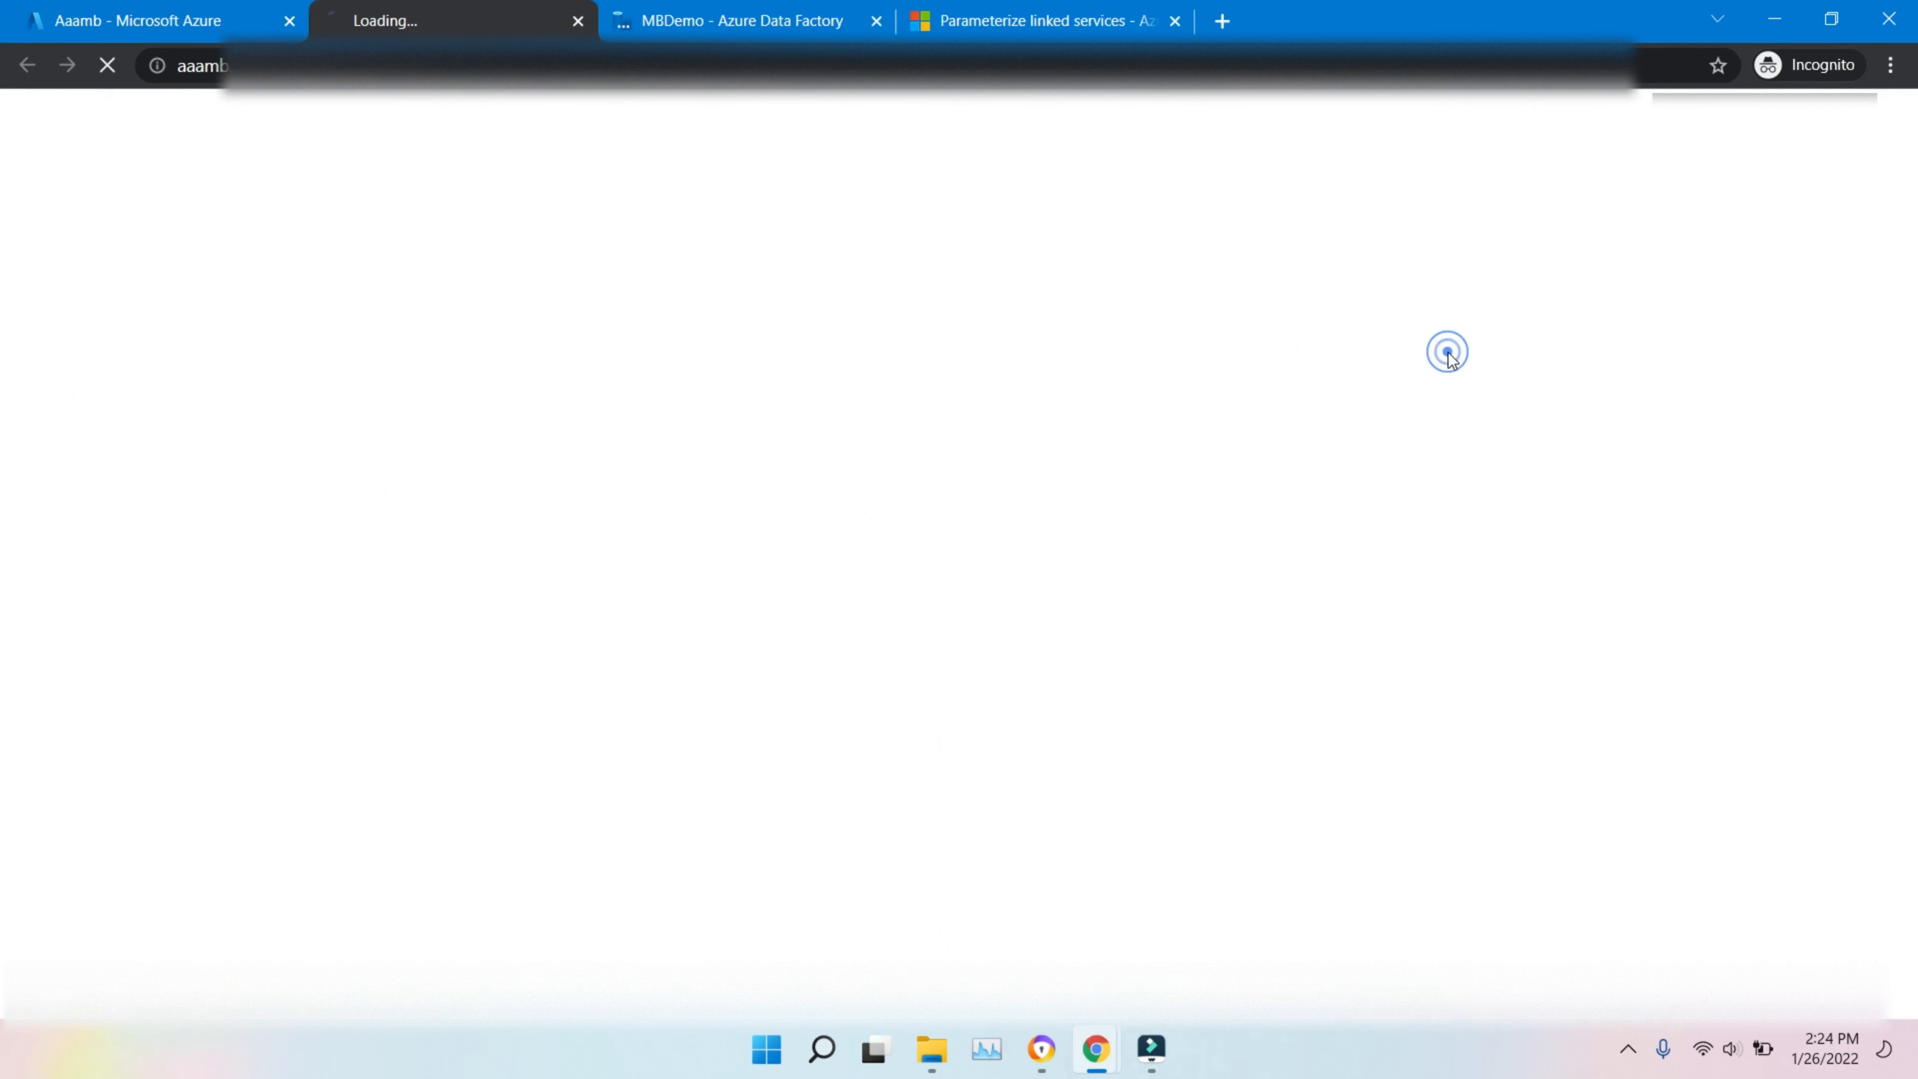
{"action": "left_click", "coordinate": [109, 10]}
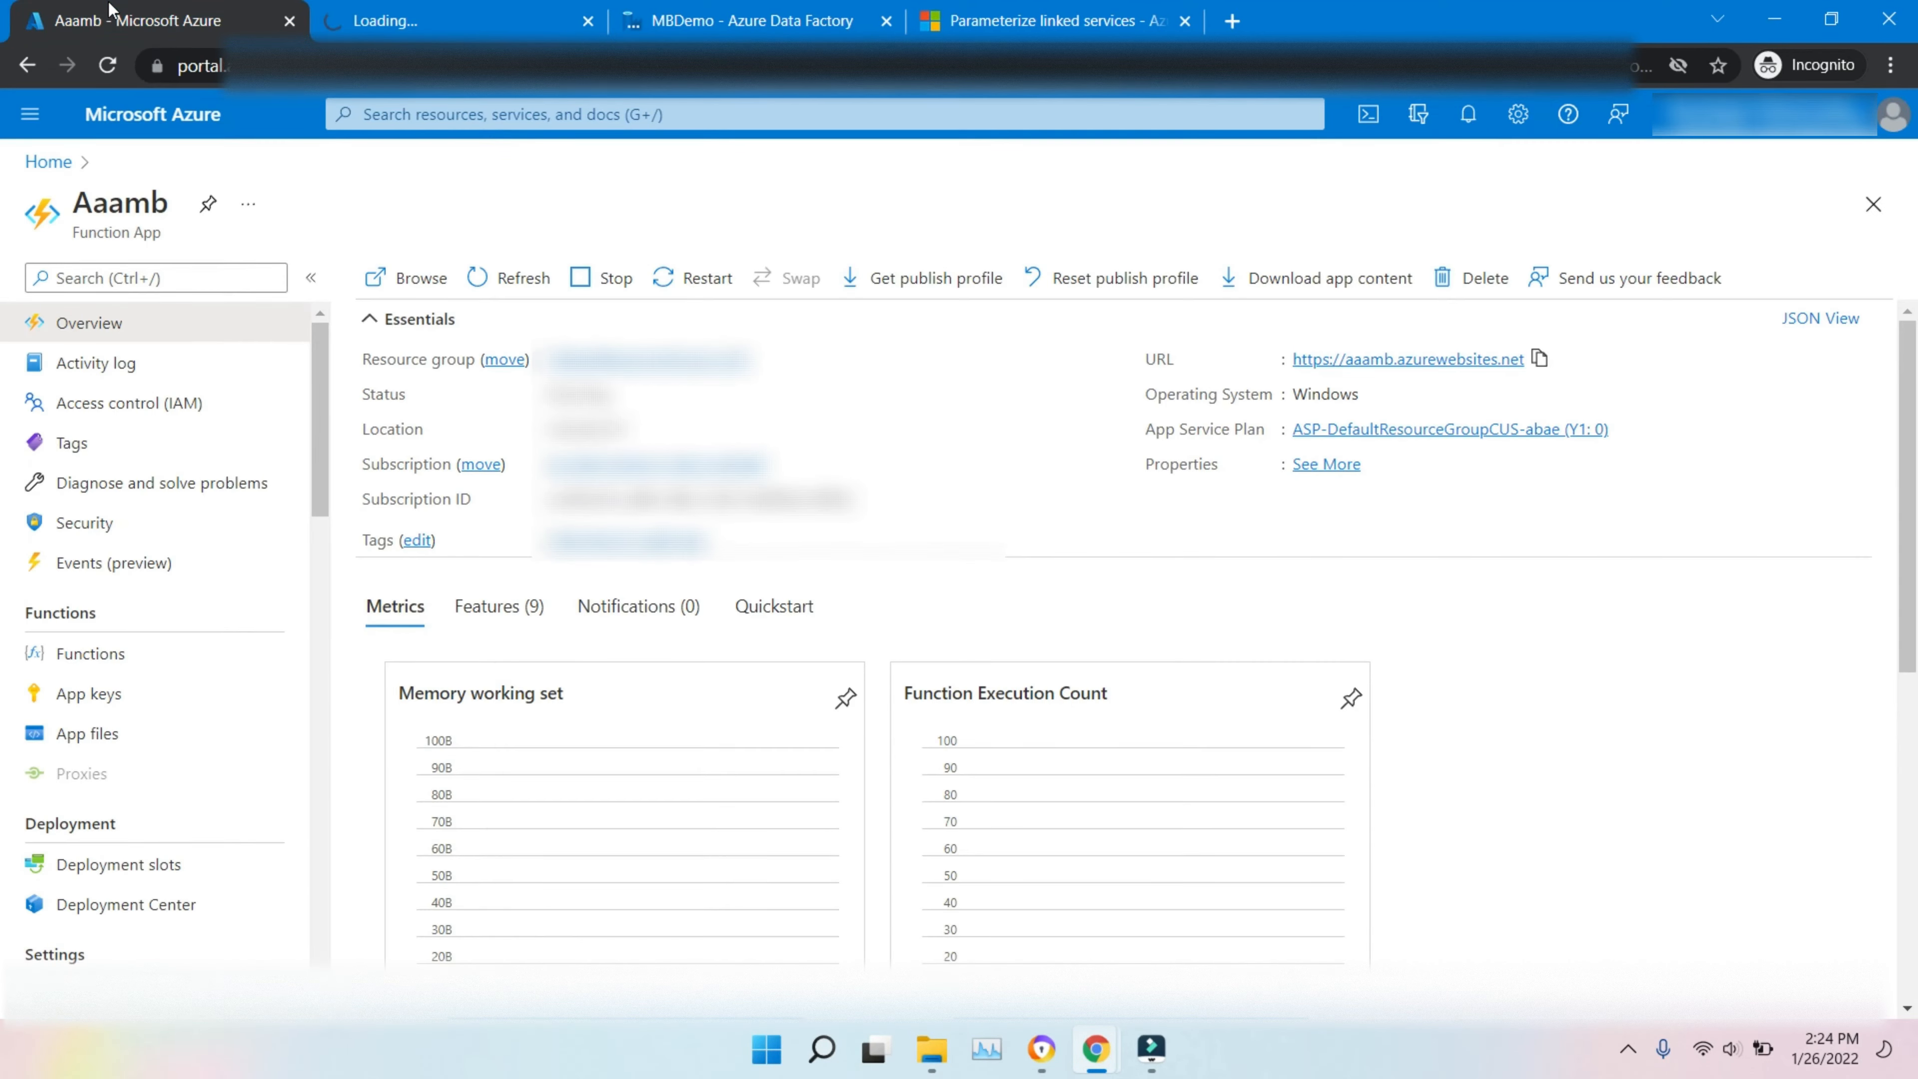
- Start creating a function in Aaamb's functions list, and check the launched Aaamb site before returning to the function setup
{"action": "left_click", "coordinate": [61, 652]}
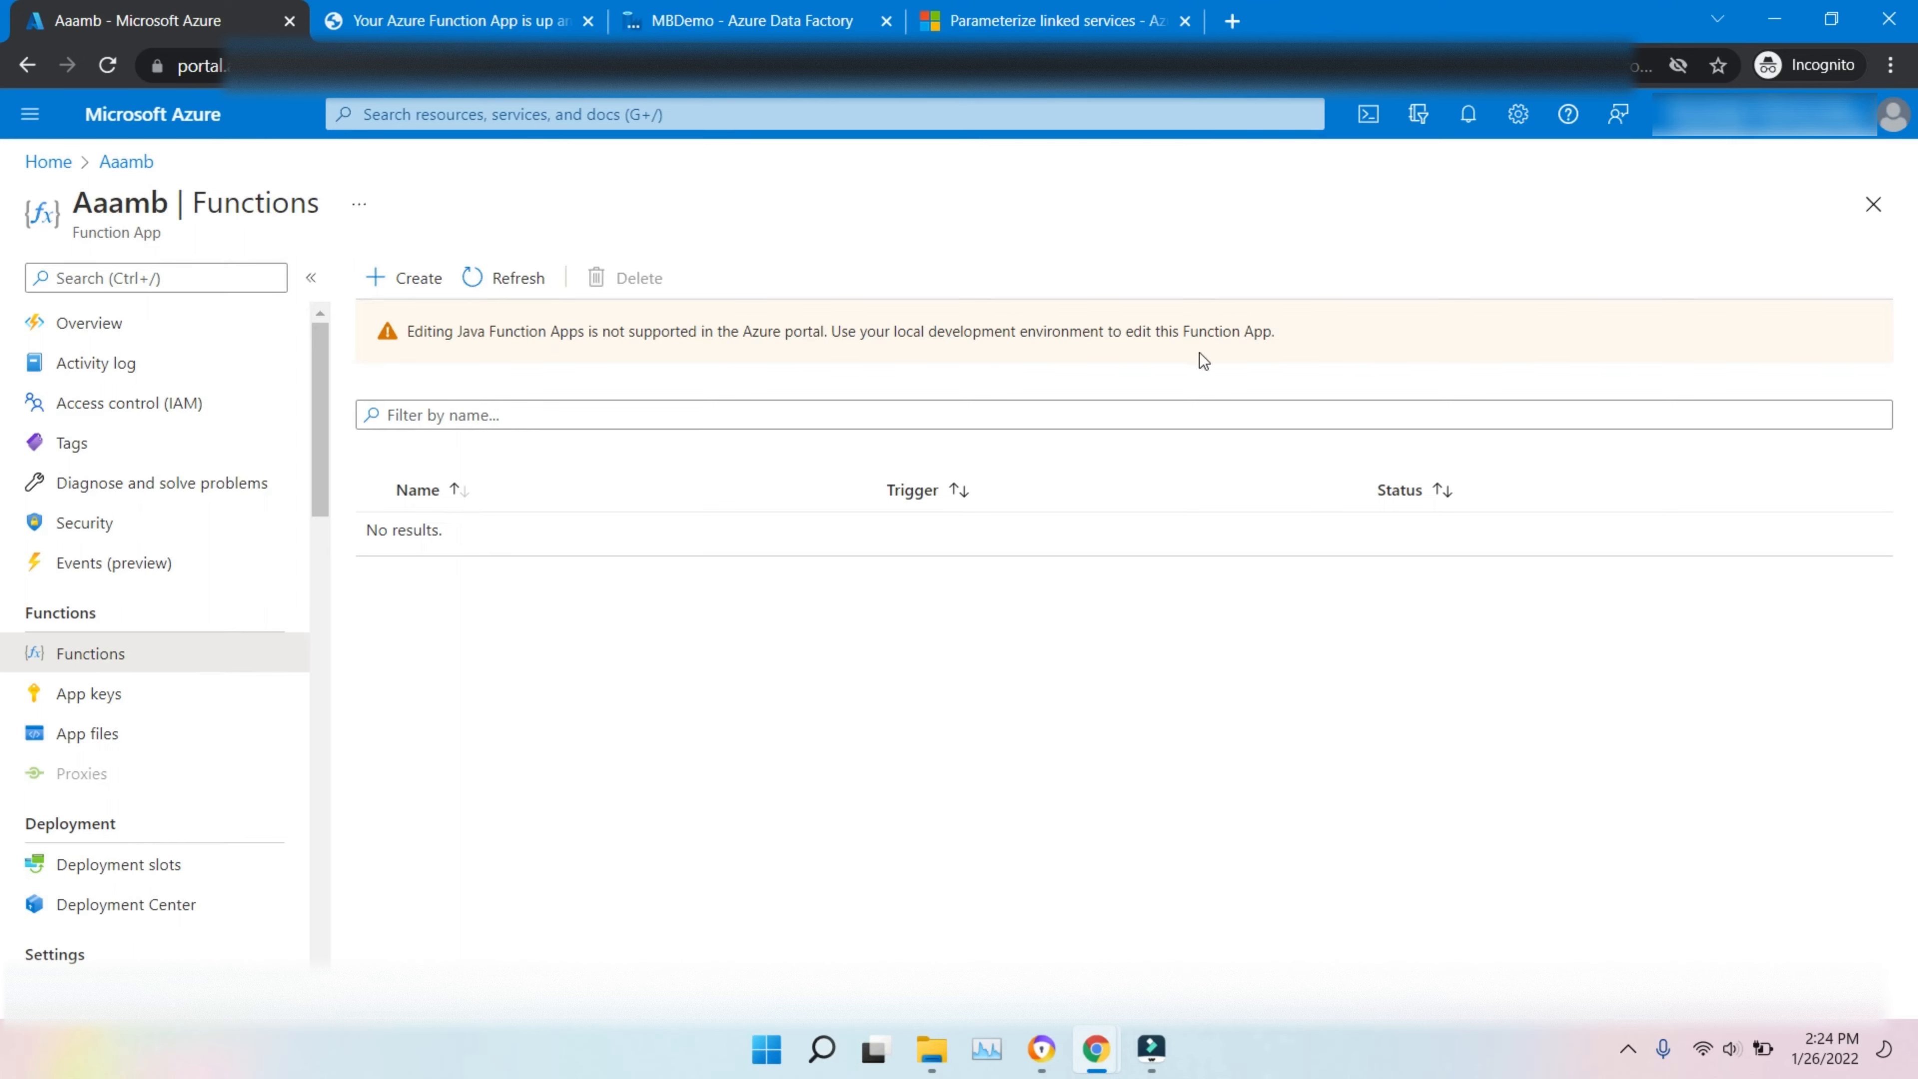
{"action": "left_click", "coordinate": [383, 288]}
{"action": "left_click", "coordinate": [442, 11]}
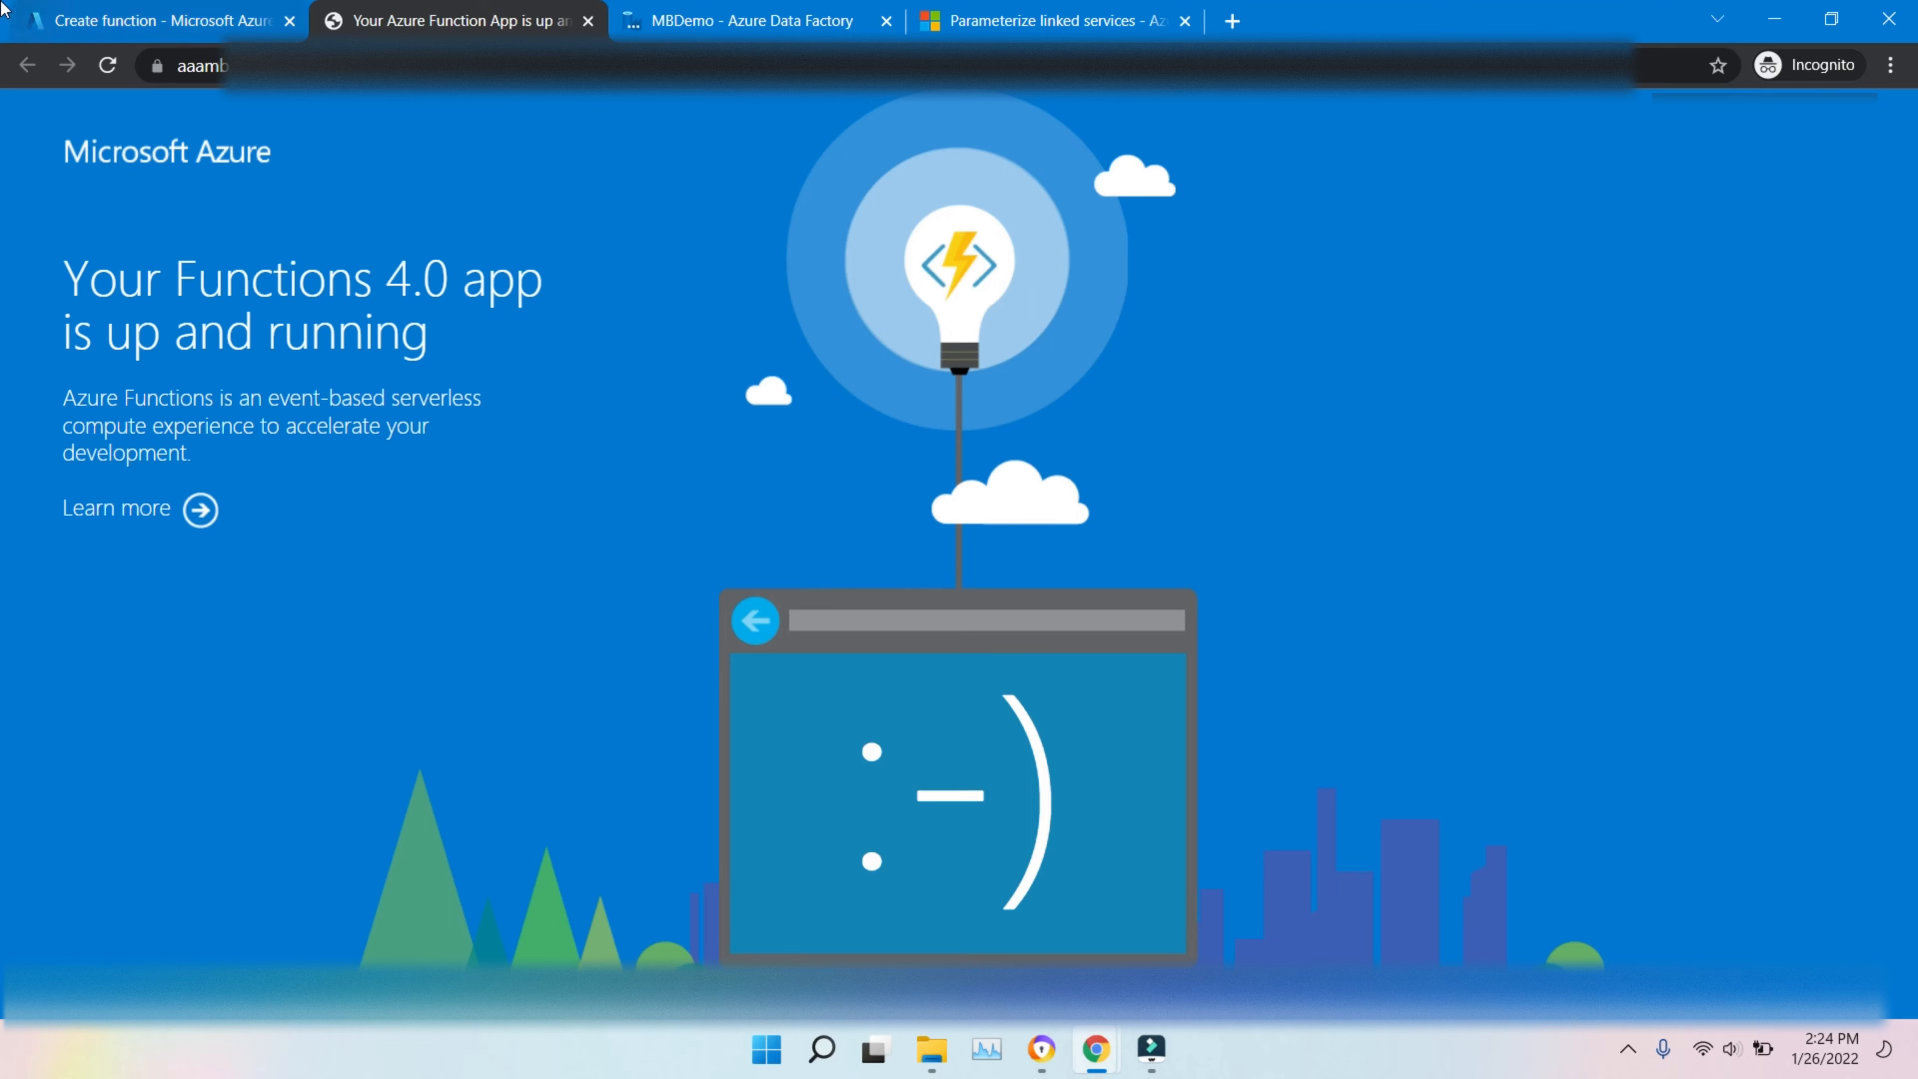
{"action": "left_click", "coordinate": [189, 12]}
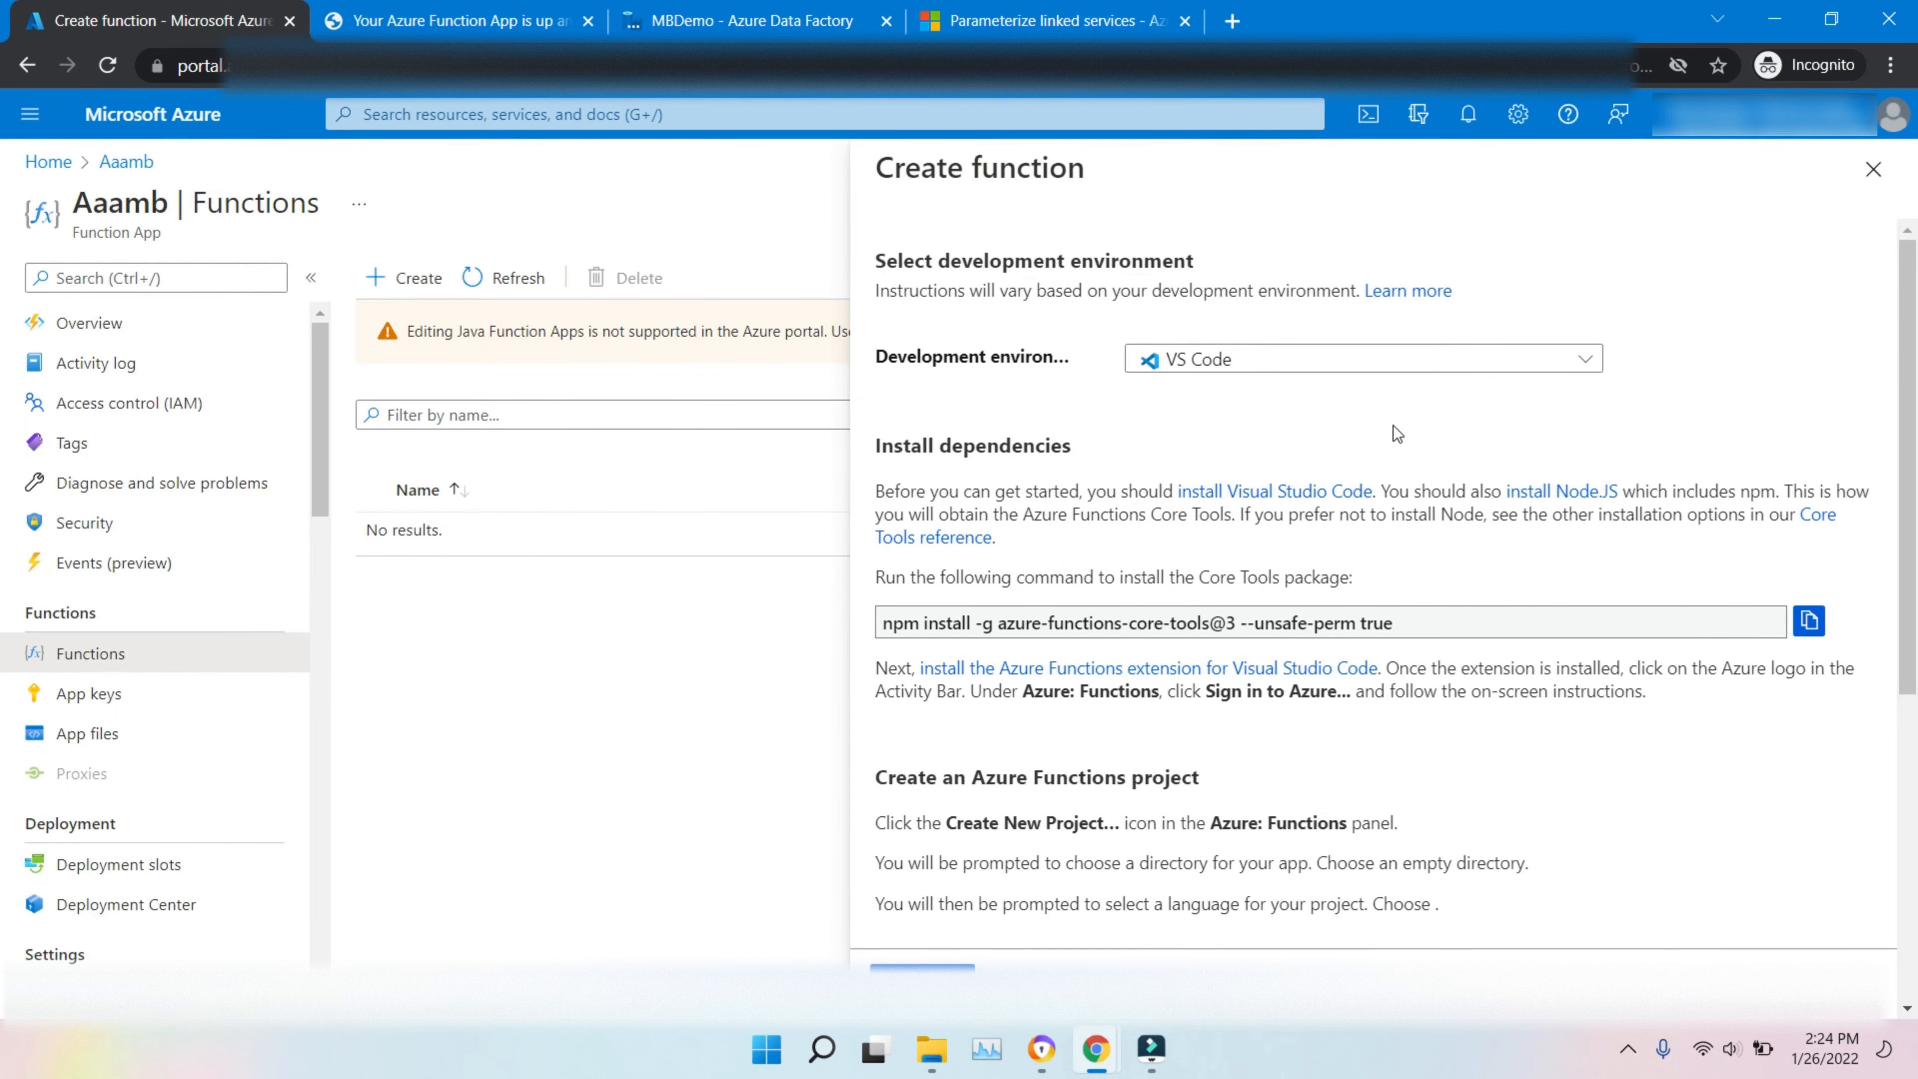
- Set the development environment to Any editor + Maven, review its setup instructions and leave the function creation form
{"action": "left_click", "coordinate": [1429, 369]}
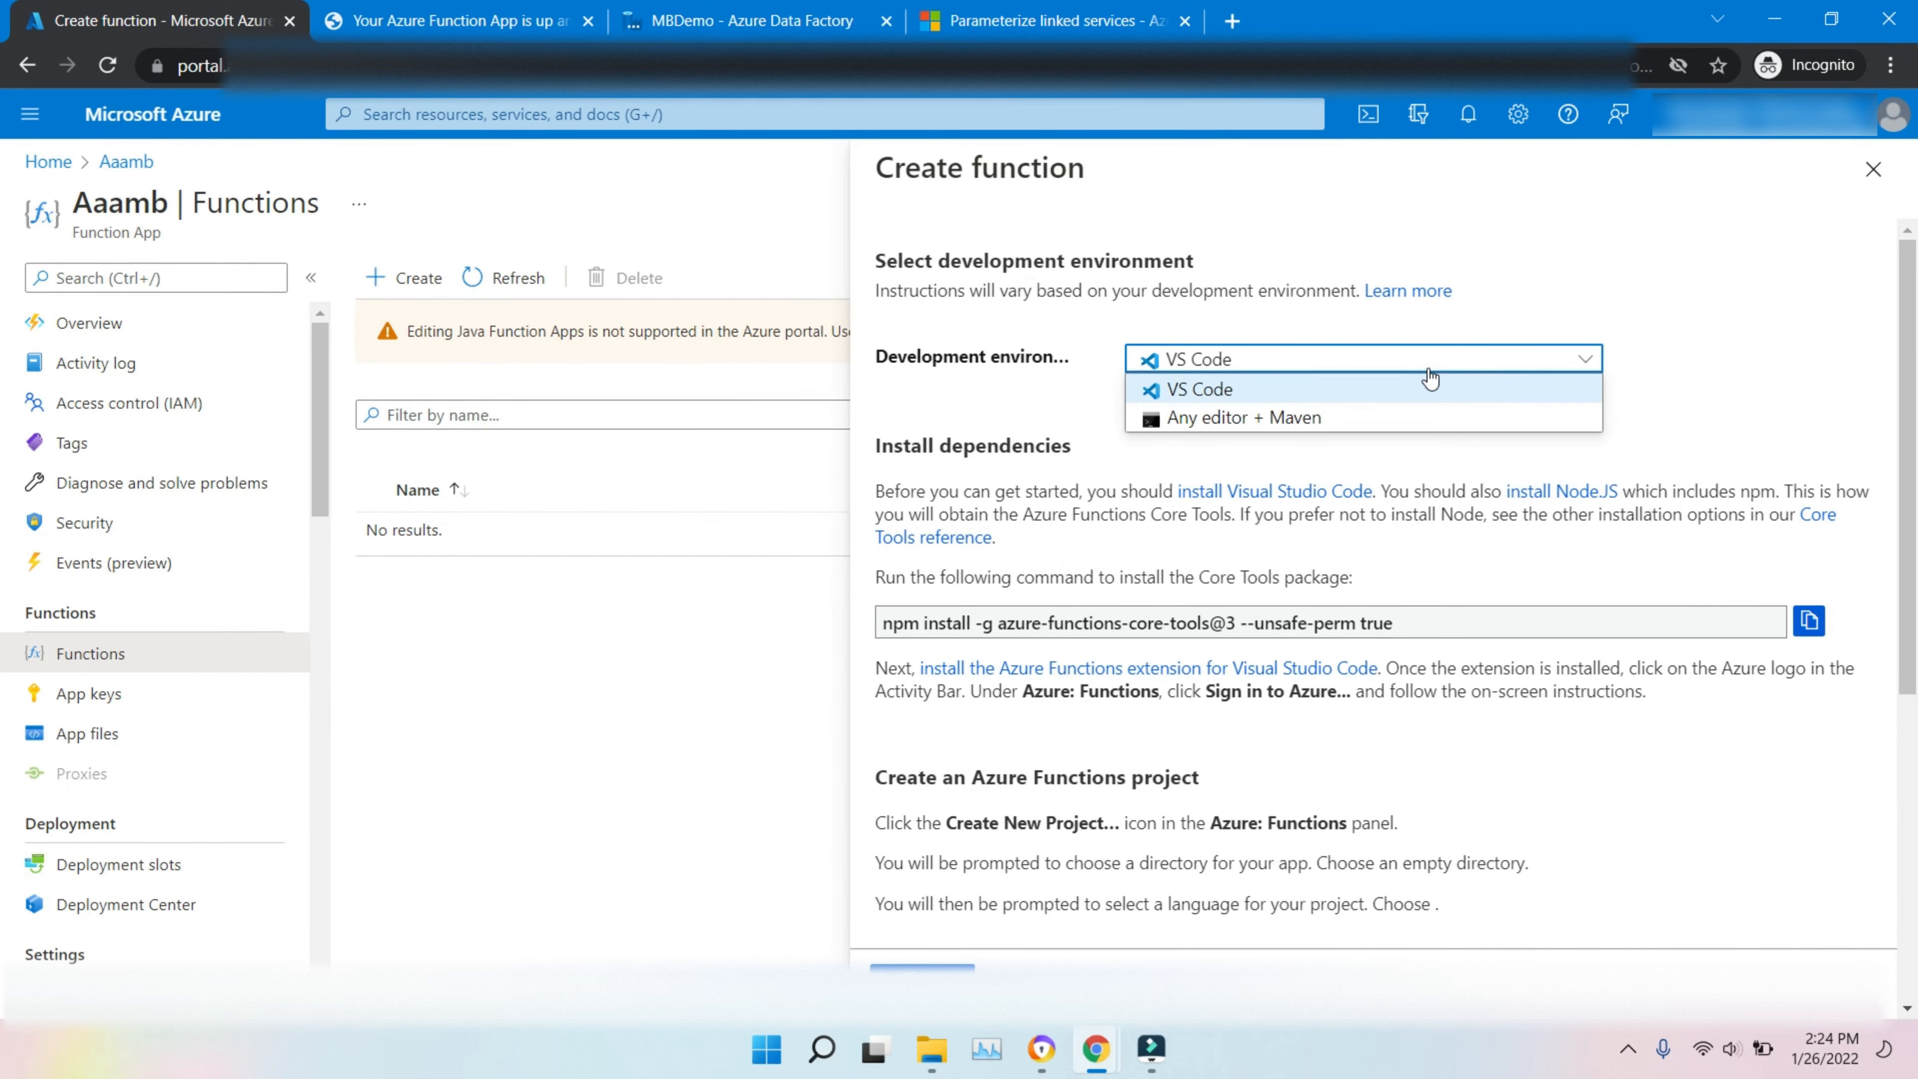
{"action": "left_click", "coordinate": [1428, 369]}
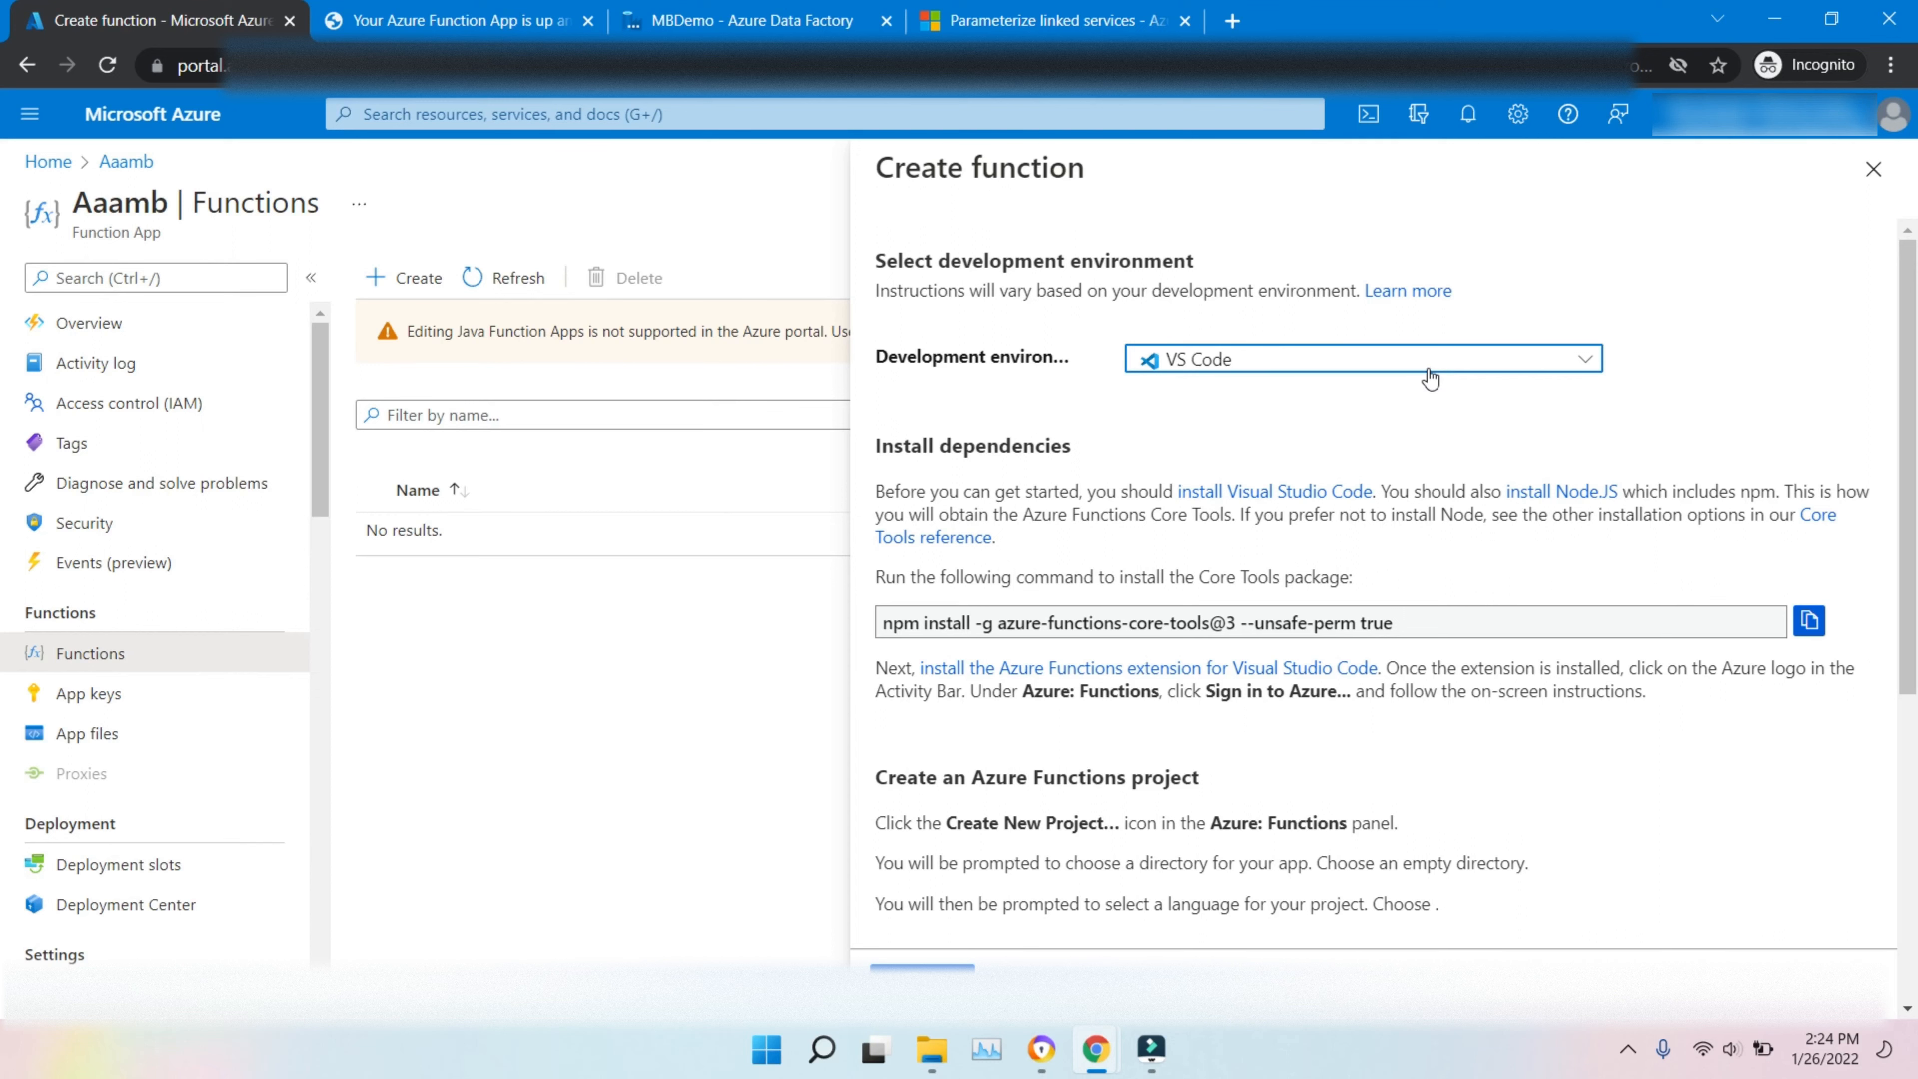
{"action": "left_click", "coordinate": [1428, 369]}
{"action": "left_click", "coordinate": [1355, 427]}
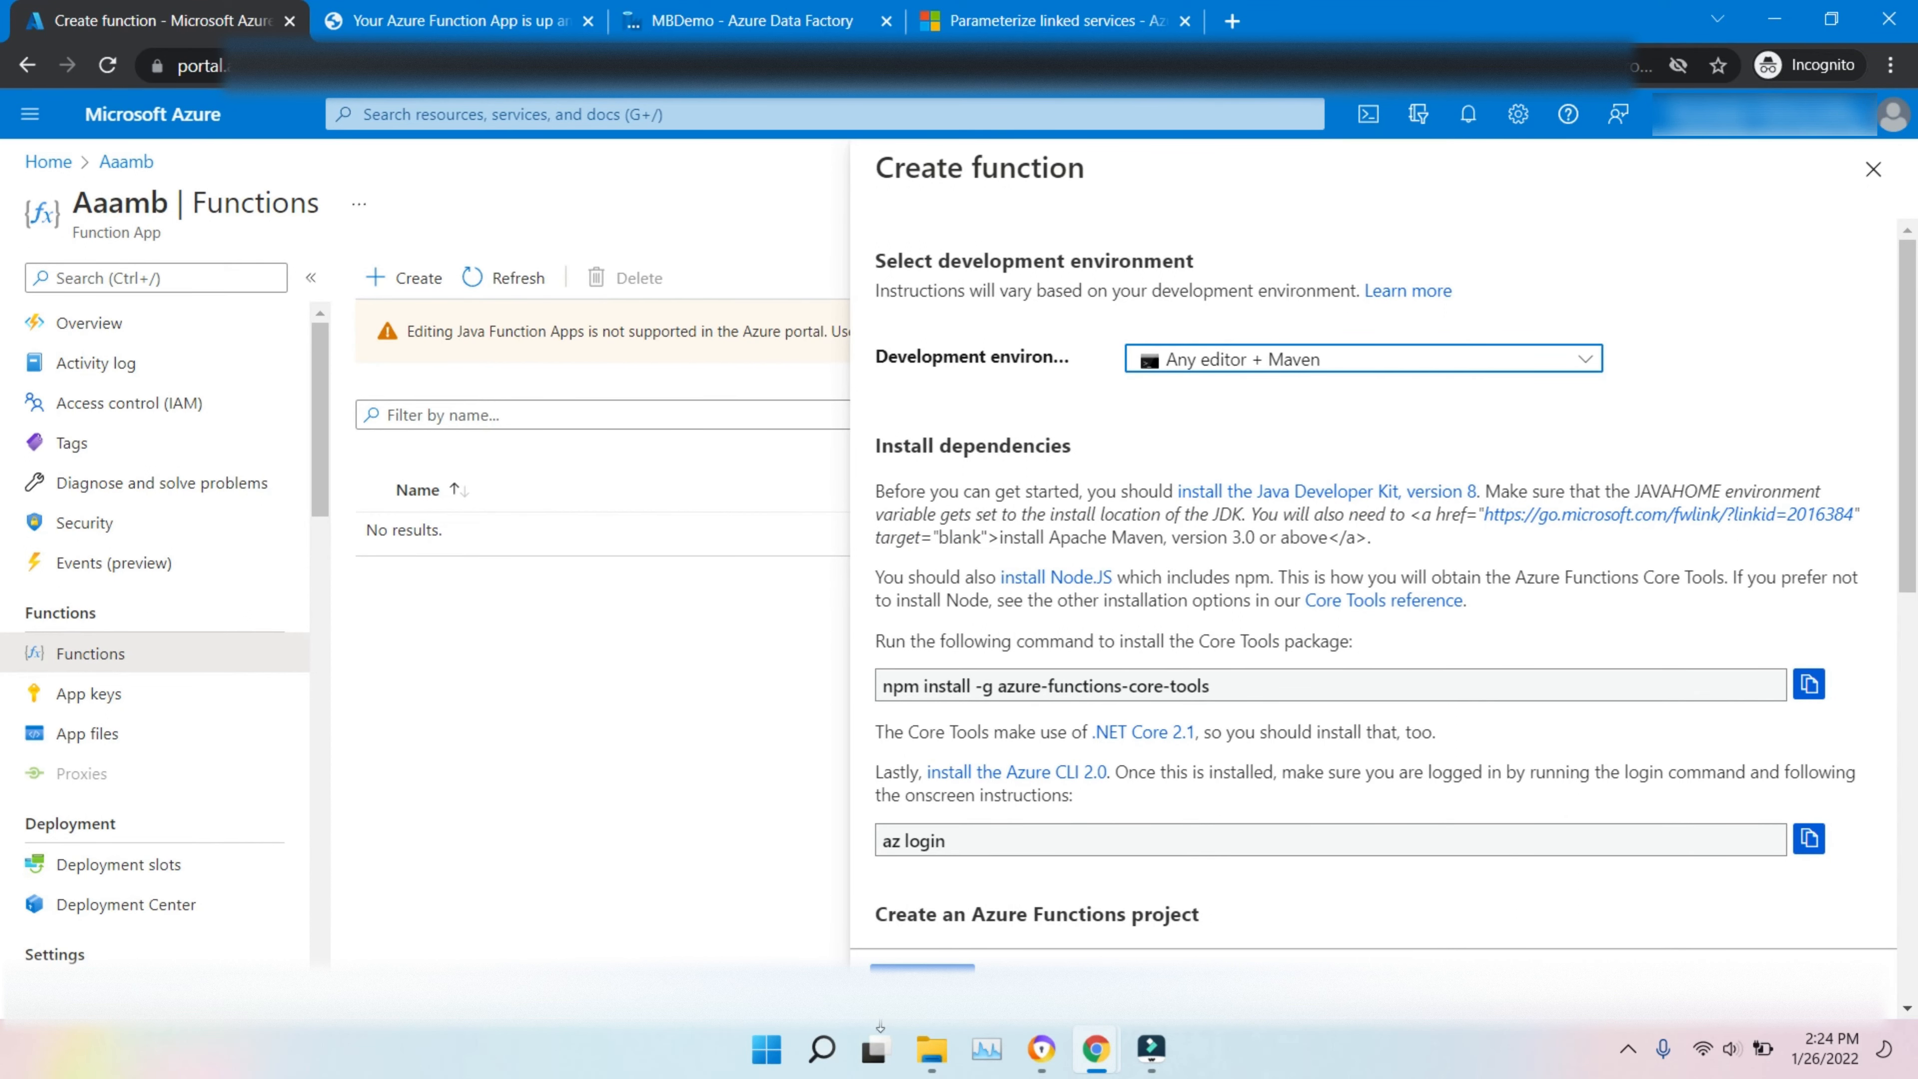
{"action": "left_click", "coordinate": [923, 980]}
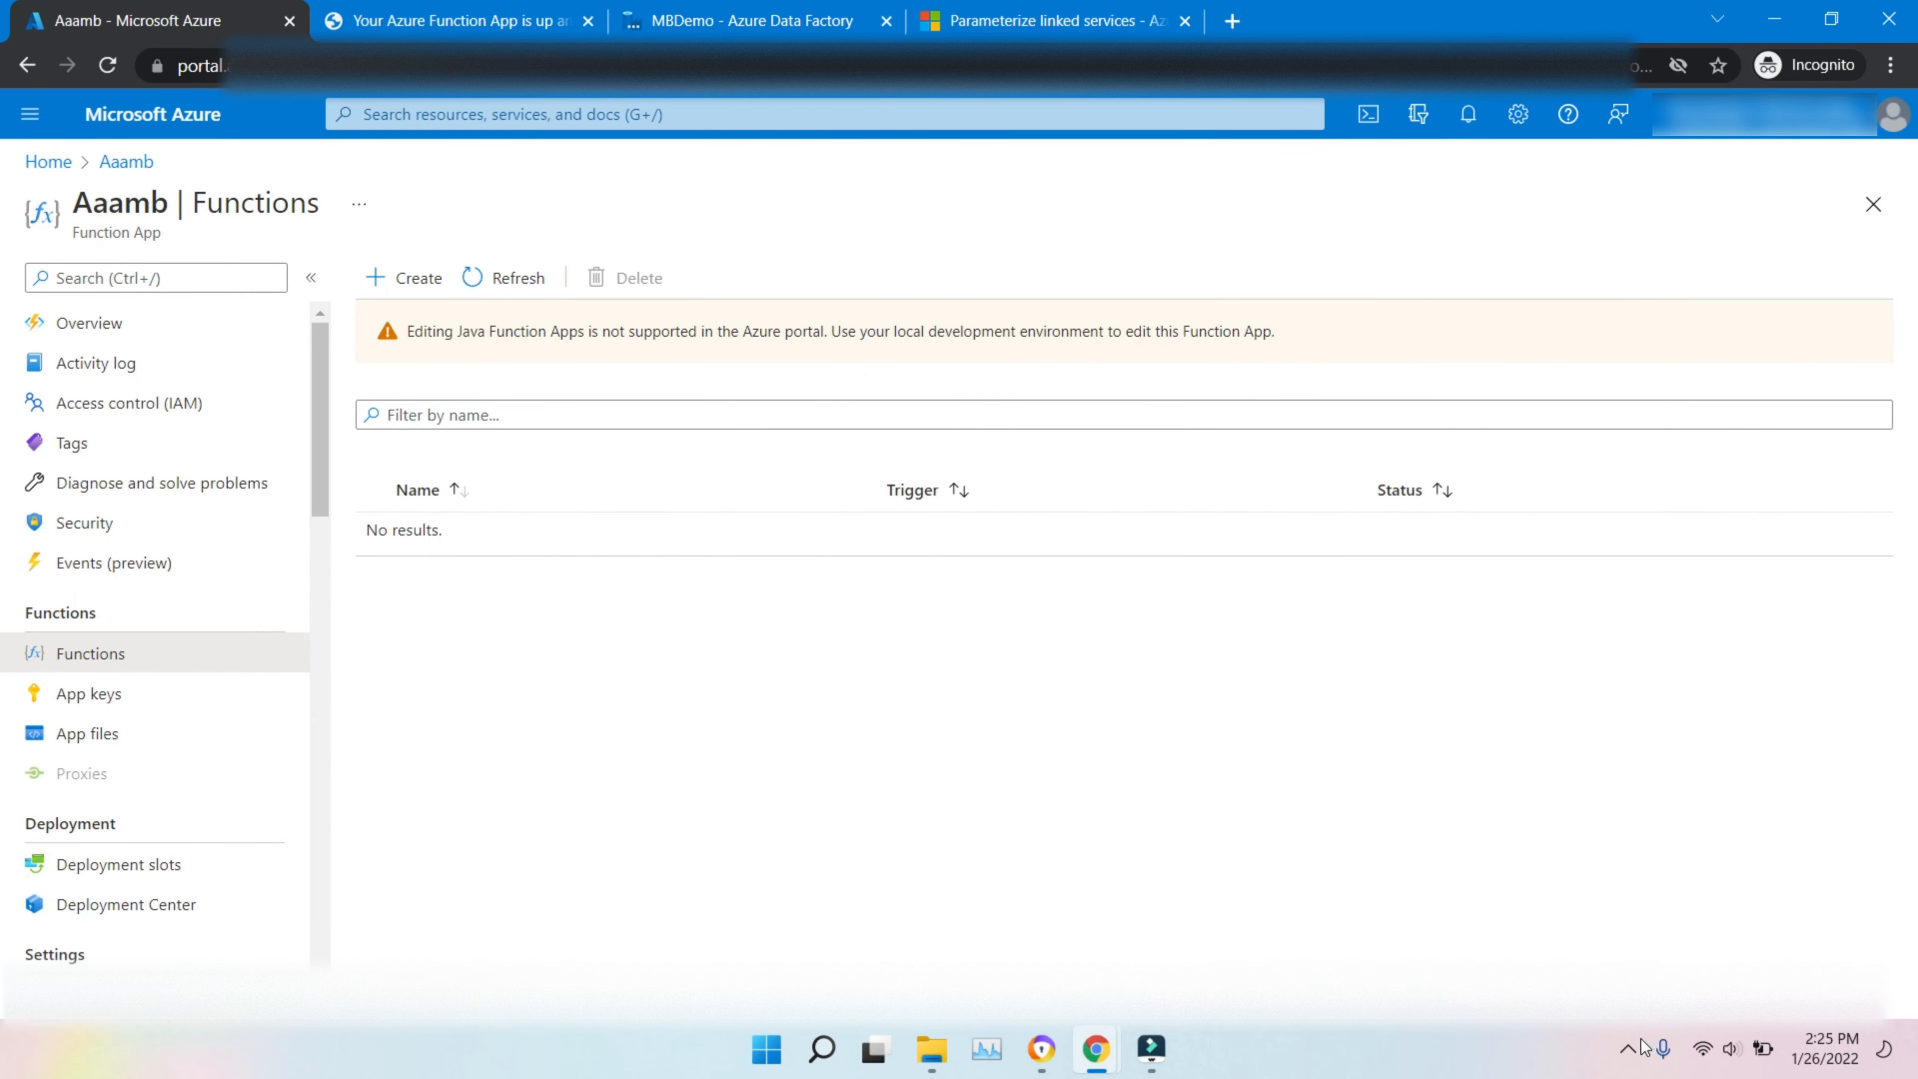
{"action": "left_click", "coordinate": [1627, 1048]}
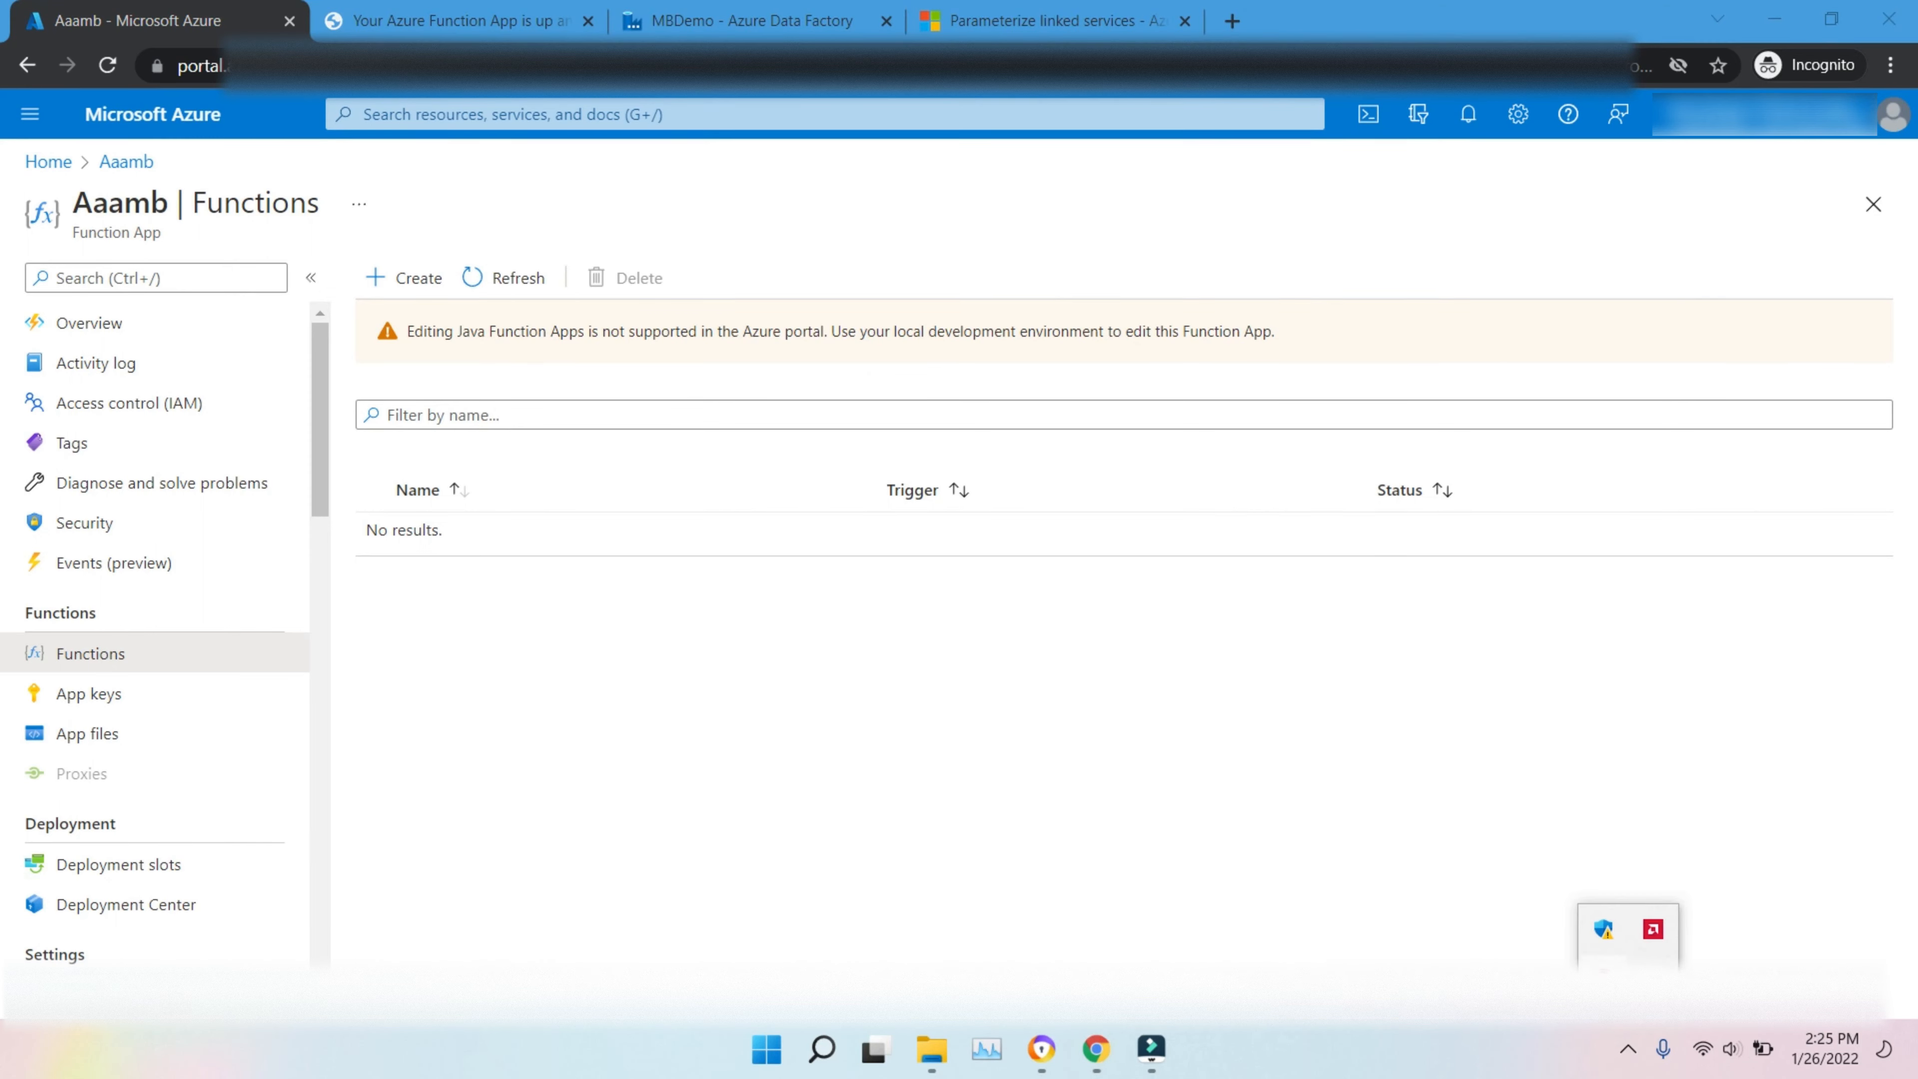
{"action": "right_click", "coordinate": [1603, 980]}
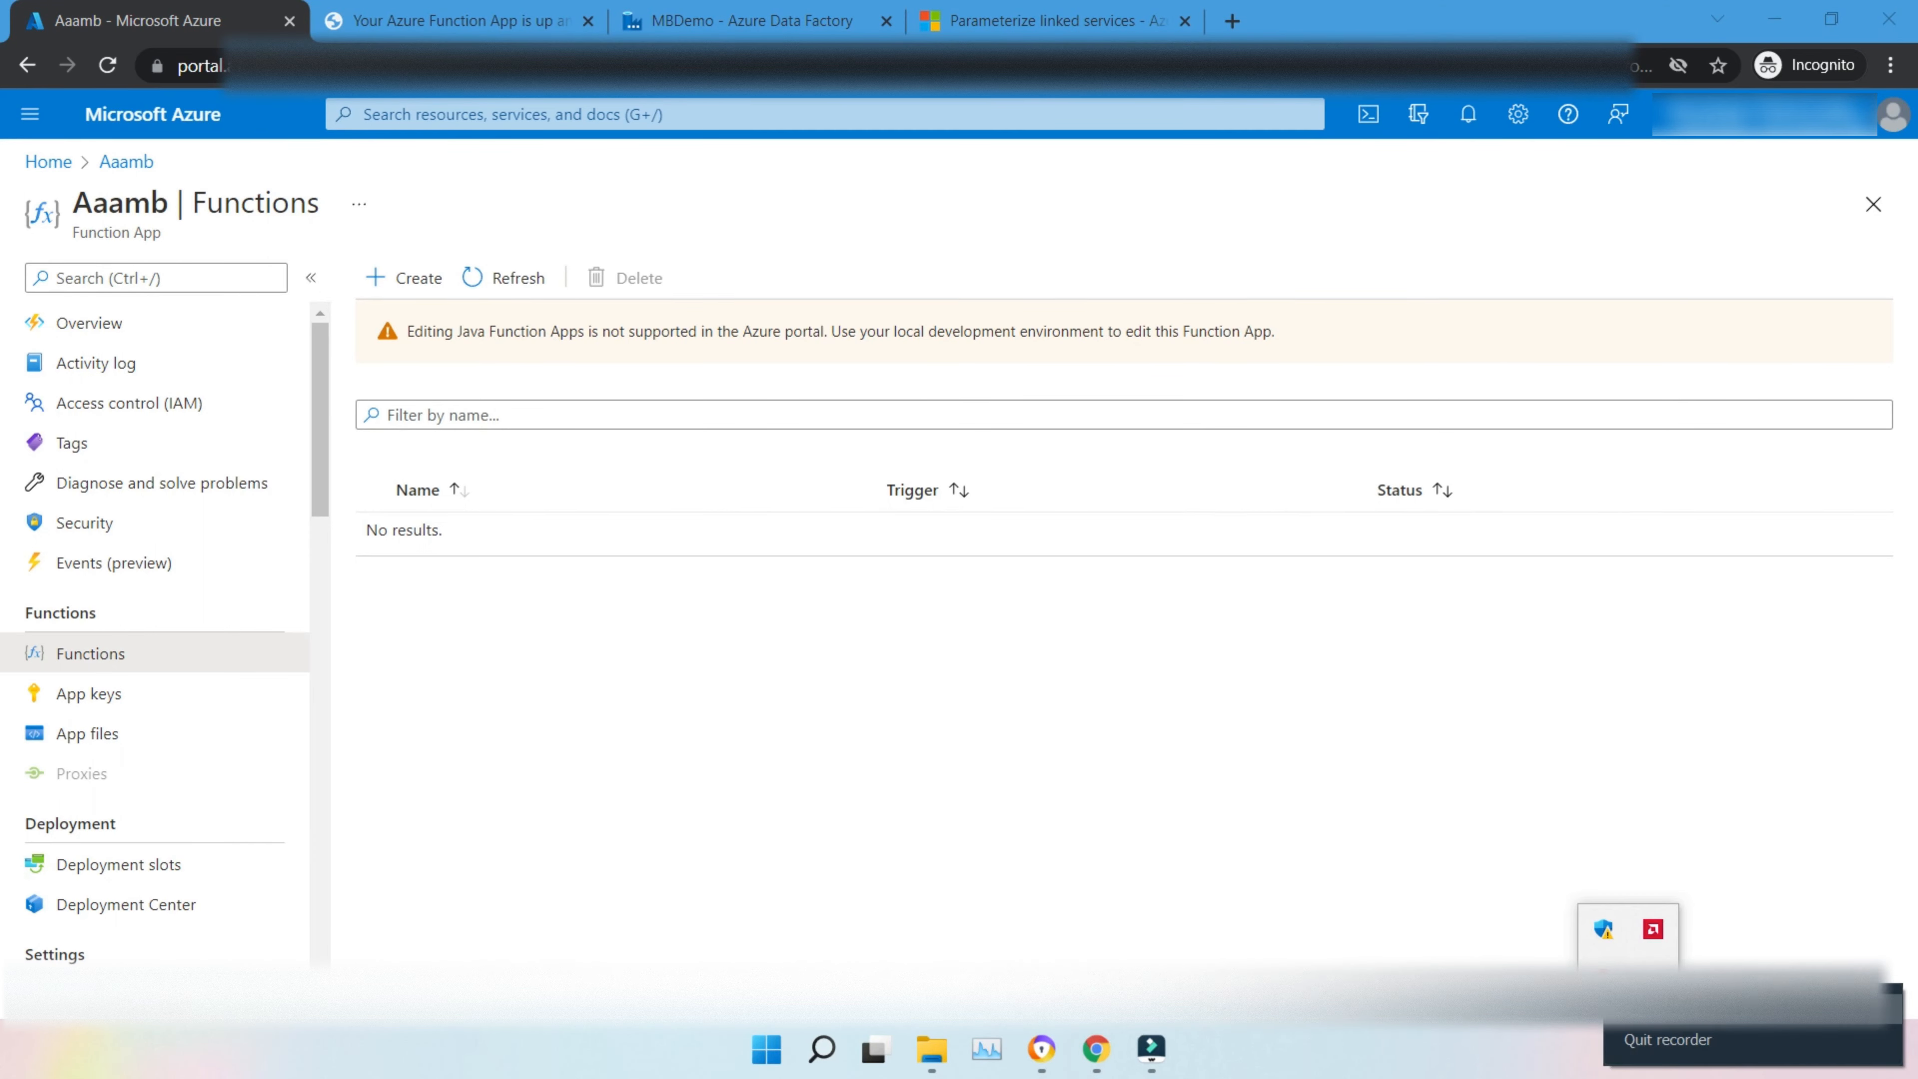
{"action": "left_click", "coordinate": [1652, 1010]}
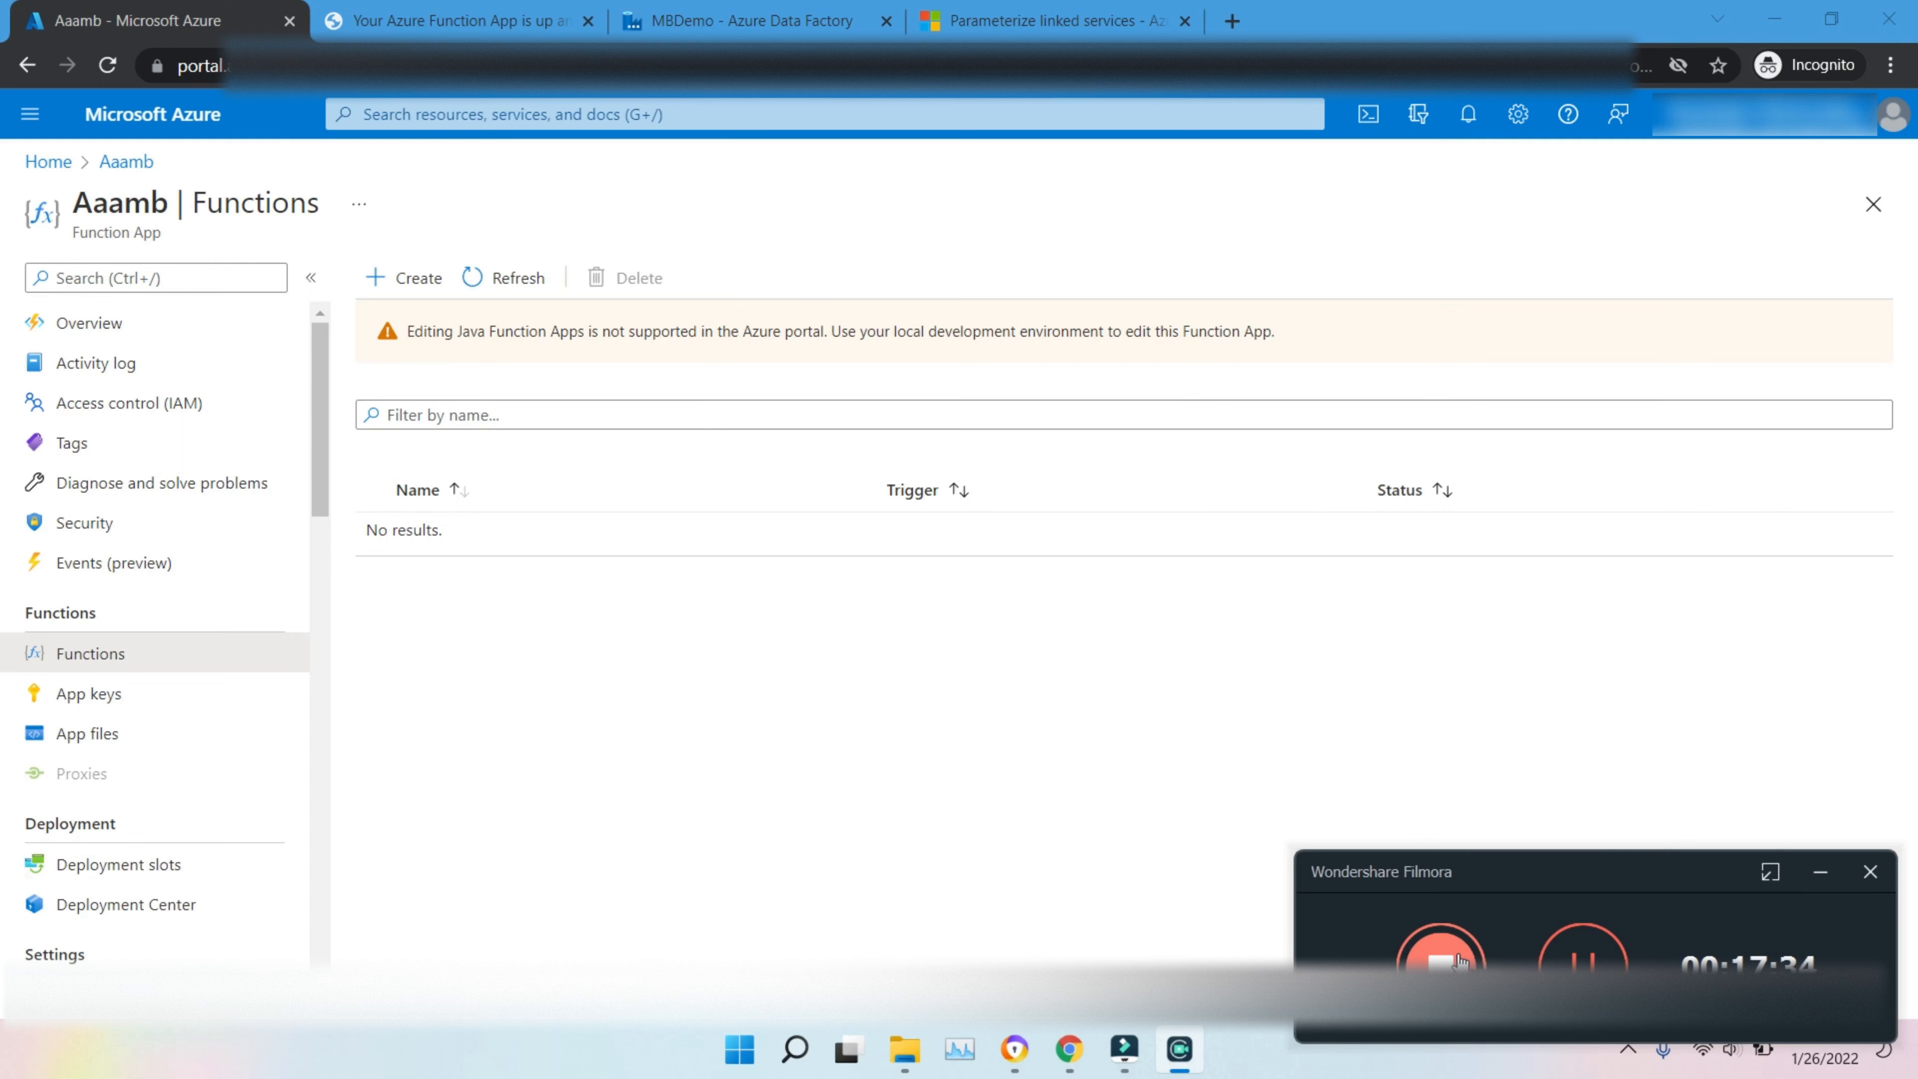